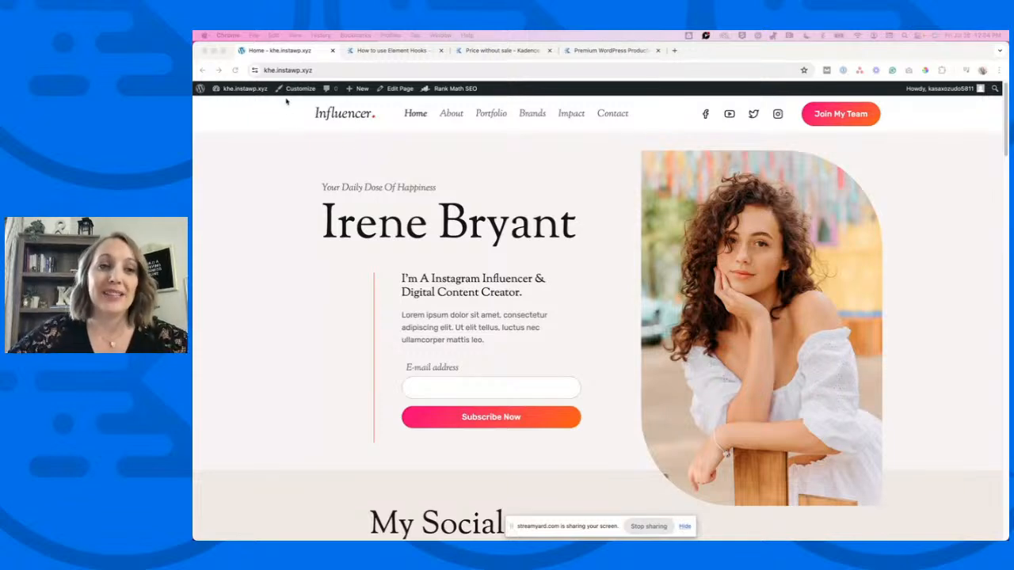
Open the site's dashboard, go to the installed plugins list and highlight the Kadence Pro premium addon.
click(309, 153)
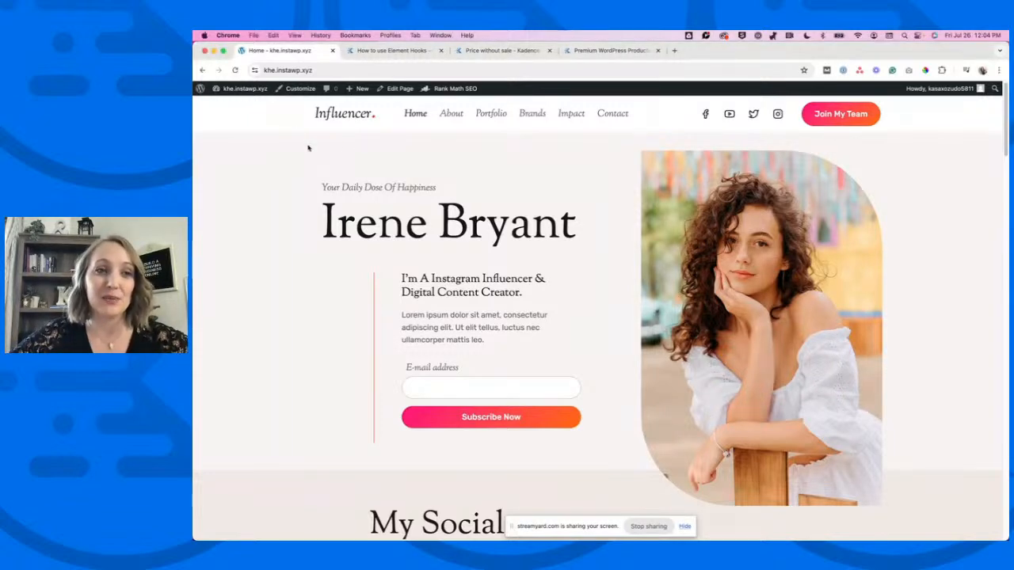
mouse_move(250, 94)
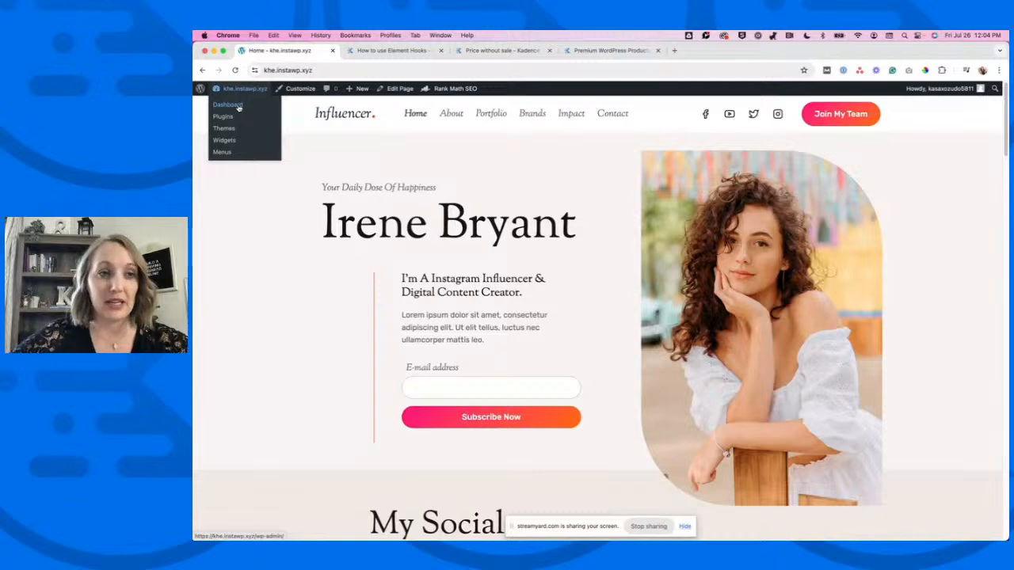
click(238, 106)
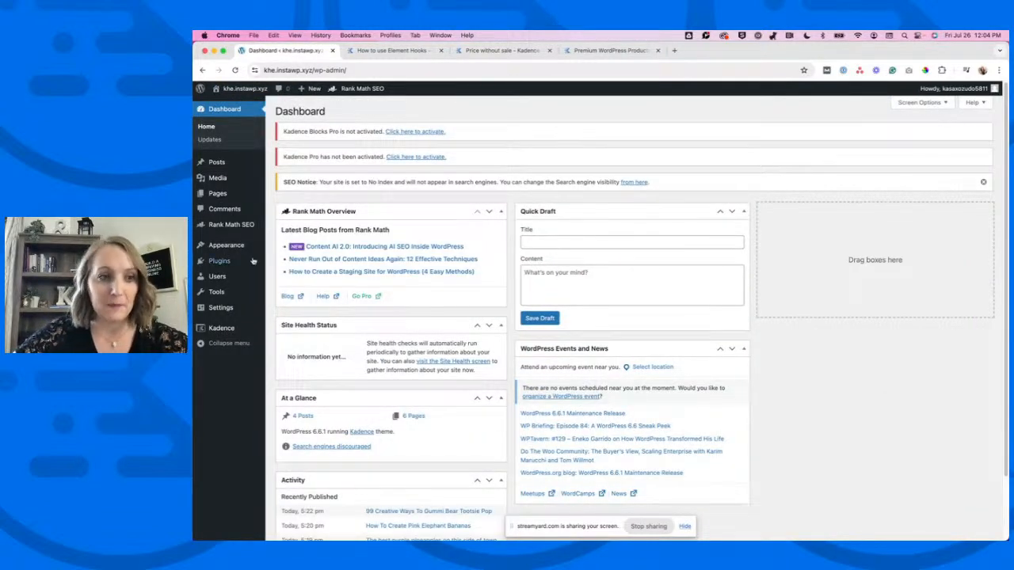
mouse_move(218, 266)
click(279, 266)
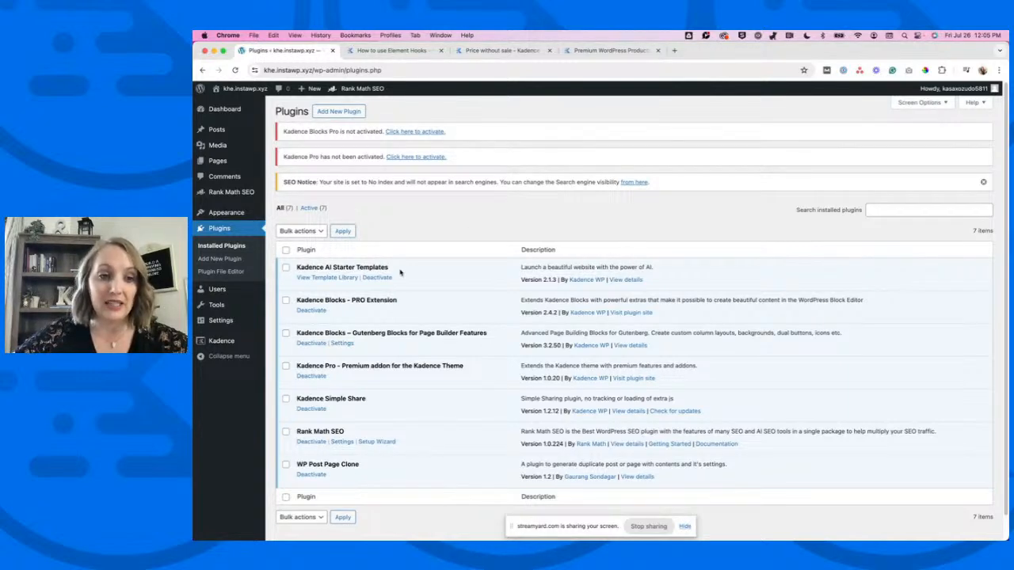
drag(298, 366, 462, 367)
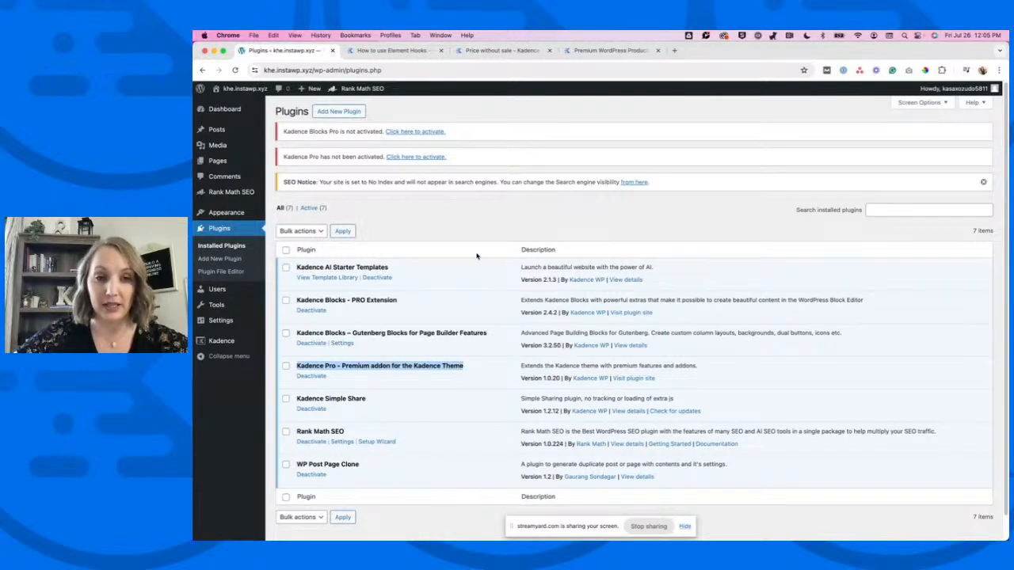
Review the Kadence pricing page, comparing where Kadence Theme Pro is included in the Essential Bundle and Full Bundle.
click(489, 53)
scroll(692, 391, down, 2)
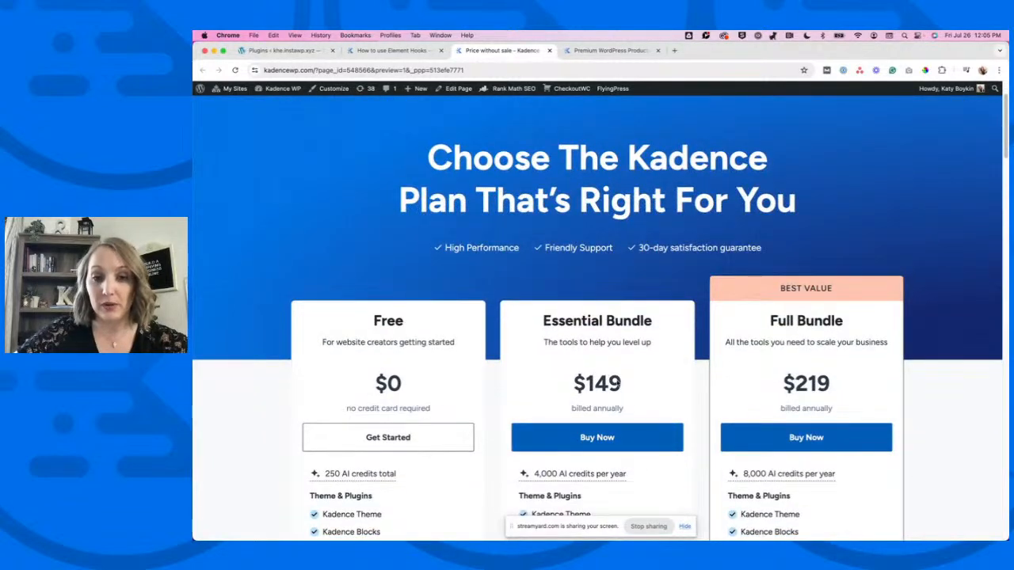
scroll(631, 406, down, 3)
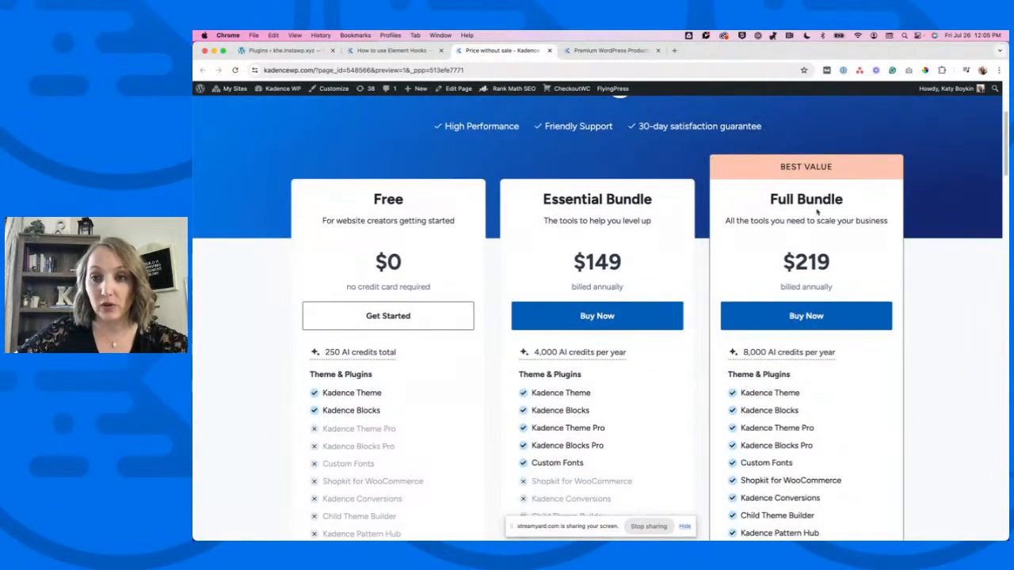
scroll(671, 366, down, 1)
drag(605, 380, 531, 380)
drag(814, 379, 740, 380)
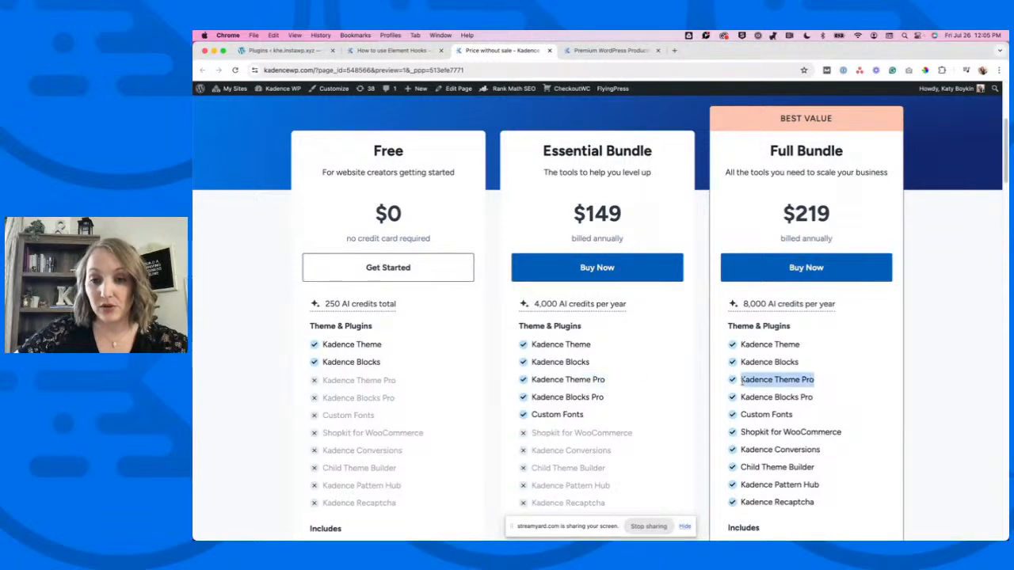
click(741, 381)
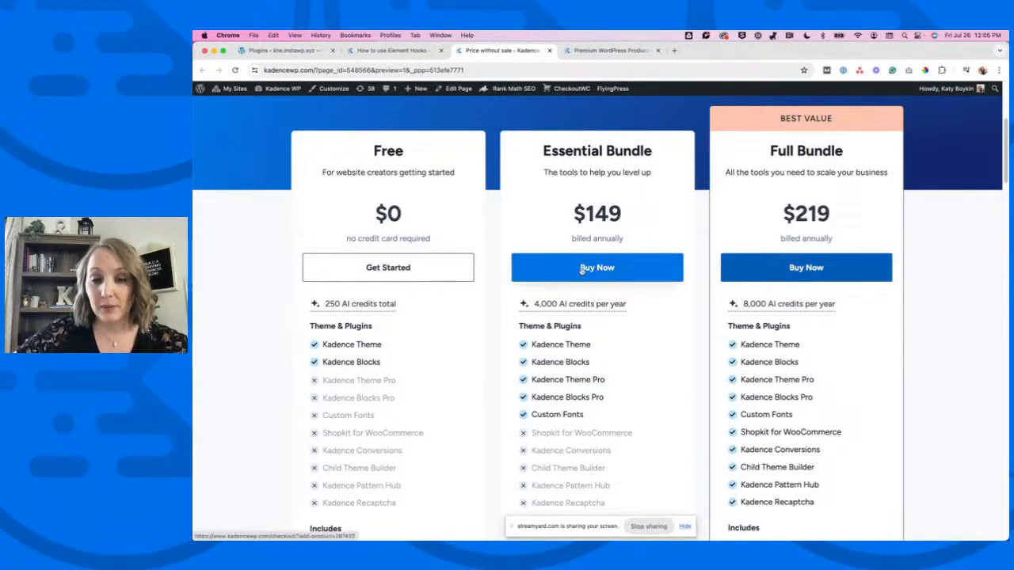
scroll(640, 432, up, 2)
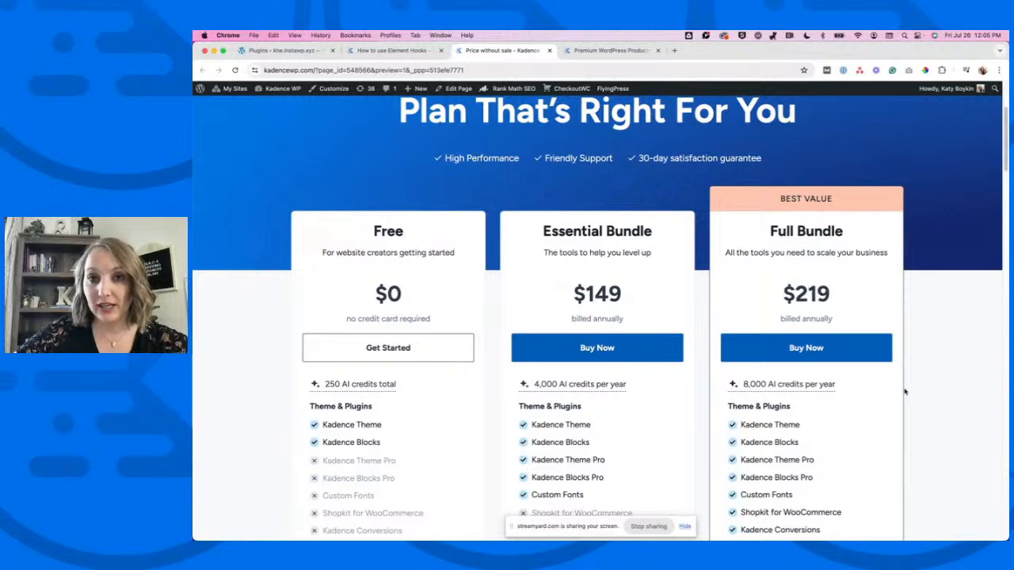
scroll(905, 391, up, 1)
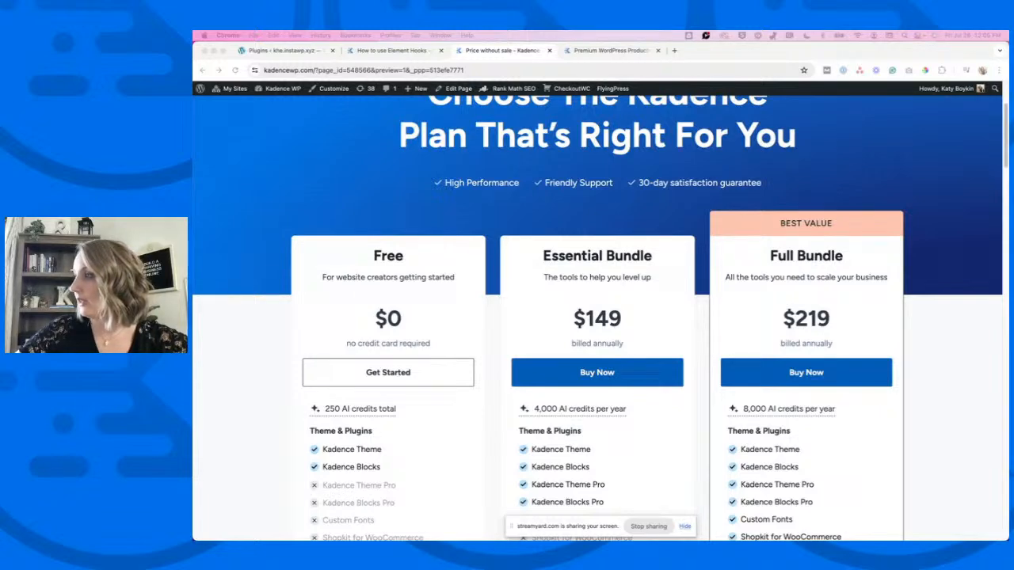
Copy the Kadence Full Bundle license key from the account's Downloads & Licenses page in the incognito window, and return to the main browser window.
key(super+grave)
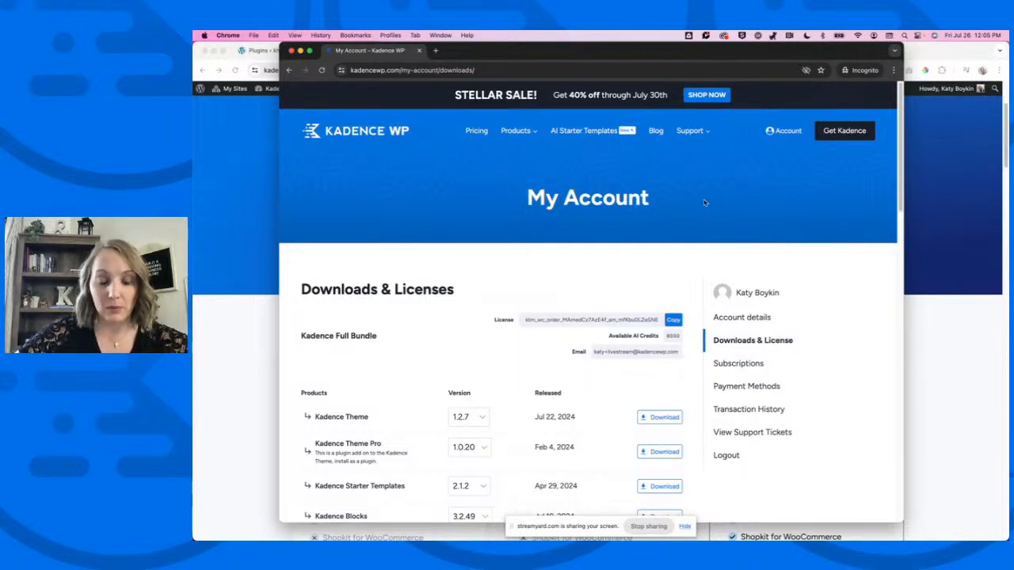
double_click(718, 48)
scroll(690, 295, down, 3)
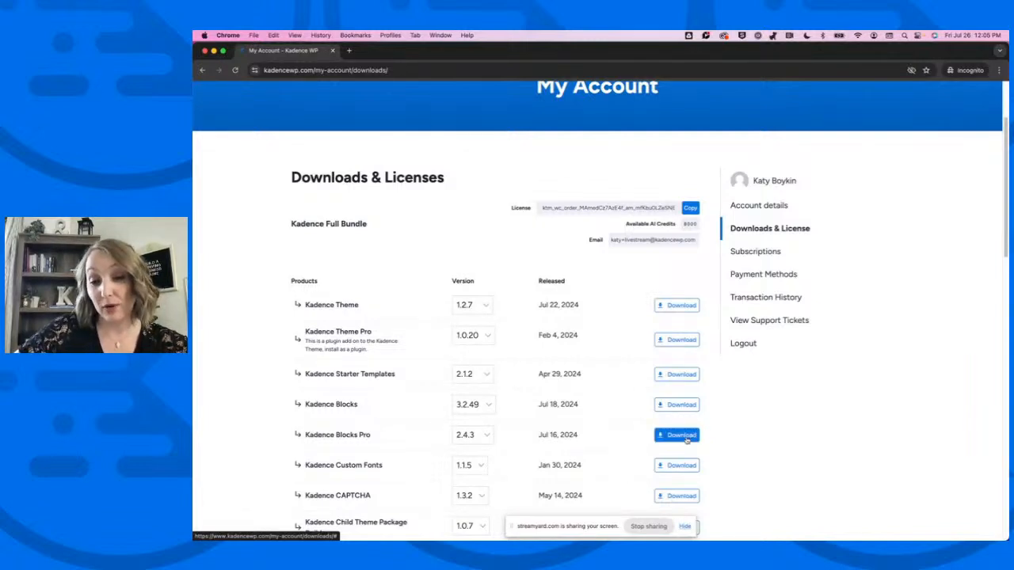
click(689, 209)
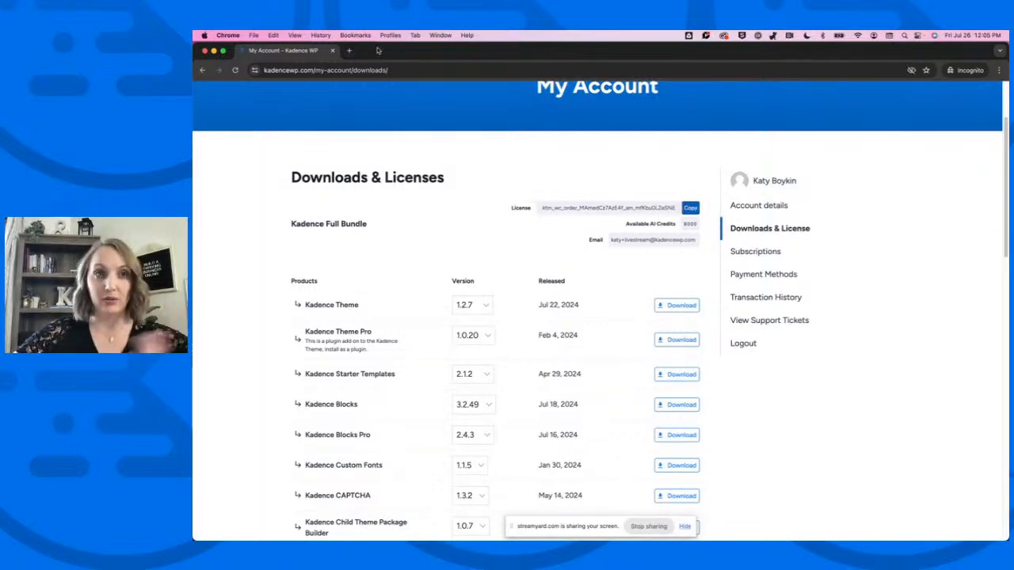
drag(460, 52, 1008, 52)
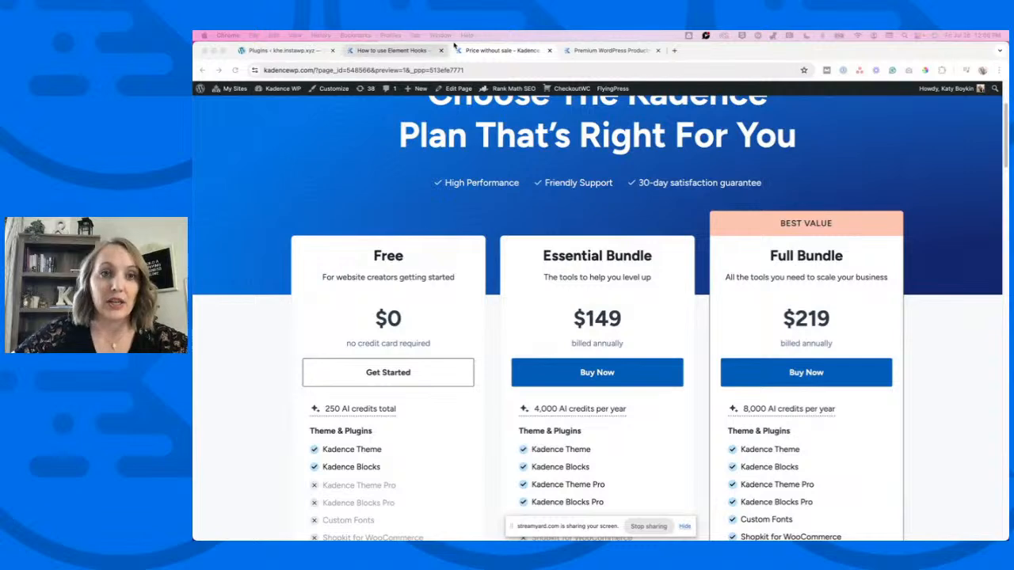
Return to the site's plugins page and open the upload form for adding a new plugin.
click(285, 50)
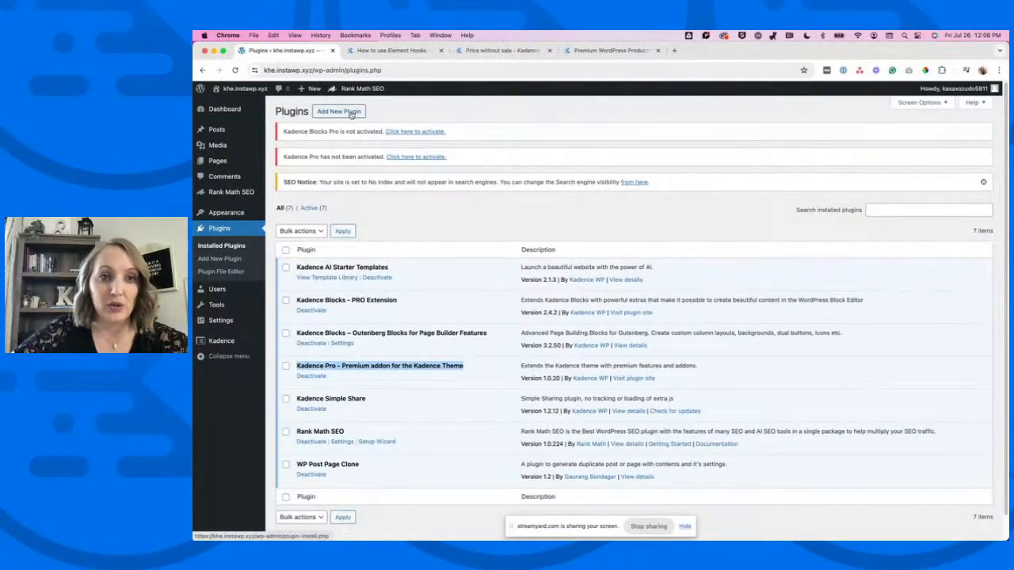
click(352, 112)
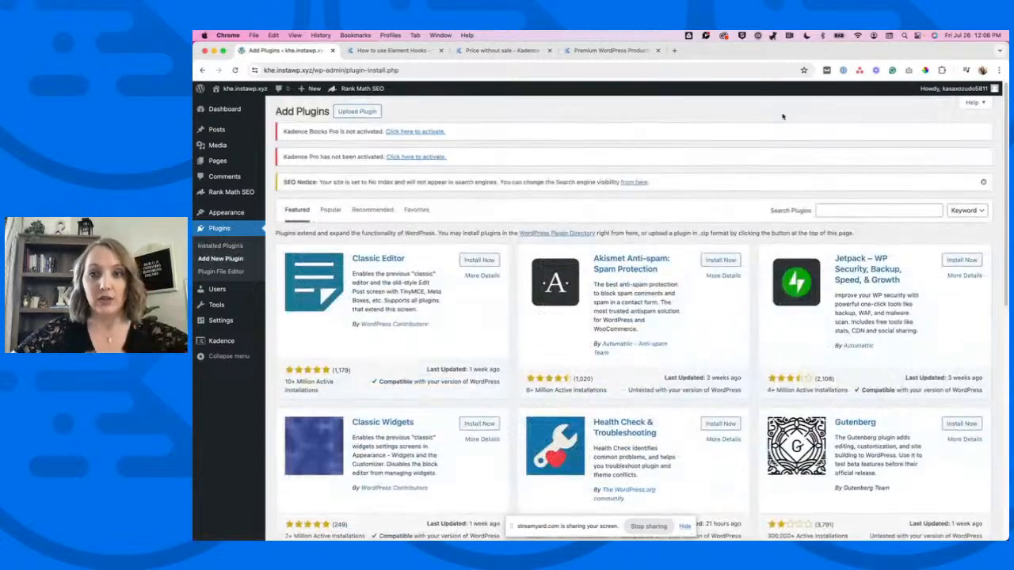
click(357, 111)
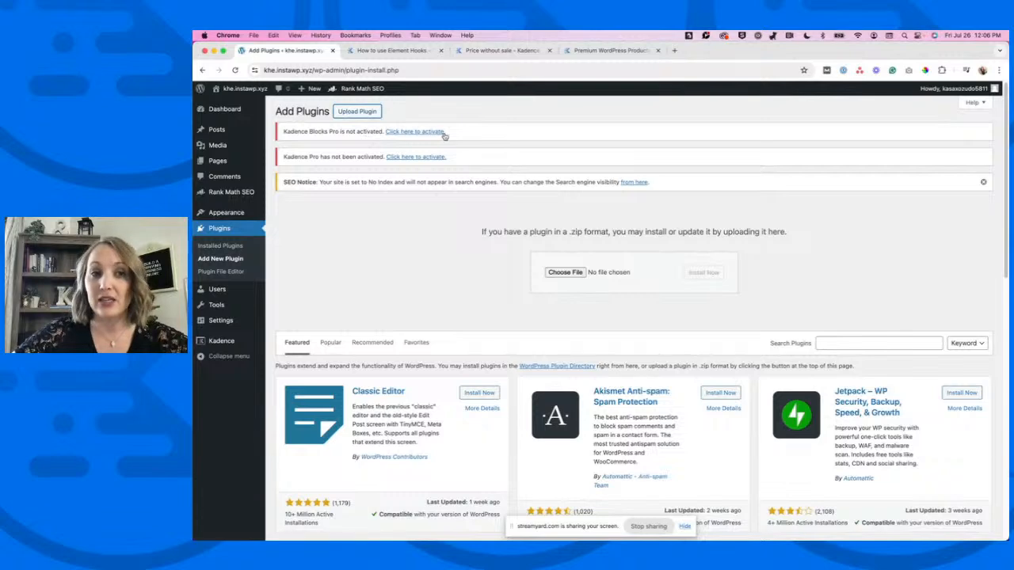
Activate Kadence Pro by pasting the license key into its License Key field and saving the changes.
click(424, 158)
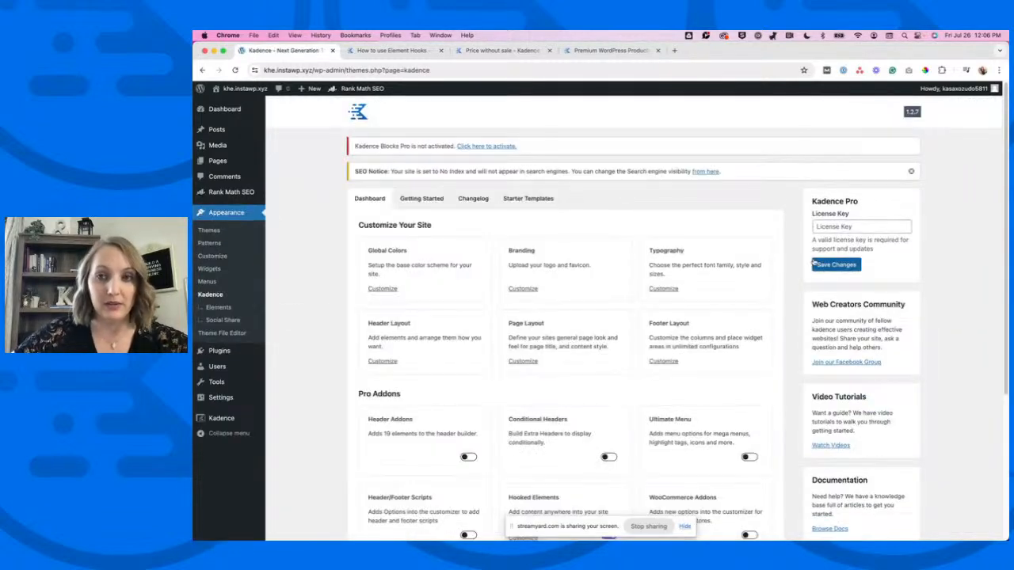
click(834, 228)
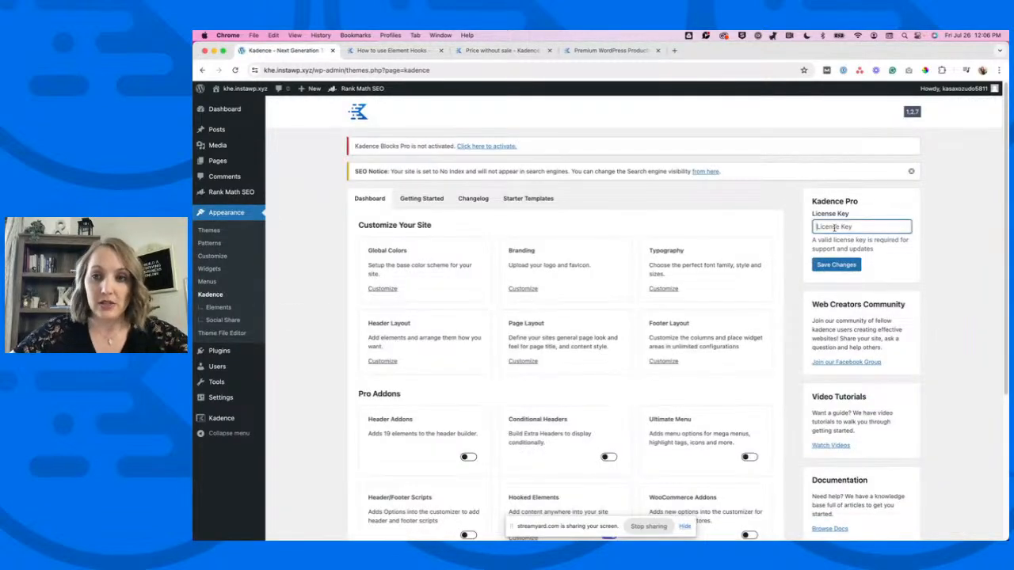
key(super+v)
click(833, 269)
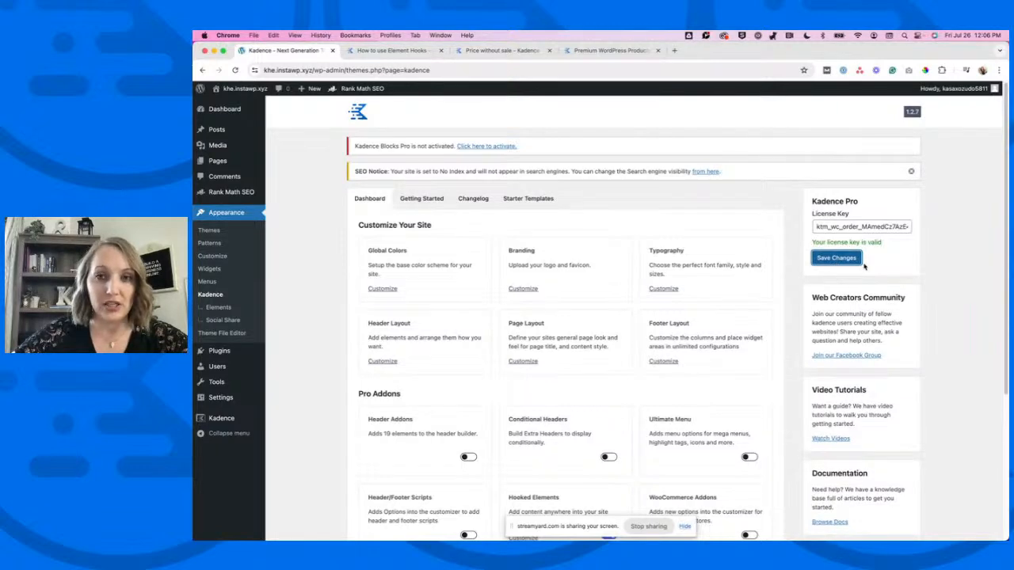
Activate Kadence Blocks Pro: allow its data sharing request, paste the license key into its field and save the changes.
click(513, 147)
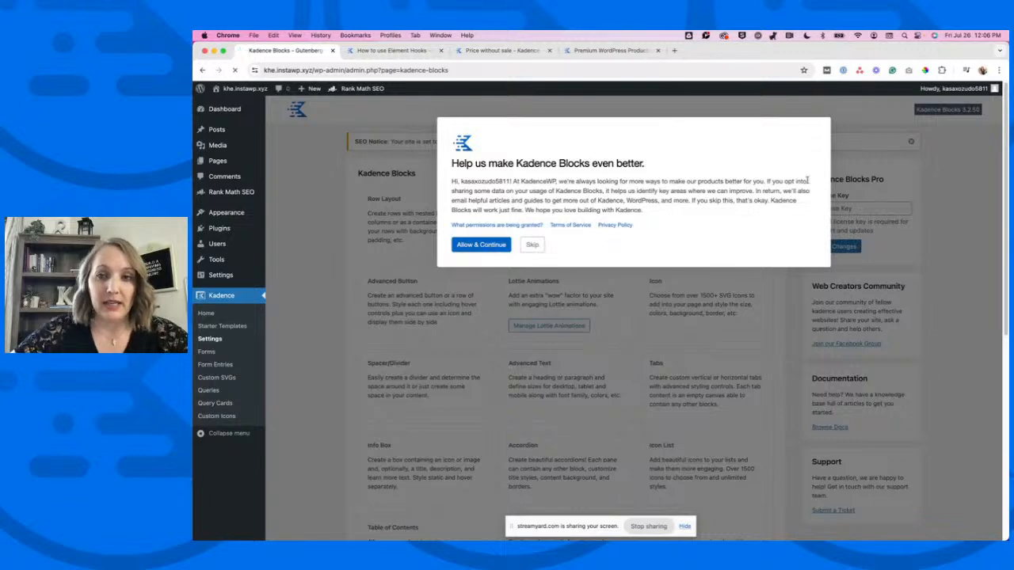
click(472, 248)
click(841, 208)
key(super+v)
click(836, 246)
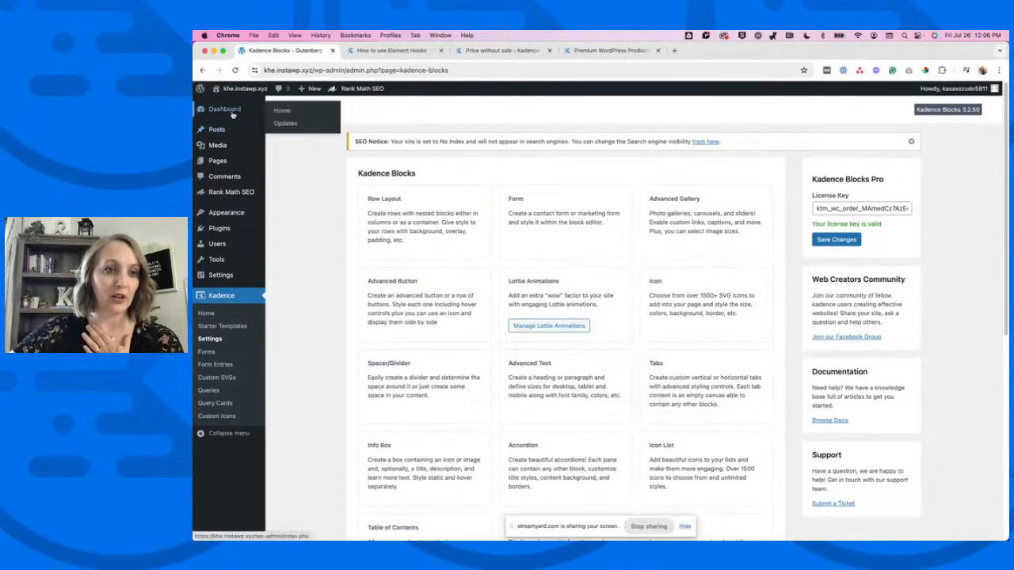
Open the Kadence theme settings and toggle the Hooked Elements pro addon off and back on.
mouse_move(251, 212)
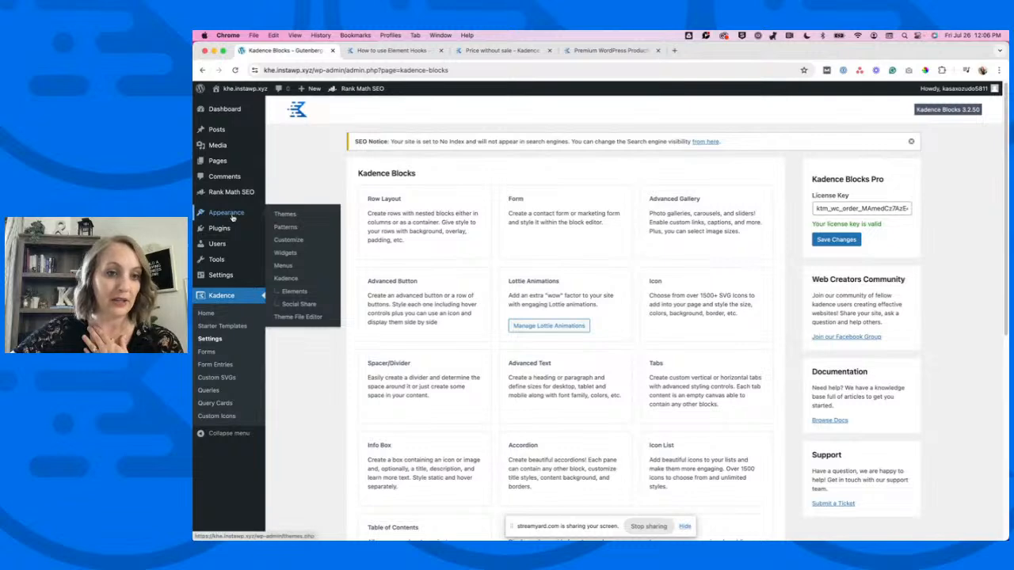
click(287, 279)
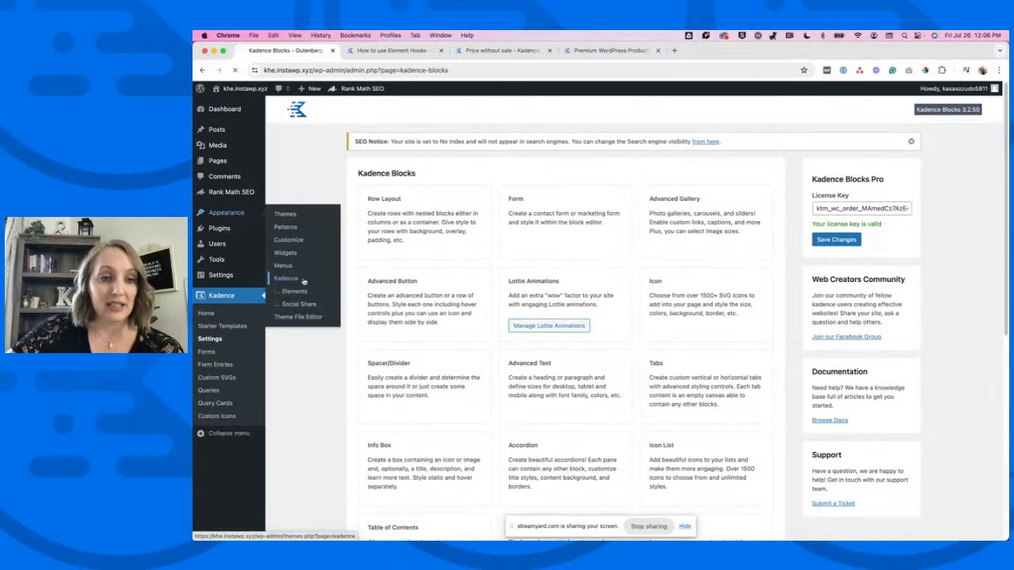
scroll(333, 324, down, 4)
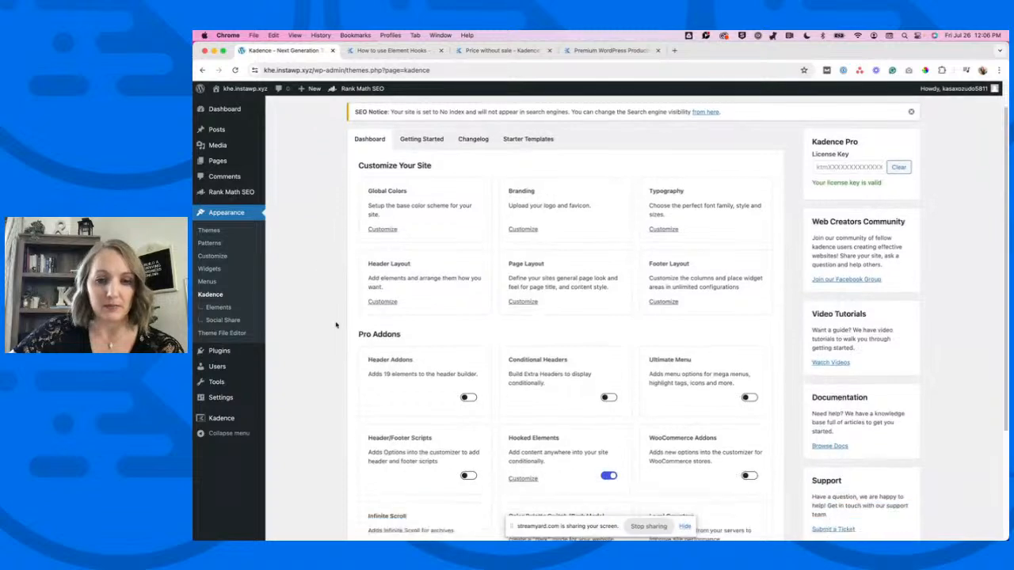
scroll(336, 324, up, 1)
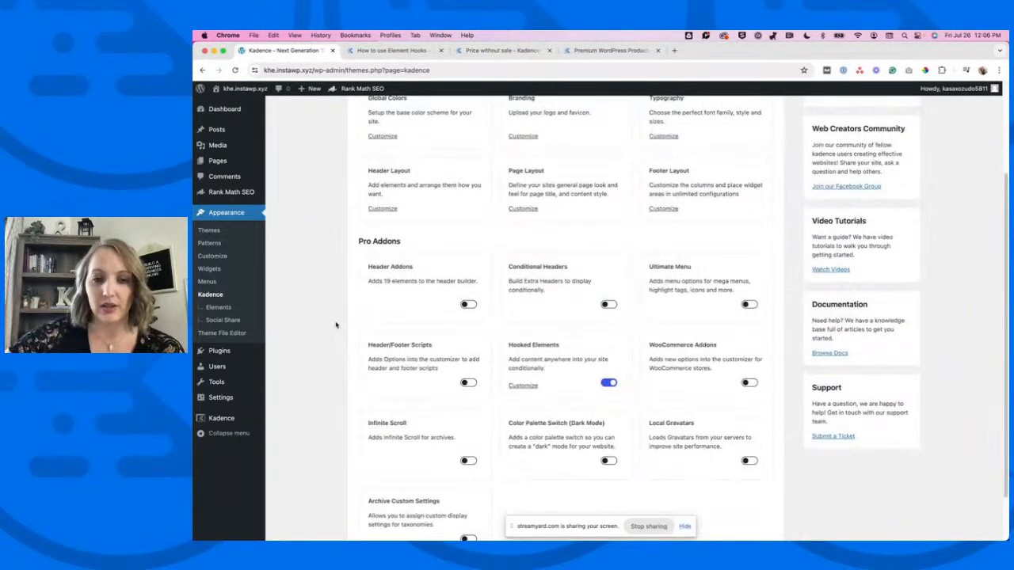
scroll(344, 337, down, 1)
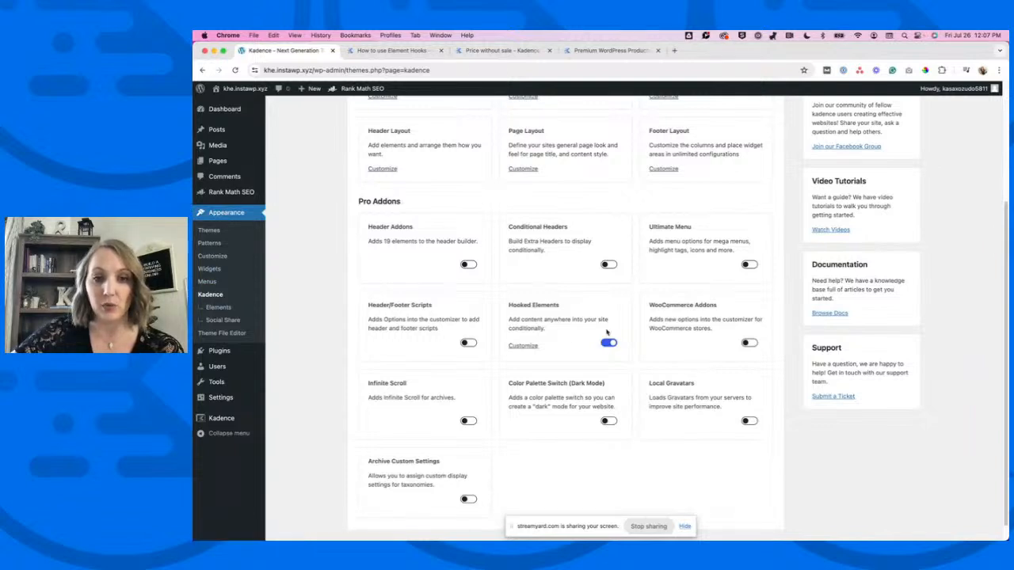
click(608, 344)
click(608, 344)
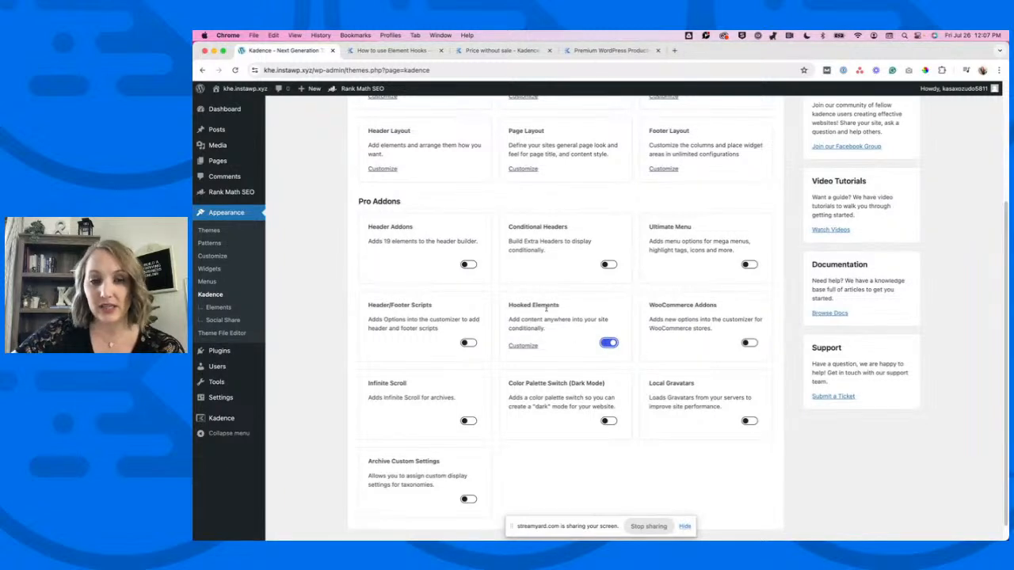
Open the Elements list from the Hooked Elements addon, look over the draft elements and start a new element.
click(525, 349)
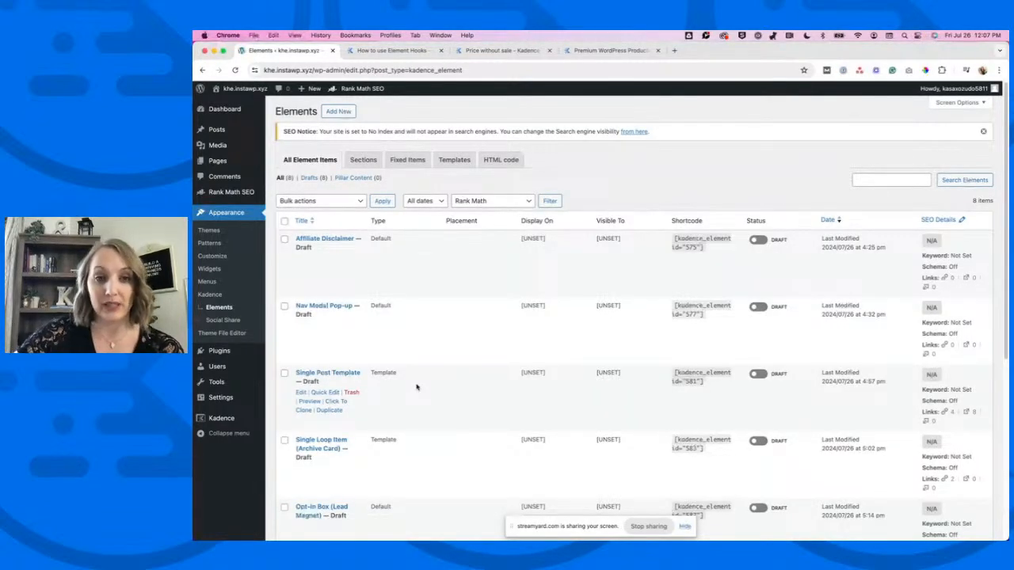
scroll(451, 366, down, 2)
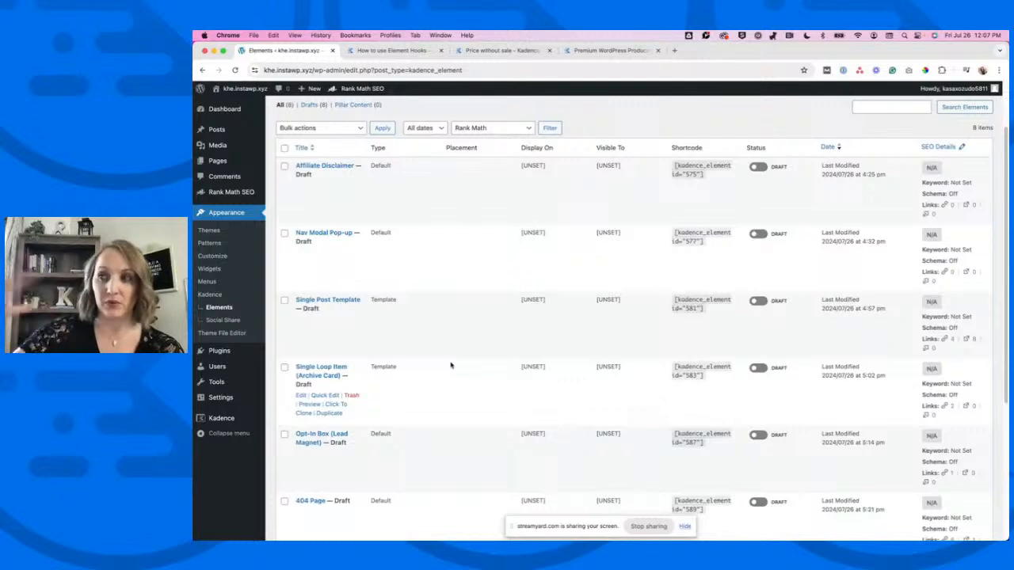
scroll(451, 365, up, 2)
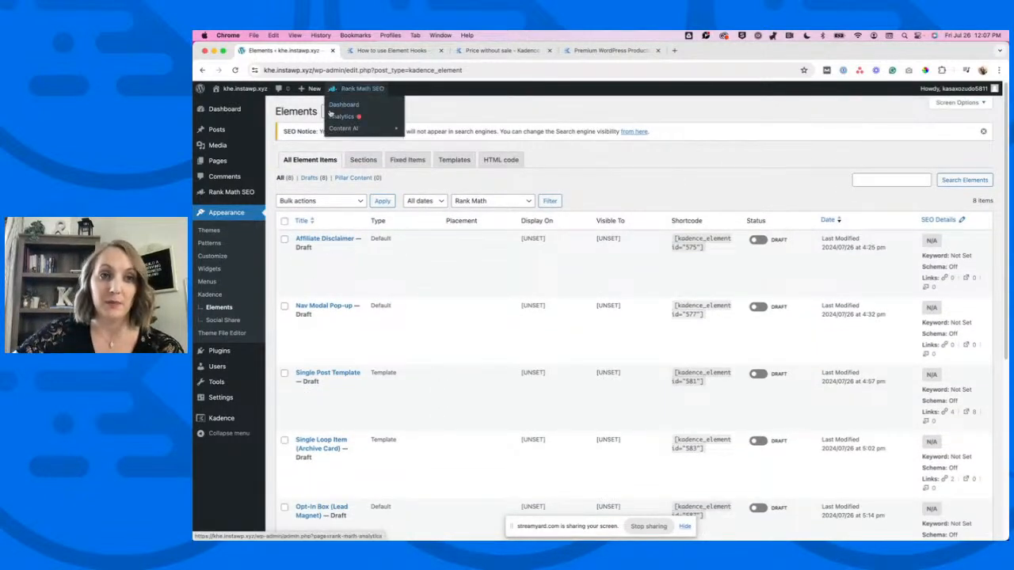
click(338, 112)
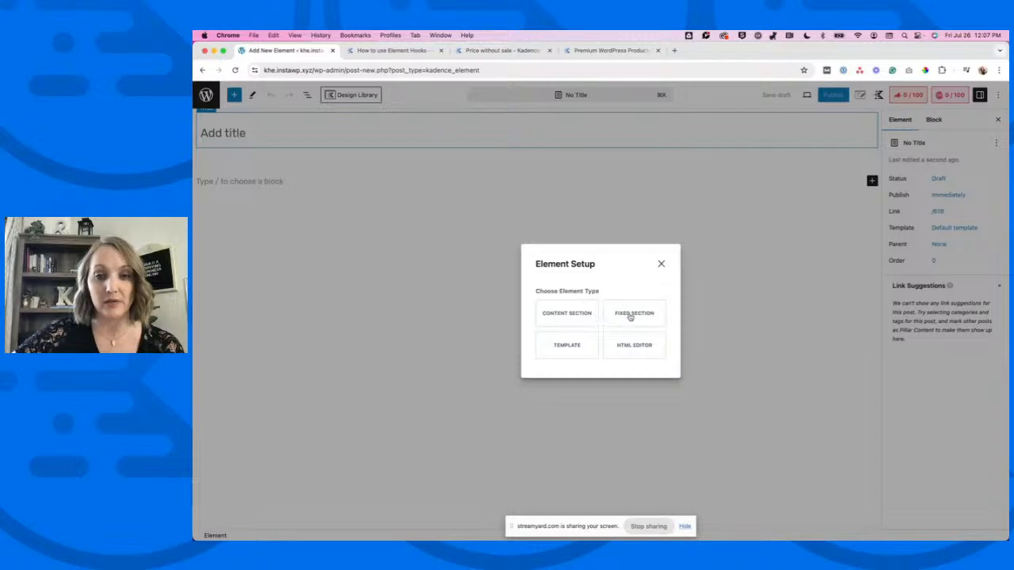
Open the How to use Element Hooks guide and find the descriptions of the four element types under Step 2.
click(386, 52)
scroll(252, 348, down, 2)
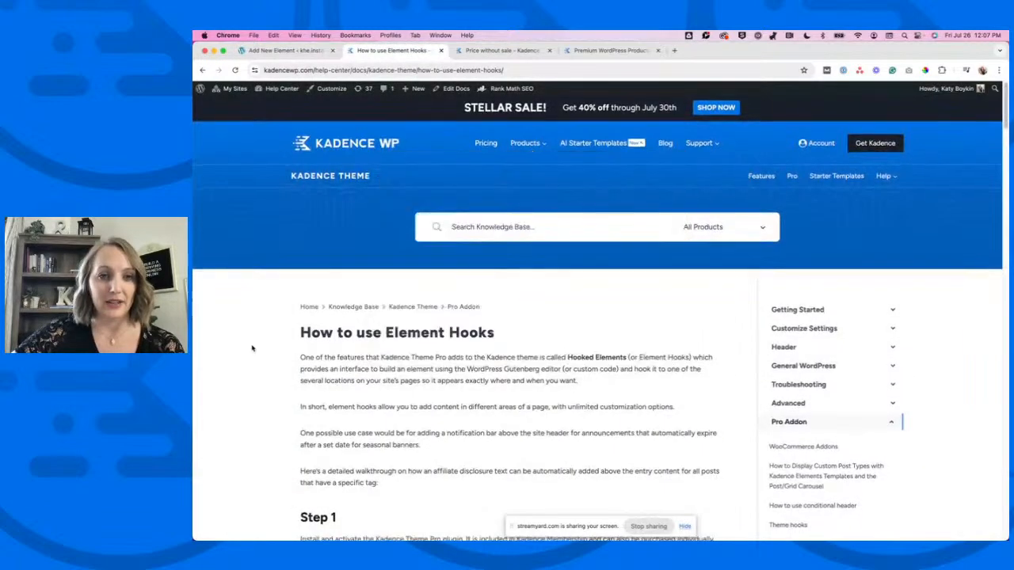
scroll(252, 348, down, 6)
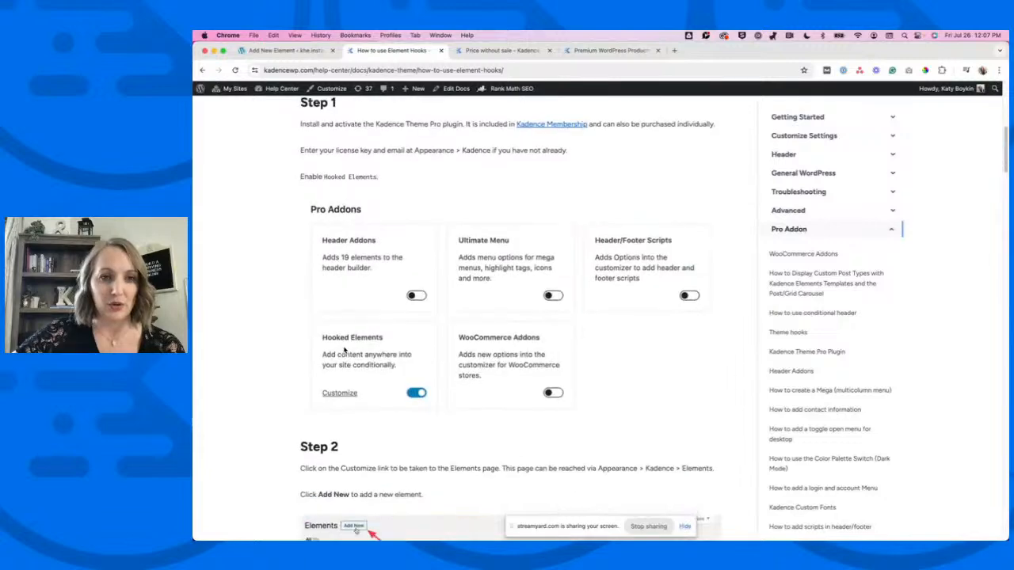
scroll(344, 349, down, 3)
scroll(343, 349, up, 2)
scroll(344, 349, down, 6)
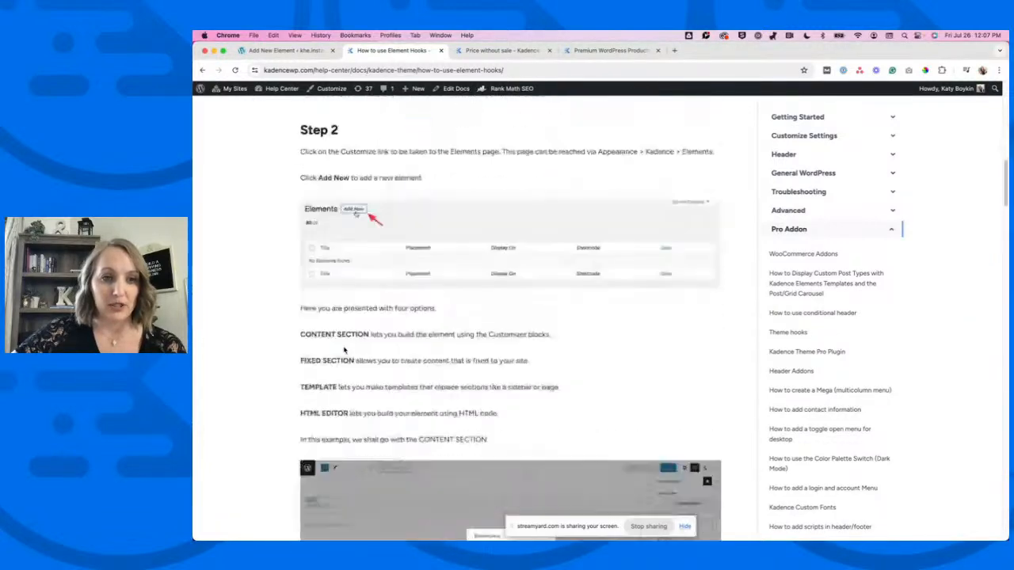
scroll(343, 349, up, 2)
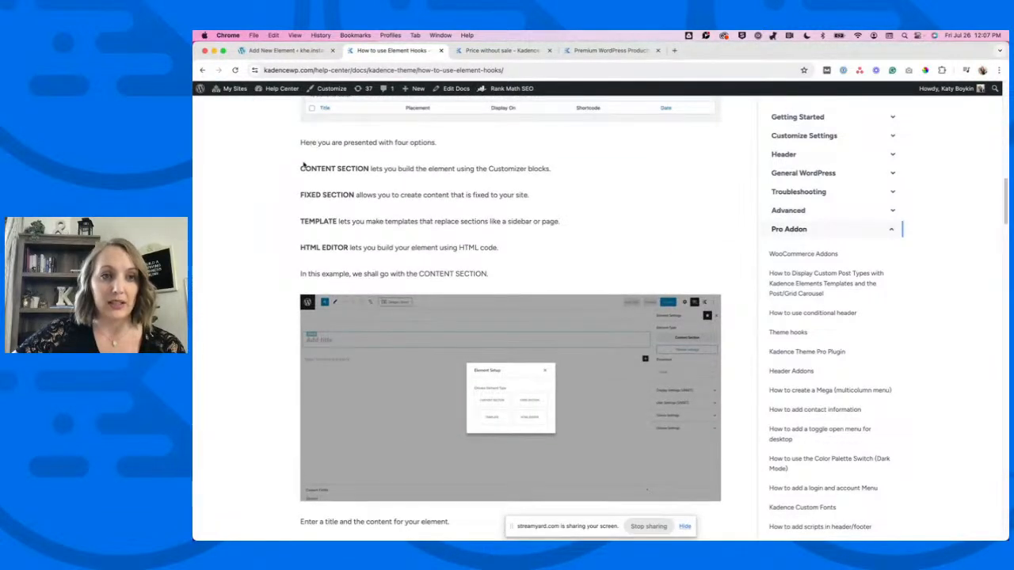
Read the guide's descriptions of the Content Section, Fixed Section, Template and HTML Editor element types, highlighting each line.
drag(300, 142, 567, 251)
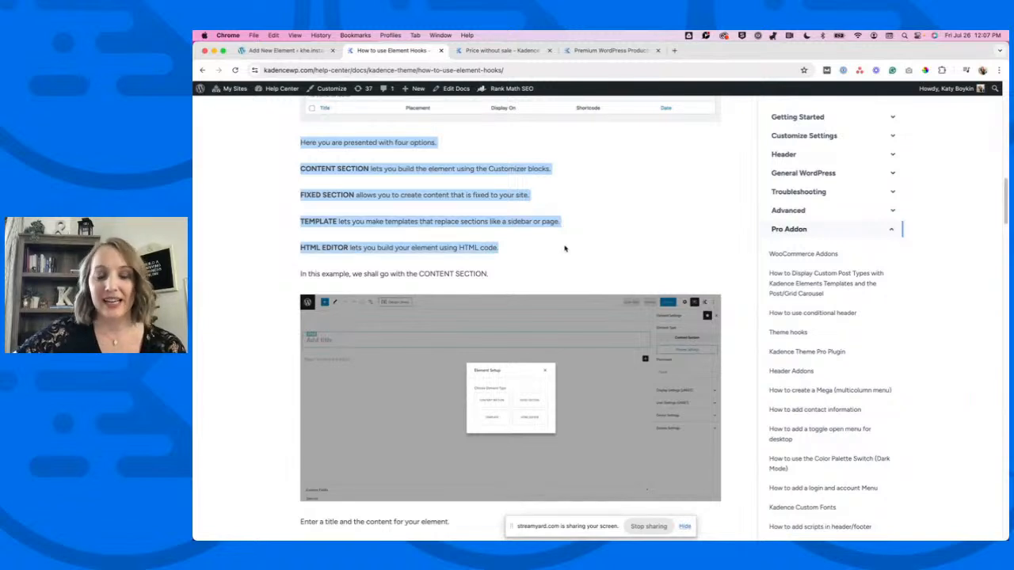
click(564, 249)
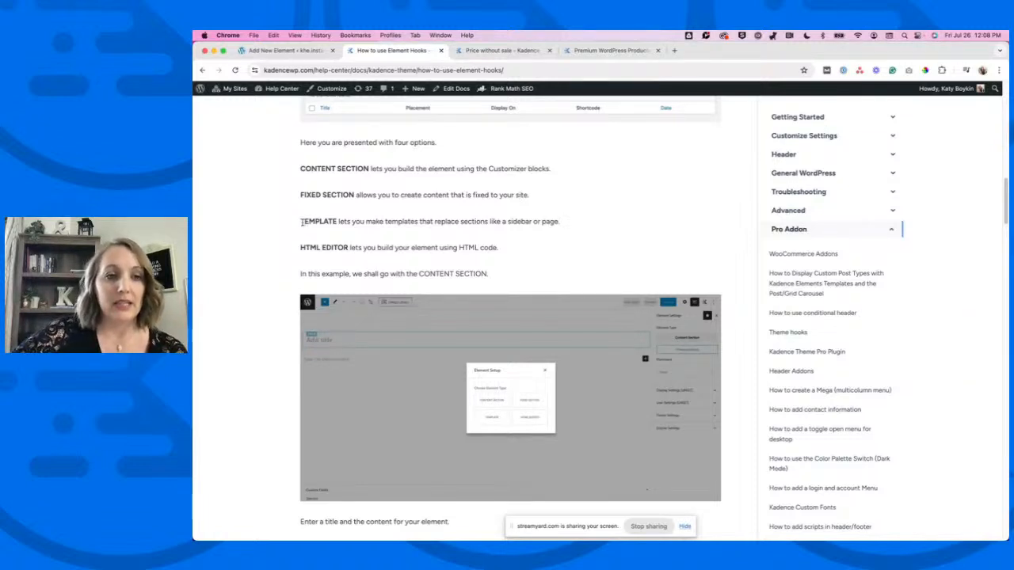
drag(300, 222, 563, 225)
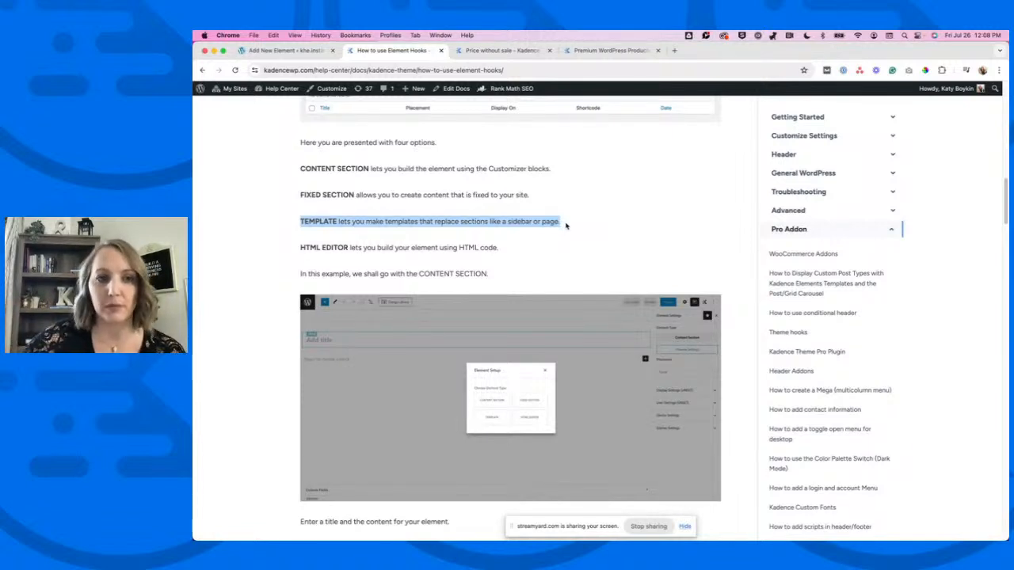
drag(300, 248, 507, 248)
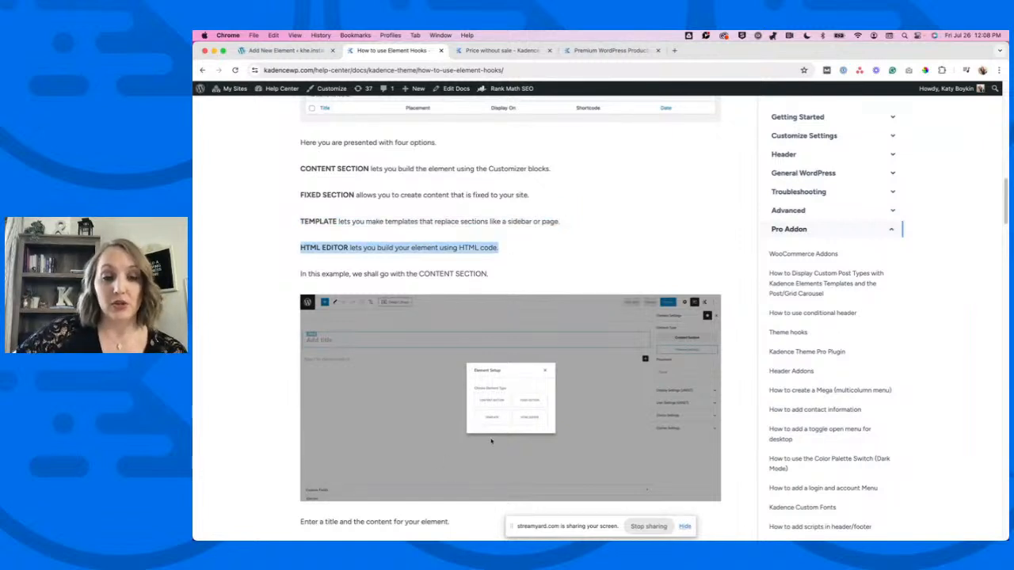
click(523, 250)
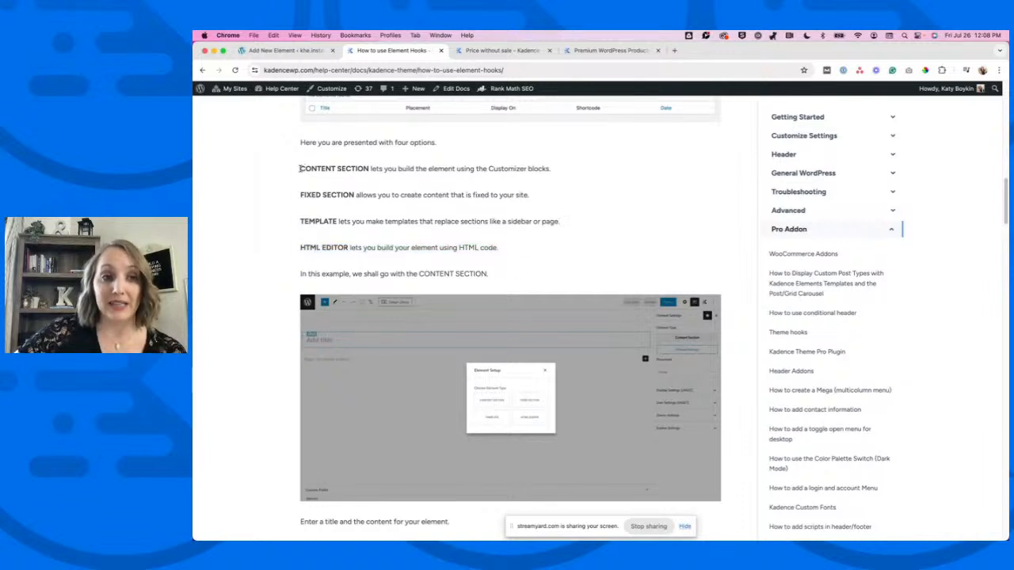
drag(301, 168, 560, 170)
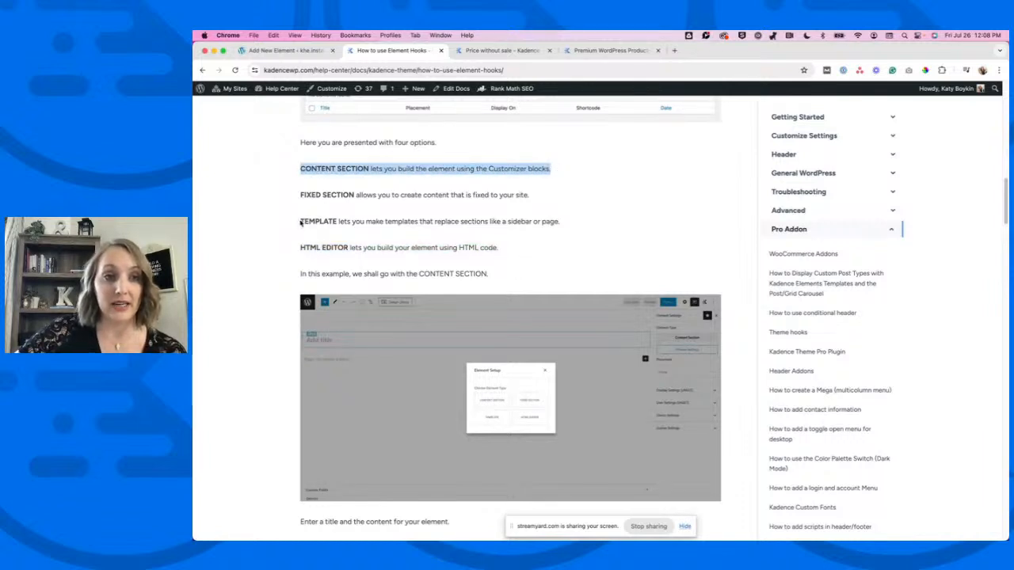
drag(300, 222, 614, 225)
click(614, 225)
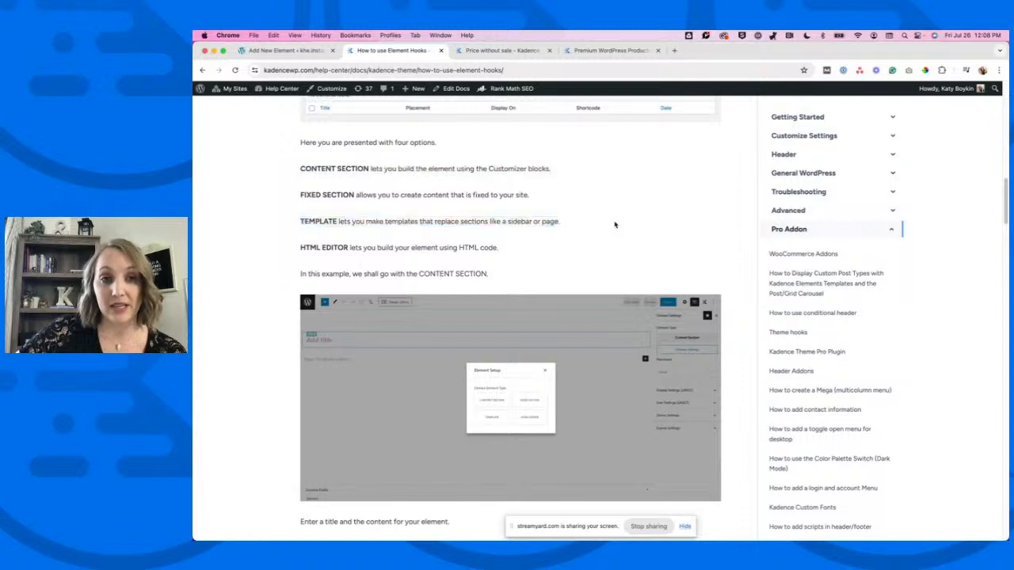
drag(300, 195, 533, 198)
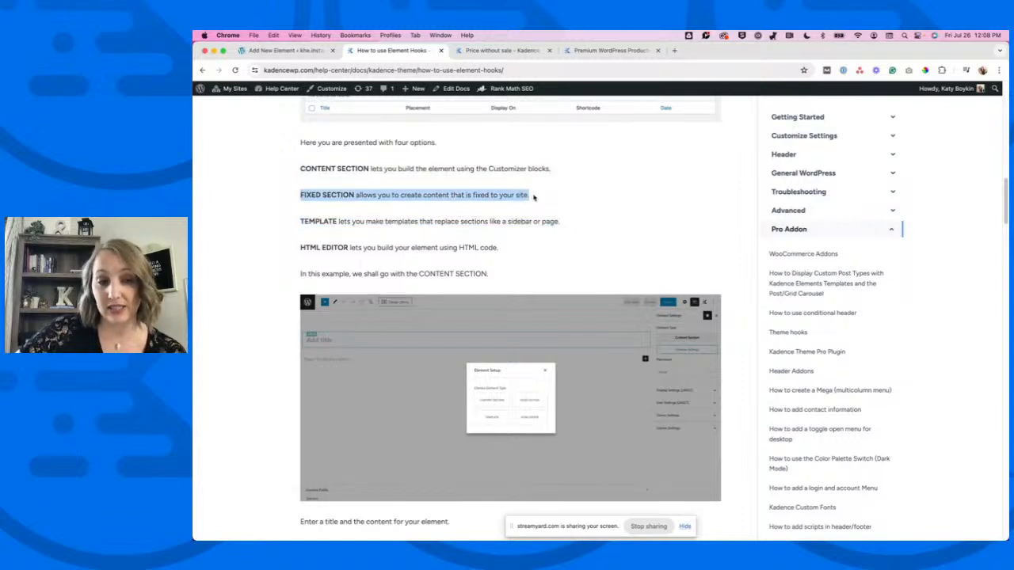
click(534, 198)
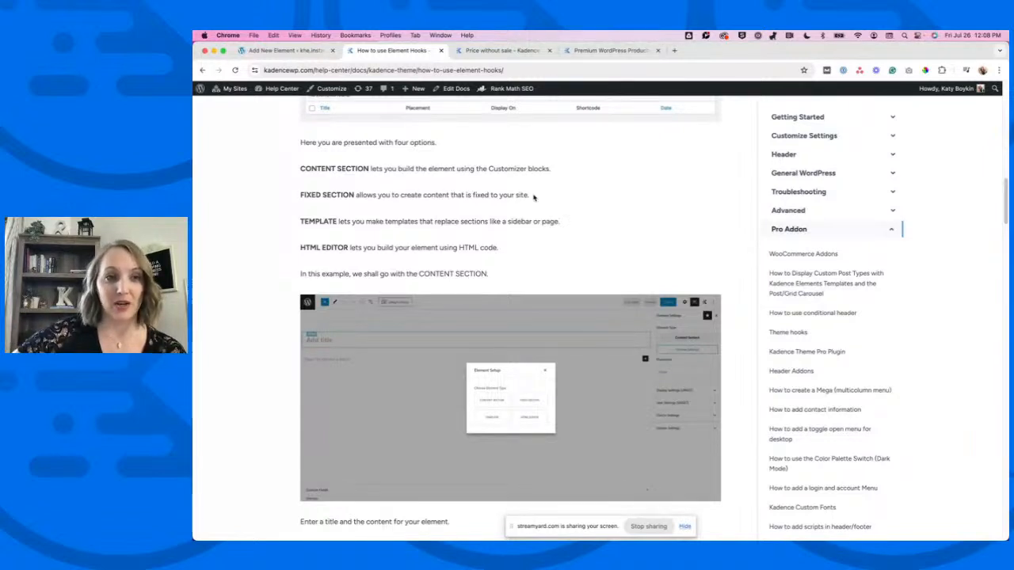
Return to the new element, choose Content Section as its type and open its Element Settings.
click(281, 52)
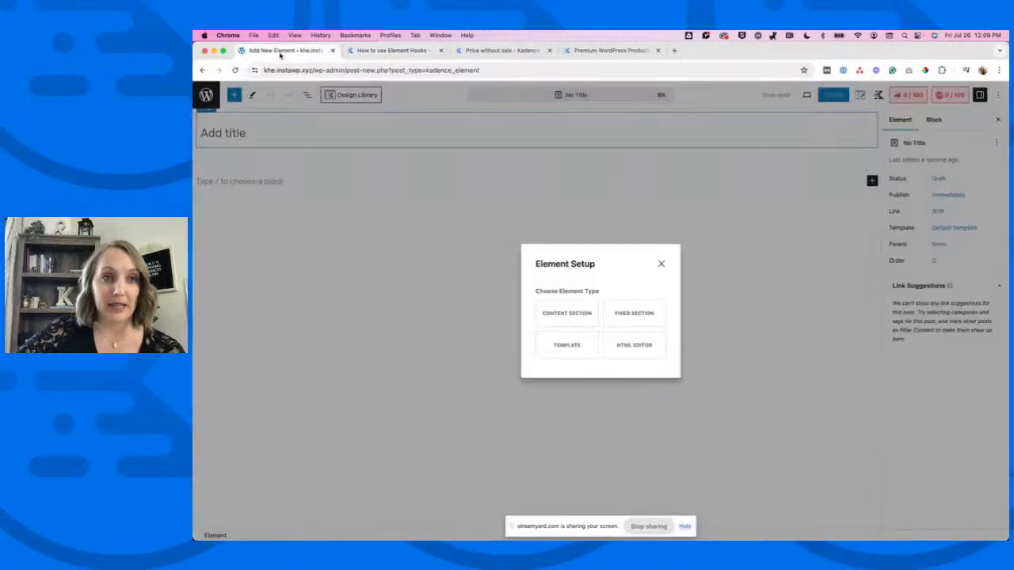
click(564, 315)
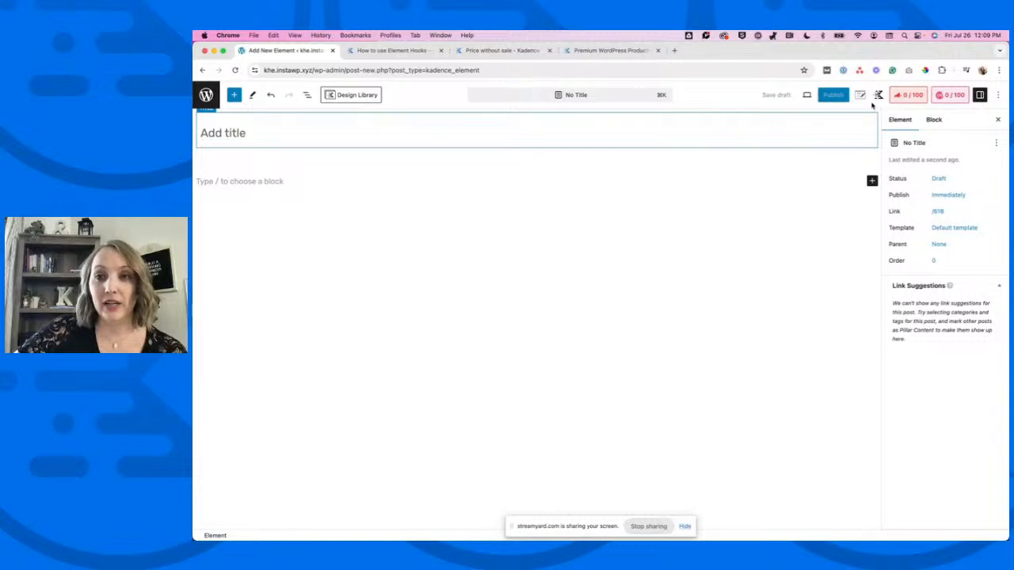
click(860, 95)
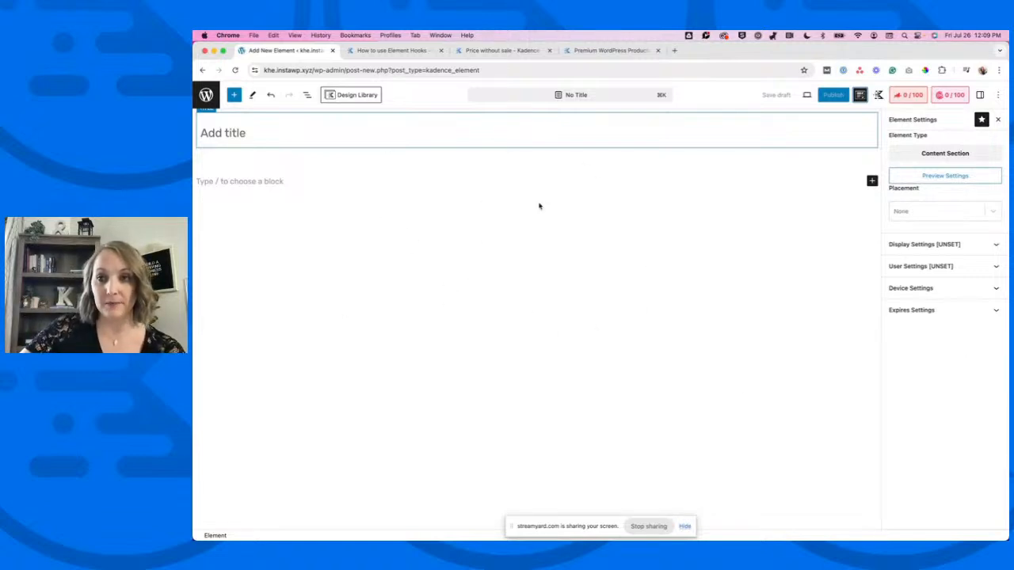
Look through the available hook locations for the element's Placement without choosing one.
click(947, 211)
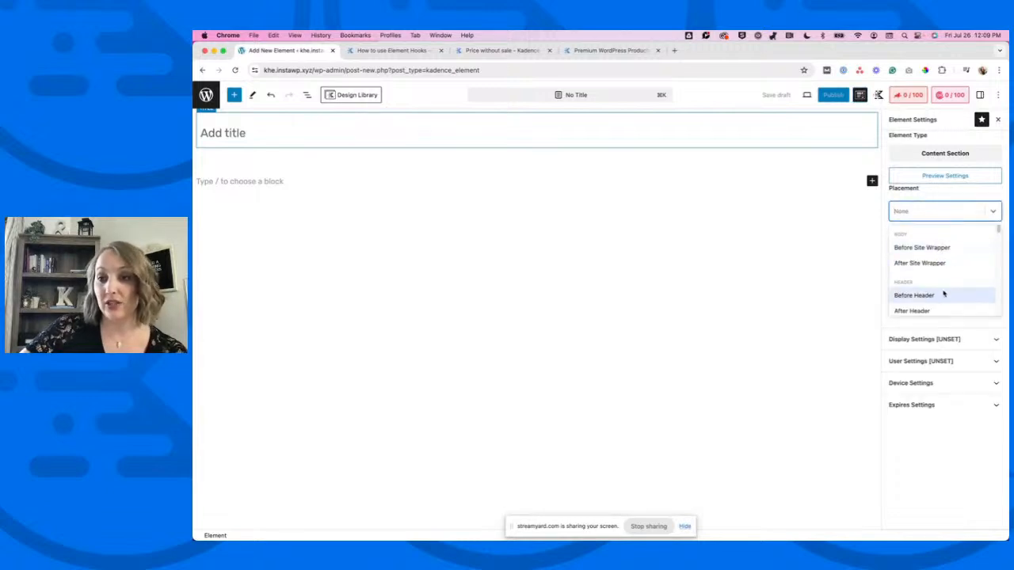
scroll(943, 293, down, 5)
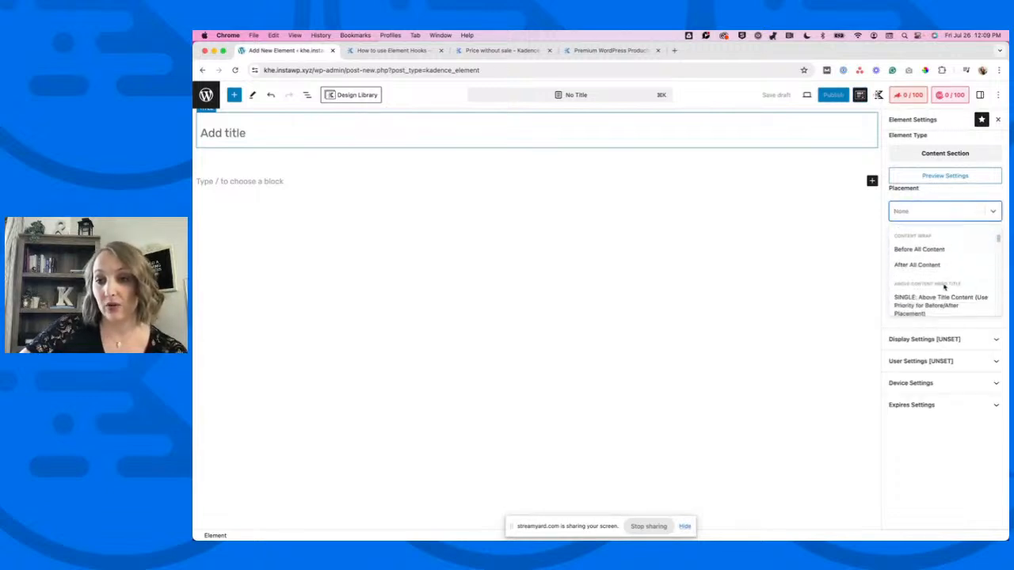
scroll(956, 276, down, 3)
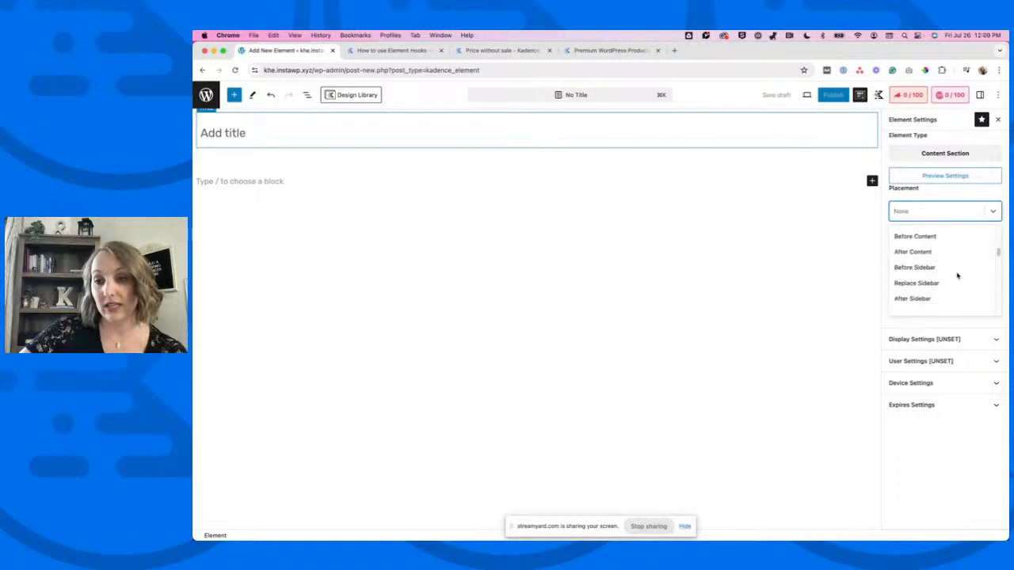
scroll(957, 276, down, 2)
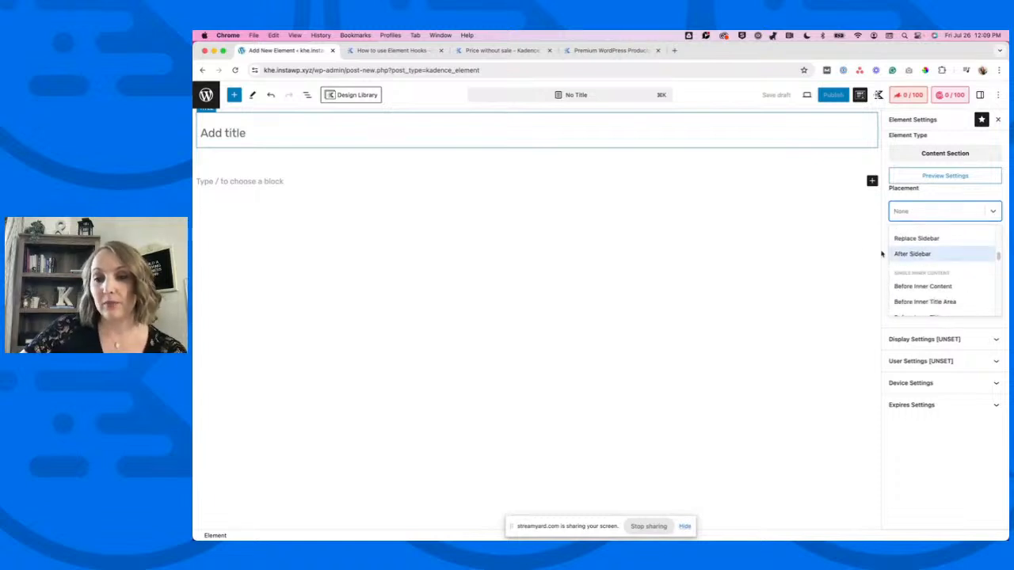
click(930, 198)
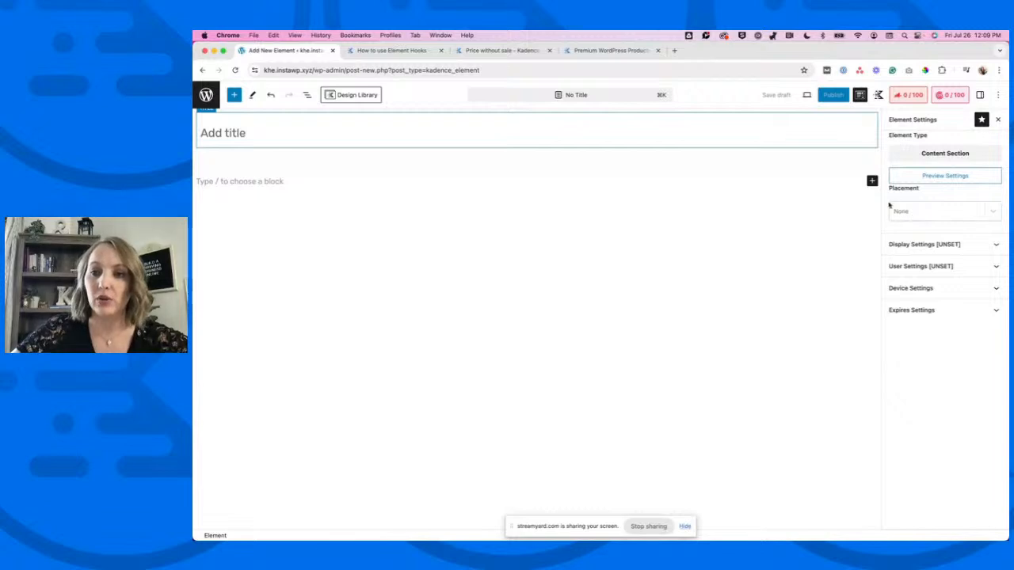
Try Entire Site as the element's Show On display setting, look over the other choices and clear it.
click(939, 244)
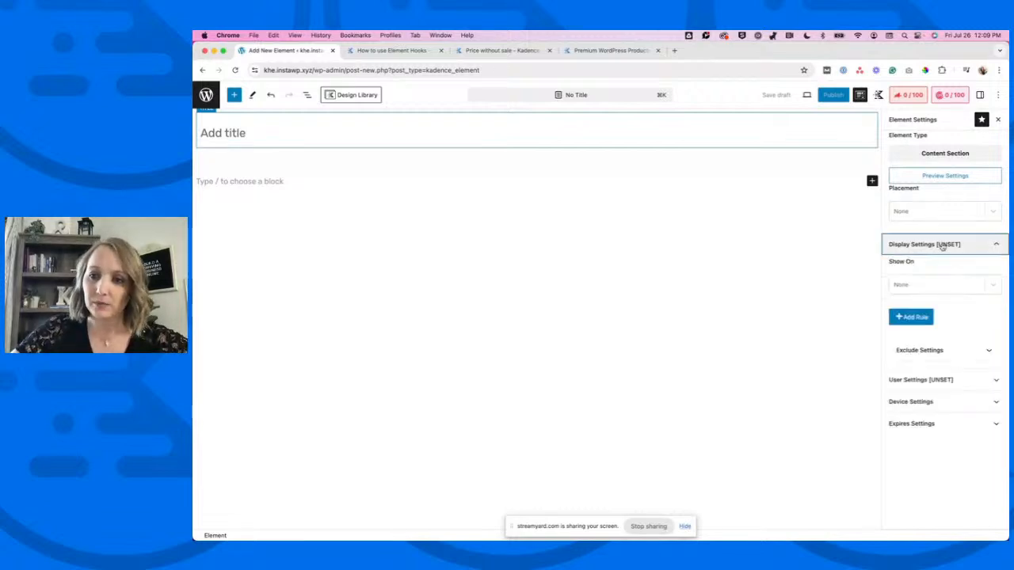
click(935, 285)
click(916, 326)
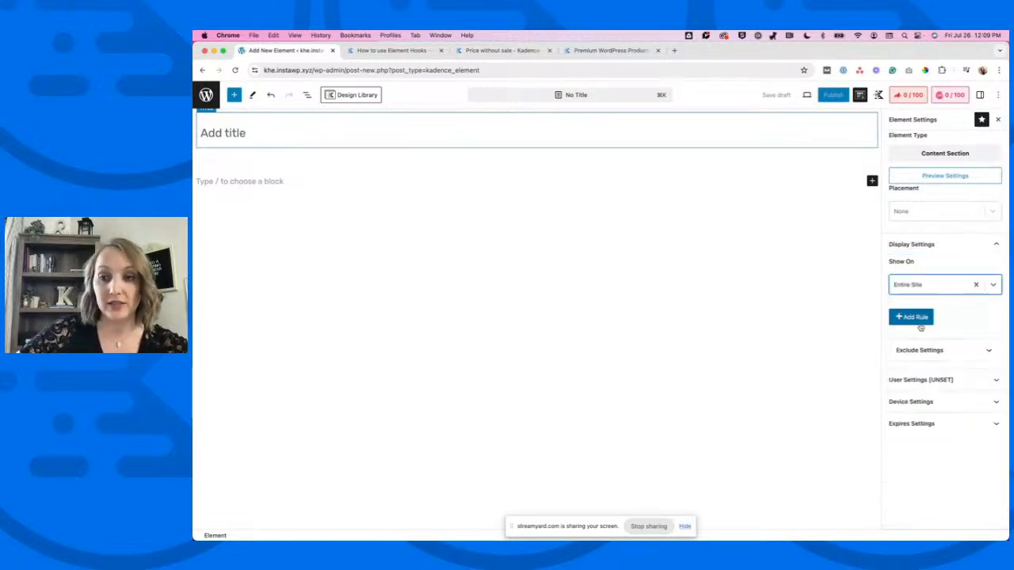
click(946, 285)
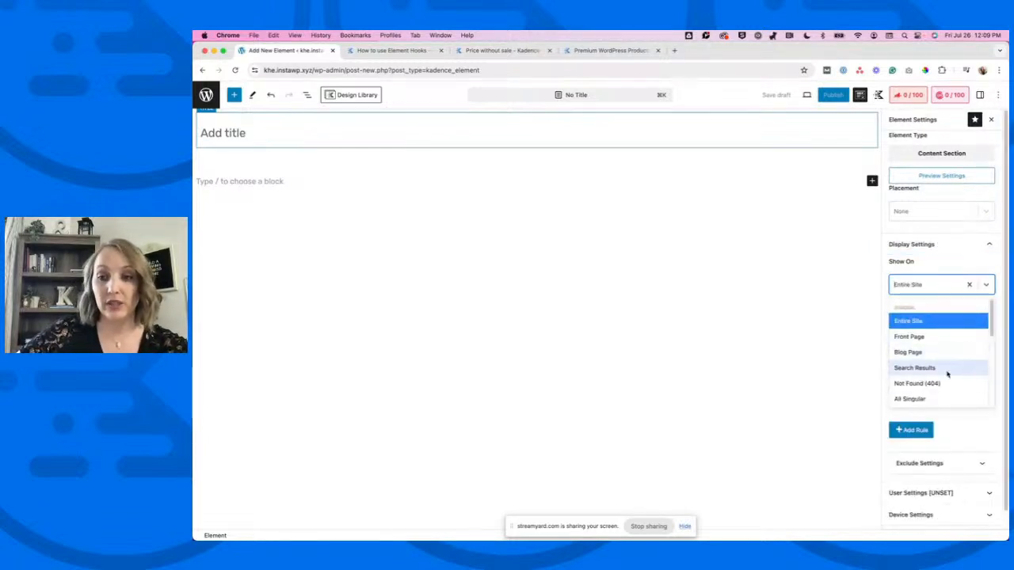
click(970, 285)
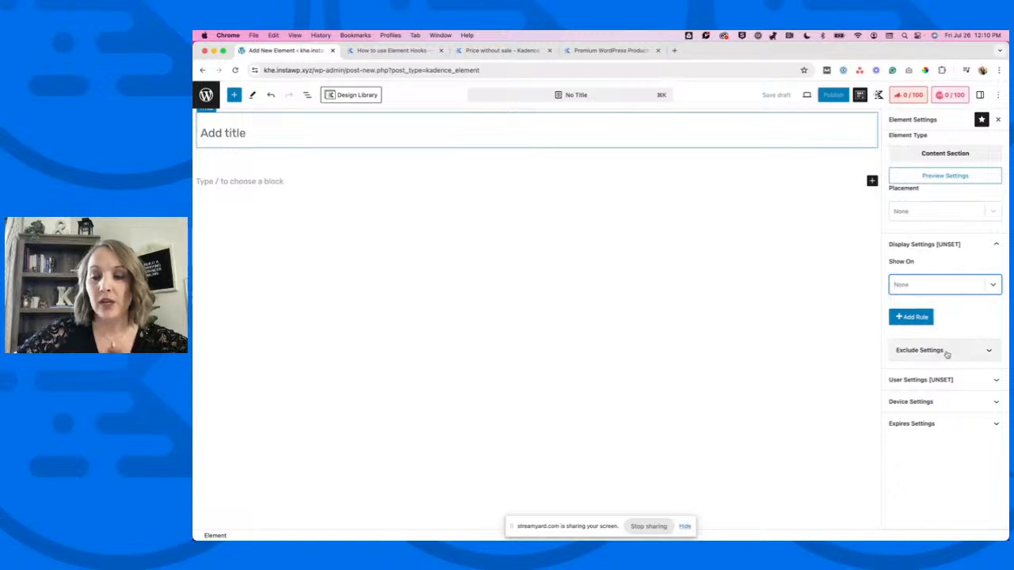
Set Show On to Entire Site, add a second display rule to view its choices and remove that rule.
click(941, 287)
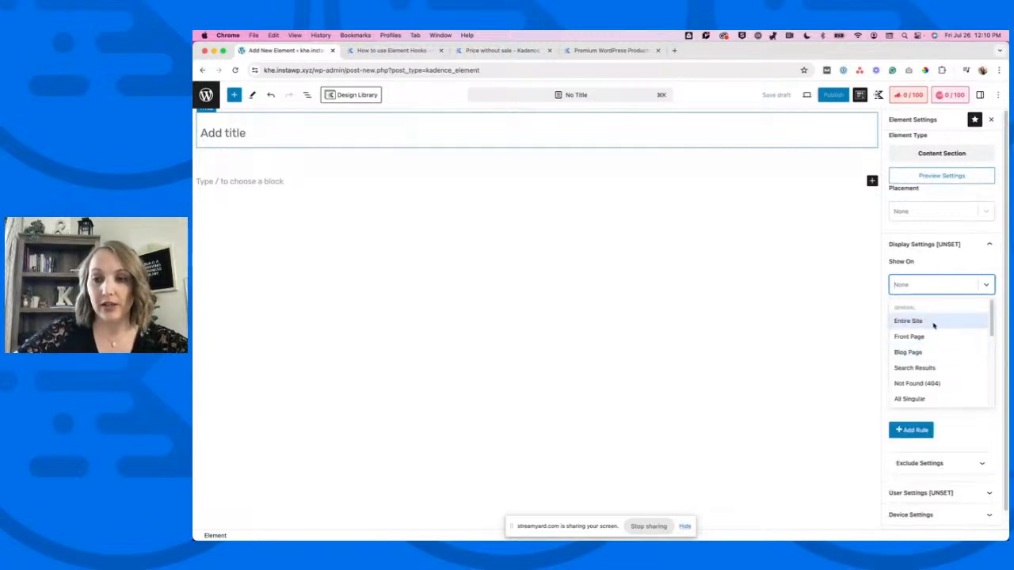
click(932, 322)
click(909, 319)
click(913, 324)
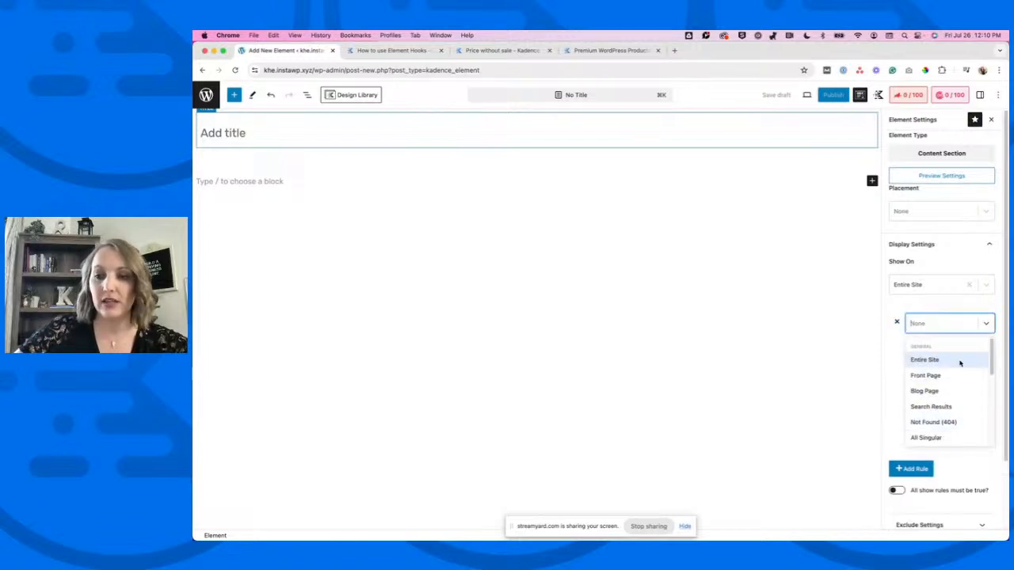
click(896, 321)
Try hiding the element on the Blog Page in the Exclude Settings, and clear both the Hide On and Show On values.
click(927, 356)
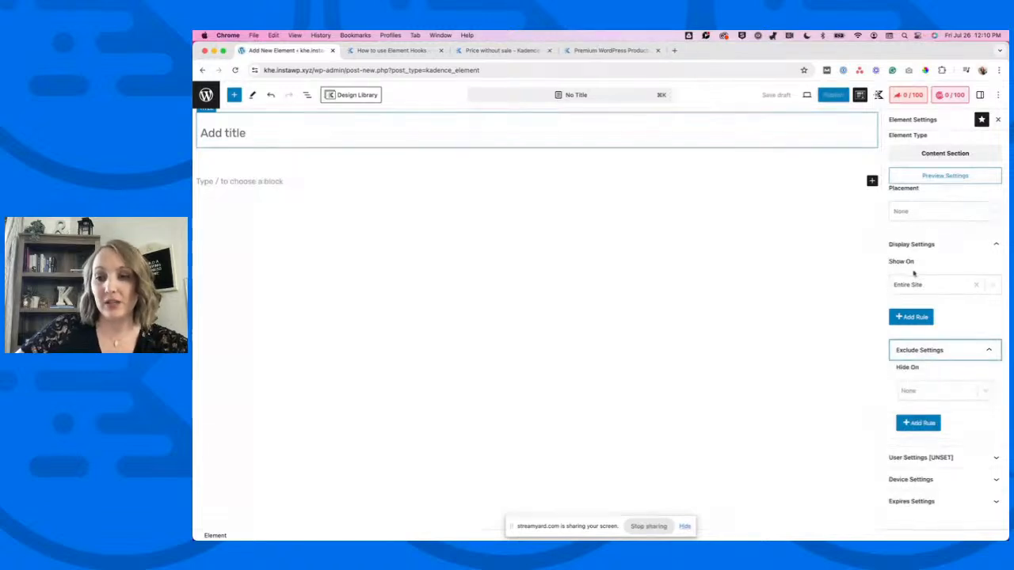
click(932, 393)
click(930, 457)
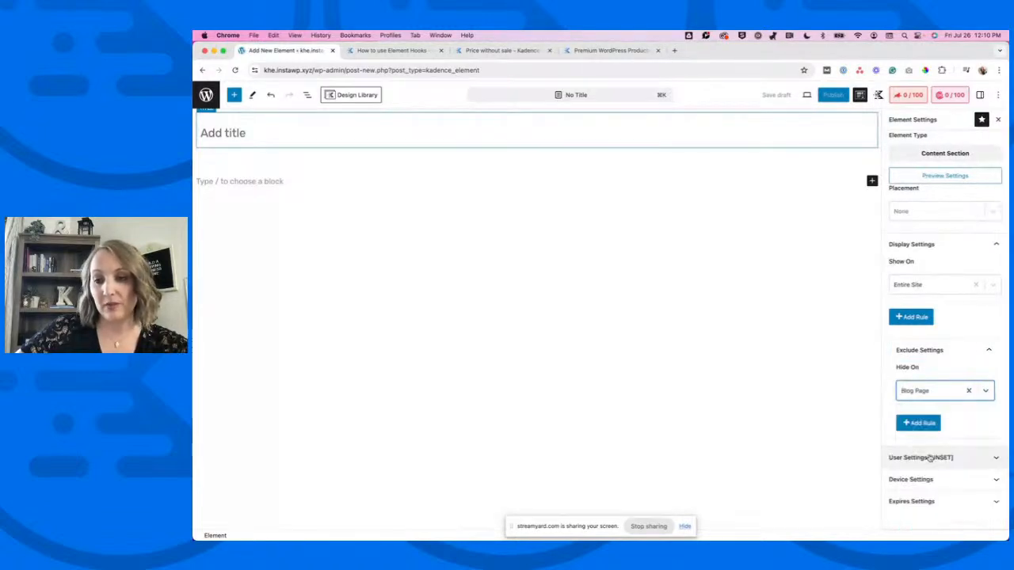
click(968, 391)
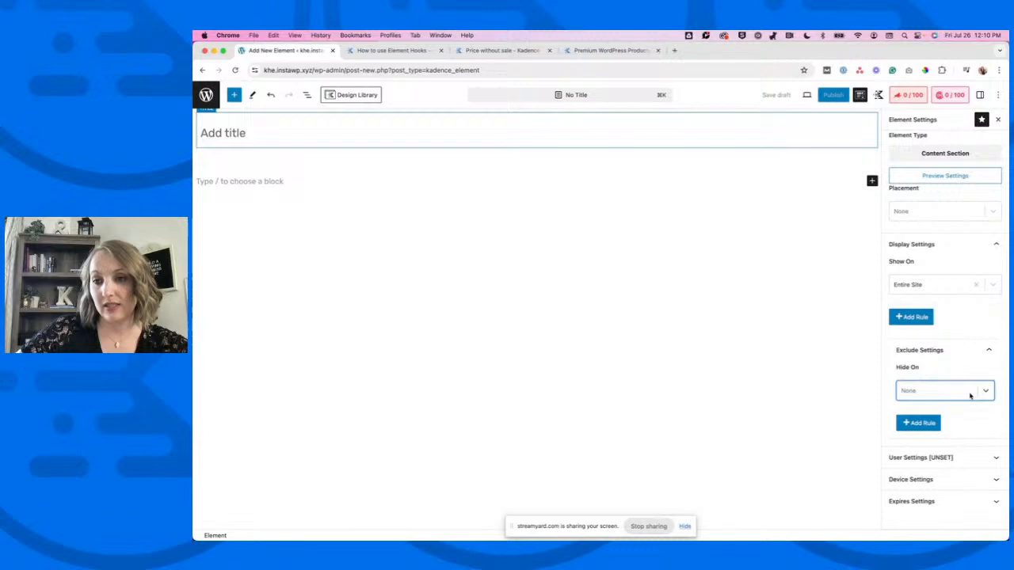
click(977, 284)
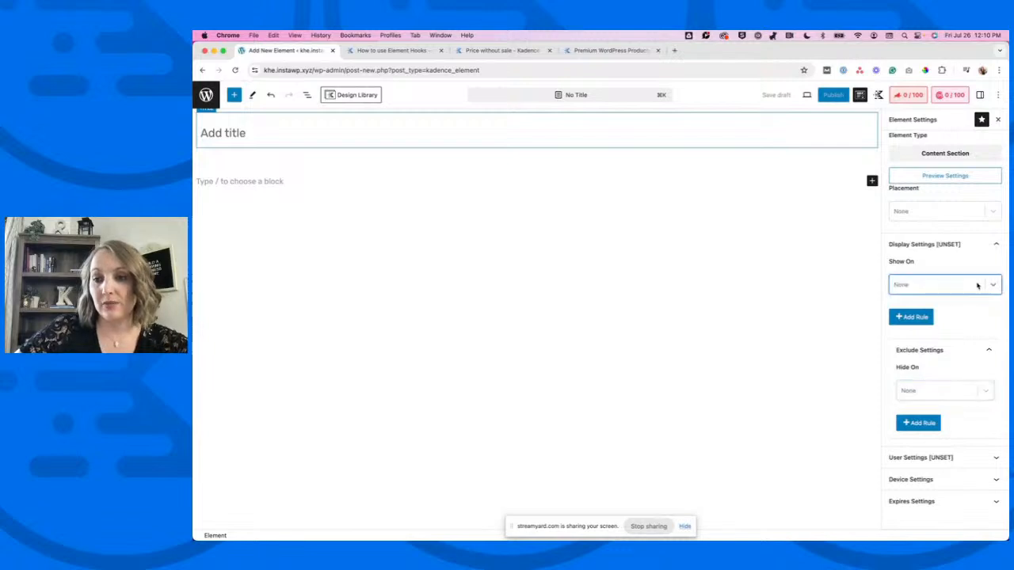
click(980, 354)
click(995, 245)
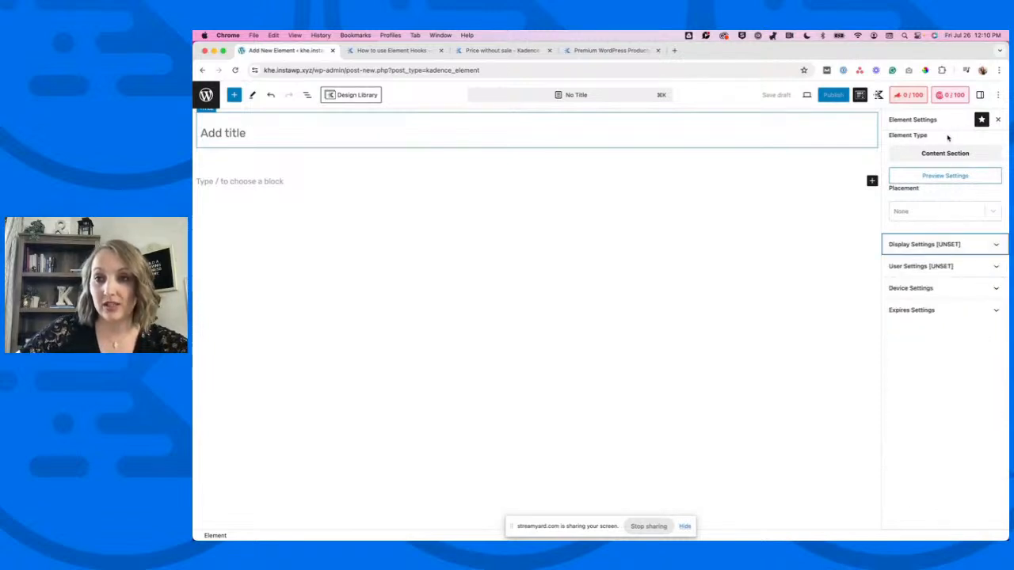
Look through the Visible To choices in the element's User Settings, including the specific user roles, without choosing one.
click(942, 290)
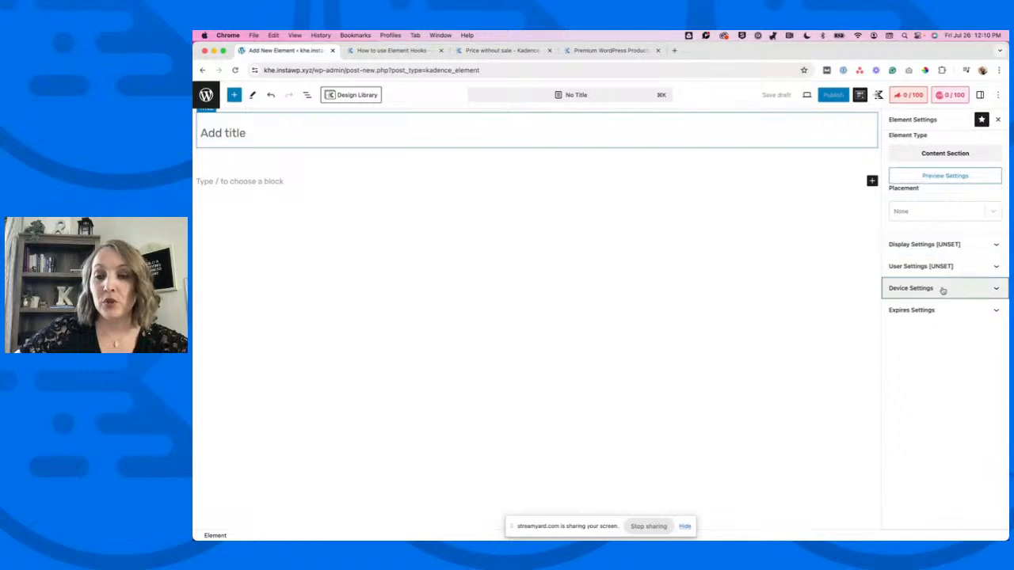
click(939, 266)
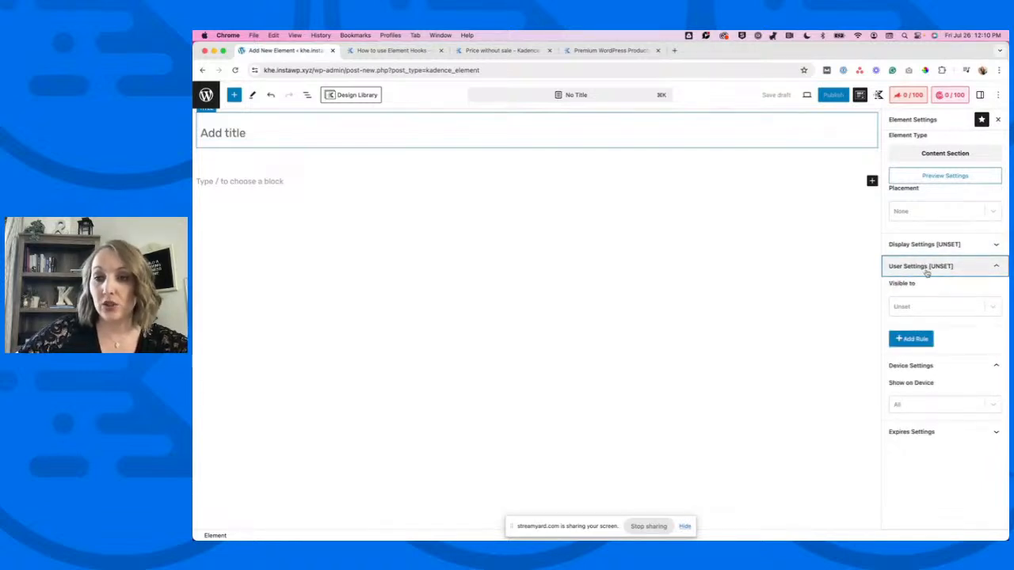
click(922, 311)
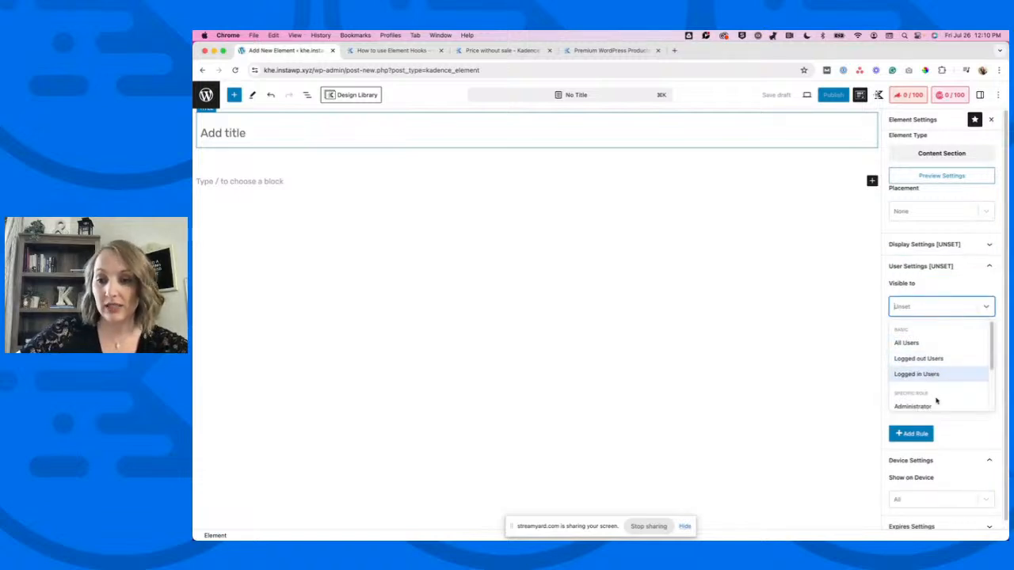
scroll(950, 388, down, 2)
scroll(950, 388, down, 2)
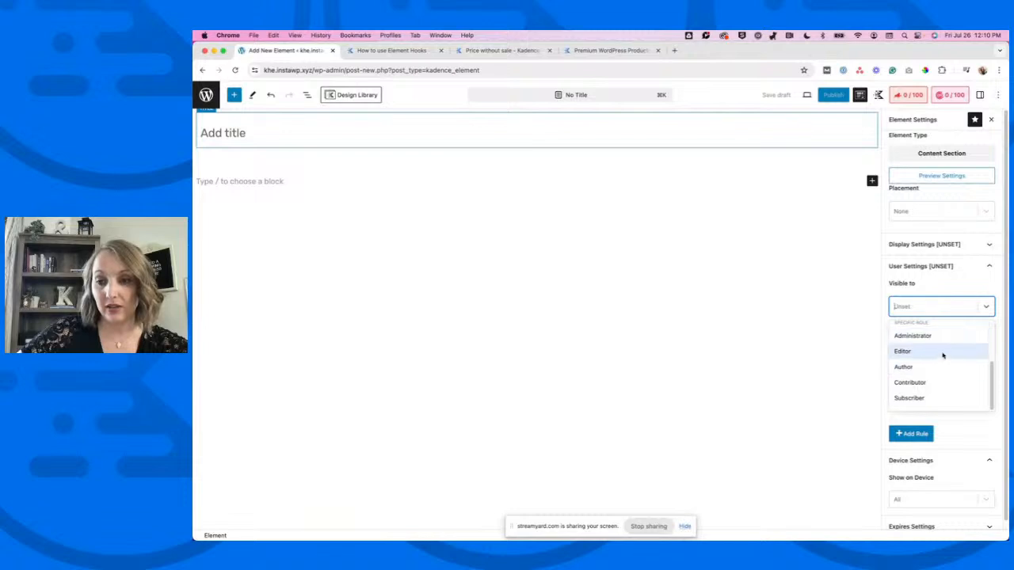
click(779, 317)
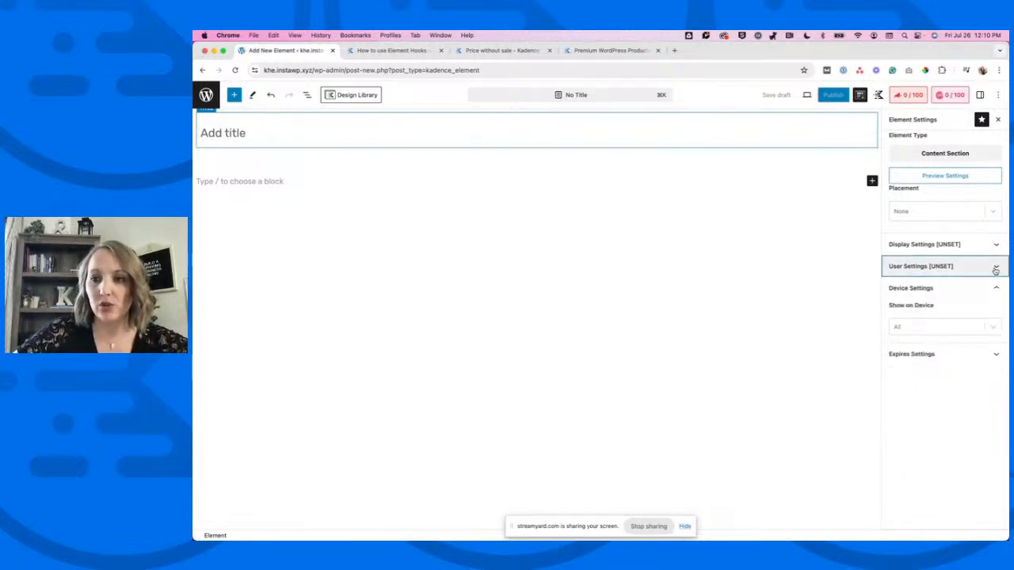
Look over the Show on Device choices and the Enable Expires option without changing them, and collapse both sections.
click(944, 325)
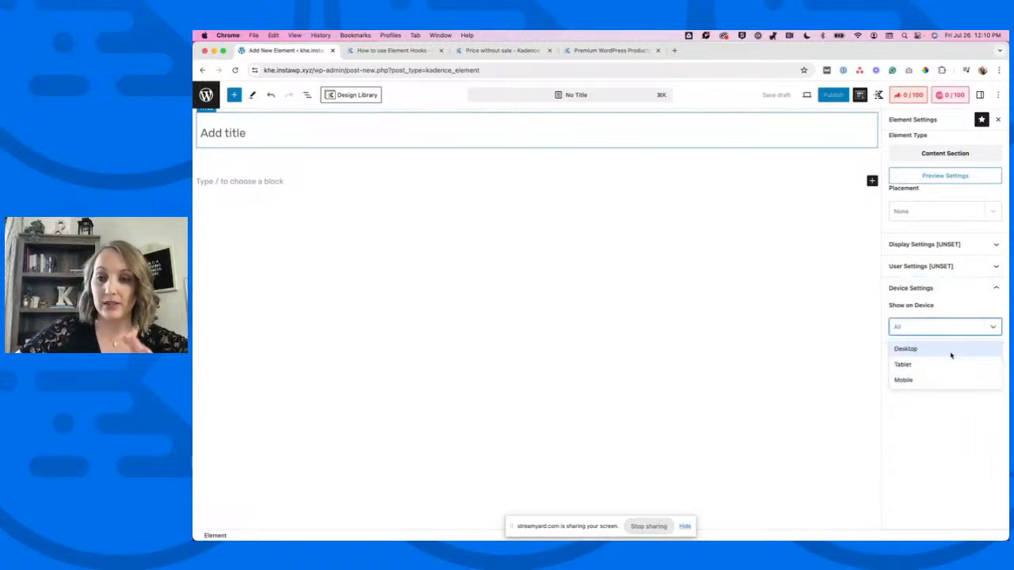
click(982, 307)
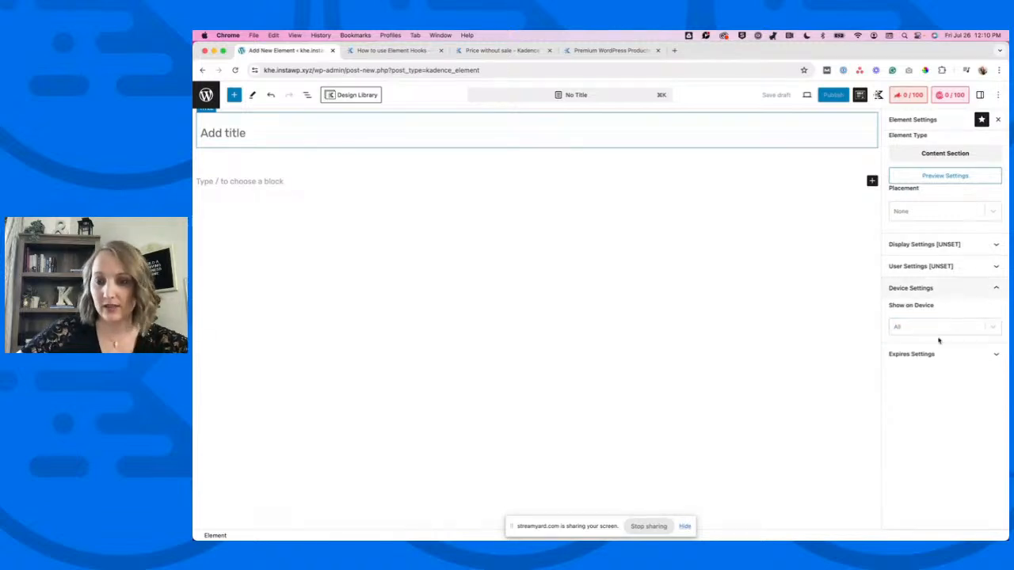
click(960, 351)
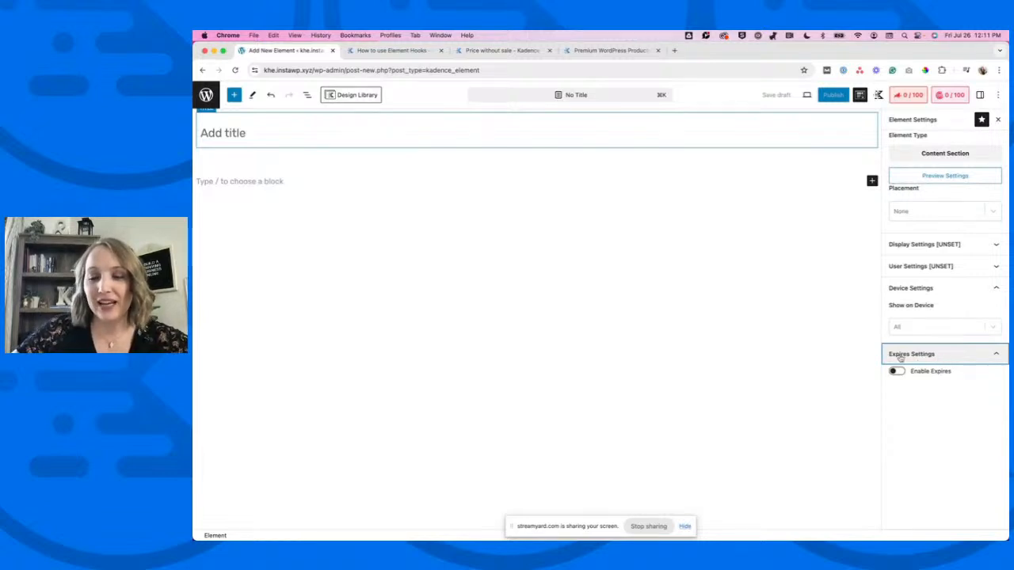
click(948, 360)
click(979, 293)
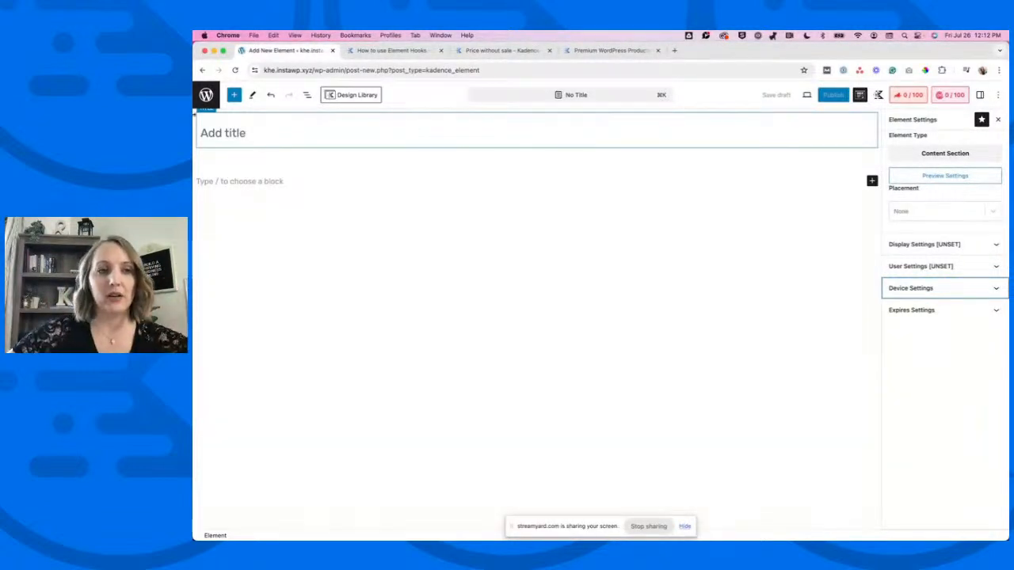
Leave the untitled new element for the Elements list and open the Affiliate Disclaimer draft for editing.
click(206, 95)
click(627, 222)
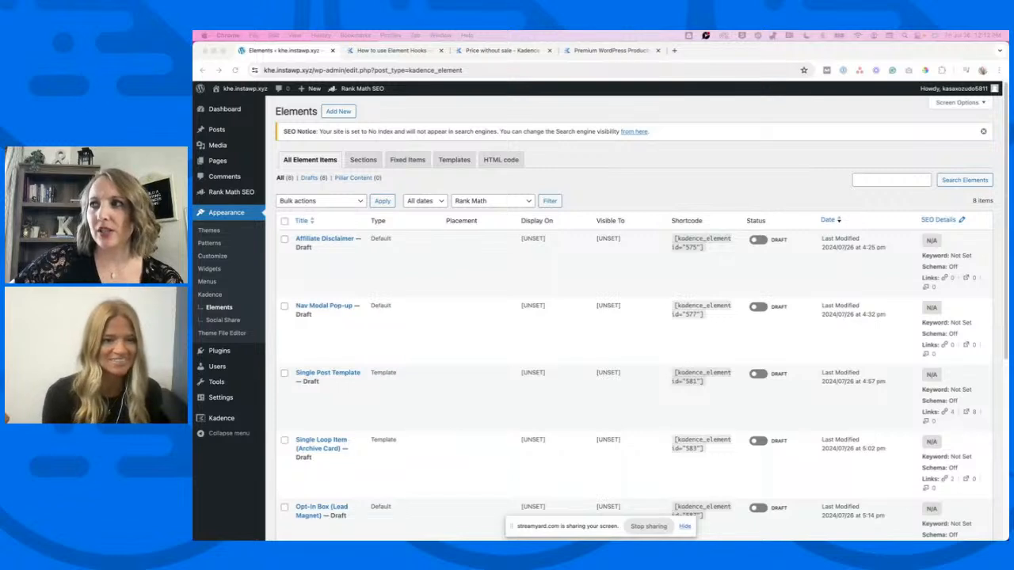
click(631, 184)
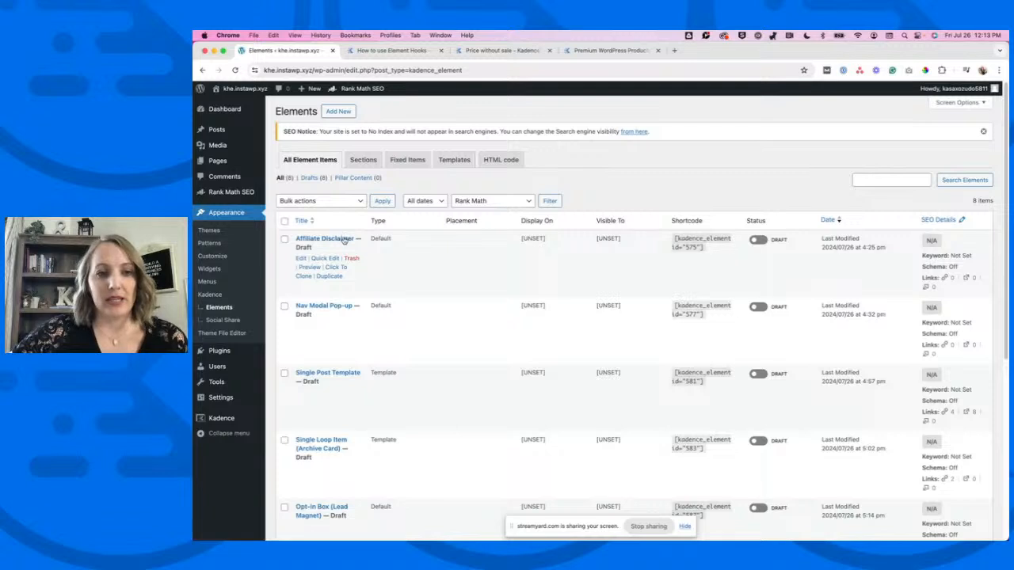
click(301, 259)
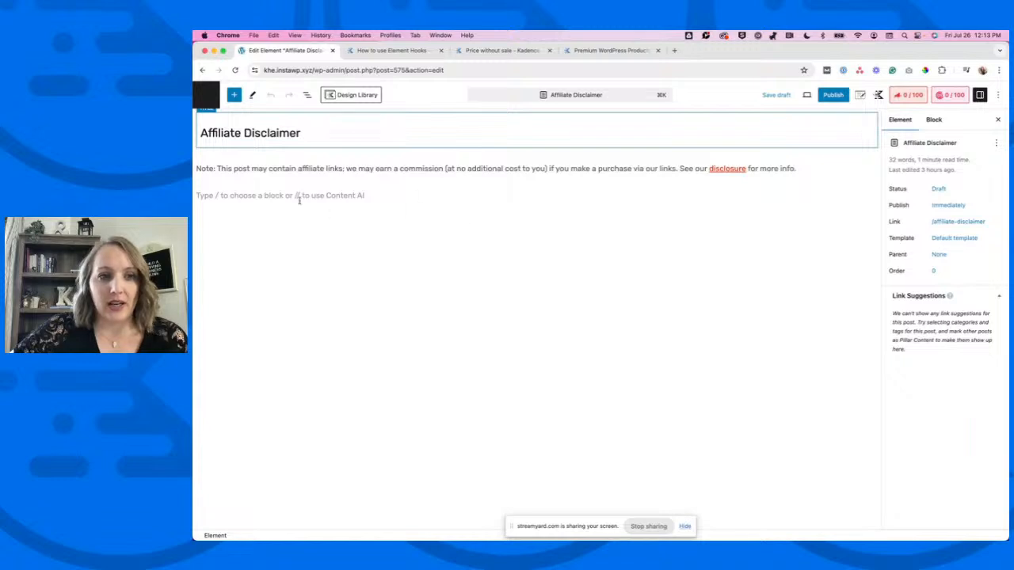
Delete the empty paragraph block below the affiliate disclaimer text.
drag(197, 168, 380, 168)
click(377, 169)
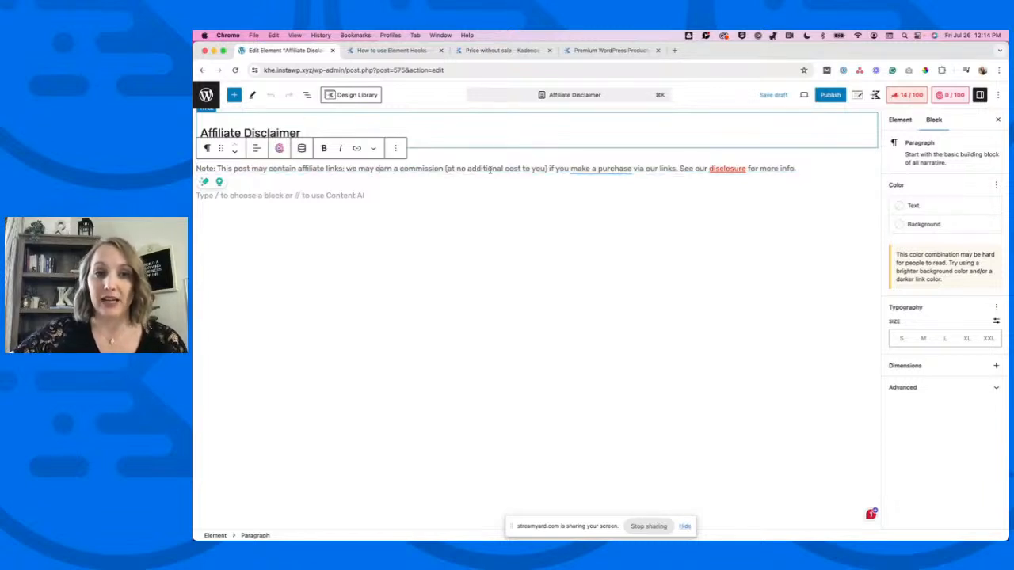
click(307, 96)
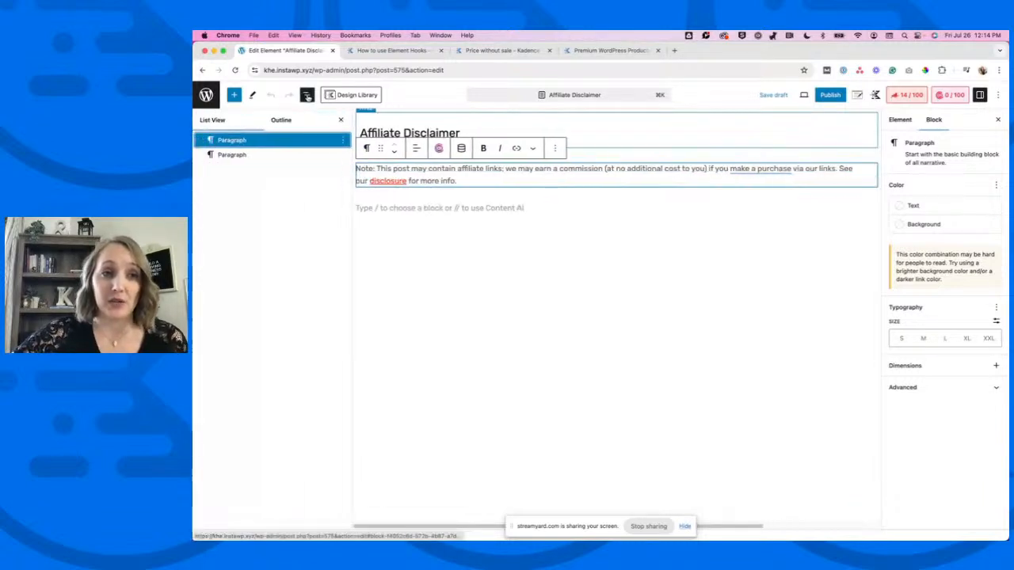
click(305, 155)
click(342, 155)
click(378, 402)
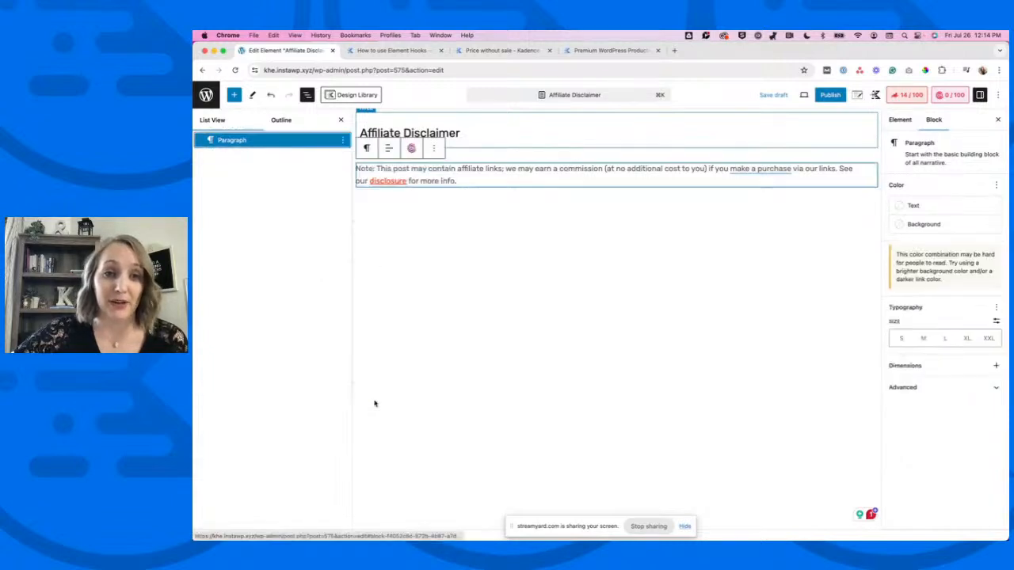
Transform the disclaimer paragraph into a Text (Adv) block and look over its Advanced and General settings.
click(366, 149)
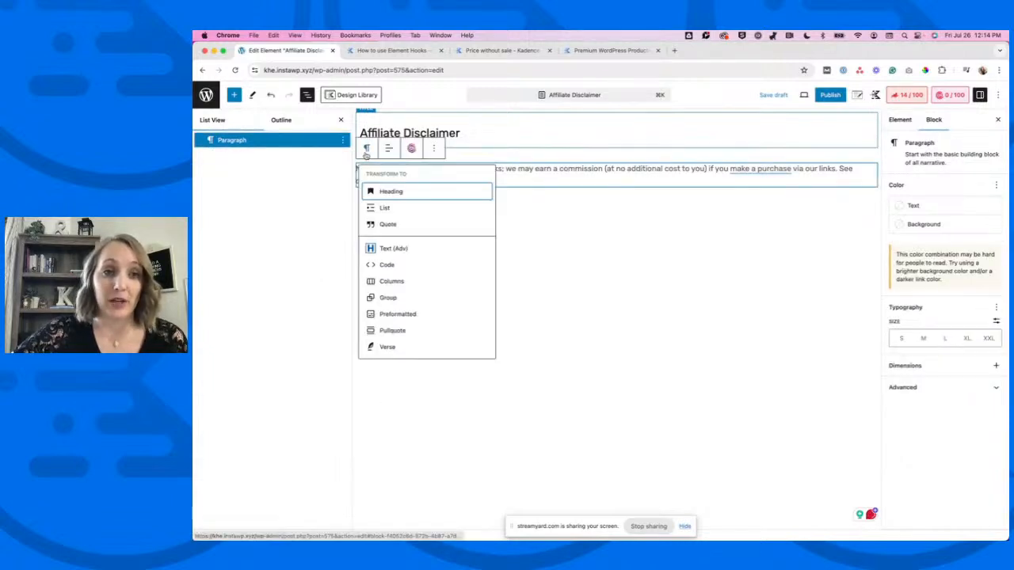
click(393, 249)
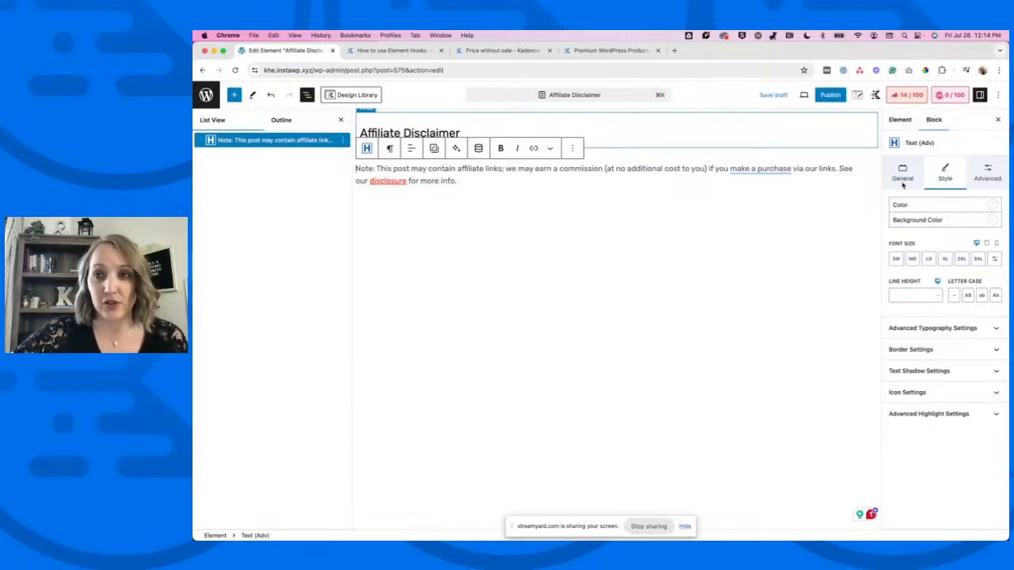
click(987, 179)
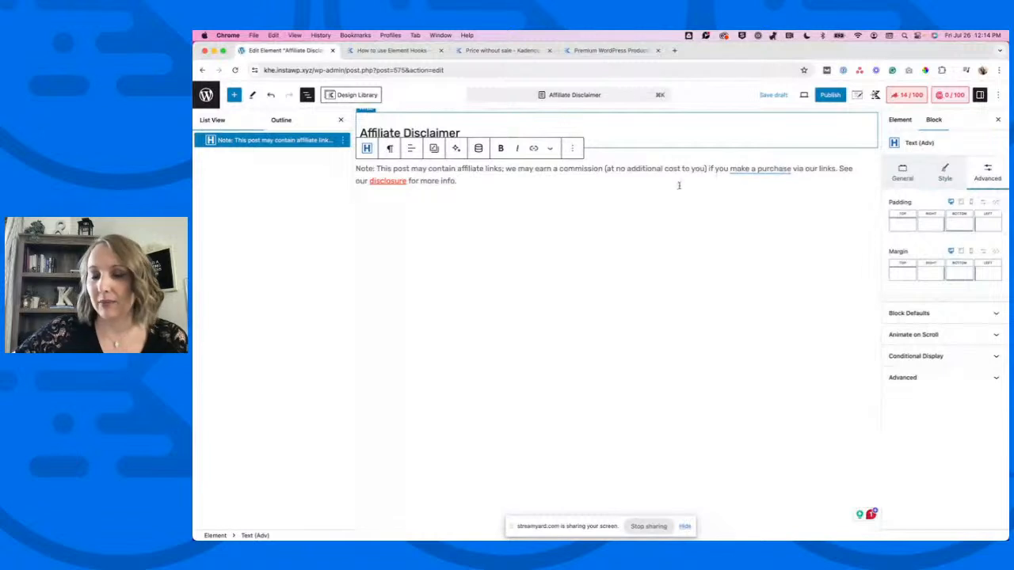
click(902, 175)
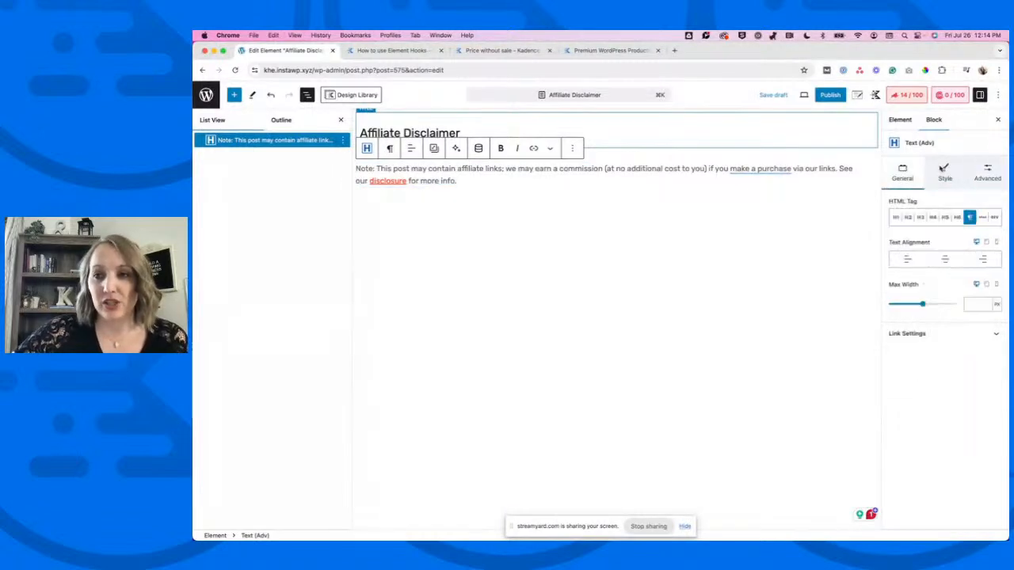
Set the disclaimer text's font size to SM and show it as a custom value of 14 px.
click(946, 179)
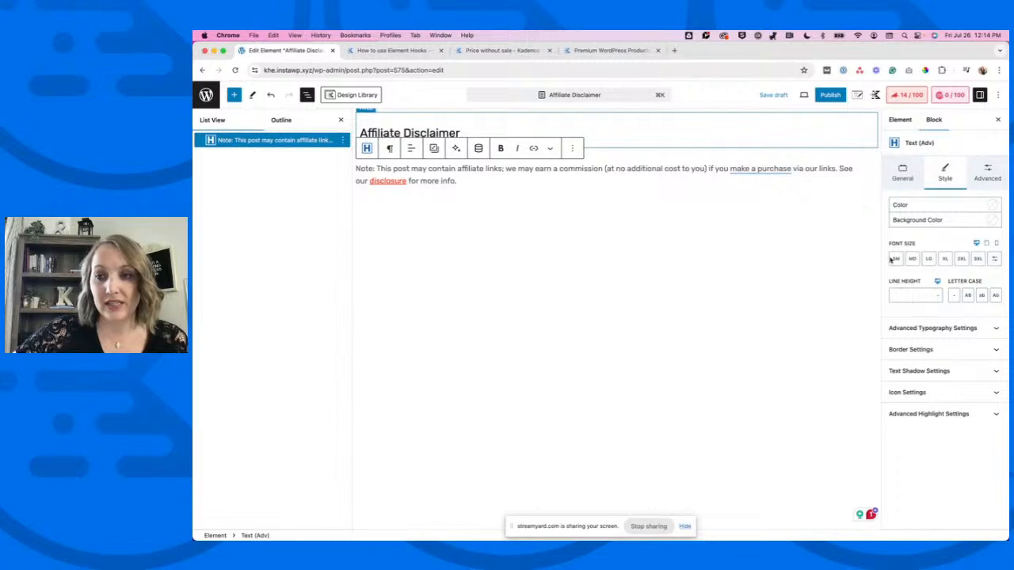
click(896, 260)
click(994, 259)
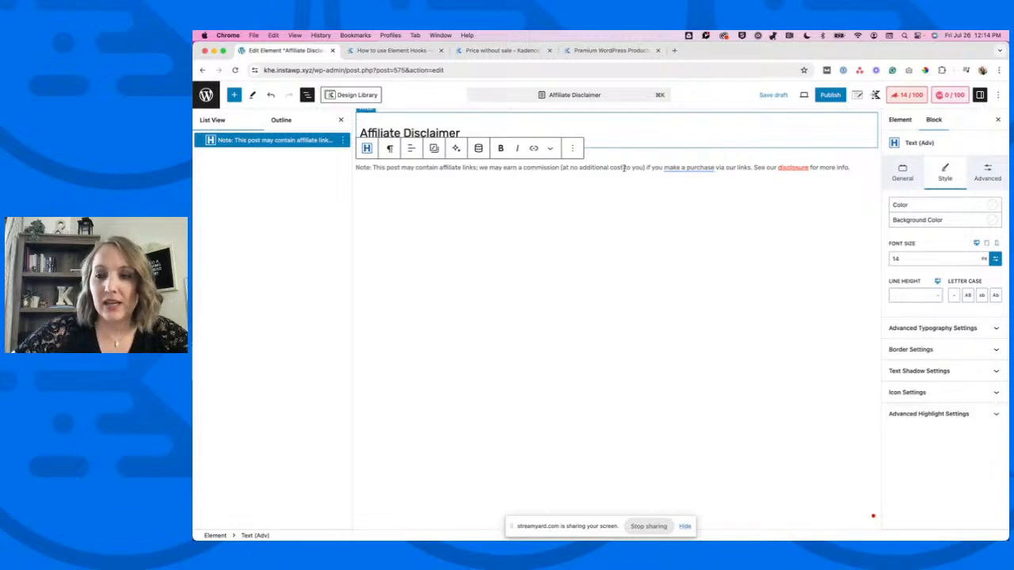
Set the Affiliate Disclaimer element's Placement to Before Content in its element settings.
click(857, 95)
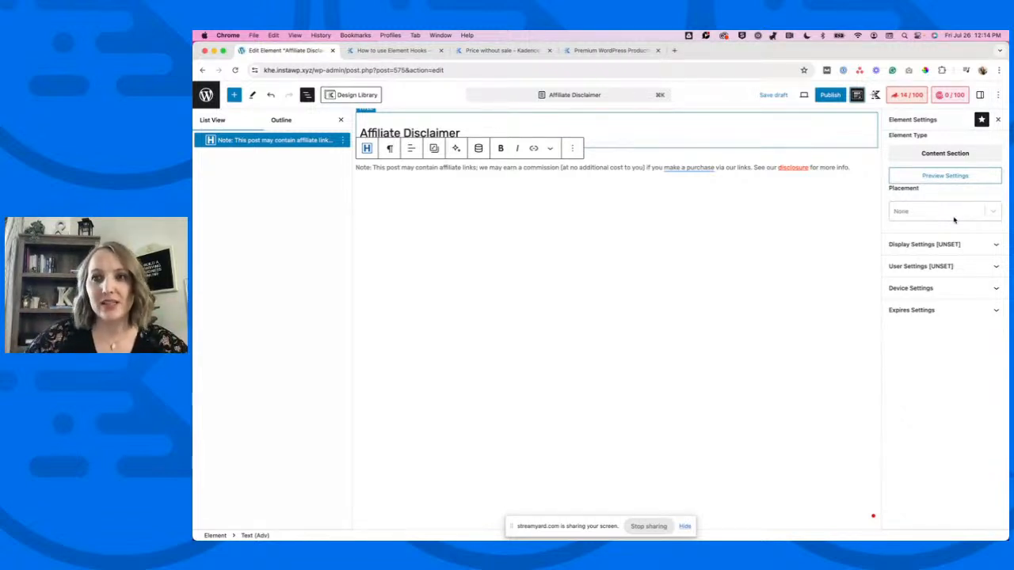
click(952, 215)
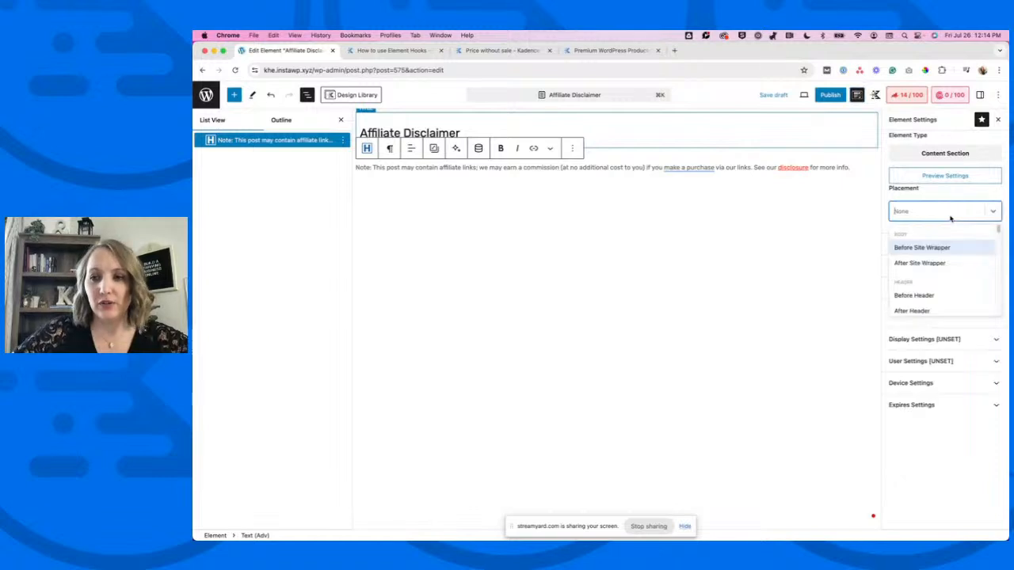
drag(999, 233, 1002, 242)
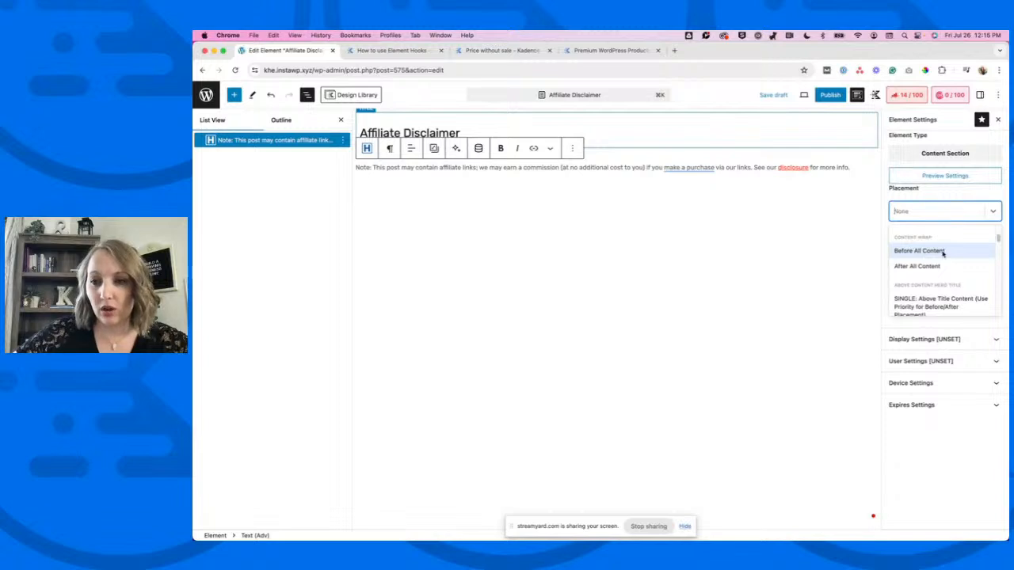
drag(998, 239, 998, 250)
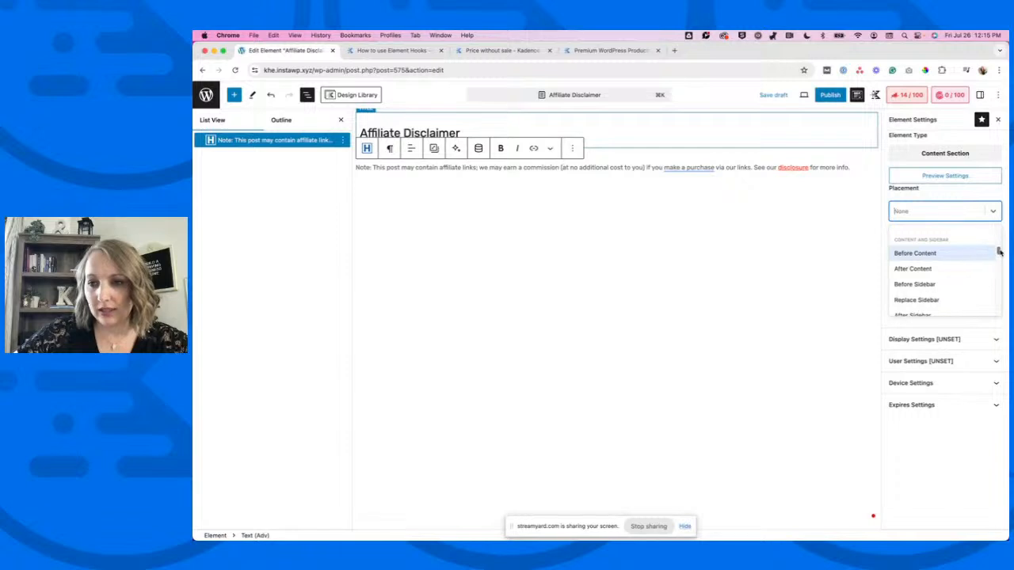
drag(998, 251, 999, 257)
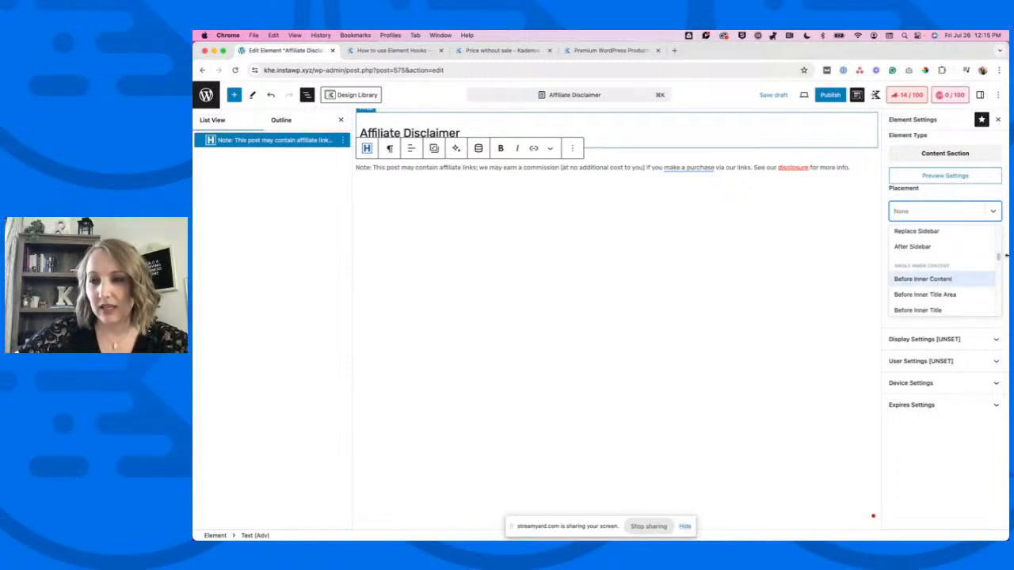
scroll(974, 261, up, 3)
click(922, 263)
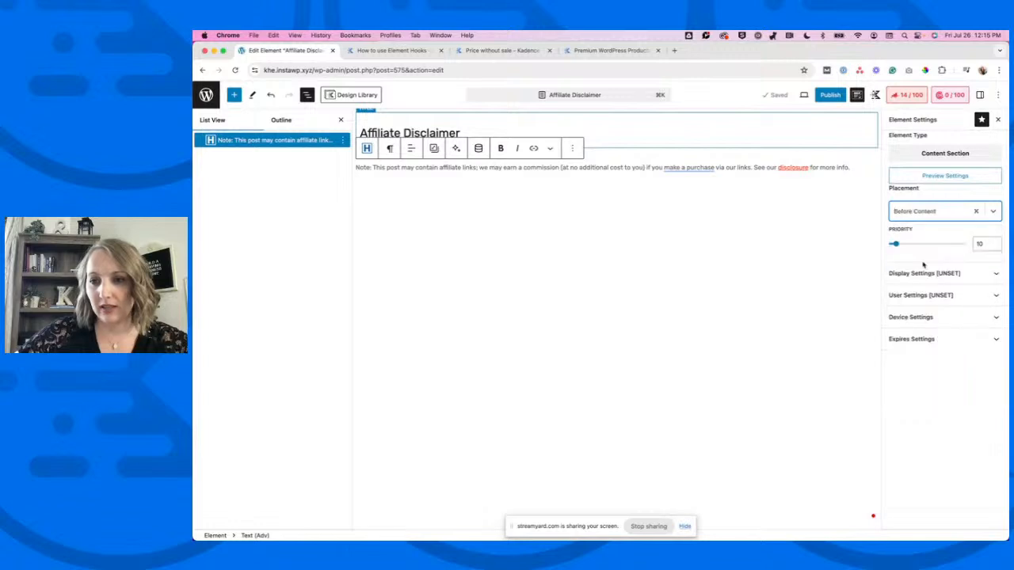
Turn off the option to always show pre-publish checks and publish the Affiliate Disclaimer element.
click(830, 94)
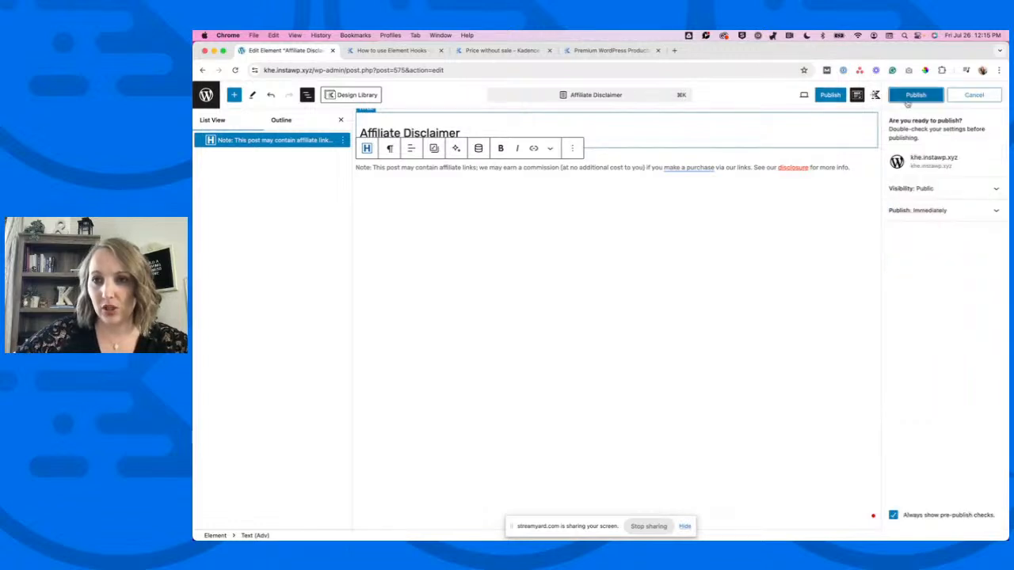
click(893, 514)
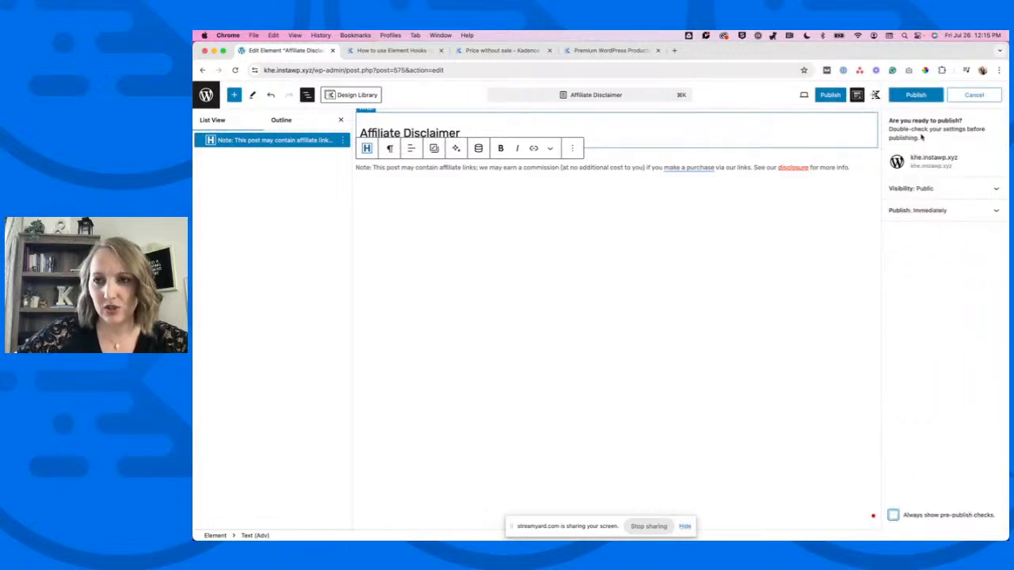
click(916, 95)
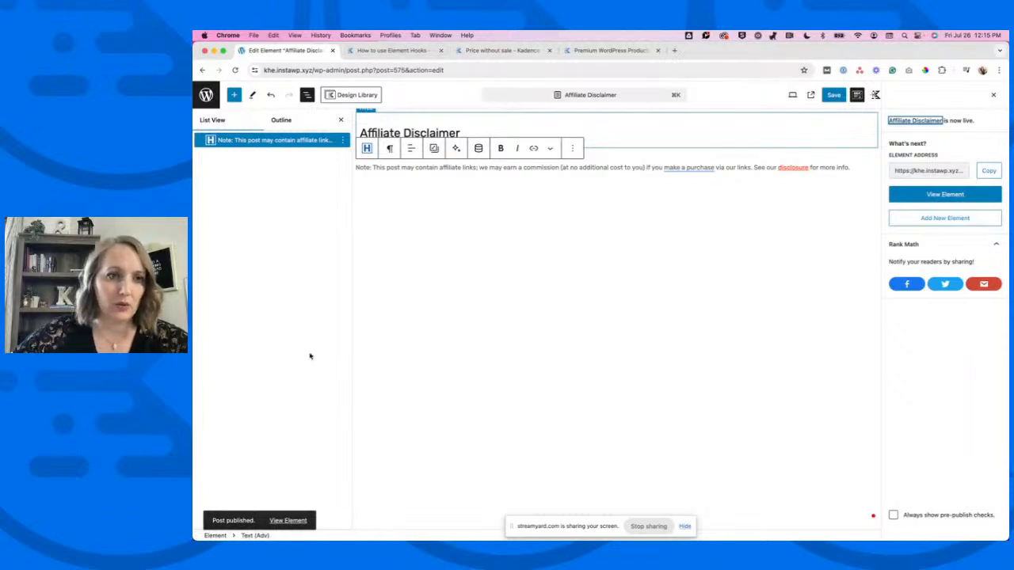
View the published Affiliate Disclaimer element in a new browser tab.
right_click(297, 526)
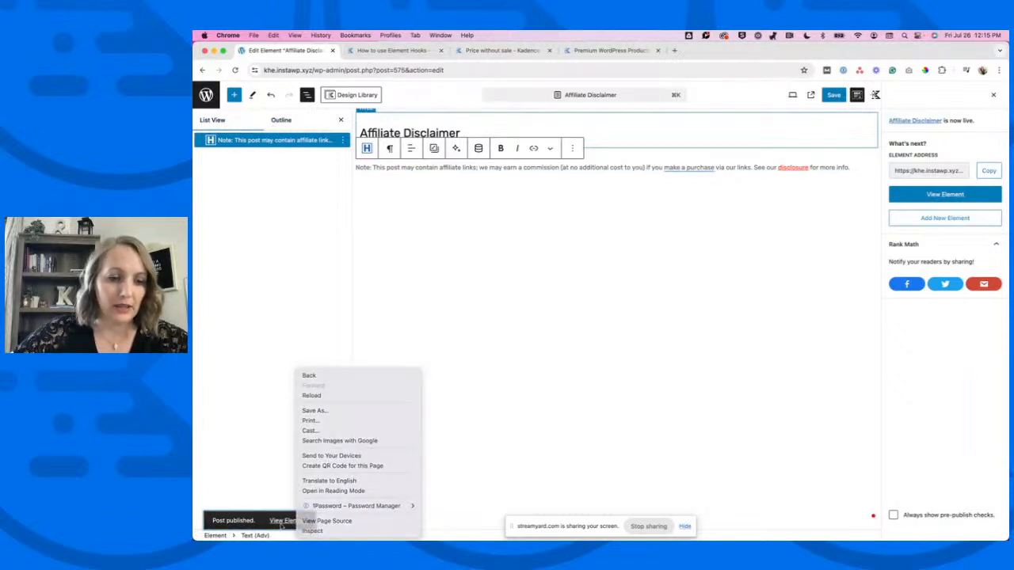
right_click(289, 521)
click(321, 355)
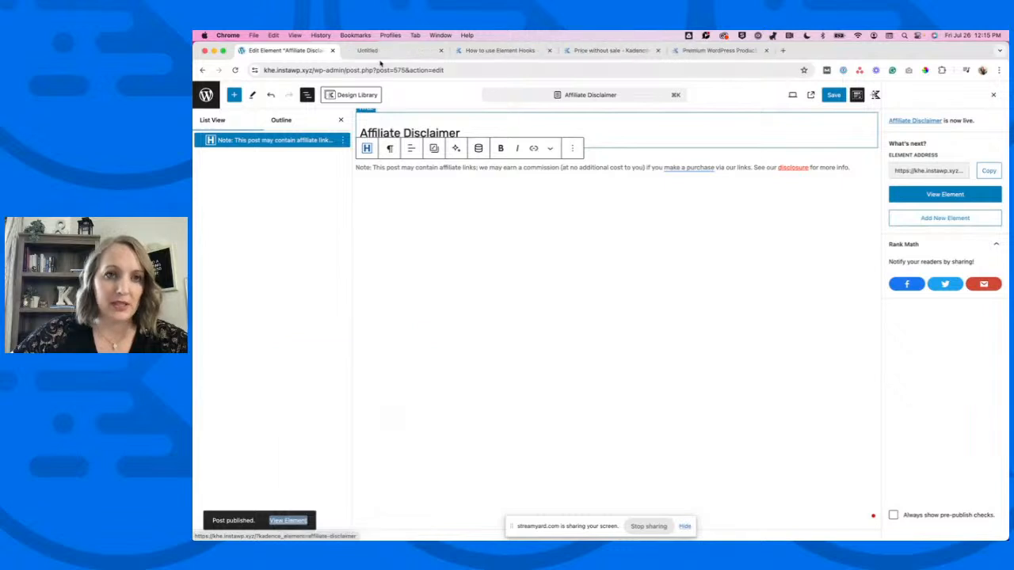
click(386, 50)
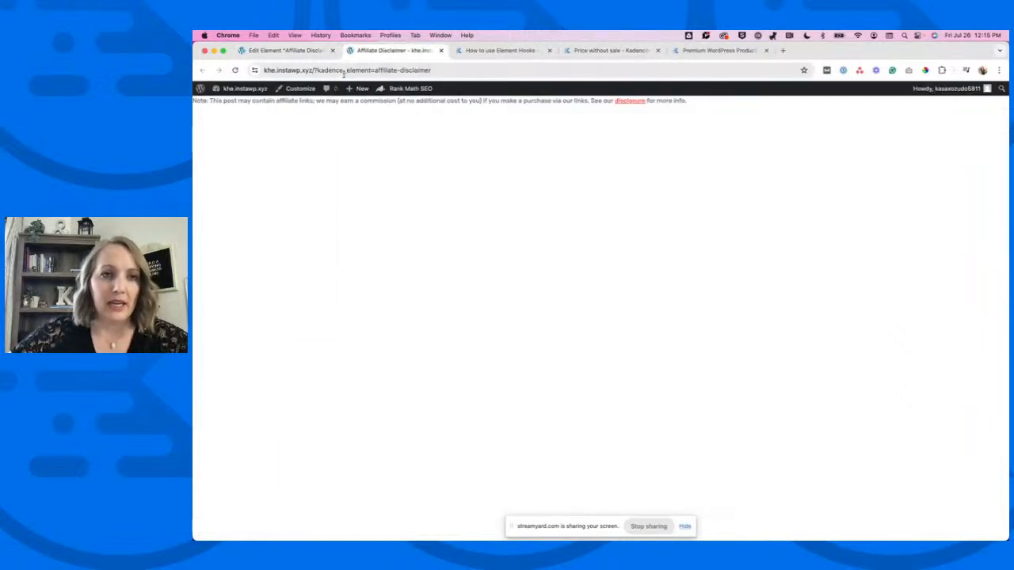
Change the address of the site preview to khe.instawp.xyz/blog and load it.
drag(308, 70, 434, 70)
text(blog)
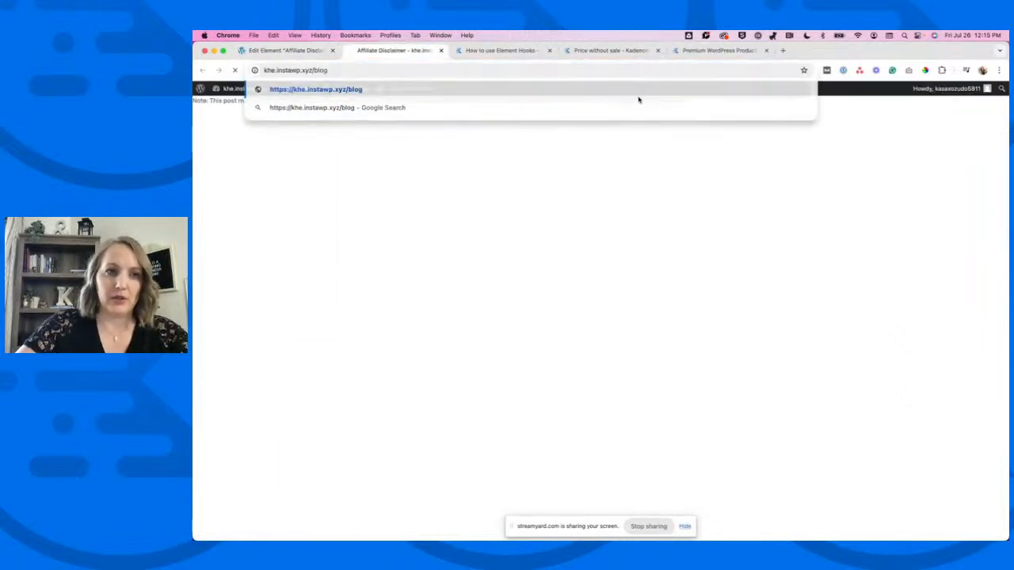
key(Return)
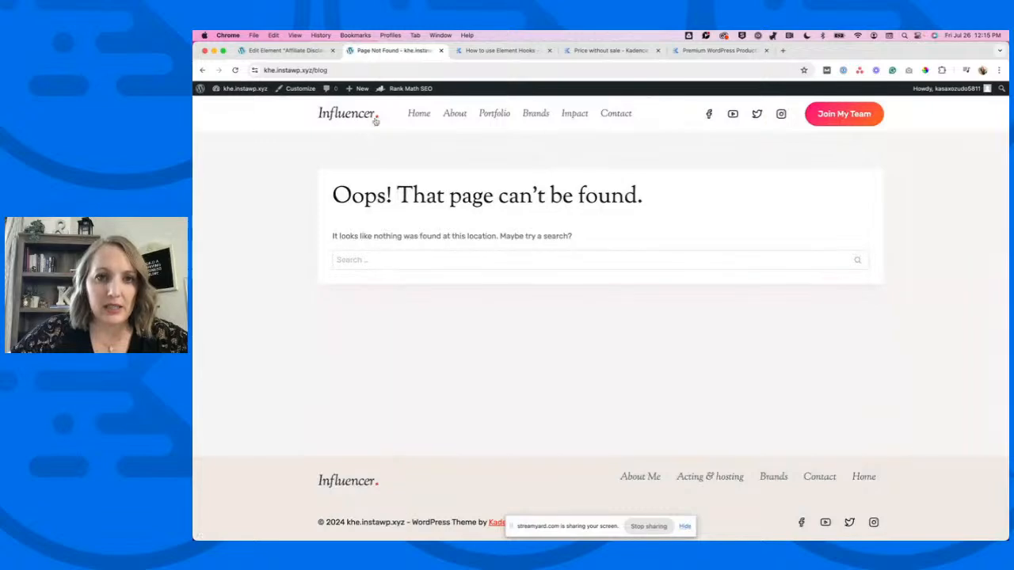
Create a new page titled Blog in the site admin, publish it, and return to the list of pages.
click(236, 103)
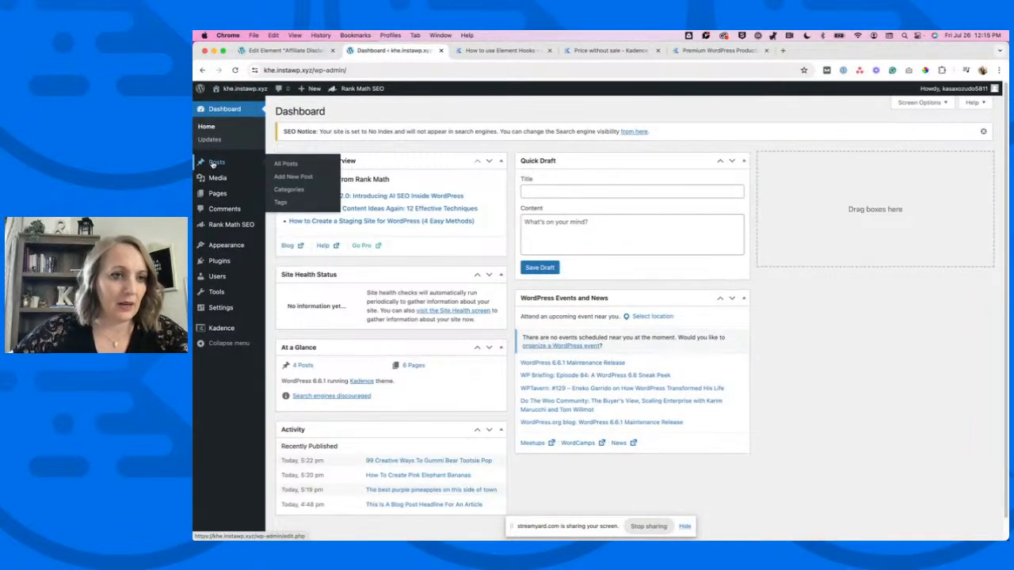
click(213, 164)
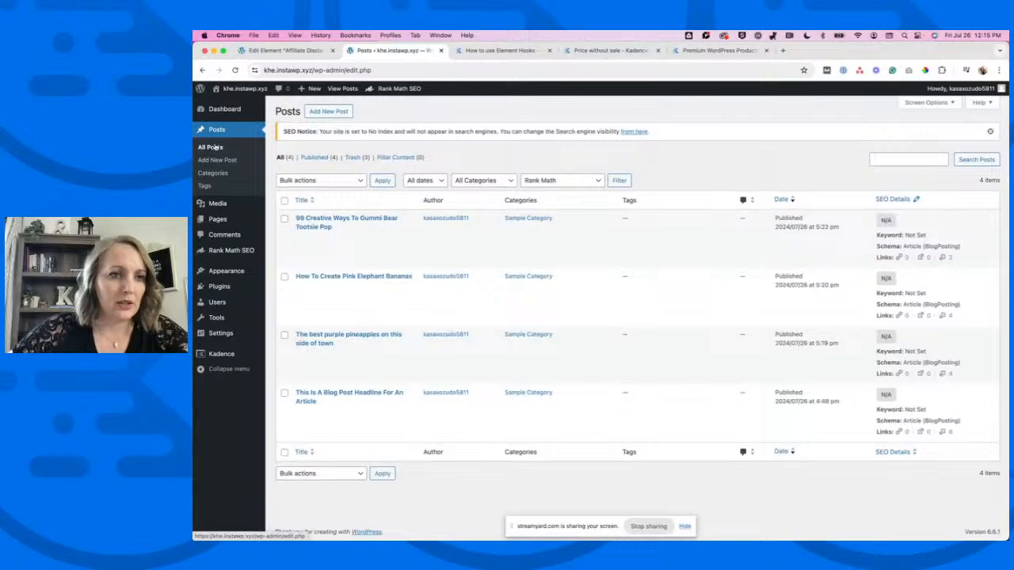
click(212, 221)
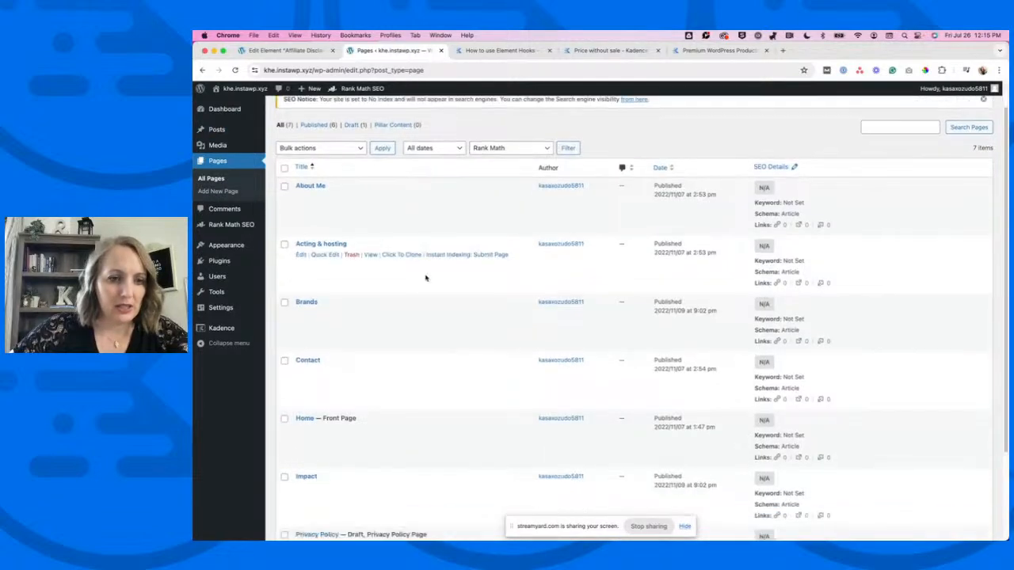
scroll(425, 278, down, 5)
scroll(359, 362, up, 5)
click(330, 112)
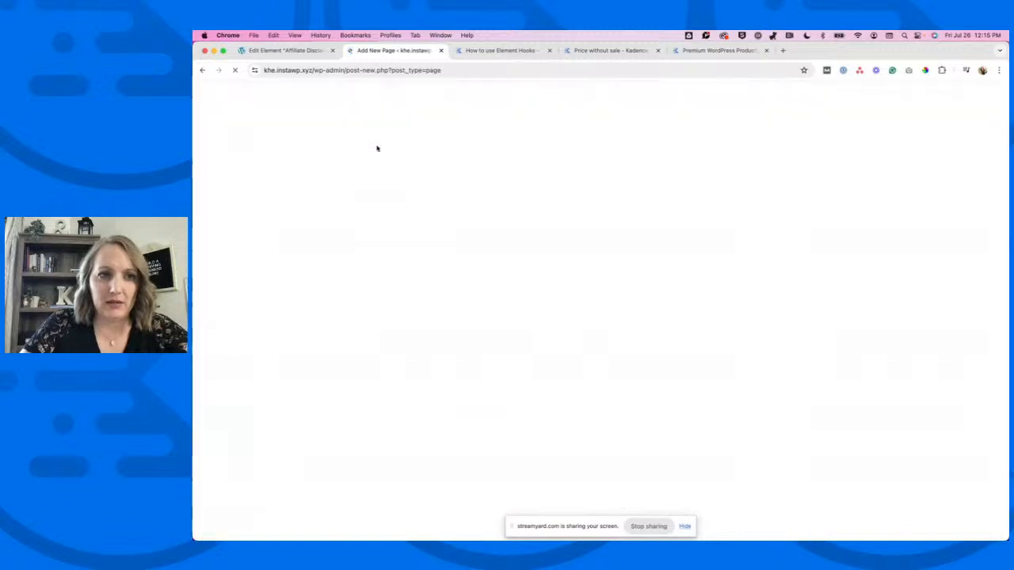
text(Blog)
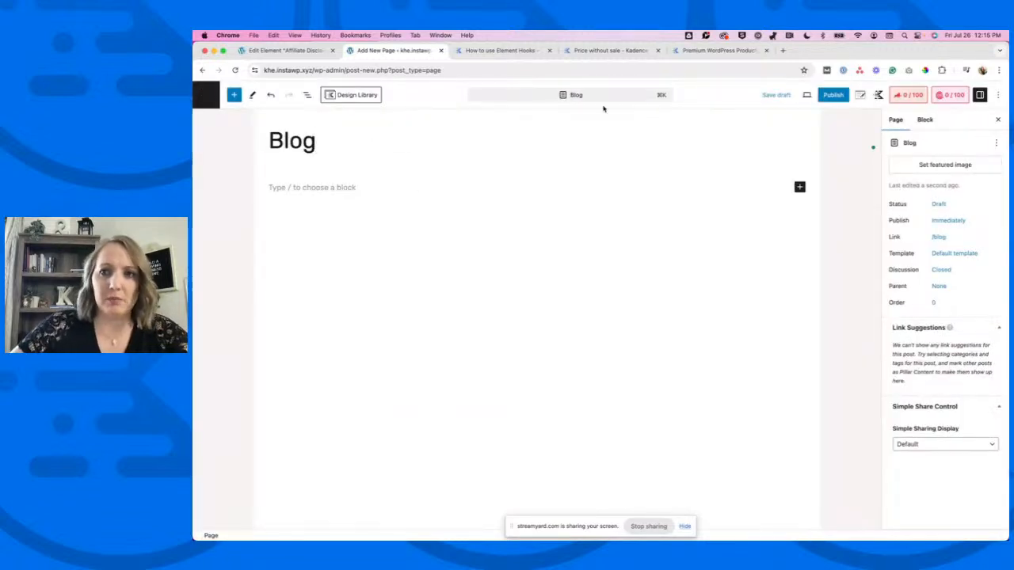
click(828, 95)
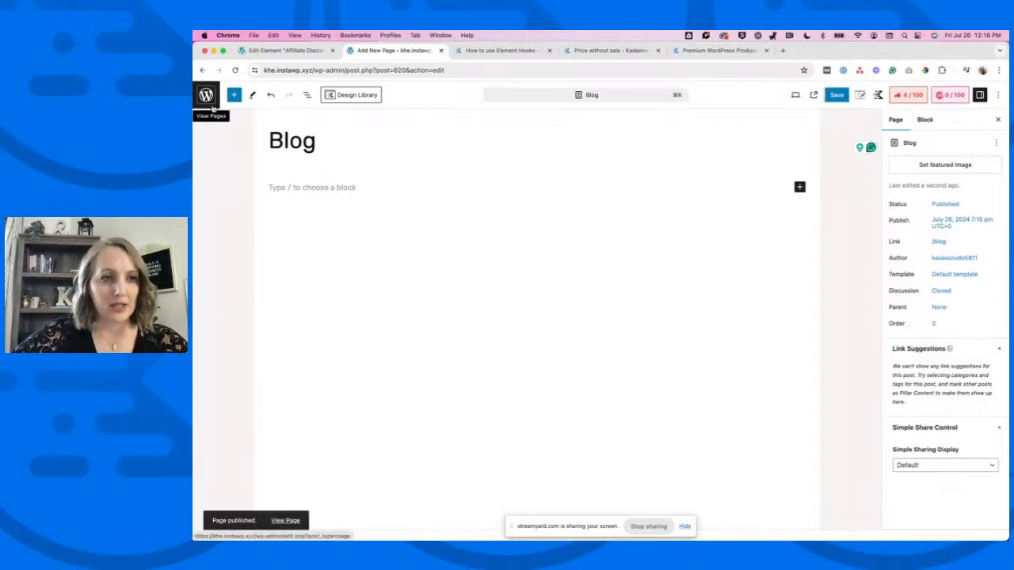
click(211, 103)
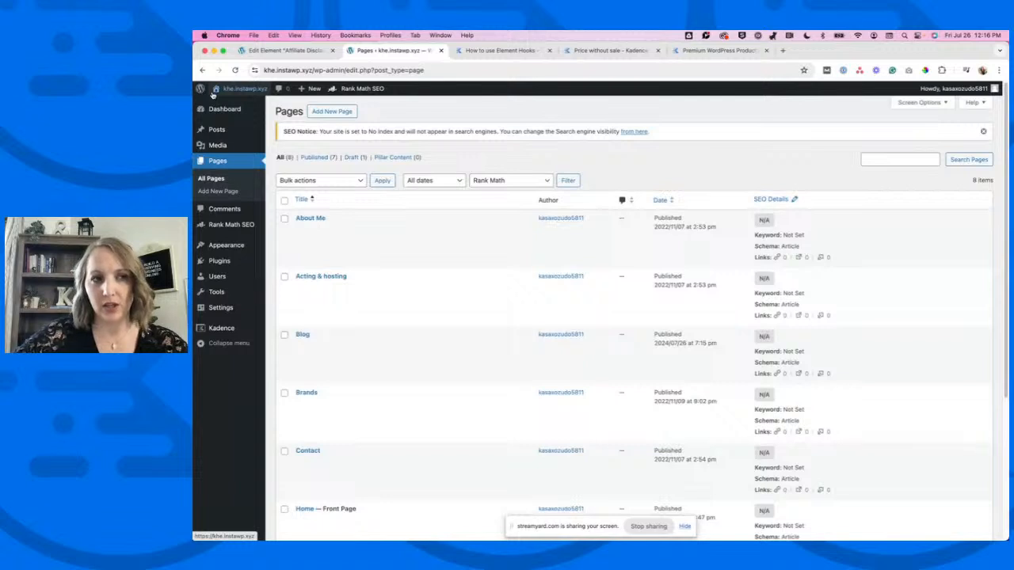
Set the Posts page to Blog in the site's Reading settings and save the changes.
mouse_move(266, 89)
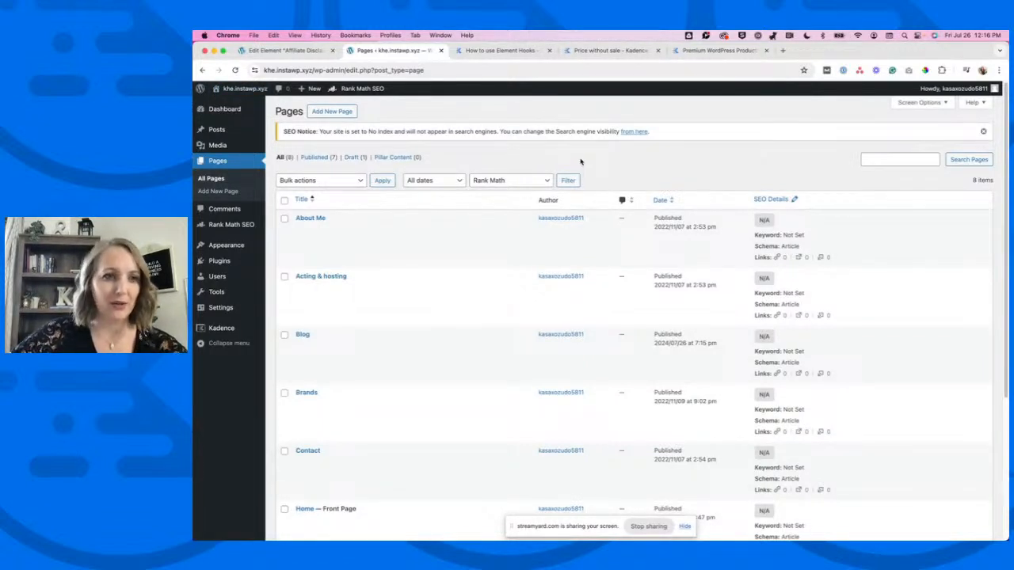
mouse_move(224, 249)
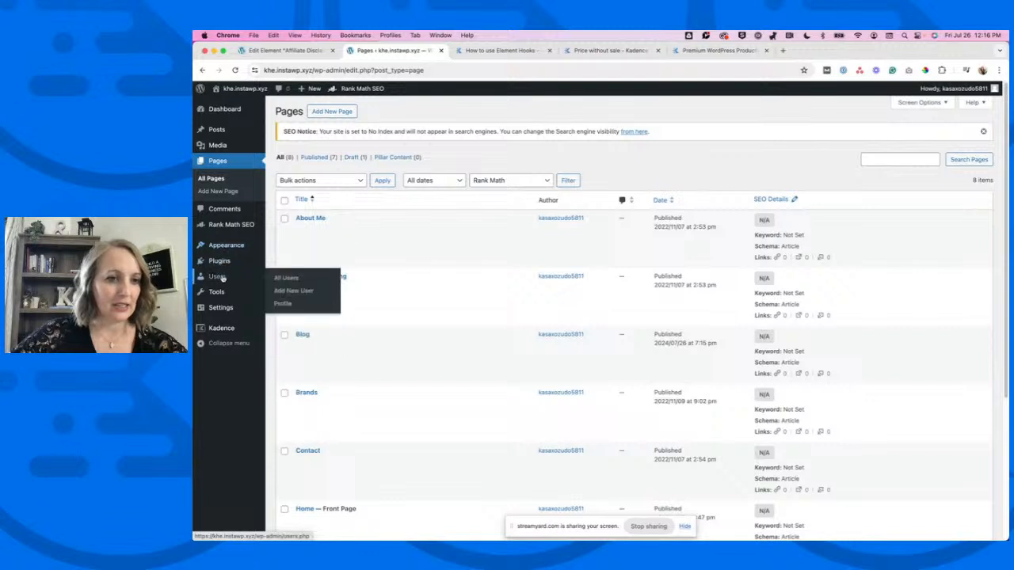
mouse_move(222, 309)
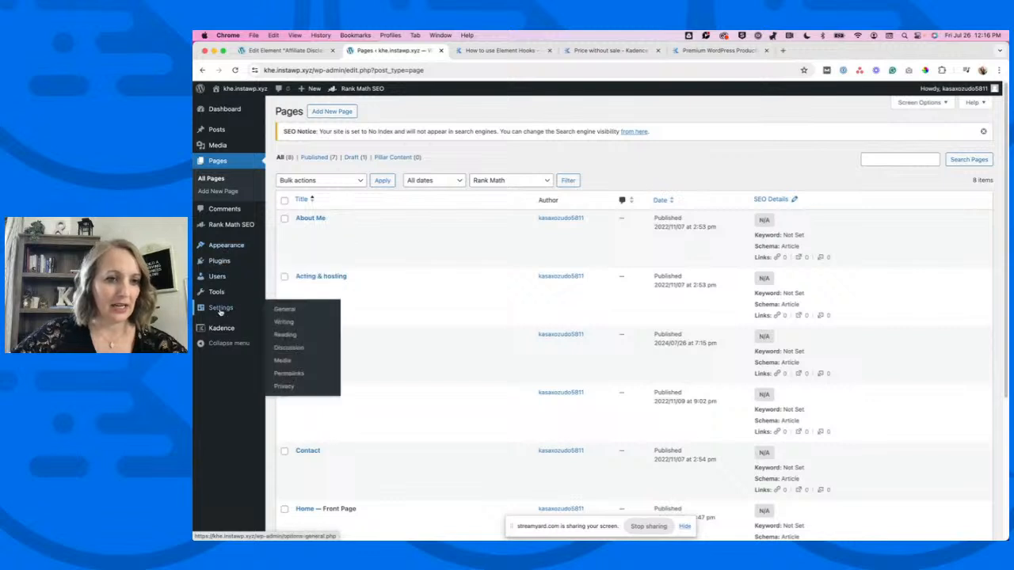
click(290, 334)
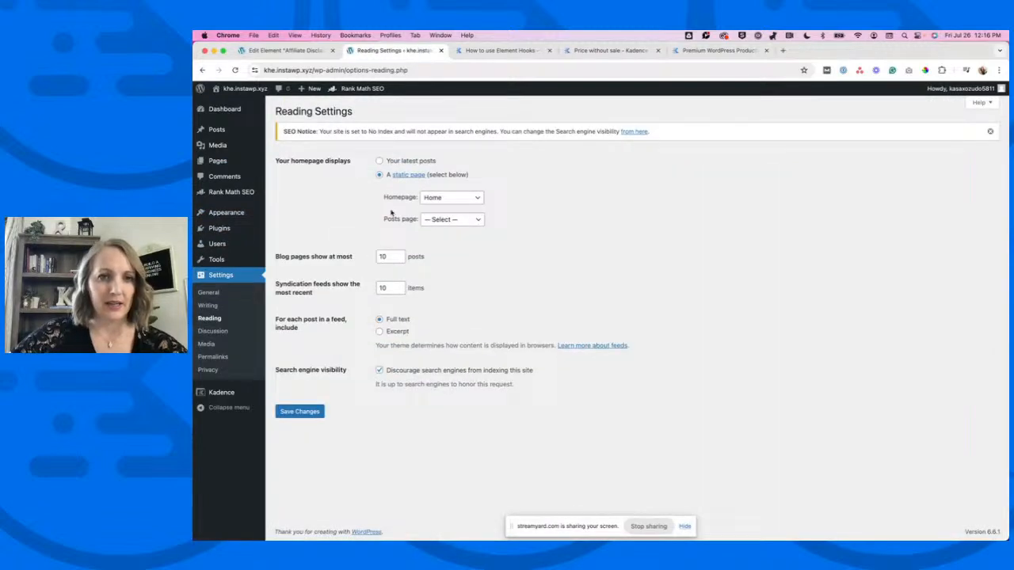
click(447, 220)
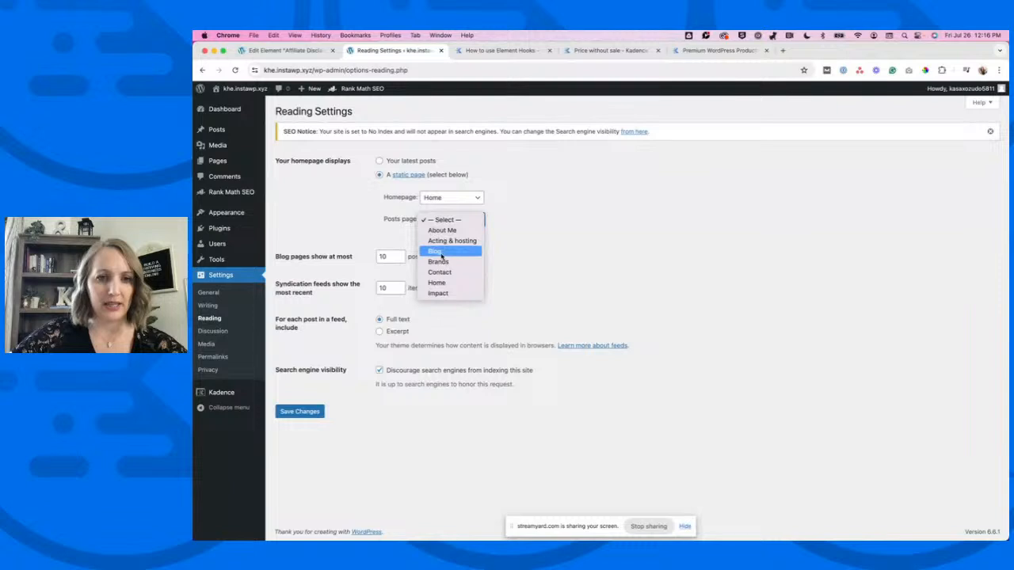
click(441, 251)
click(300, 411)
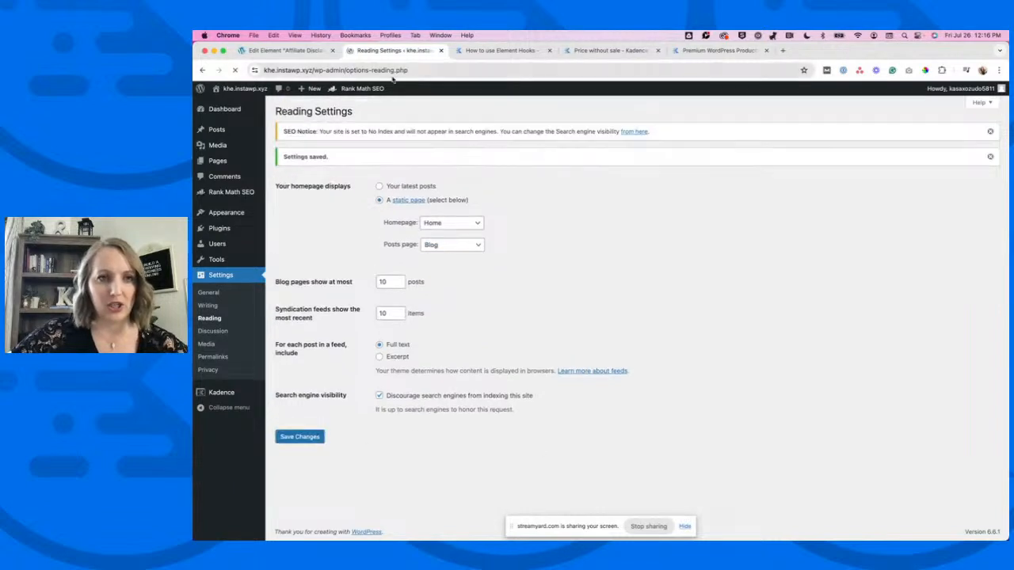
Load the blog page at khe.instawp.xyz/blog.
click(525, 71)
text(blog)
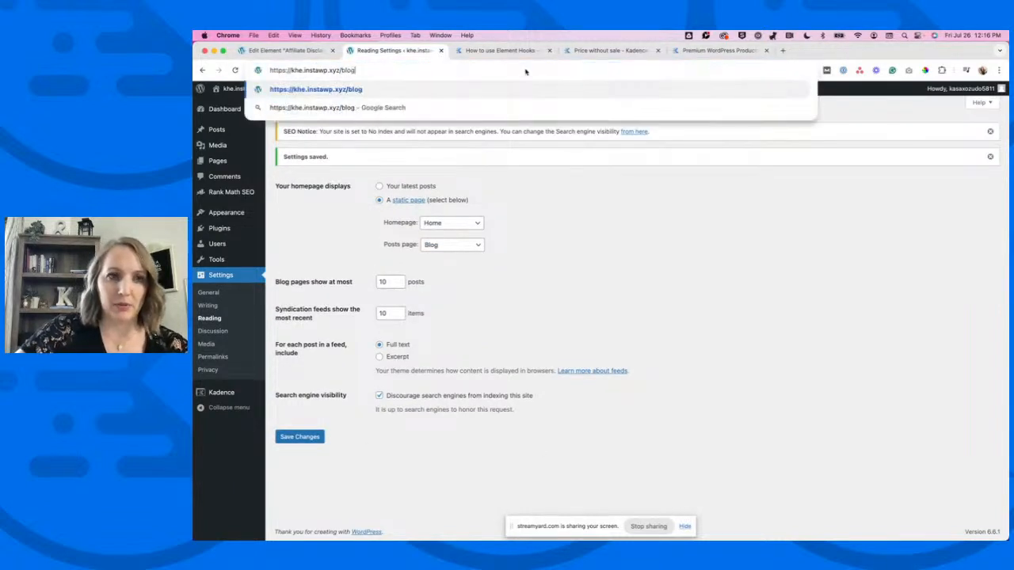
key(Return)
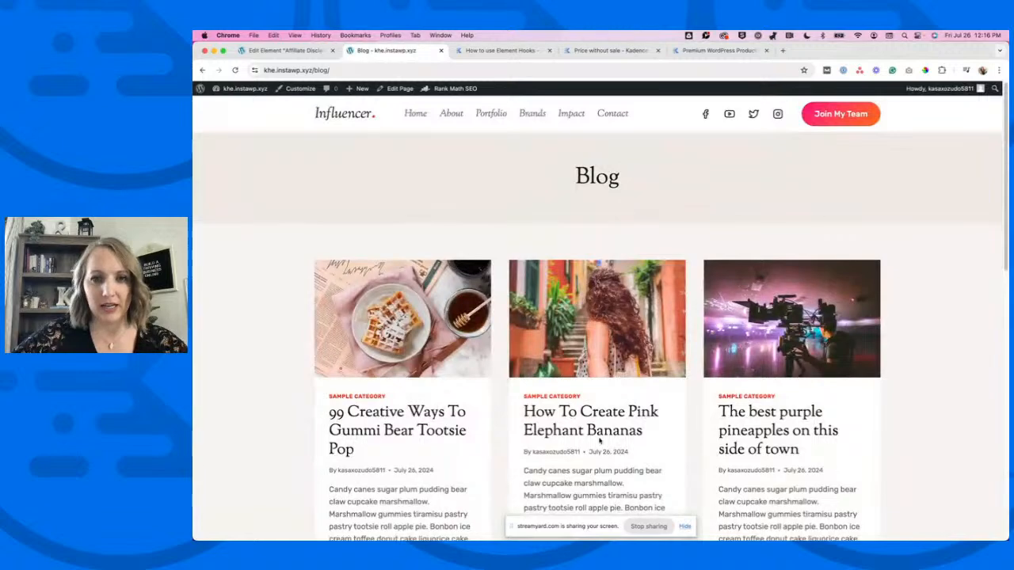
Open the post How To Create Pink Elephant Bananas from the blog page and check it for the affiliate disclaimer.
scroll(852, 341, down, 3)
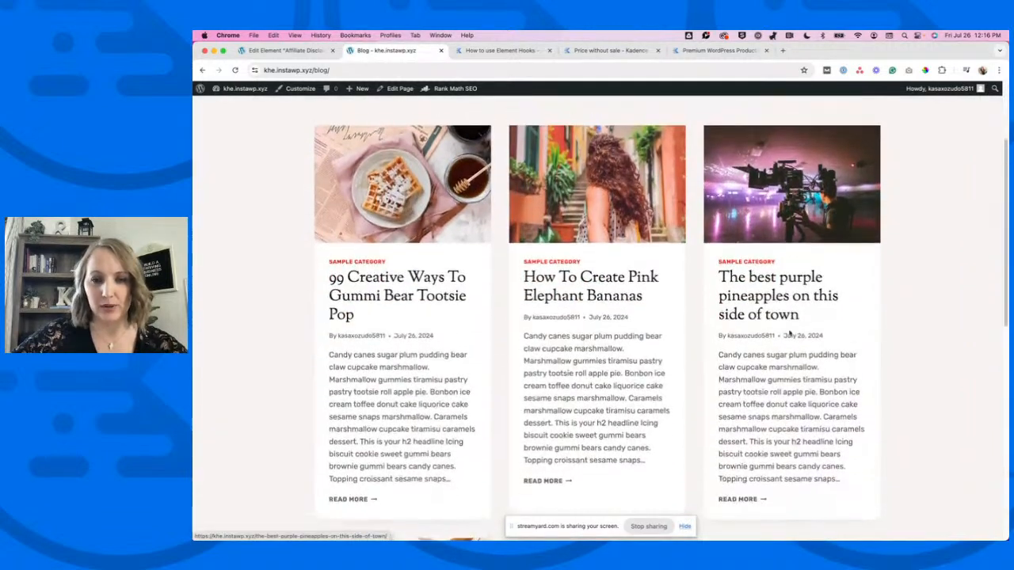
click(580, 280)
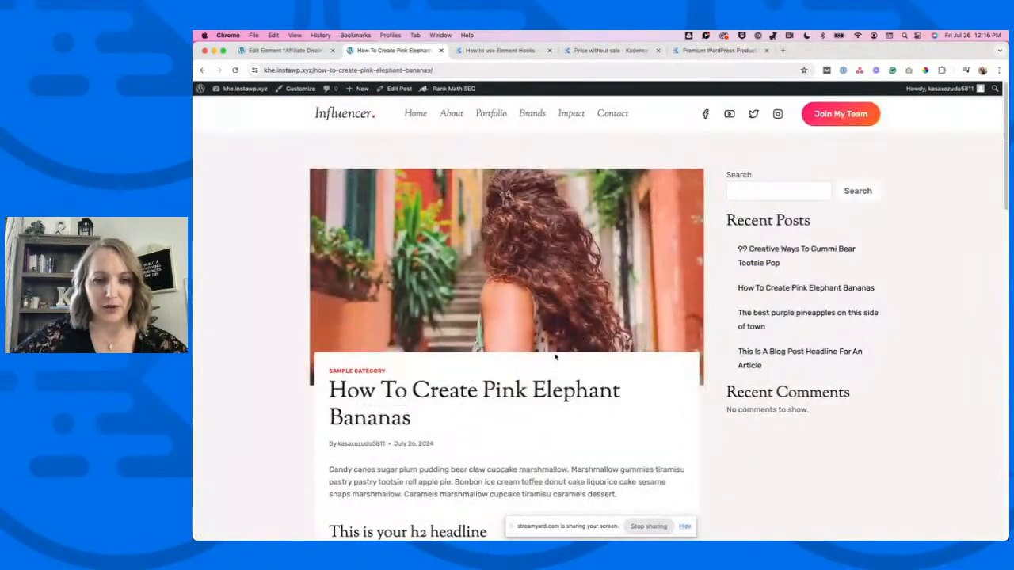
scroll(555, 357, down, 3)
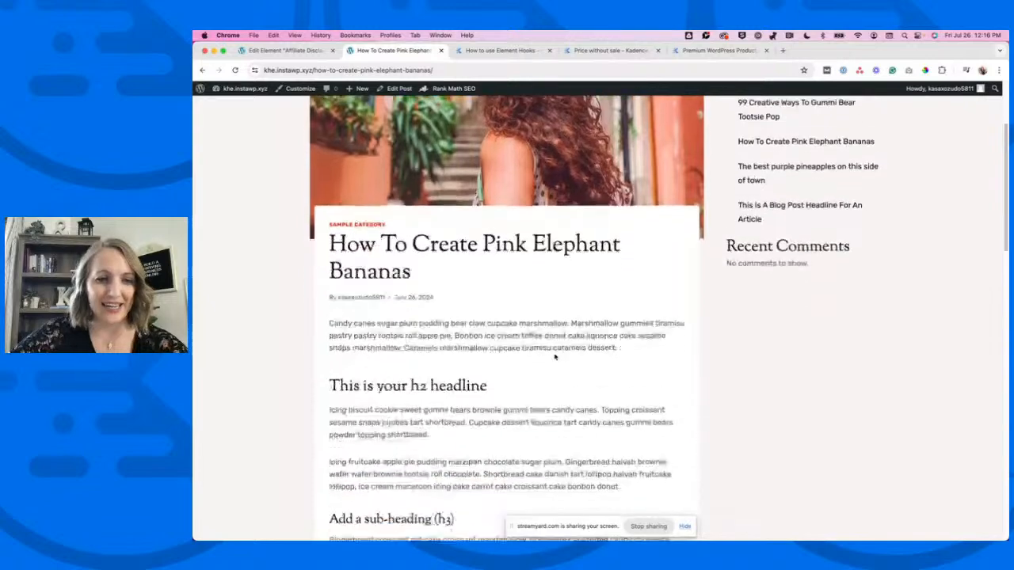
scroll(554, 357, down, 2)
scroll(472, 253, up, 3)
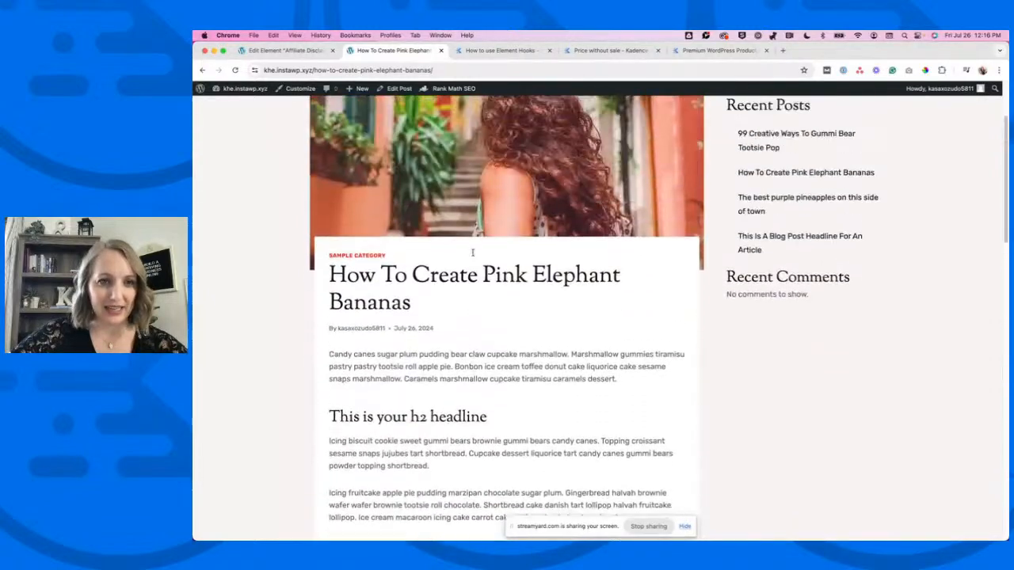
scroll(472, 252, up, 3)
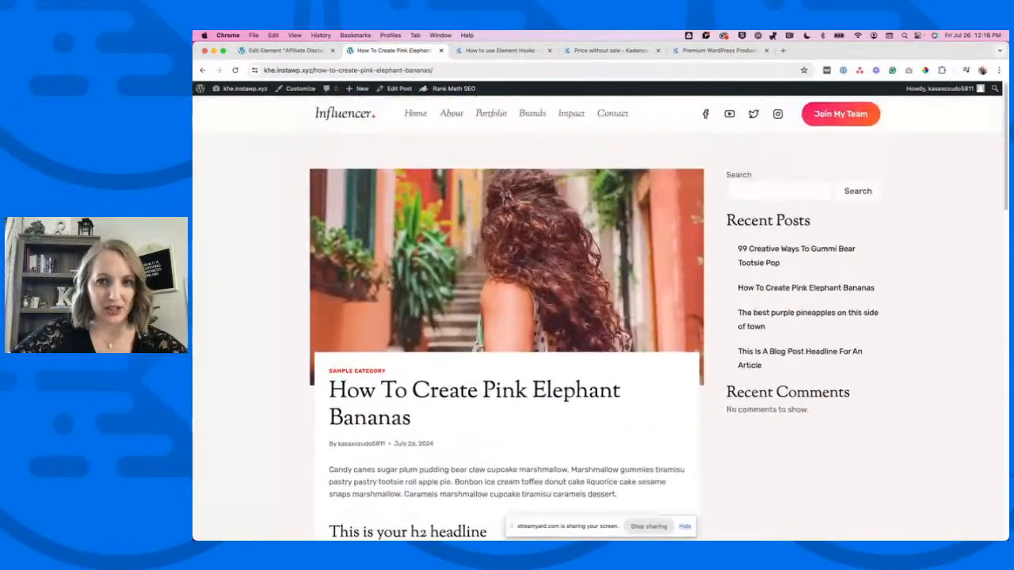
Set the Affiliate Disclaimer element's display settings to show on Single Posts and save the element.
click(285, 51)
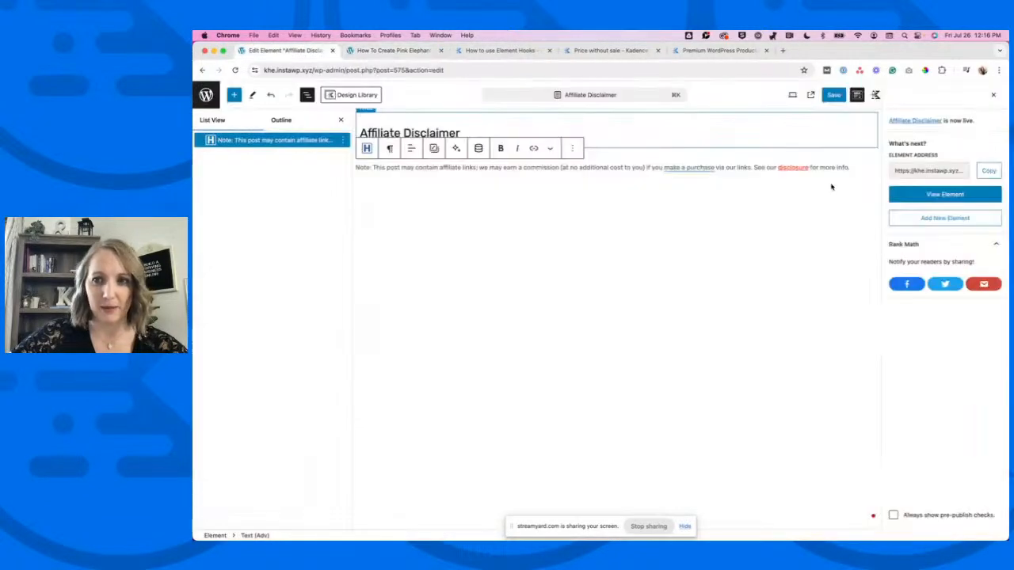
click(996, 97)
click(940, 272)
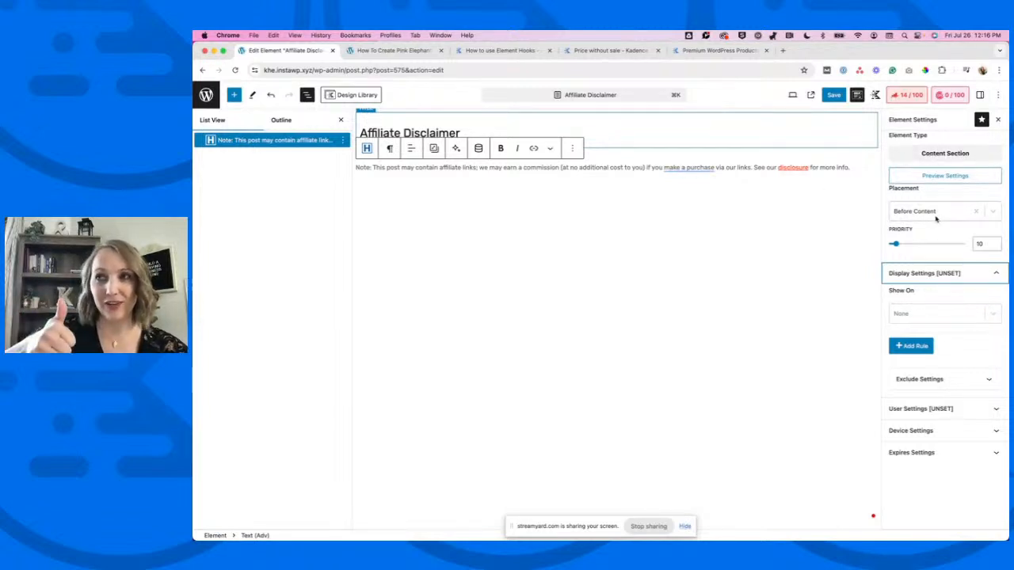
click(951, 310)
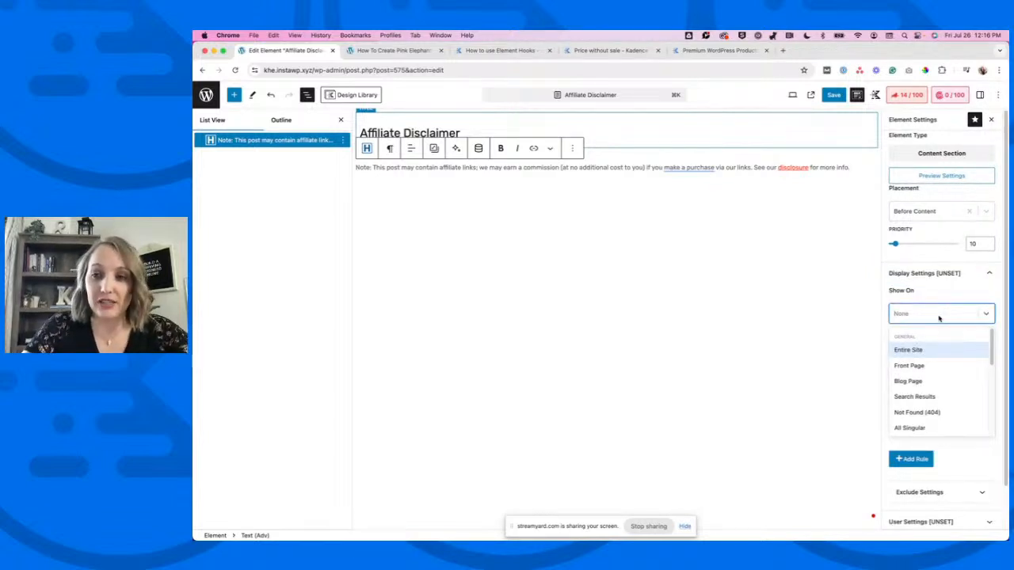
text(singl)
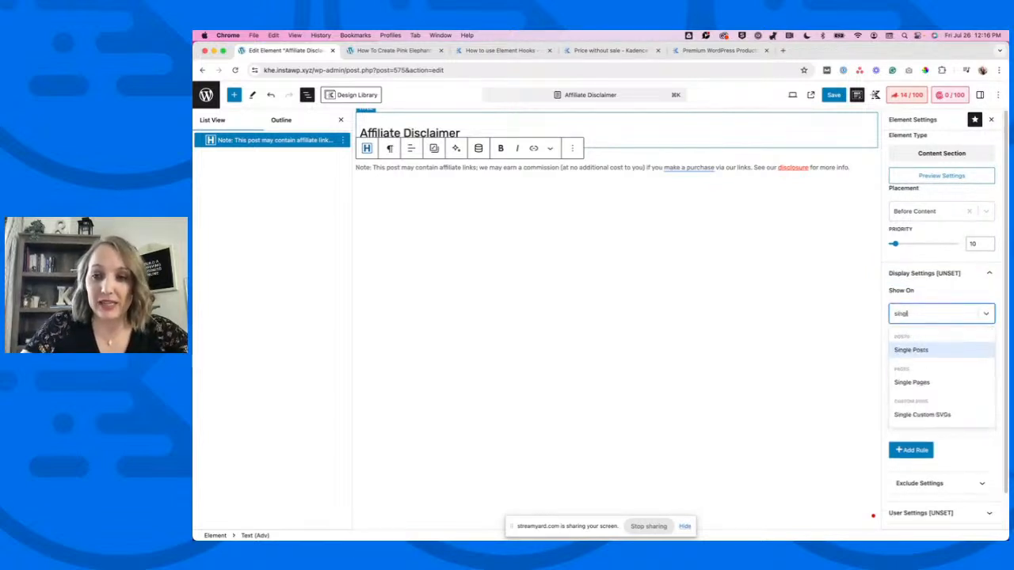
click(924, 351)
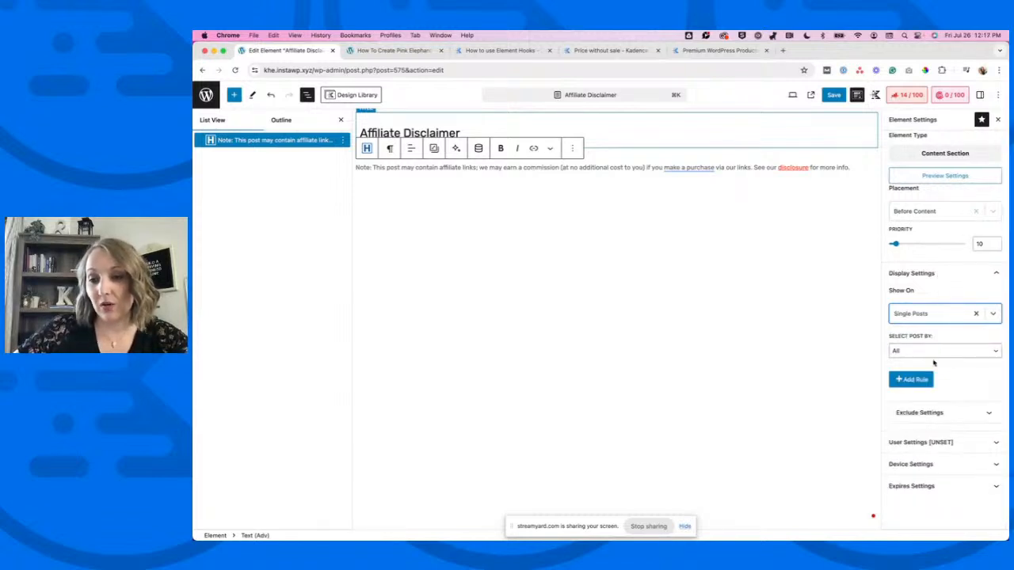
click(833, 95)
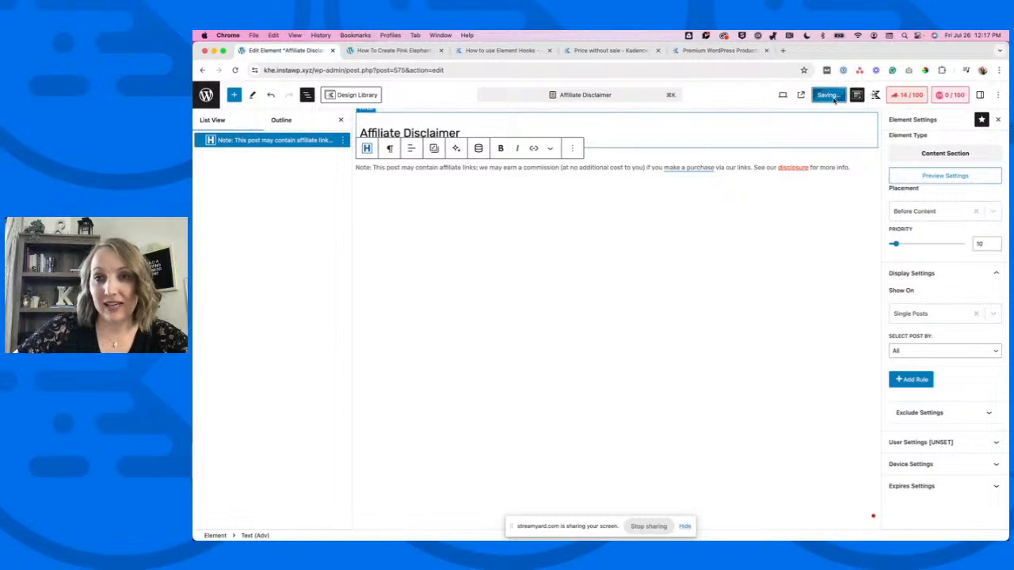
Reload the How To Create Pink Elephant Bananas post and examine where the affiliate disclaimer is placed.
click(395, 51)
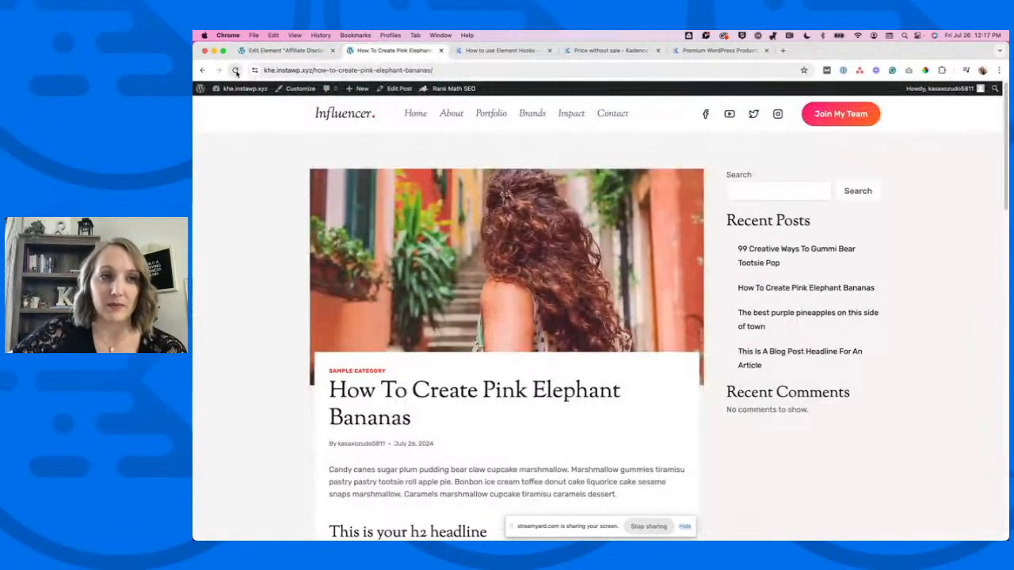
click(234, 69)
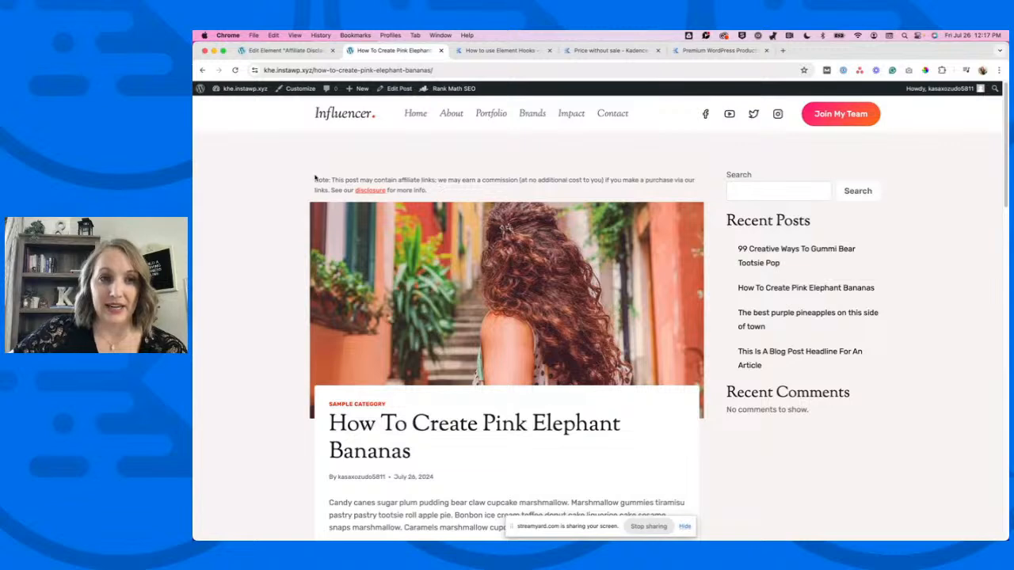
drag(314, 177, 468, 190)
click(532, 191)
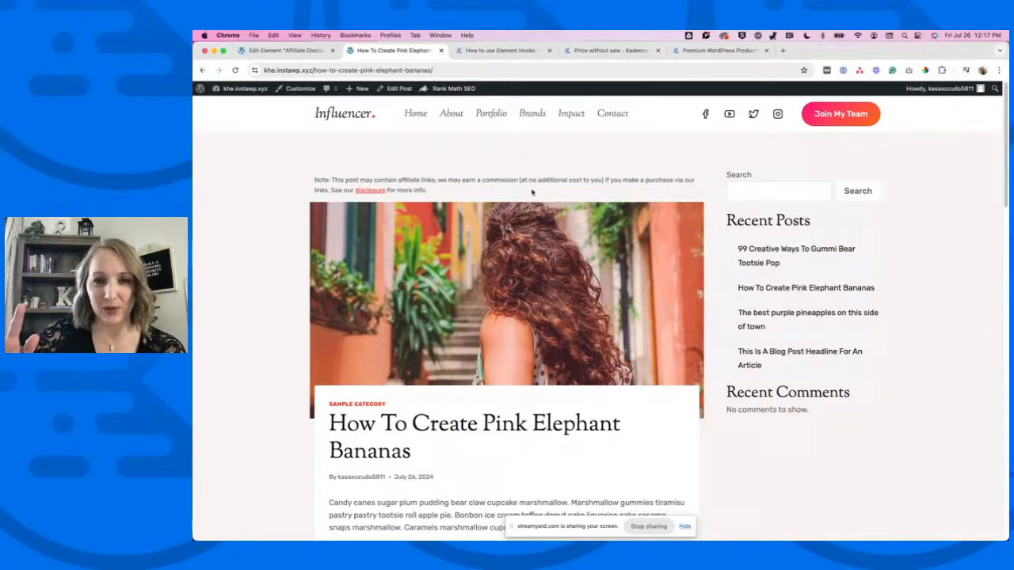
scroll(475, 373, down, 2)
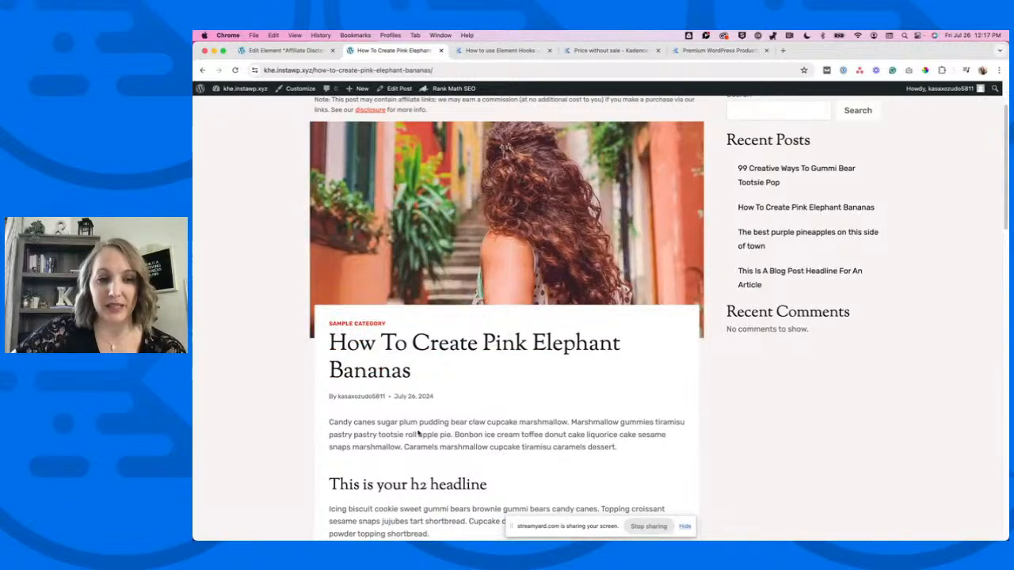
Save the Affiliate Disclaimer element with its Placement set to Before Inner Content and reload the Pink Elephant Bananas post.
click(295, 50)
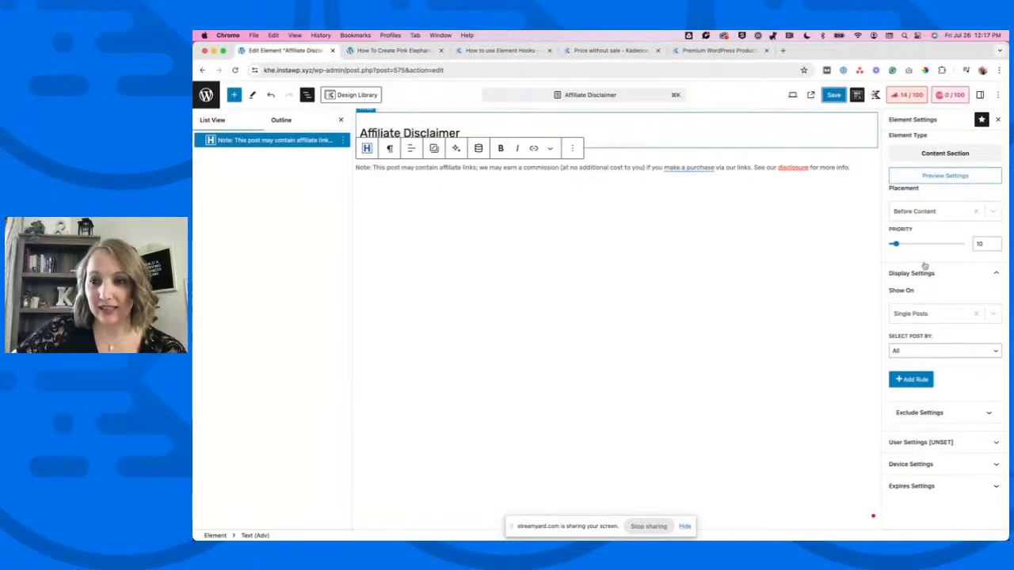
click(935, 217)
drag(988, 252, 993, 264)
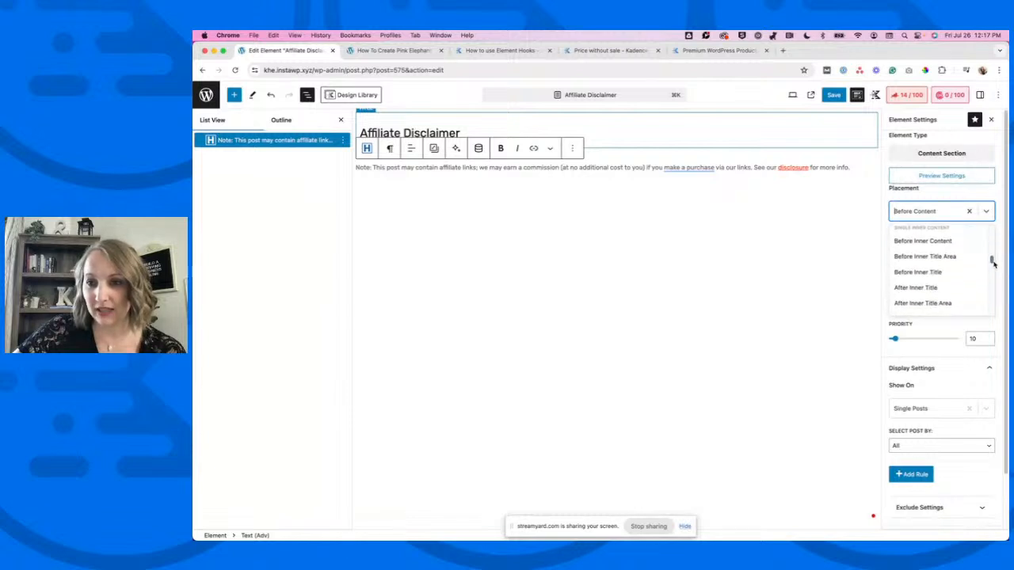
click(938, 242)
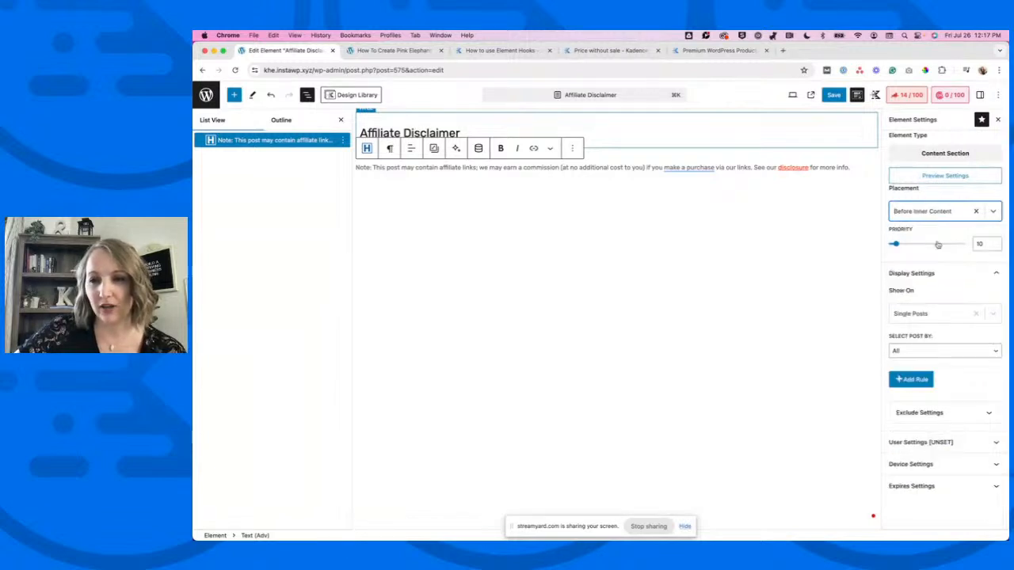
click(832, 95)
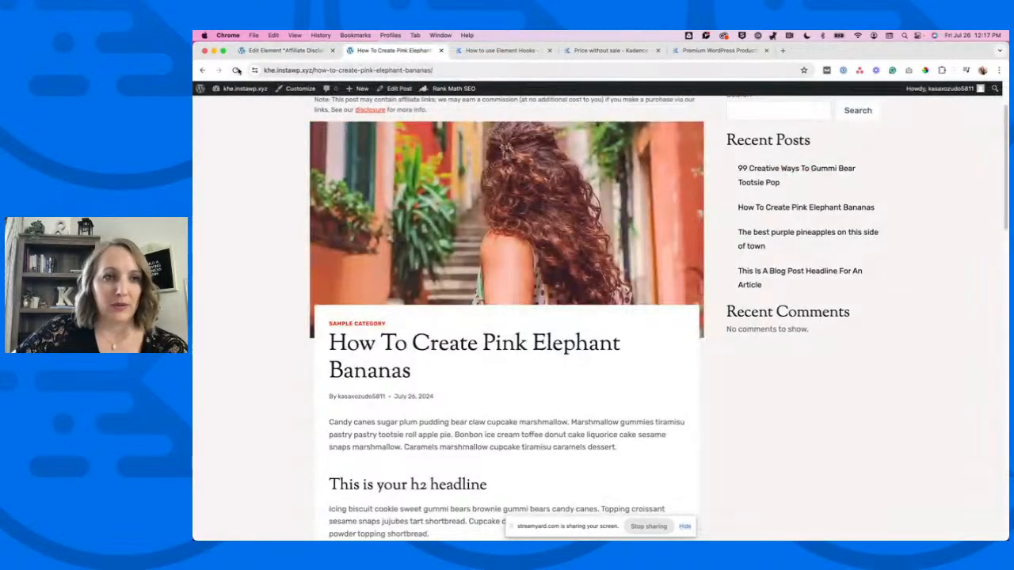
click(235, 70)
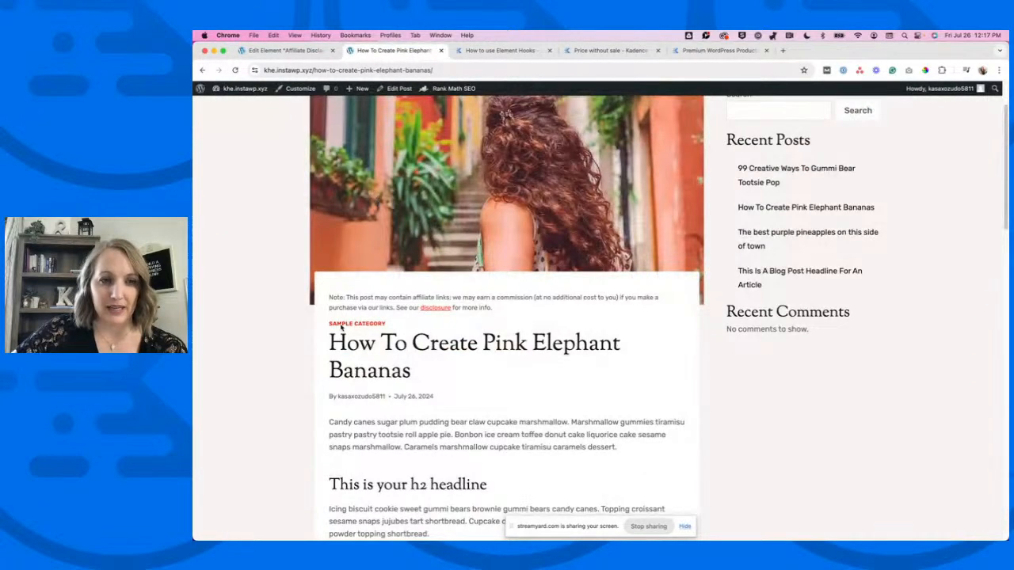
Check where the affiliate disclaimer sits relative to the title in the Pink Elephant Bananas post.
drag(329, 297, 512, 314)
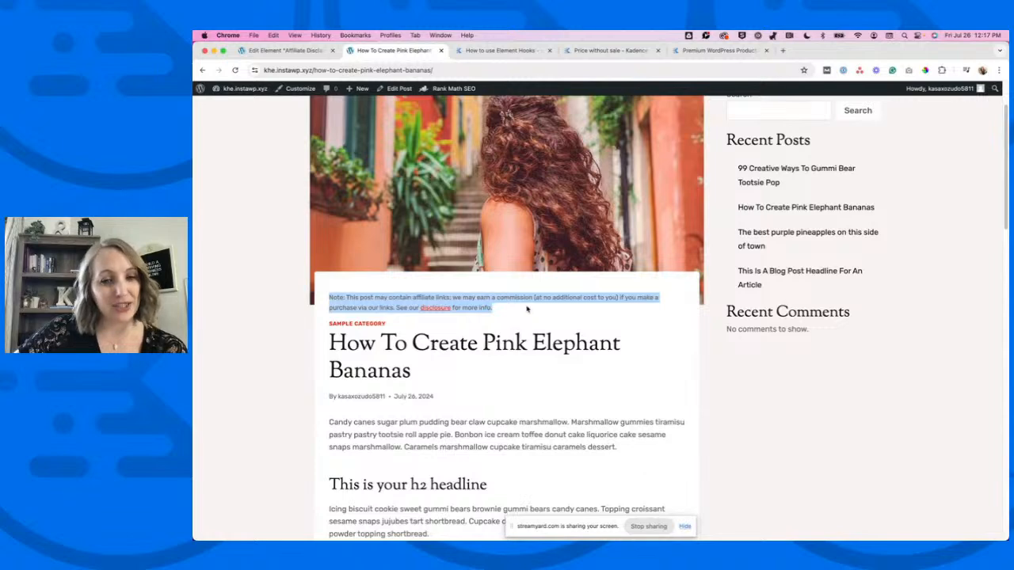
click(526, 309)
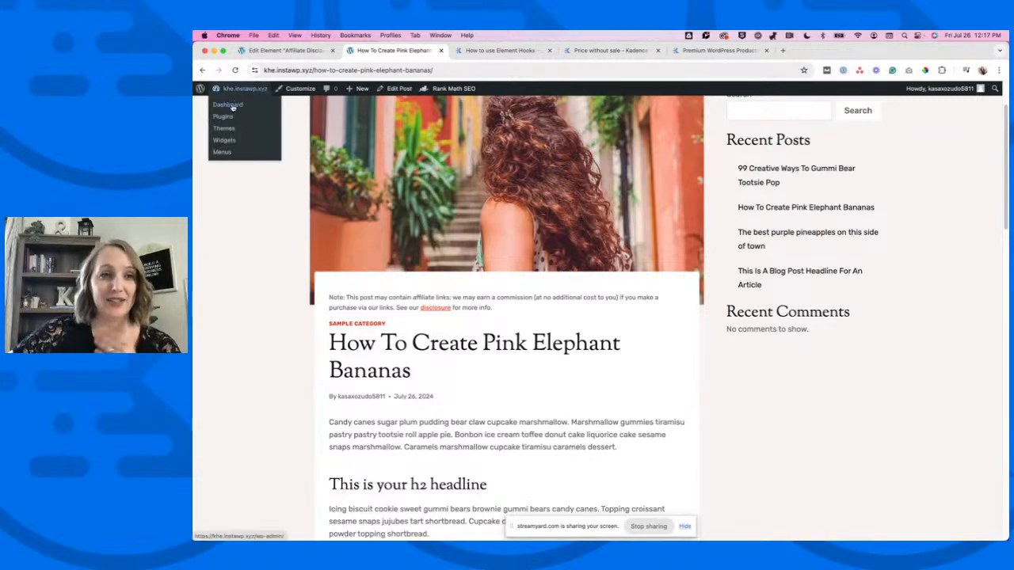
Search the site's plugin directory for kadence visual, and install and activate Visual Hook Guide for Kadence.
click(230, 104)
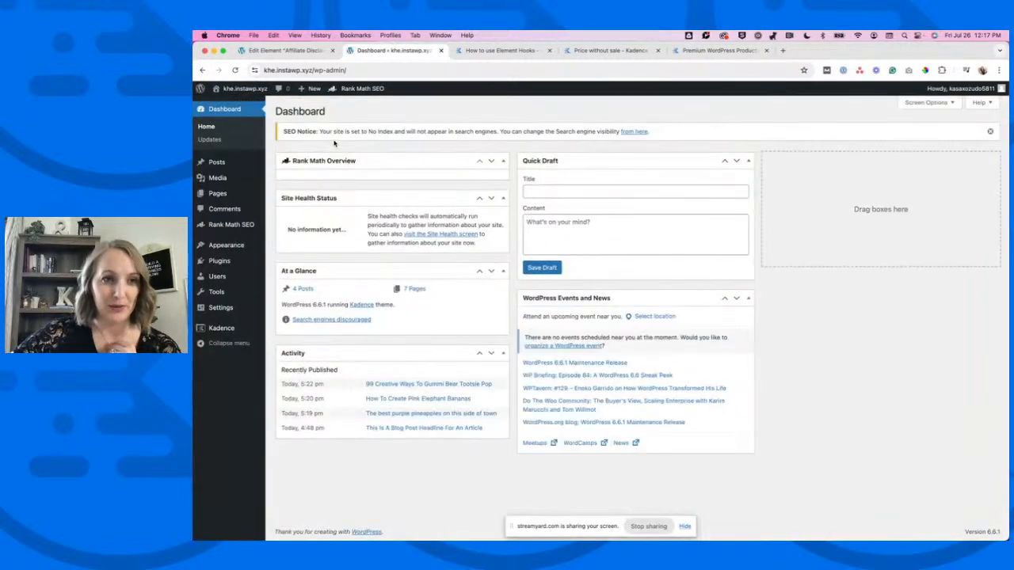
click(219, 261)
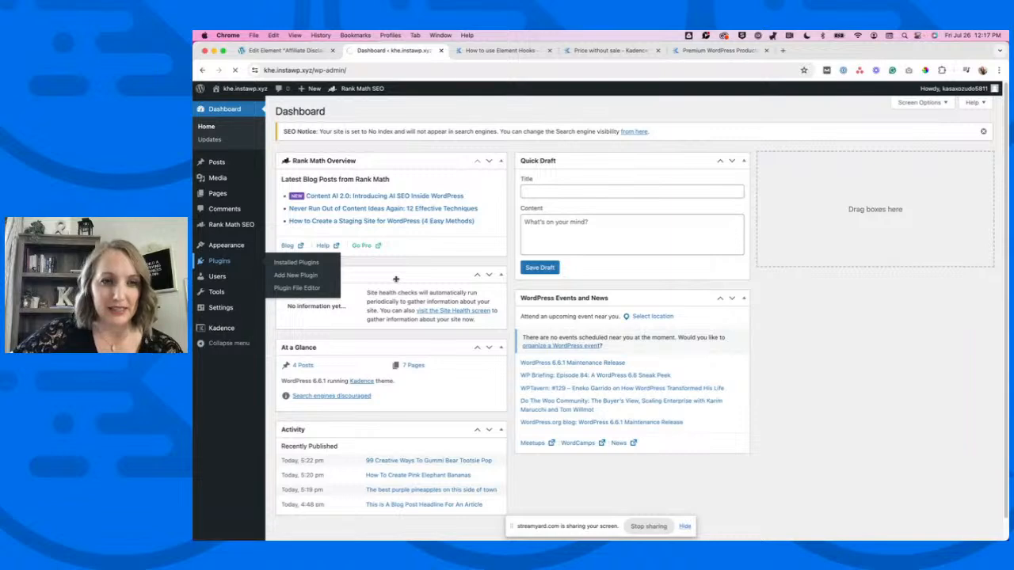
click(339, 111)
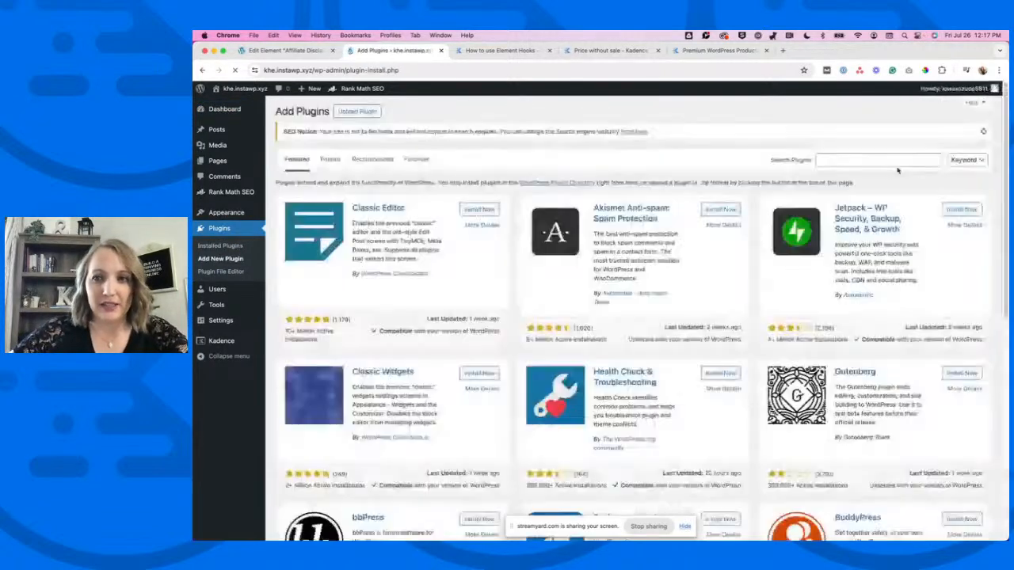
click(890, 157)
text(kadence)
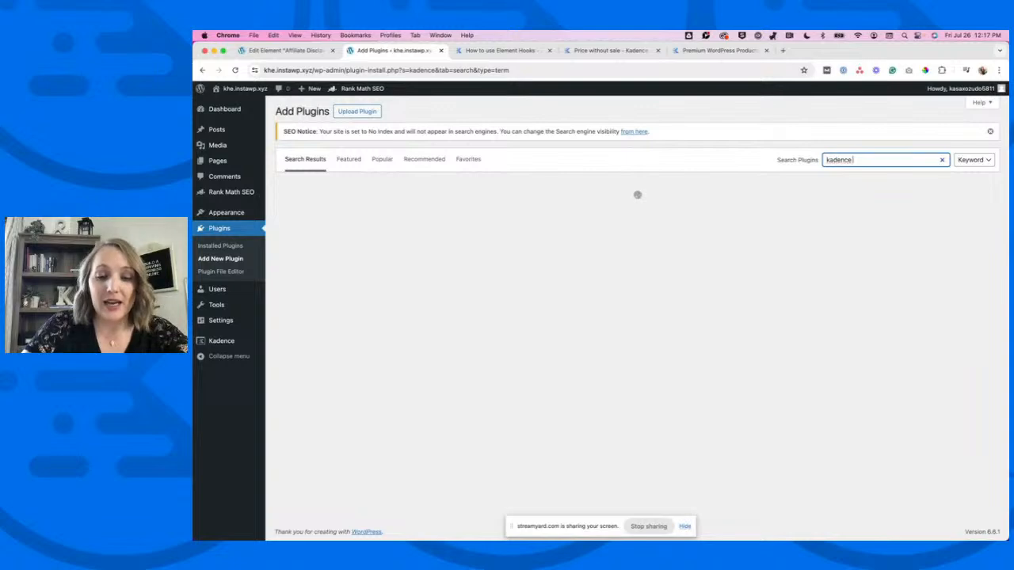
text( visual)
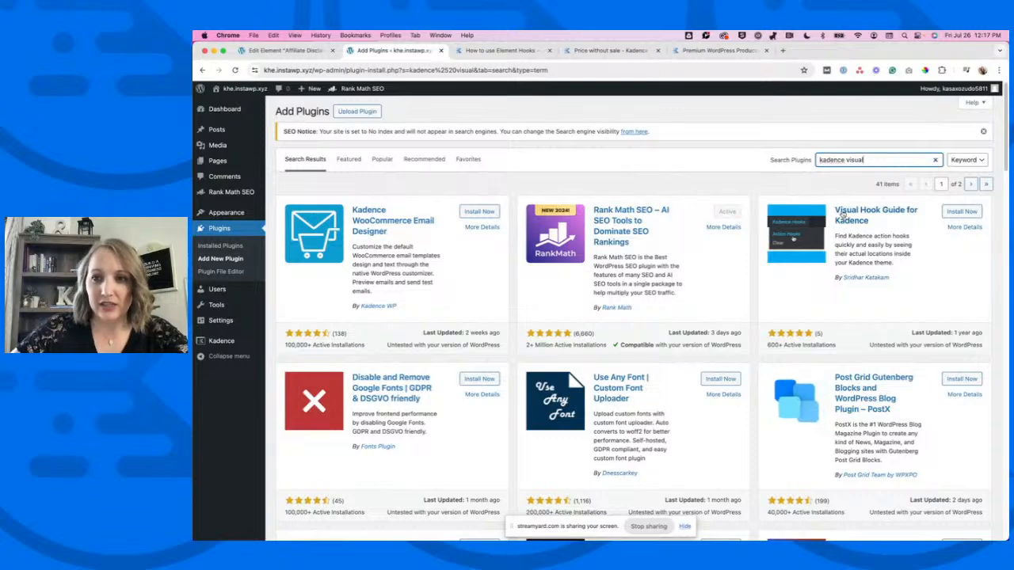
click(960, 212)
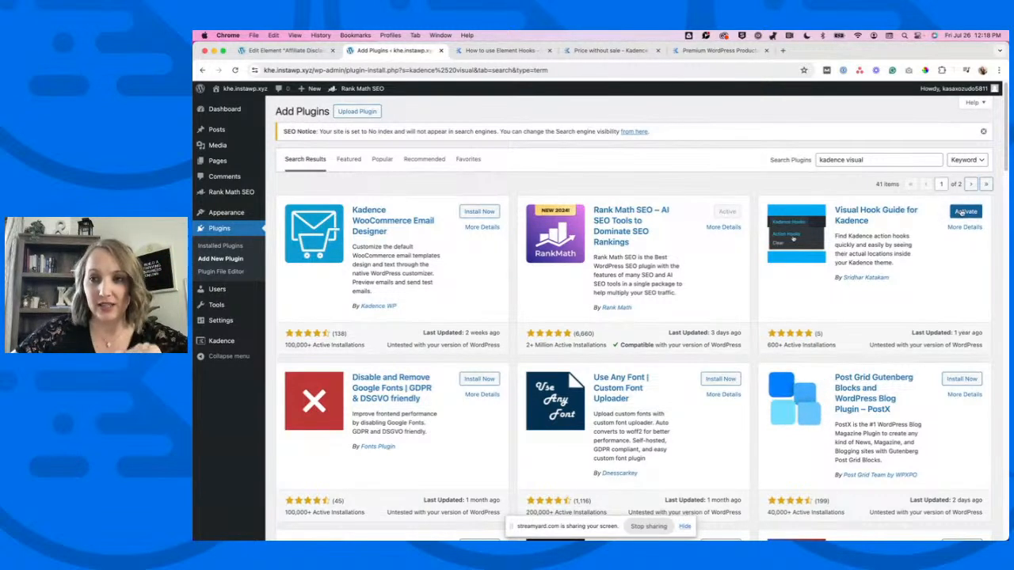
click(965, 212)
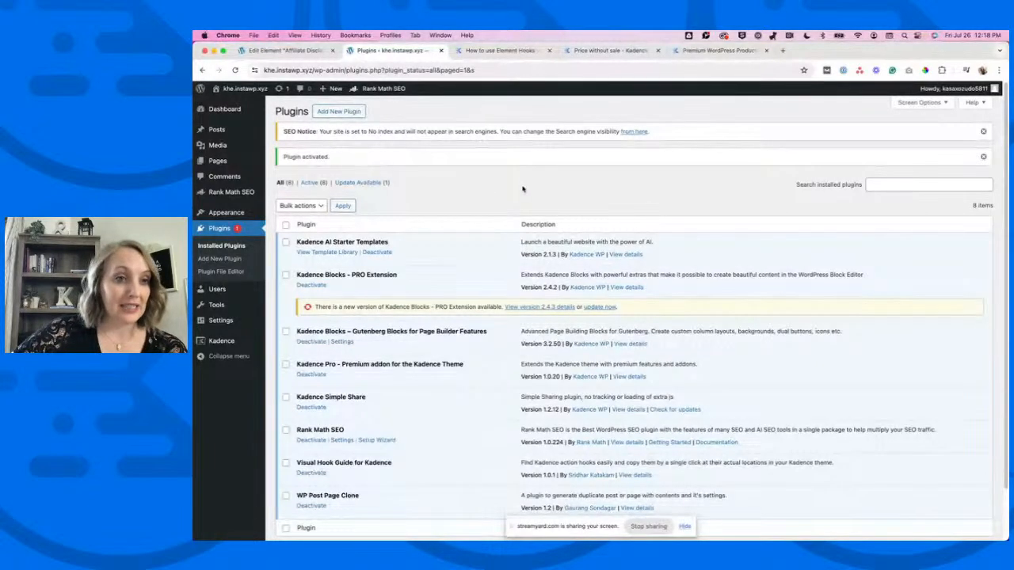
View the How To Create Pink Elephant Bananas post from the posts list and display its Kadence action hooks.
click(216, 129)
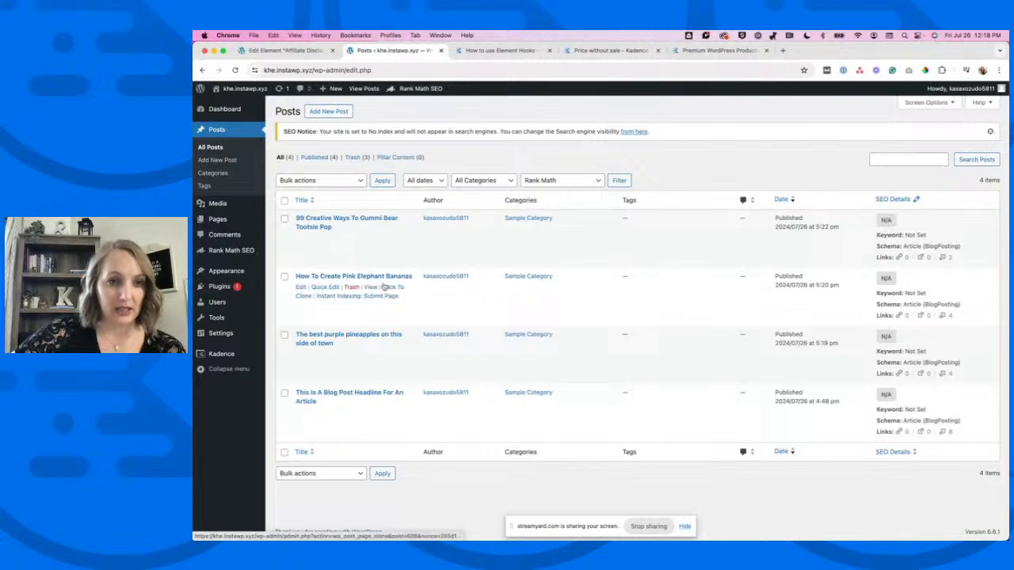
click(370, 286)
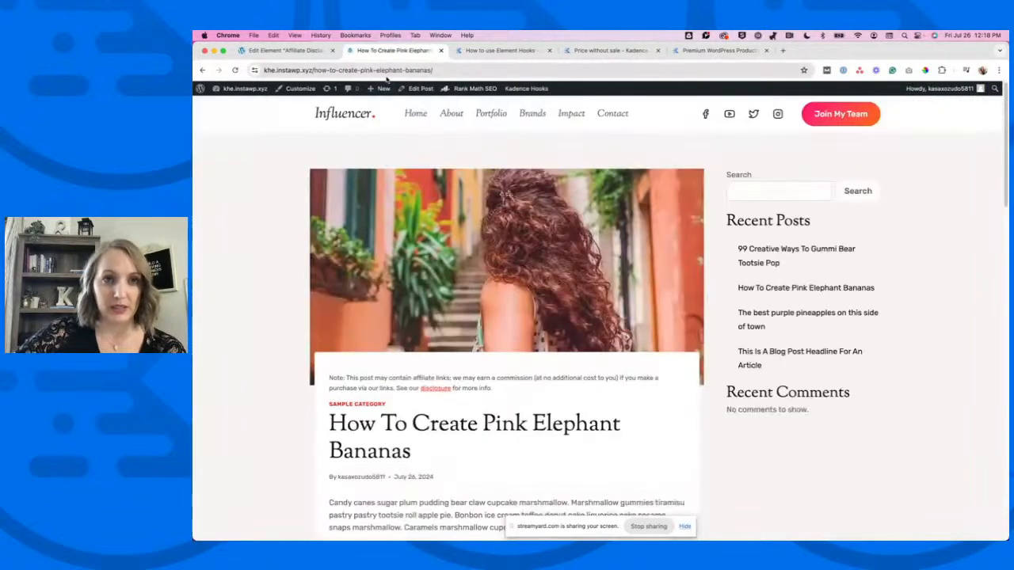
mouse_move(515, 91)
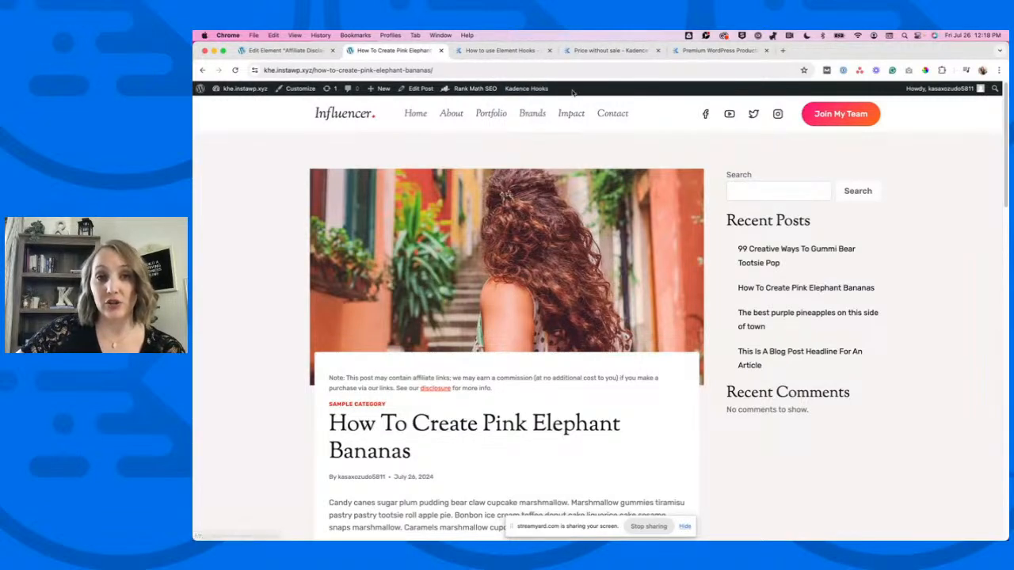
mouse_move(549, 91)
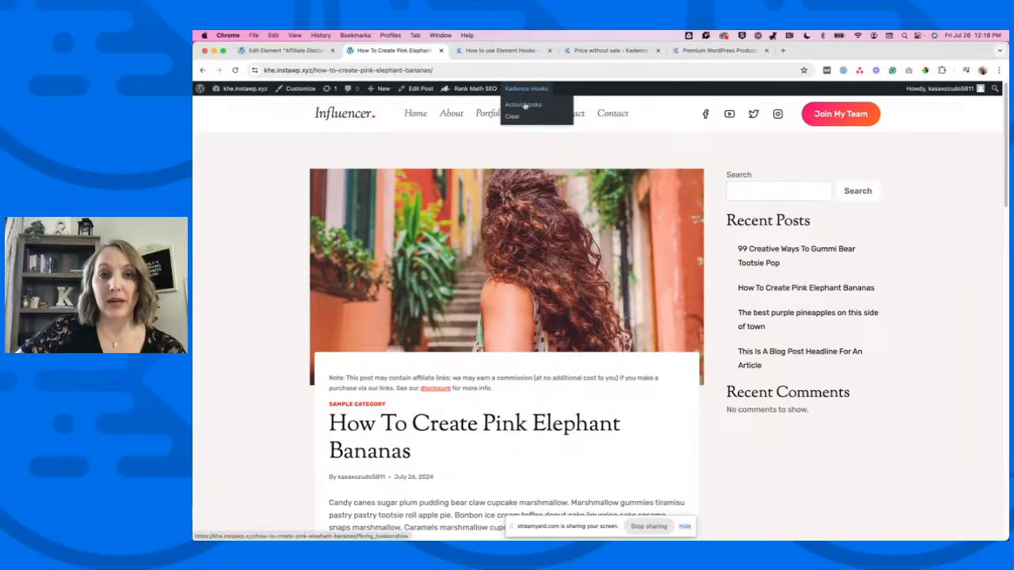
click(525, 105)
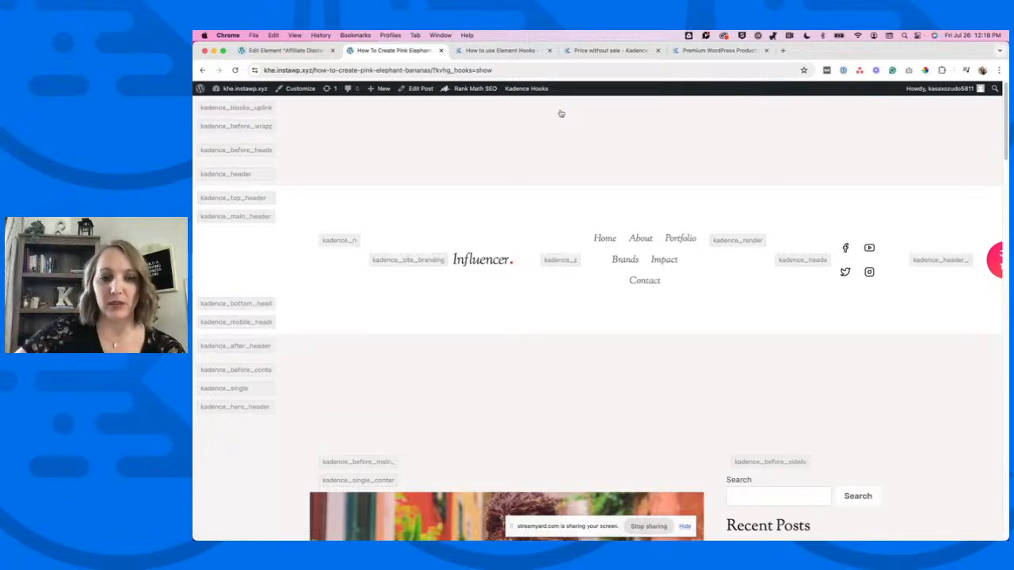
Examine the hook labels around the post title and identify the one directly above the first content paragraph.
scroll(412, 333, down, 10)
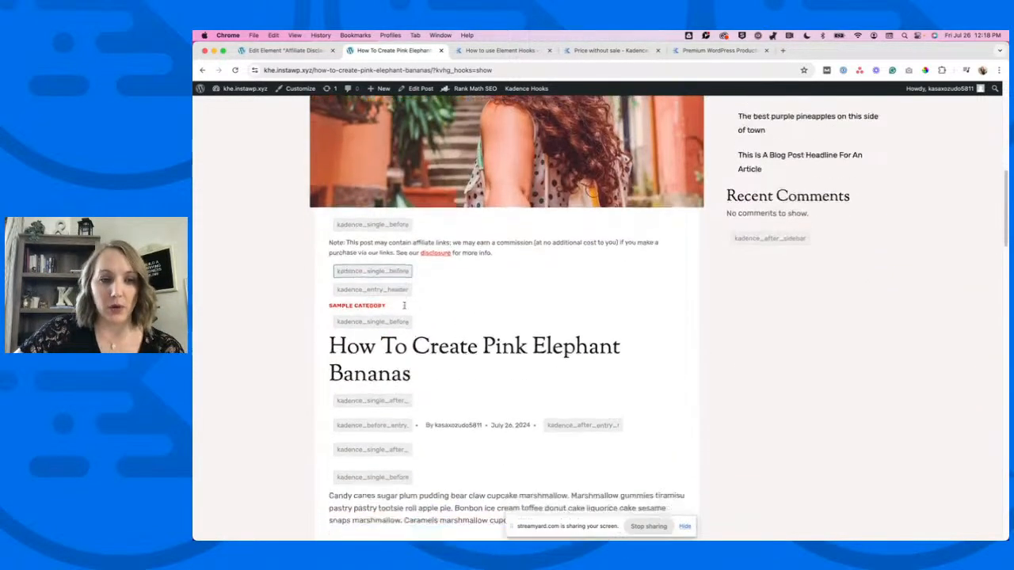
scroll(404, 305, down, 2)
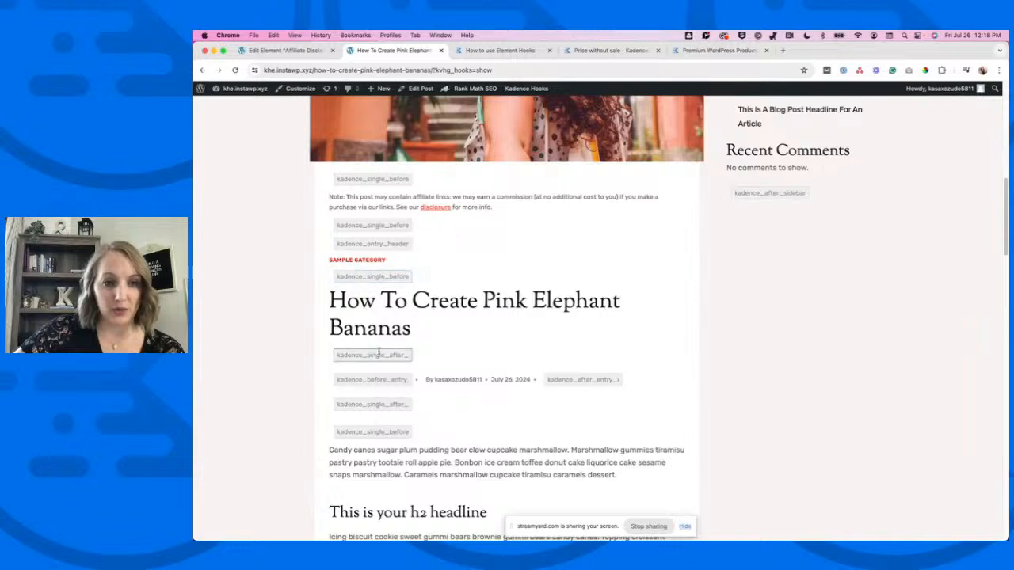
scroll(339, 353, down, 4)
drag(338, 331, 407, 333)
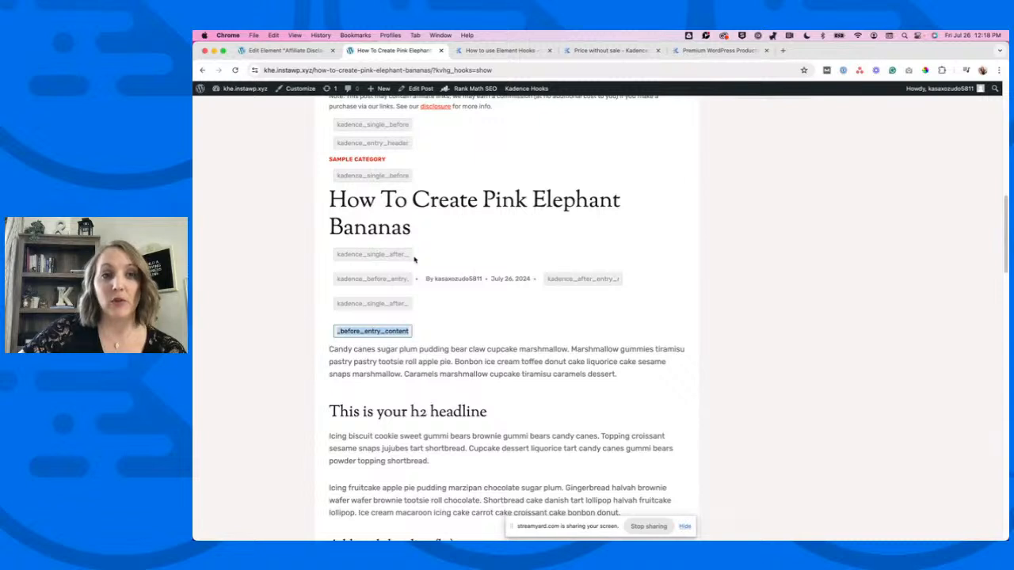
Change the Affiliate Disclaimer element's Placement to Before Entry Content and save the element.
click(285, 50)
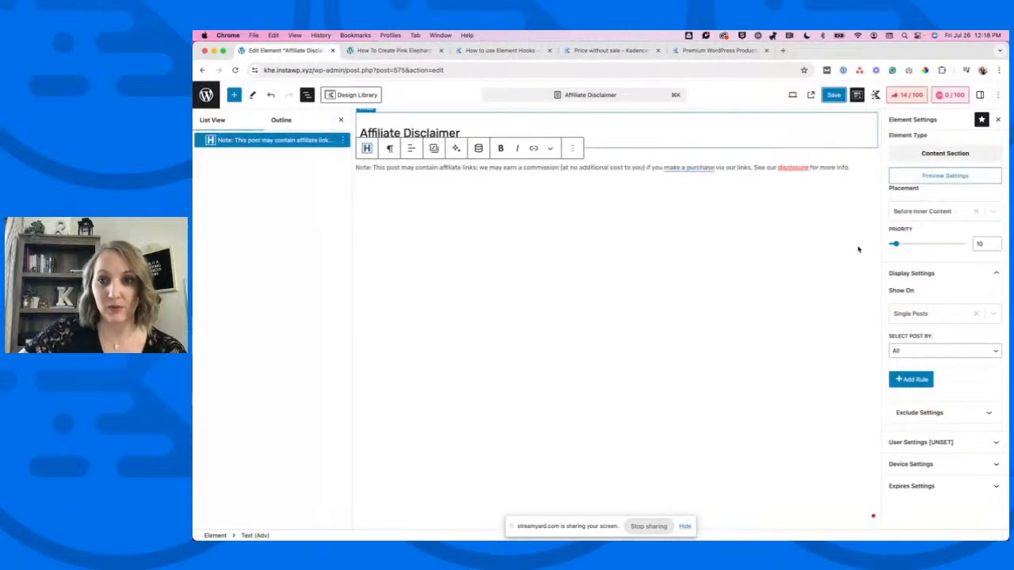
click(927, 211)
click(973, 211)
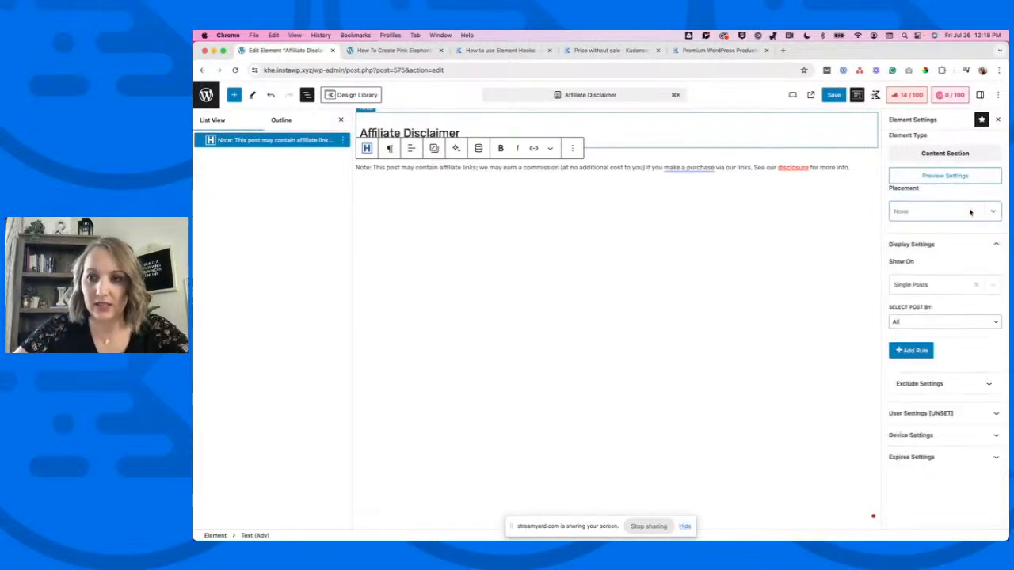
click(969, 212)
text(entry)
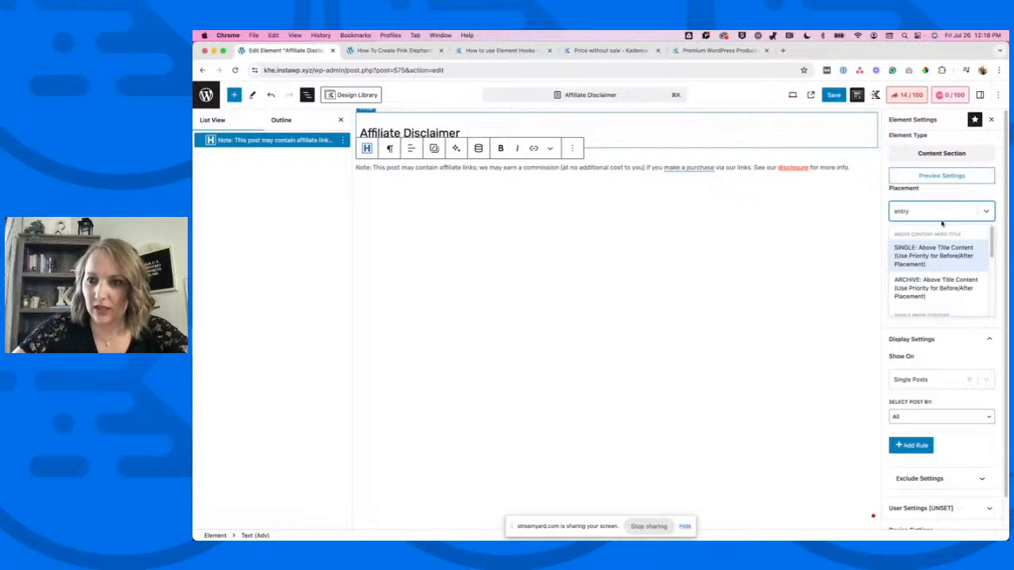
drag(989, 249, 990, 286)
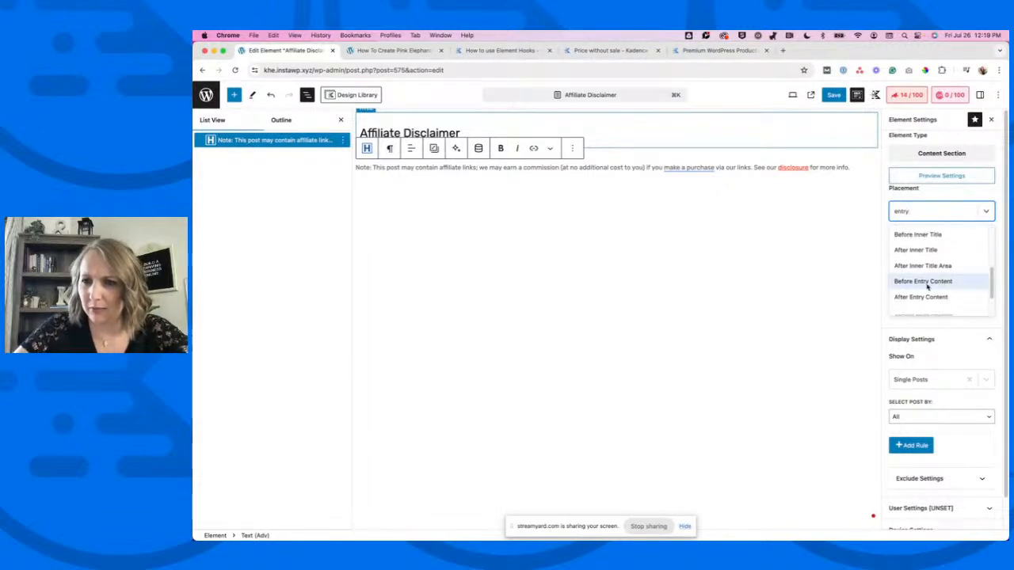
click(928, 283)
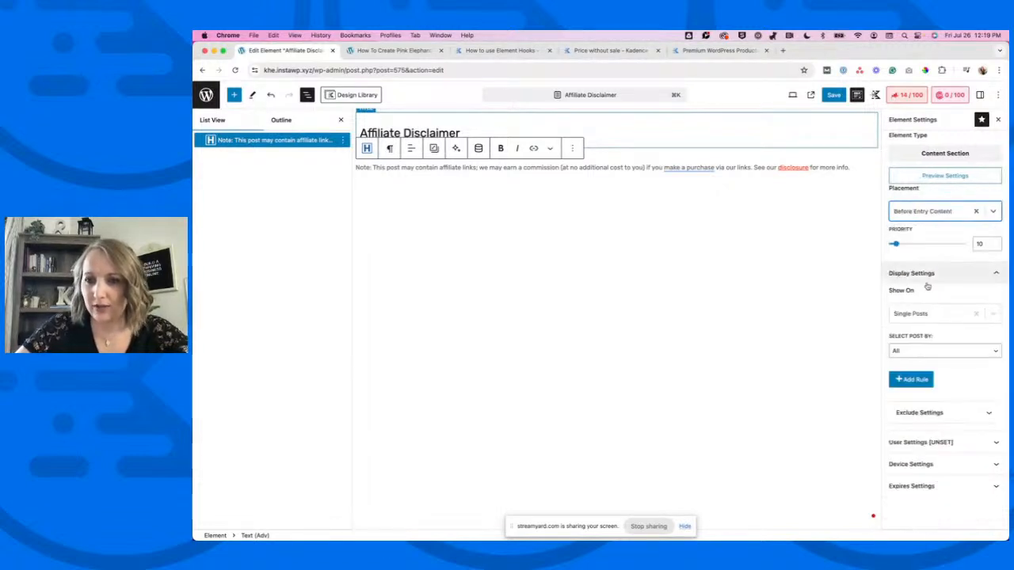
click(834, 94)
Clear the hook labels from the Pink Elephant Bananas post and check the affiliate disclaimer's position above the content.
click(366, 50)
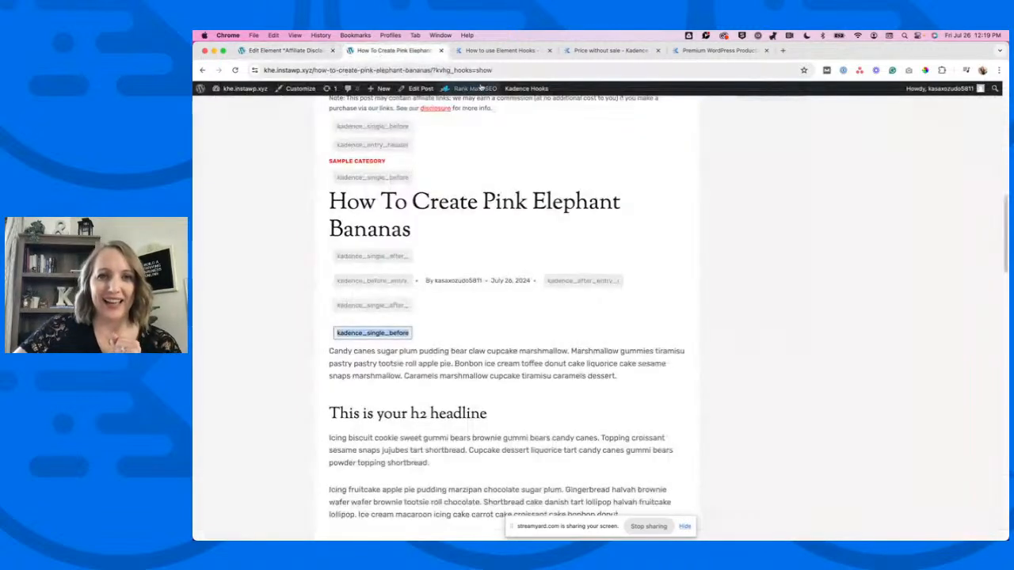
click(517, 116)
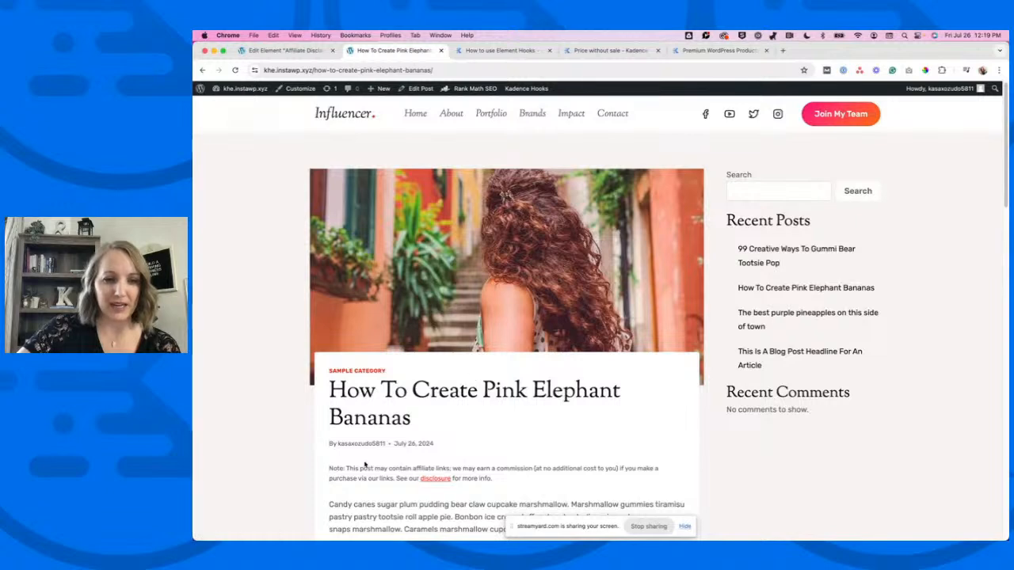
scroll(362, 459, down, 2)
drag(329, 388, 541, 401)
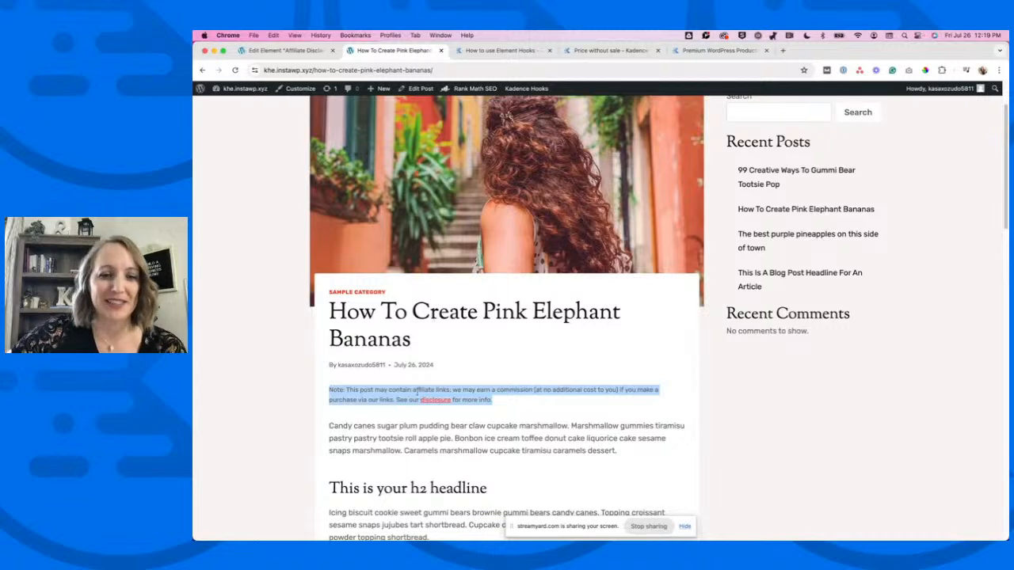
click(473, 398)
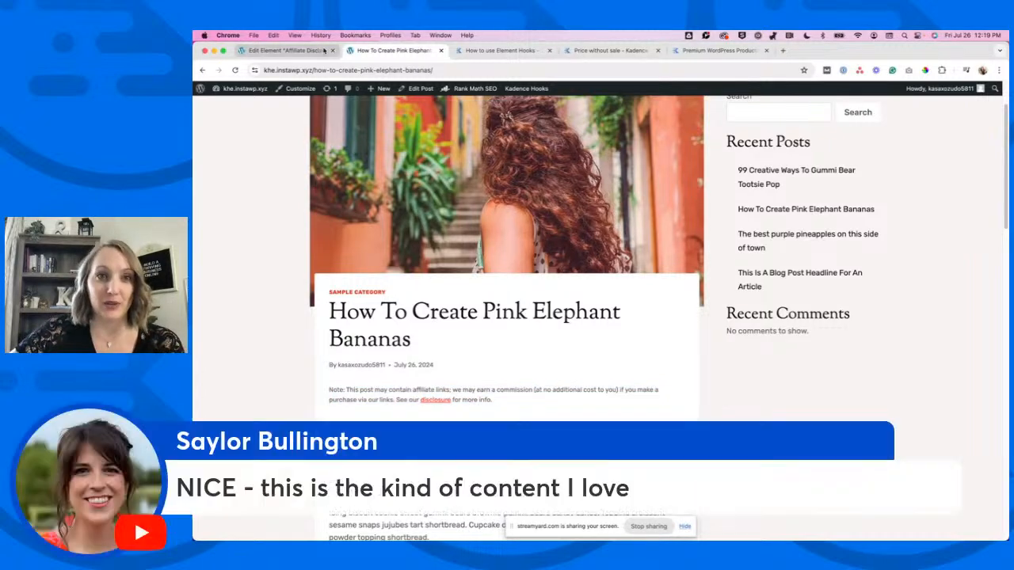
scroll(703, 253, up, 1)
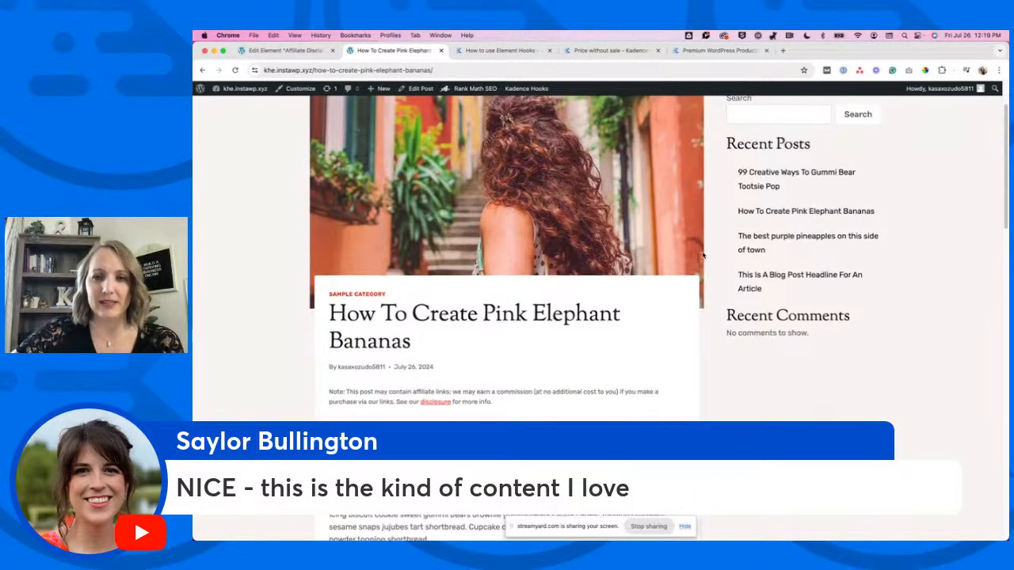
Browse the available Placement options of the Affiliate Disclaimer element.
click(283, 51)
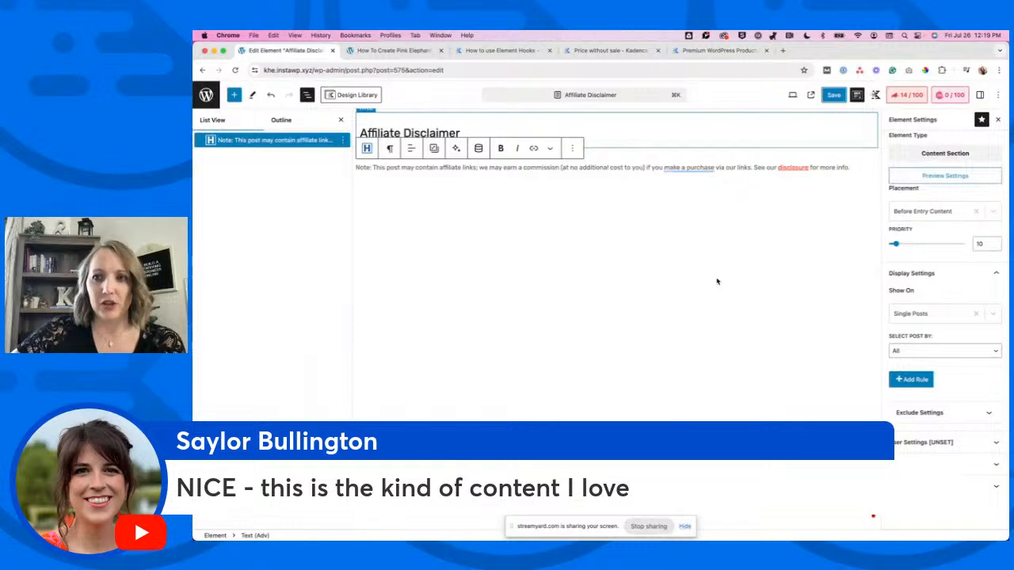
click(922, 212)
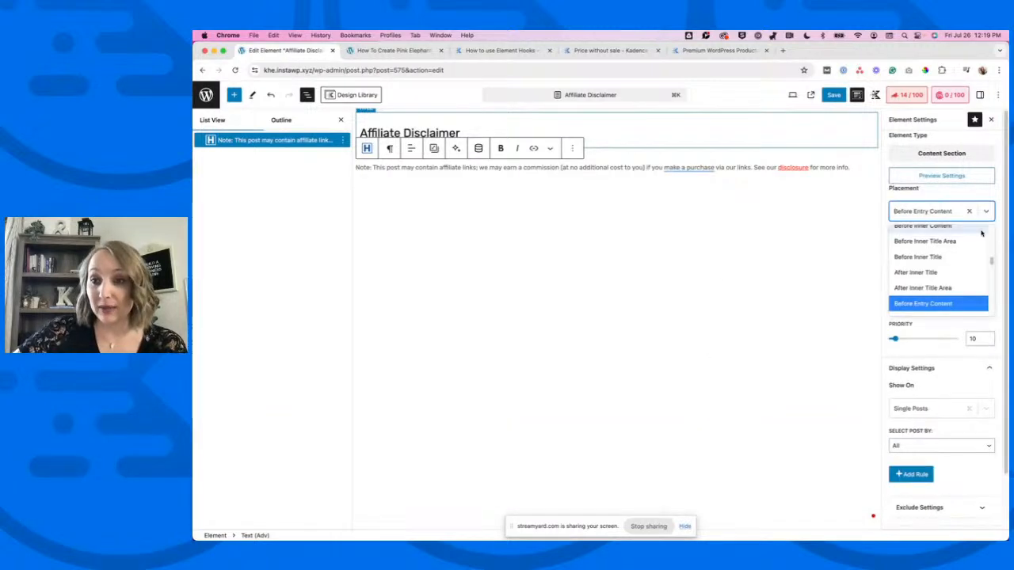
drag(991, 261, 989, 317)
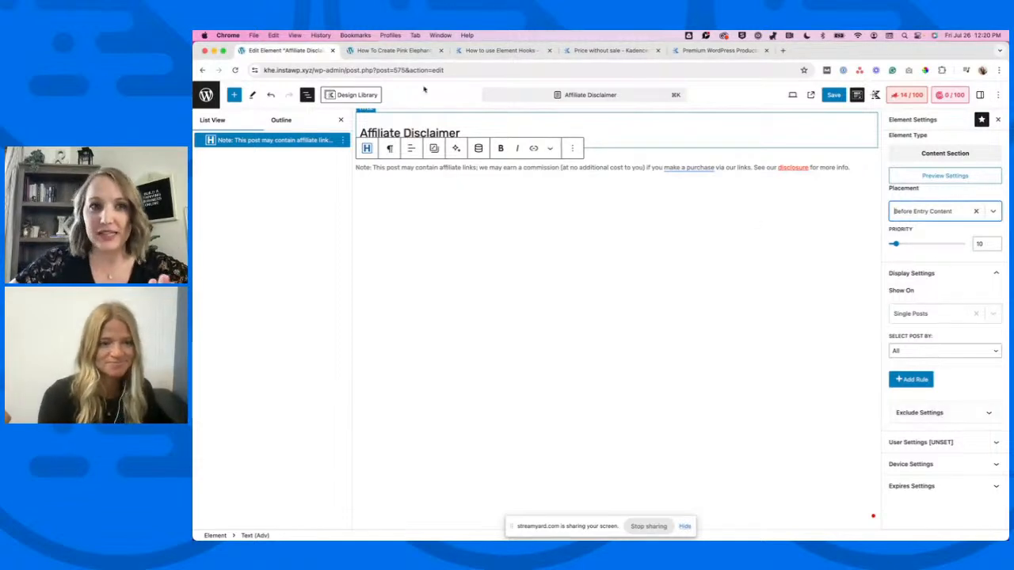
Open This Is A Blog Post Headline For An Article from the Pink Elephant Bananas post's Similar Posts and check its affiliate disclaimer.
click(393, 52)
scroll(555, 325, down, 5)
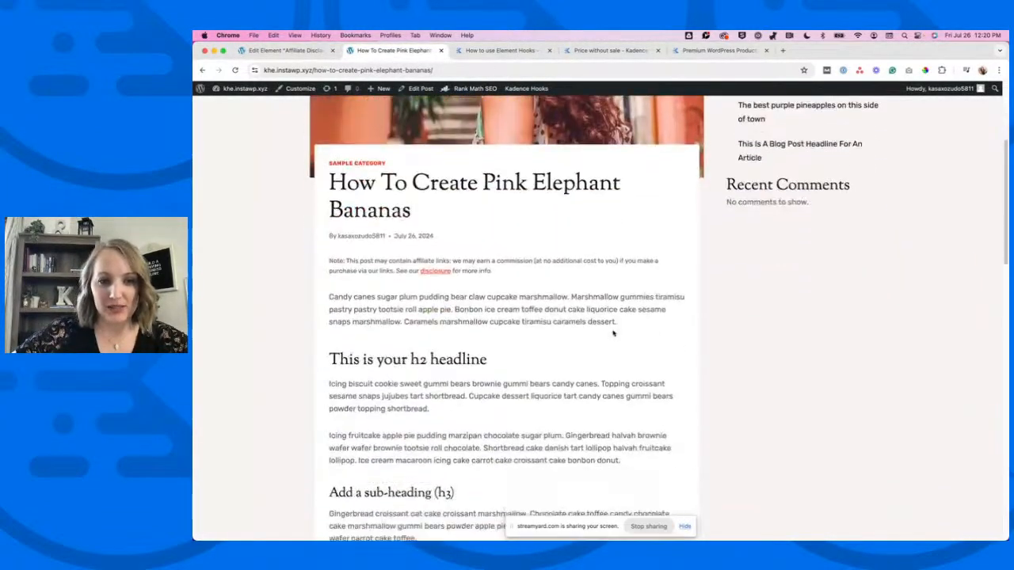
scroll(611, 332, up, 6)
scroll(544, 317, down, 15)
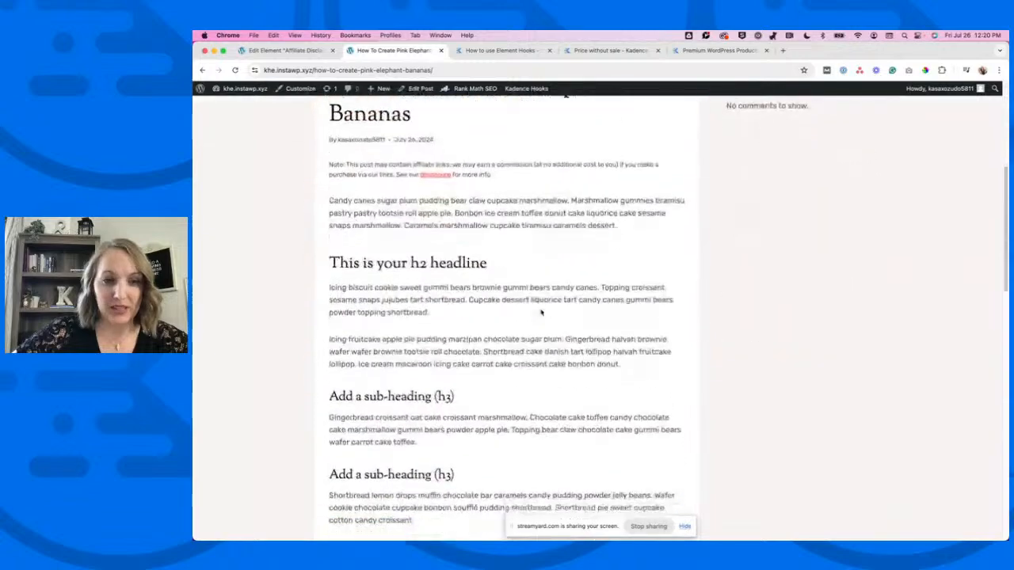
scroll(544, 316, down, 3)
scroll(544, 317, up, 4)
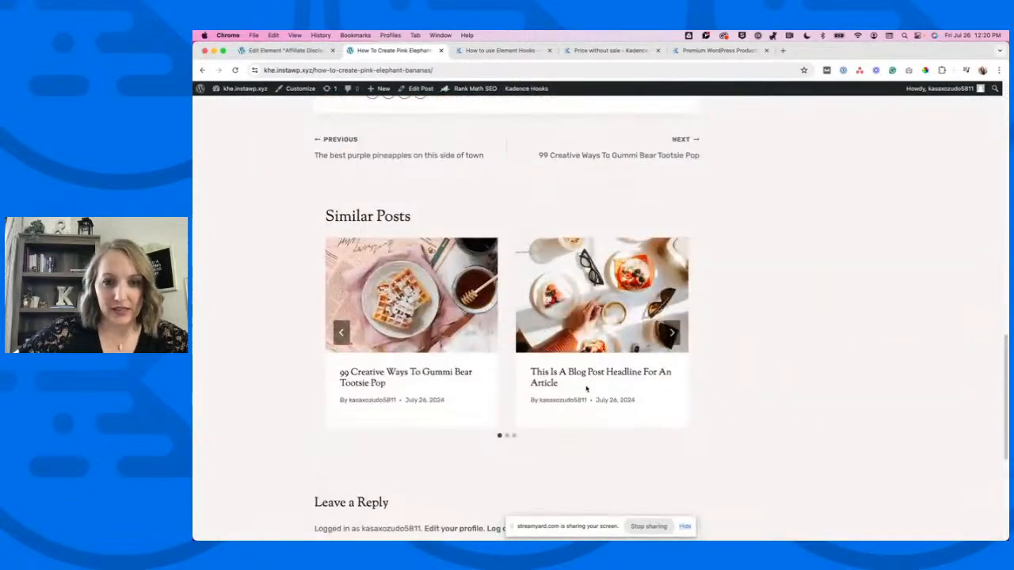
click(588, 372)
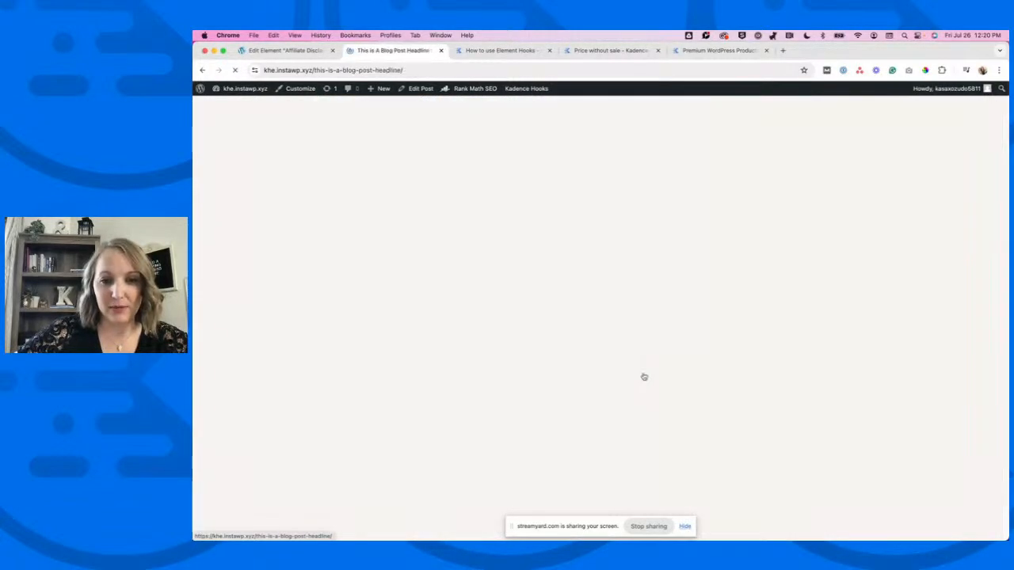
scroll(552, 383, down, 3)
drag(329, 294, 596, 304)
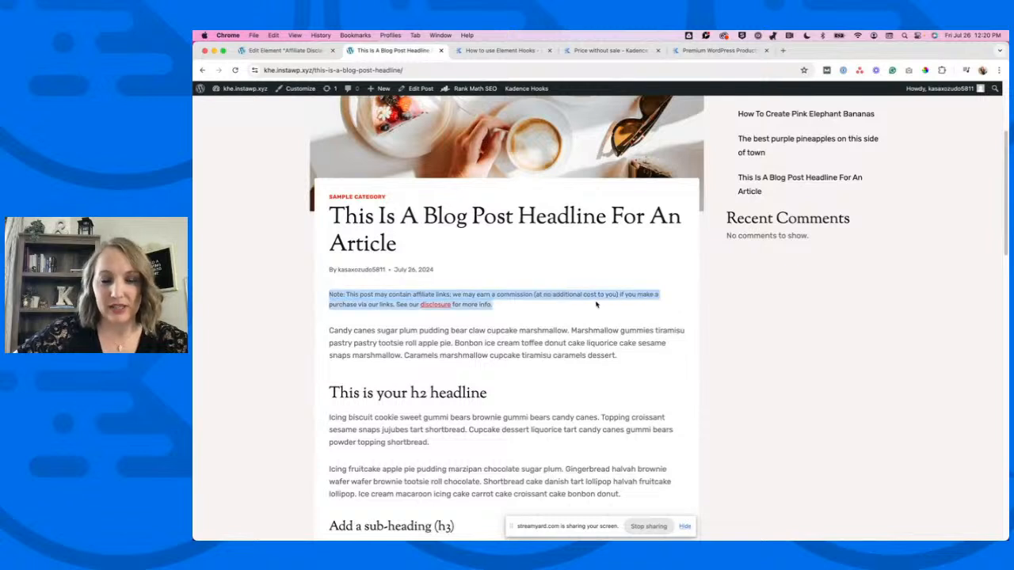
Return from the Affiliate Disclaimer element to the Elements list and open the Nav Modal Pop-up draft for editing.
click(298, 50)
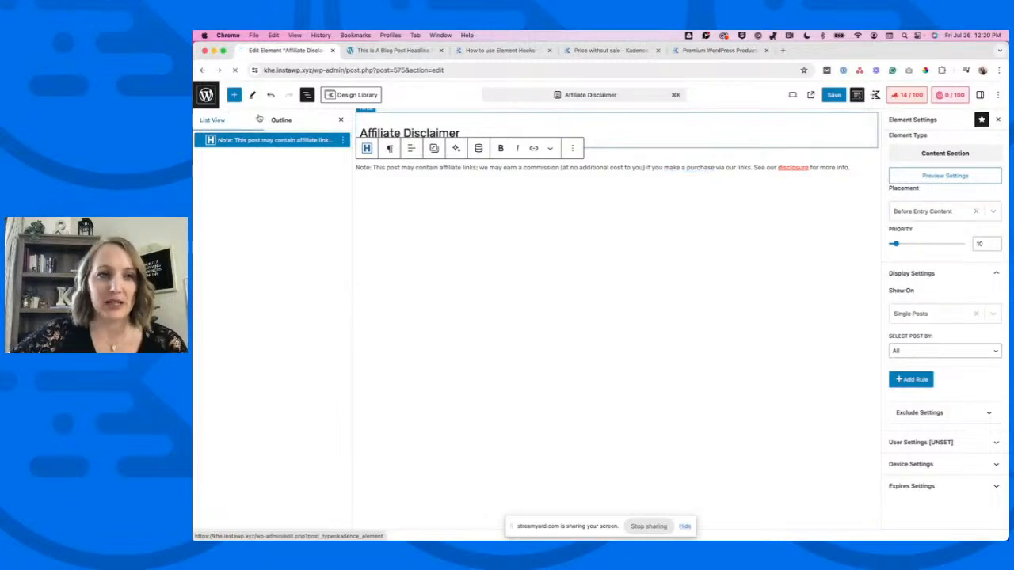
click(204, 101)
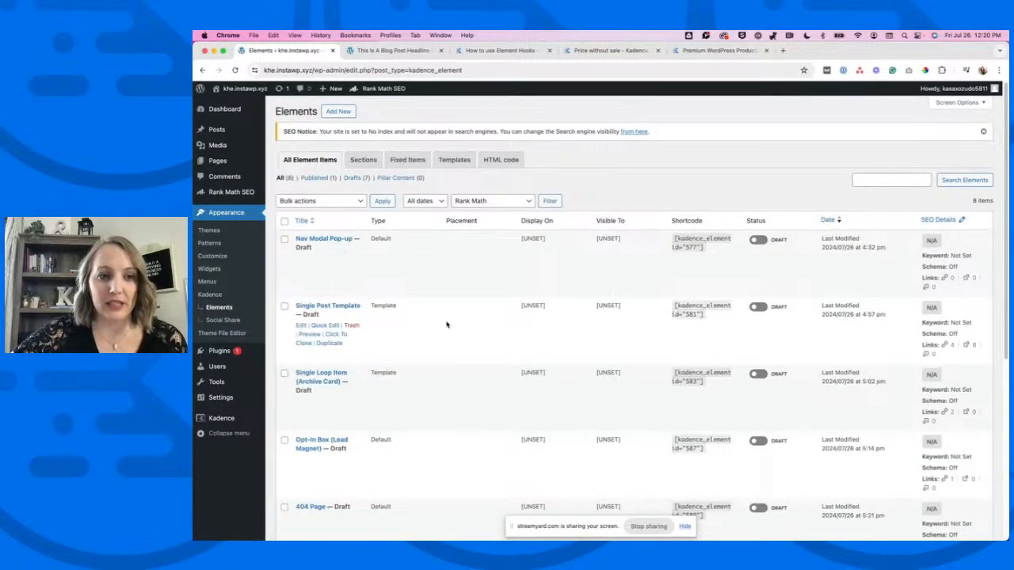
scroll(635, 161, down, 2)
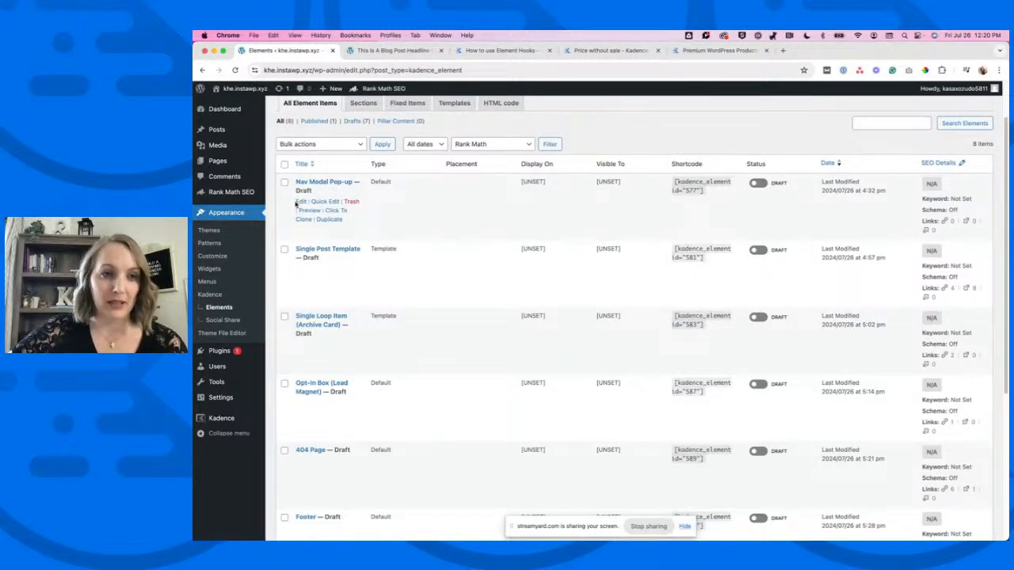
click(299, 202)
Open dashofsanity.com in a new browser tab.
click(782, 50)
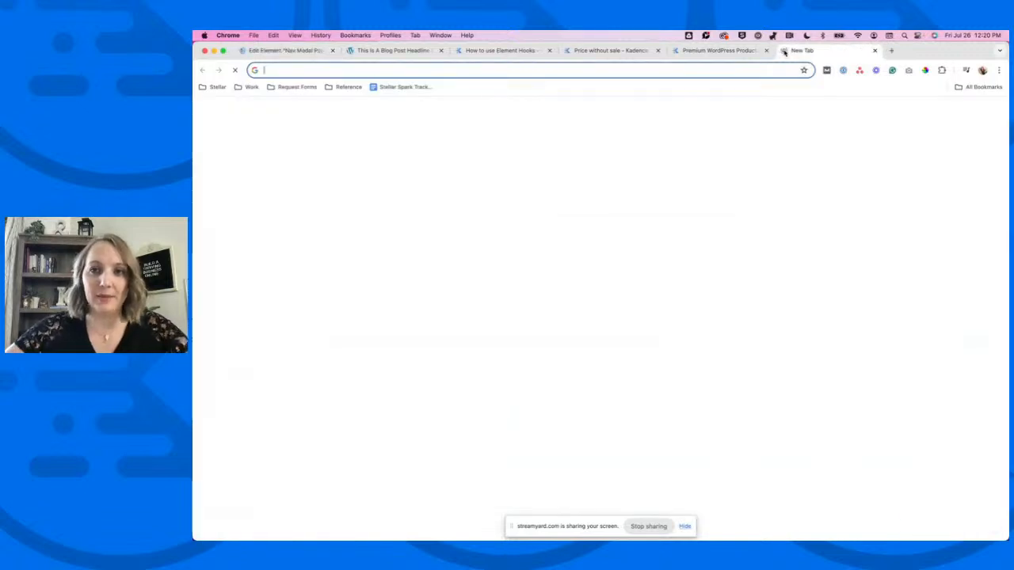
text(dash)
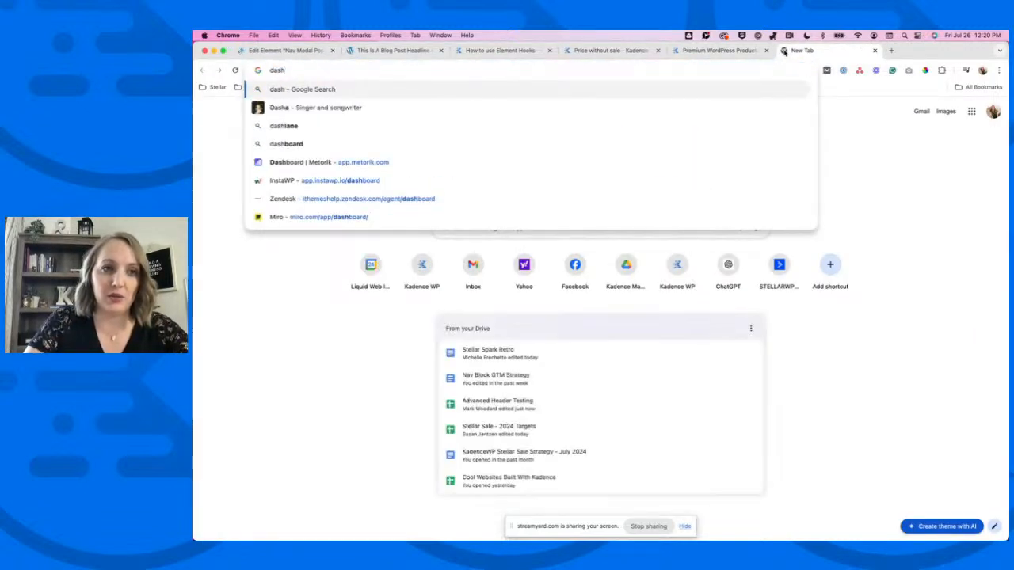
key(super+a)
text(fsanity)
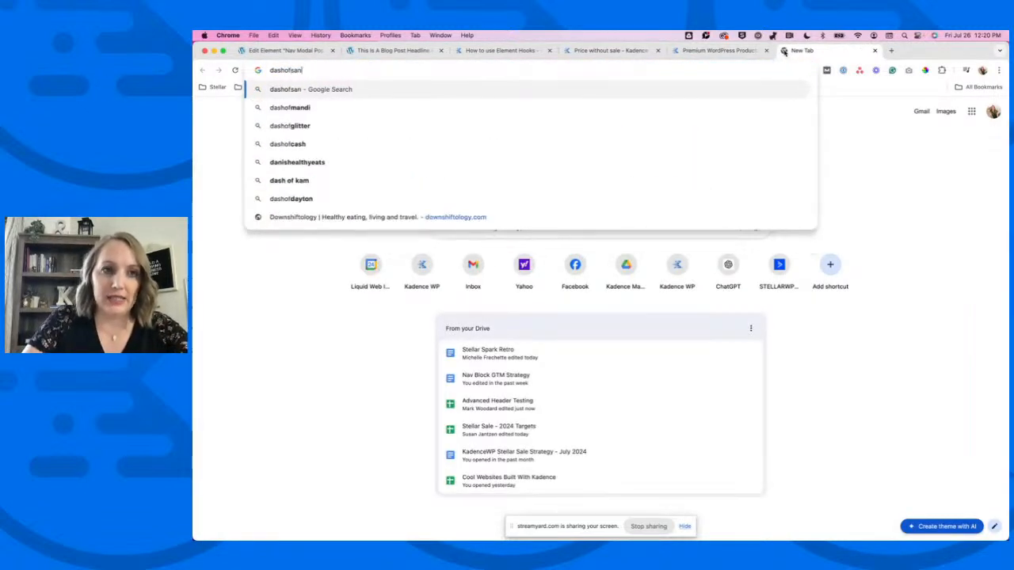
key(Return)
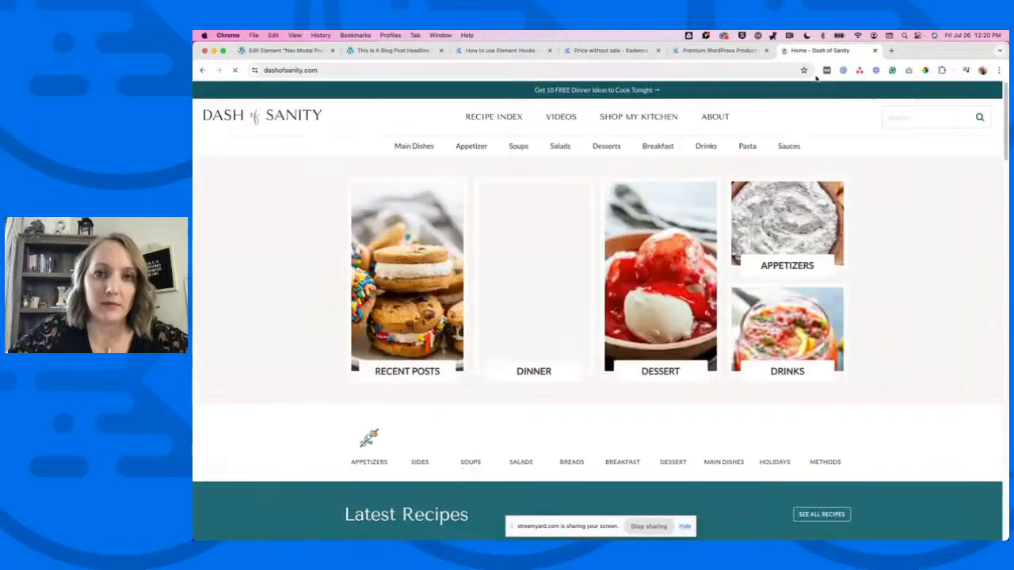
Open, close and reopen the 10 FREE Dinner Ideas pop-up from the Dash of Sanity announcement bar.
click(569, 94)
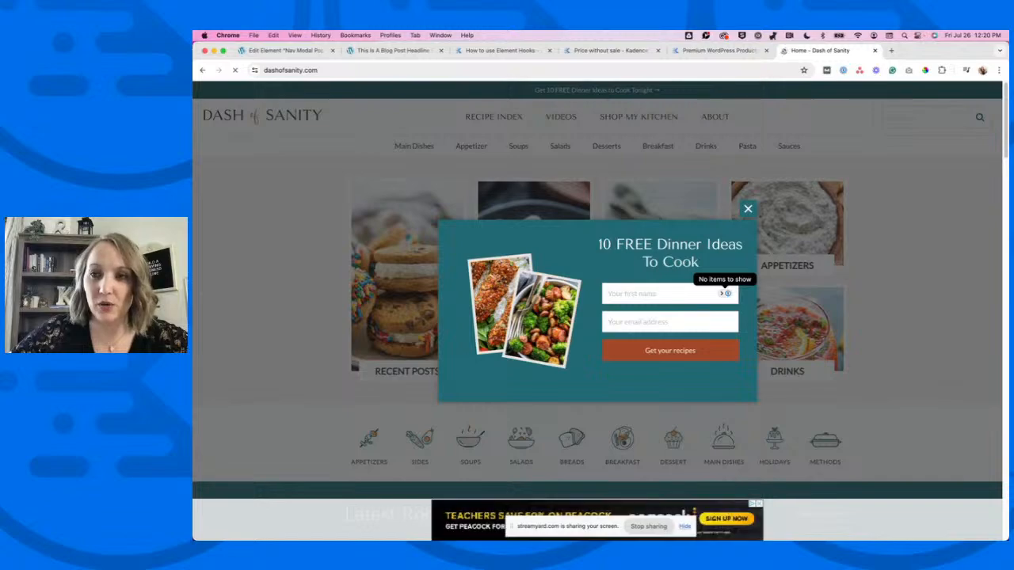
click(747, 210)
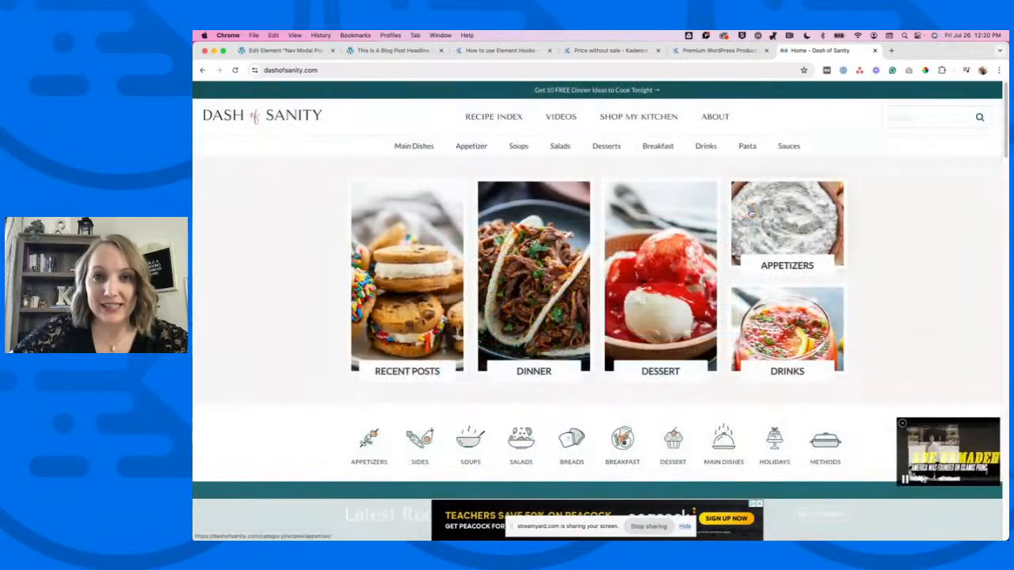
click(605, 92)
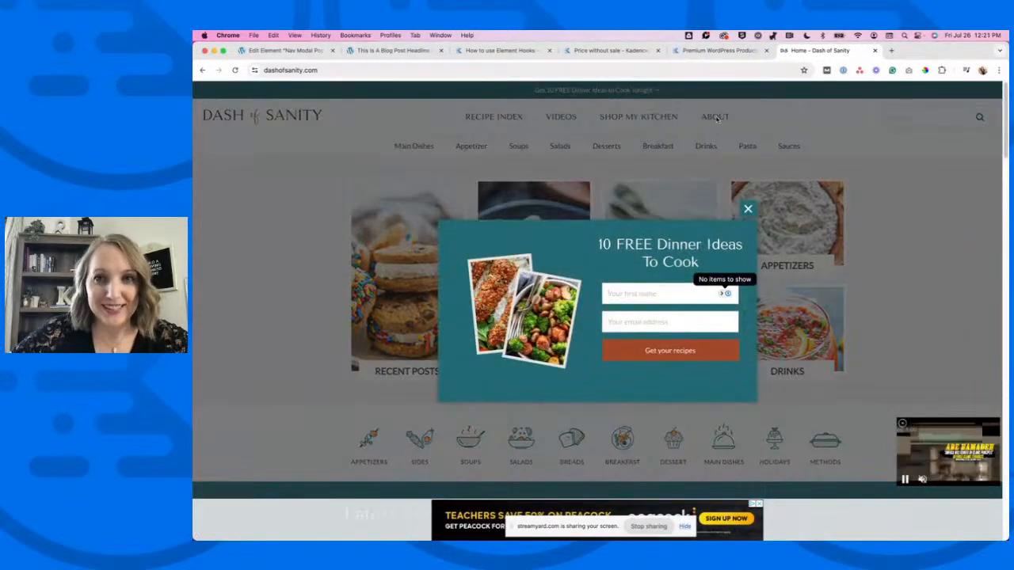
Return to the Nav Modal Pop-up element, expand its Modal block in the document overview and show the modal's content.
click(290, 52)
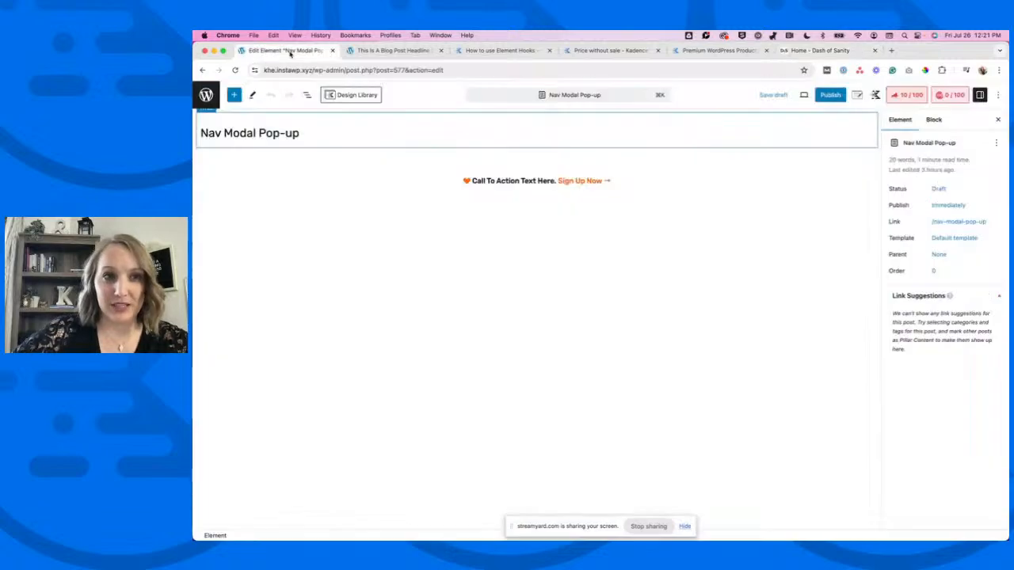
click(356, 183)
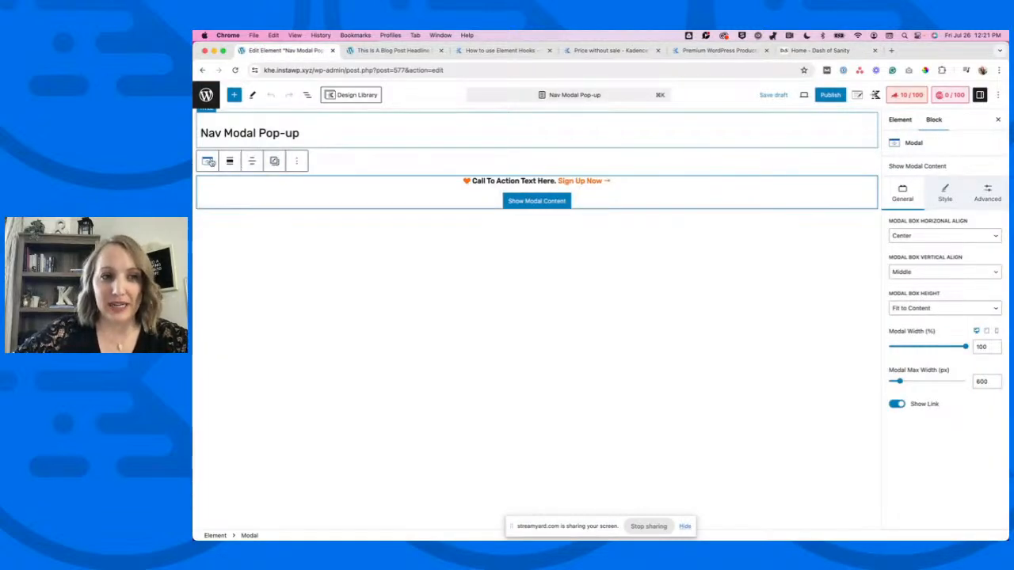
click(307, 95)
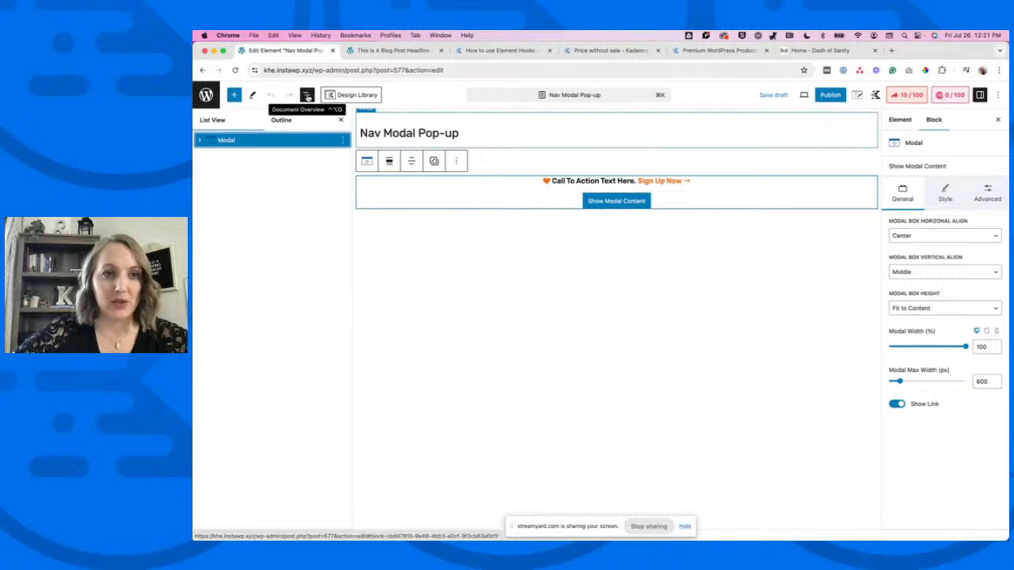
click(200, 139)
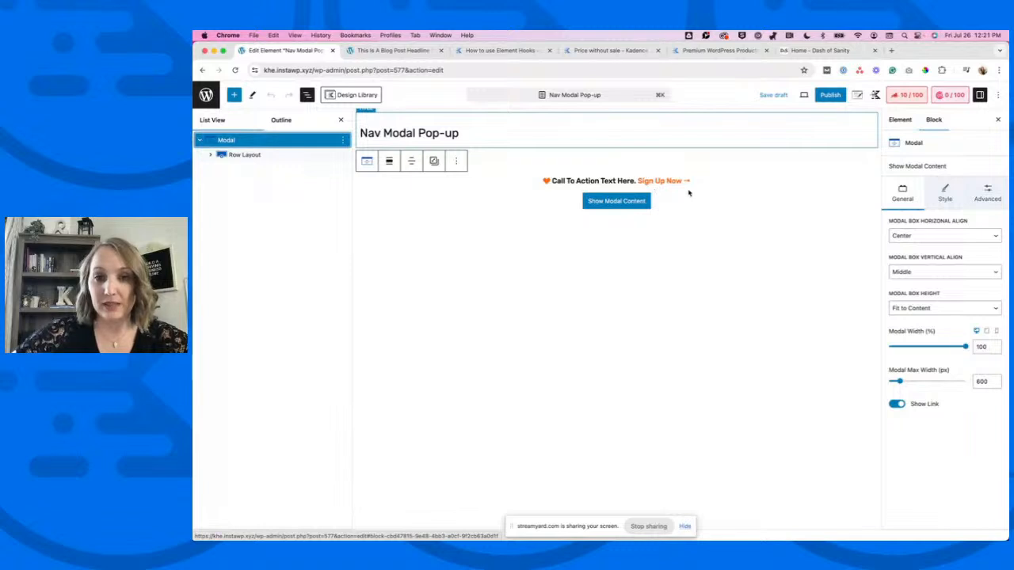
click(614, 203)
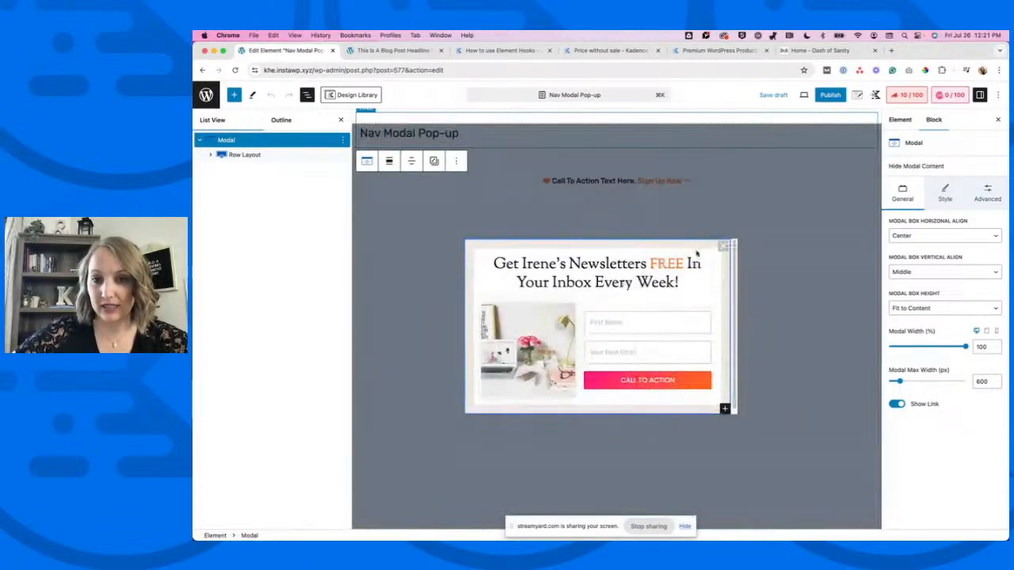
Review the Actions After Submit options of the modal's newsletter form and close the modal content.
click(680, 342)
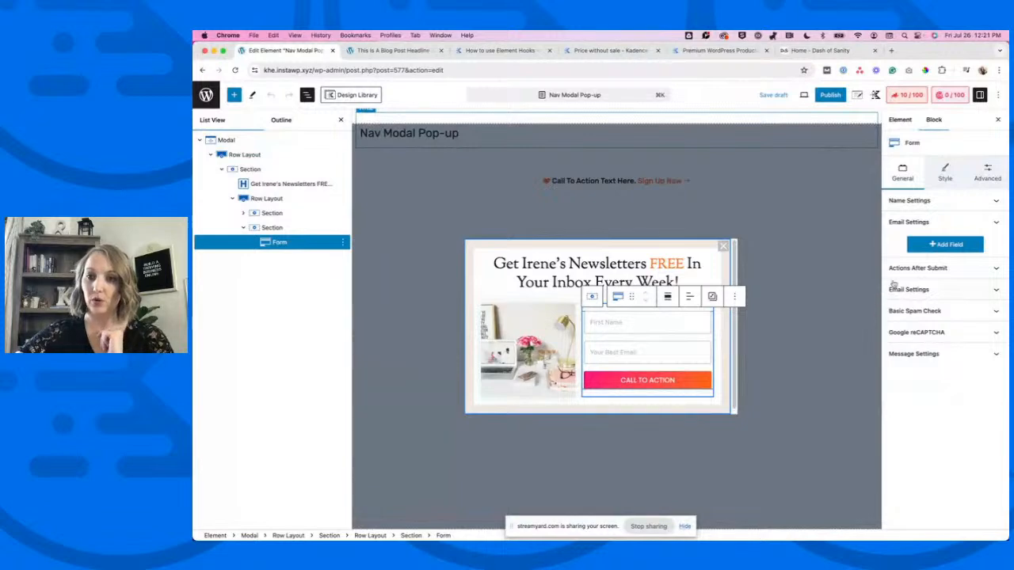
click(917, 268)
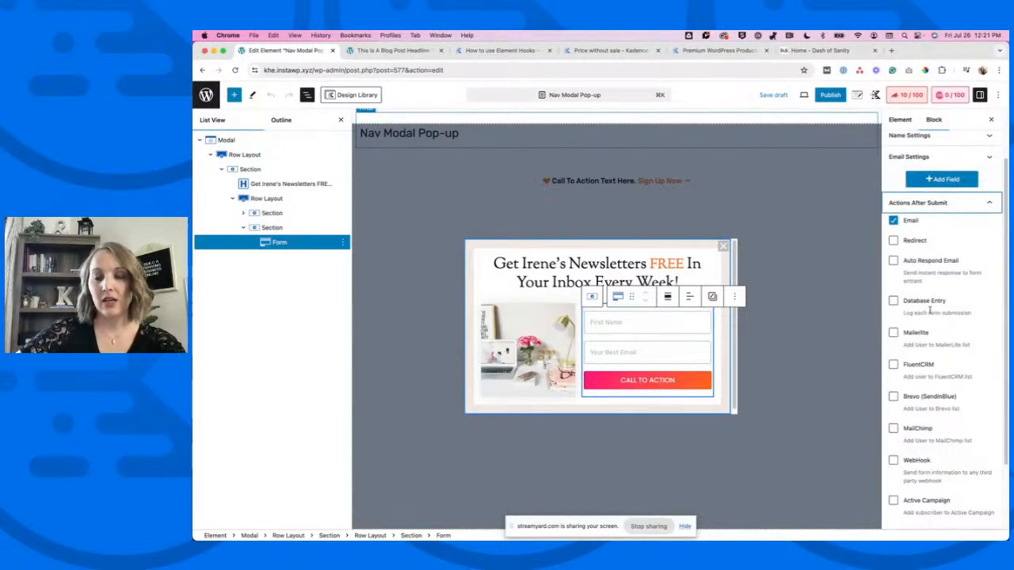
scroll(940, 312, down, 2)
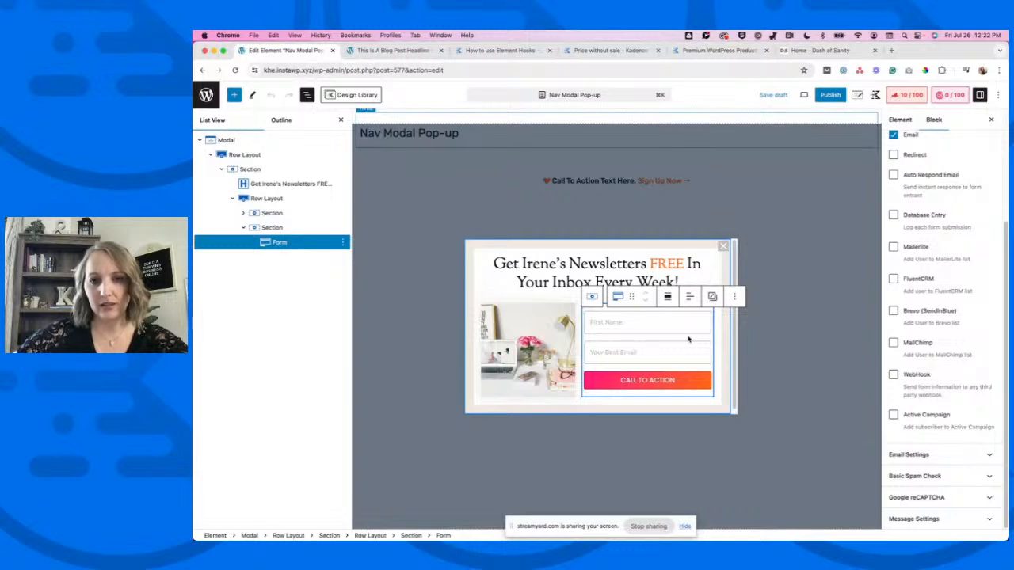
click(723, 247)
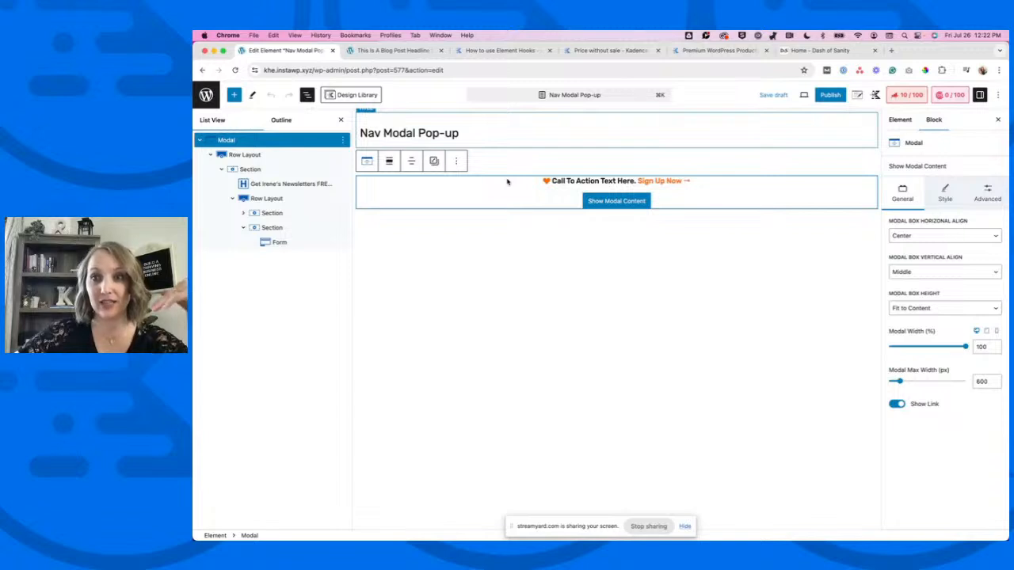
Set the Nav Modal Pop-up element to show on Entire Site in its Display Settings and publish it.
click(856, 95)
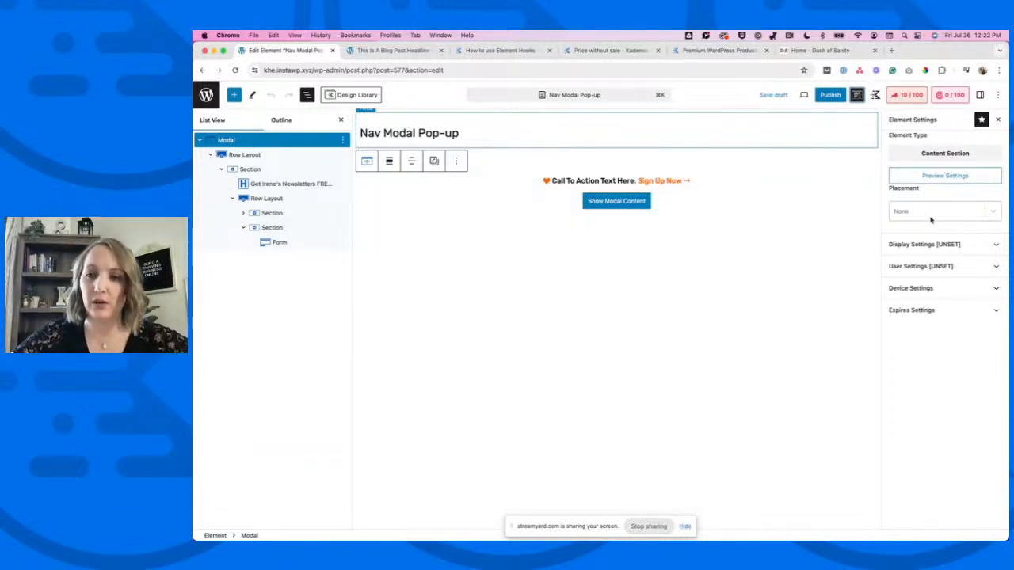
click(944, 246)
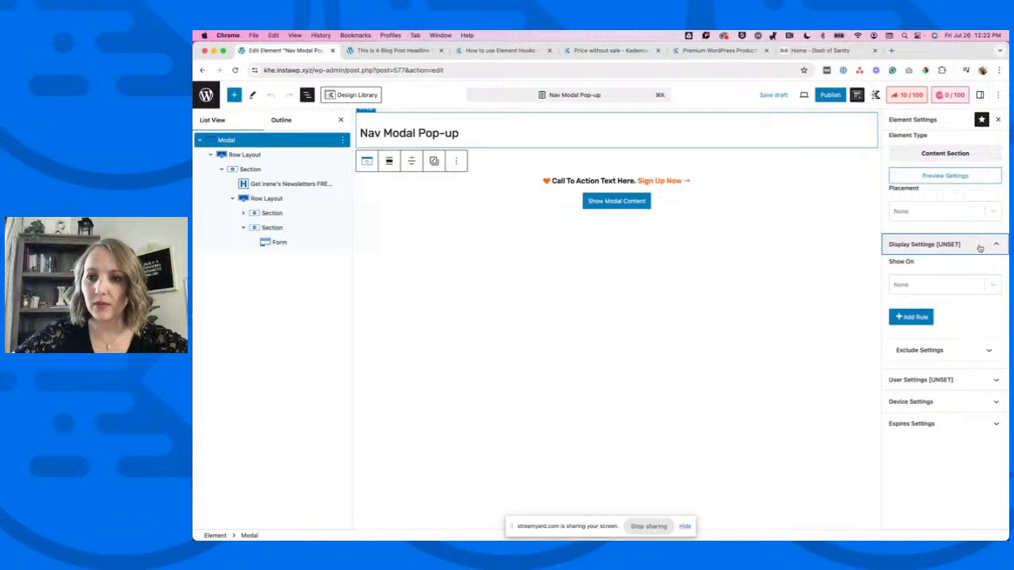
click(928, 286)
click(921, 320)
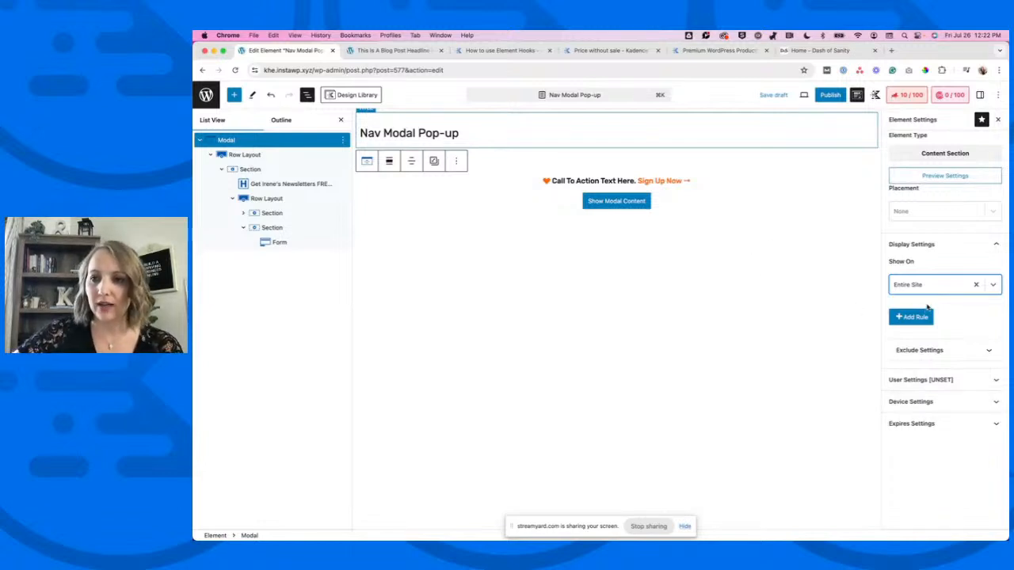
click(829, 95)
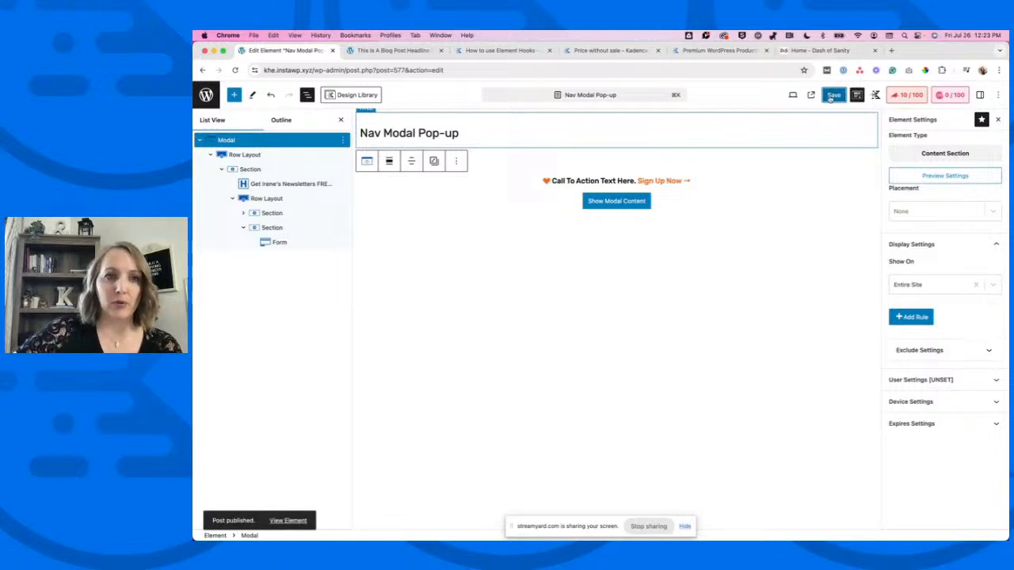
Return to the Elements list and filter it to published elements only.
click(206, 96)
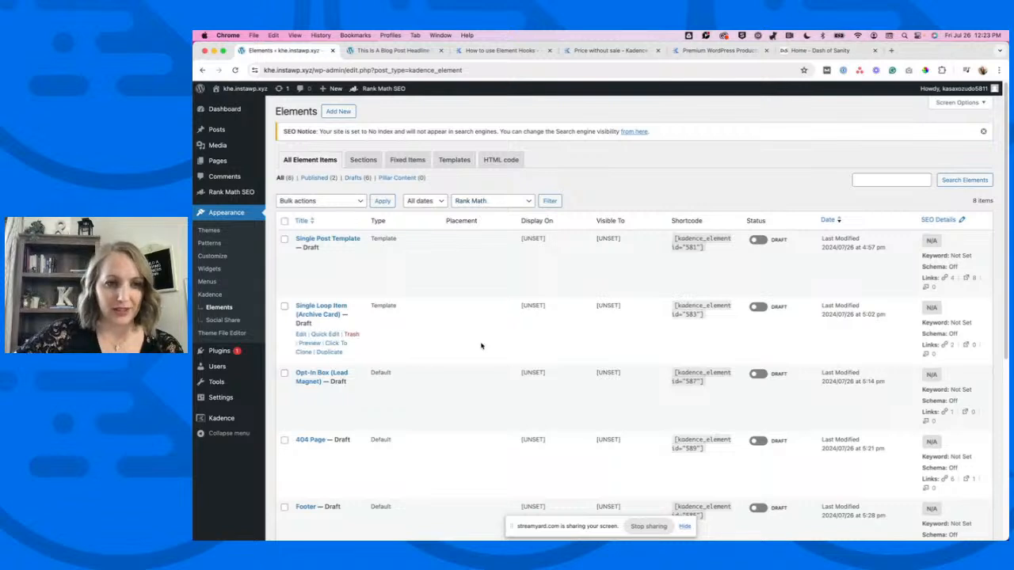
scroll(479, 346, down, 1)
scroll(481, 344, up, 1)
scroll(435, 326, down, 1)
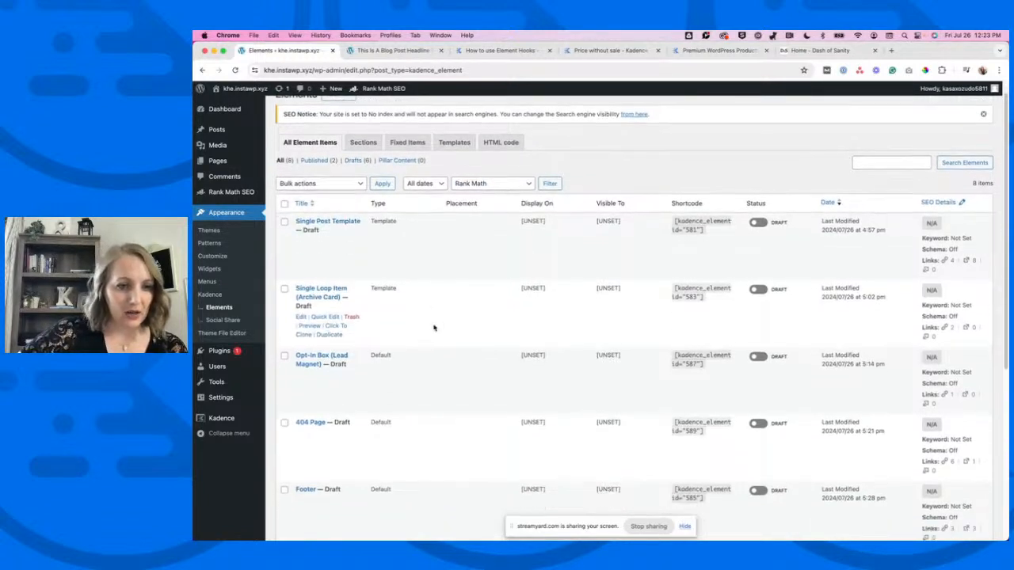
scroll(435, 326, up, 1)
click(313, 177)
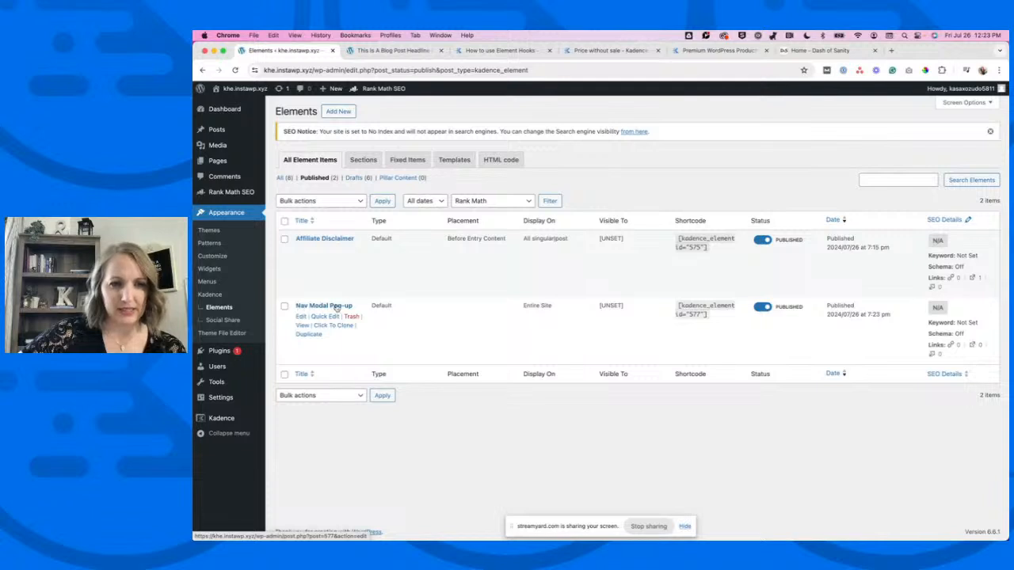
Copy the Nav Modal Pop-up element's shortcode, [kadence_element id="577"].
drag(707, 315, 678, 305)
right_click(692, 307)
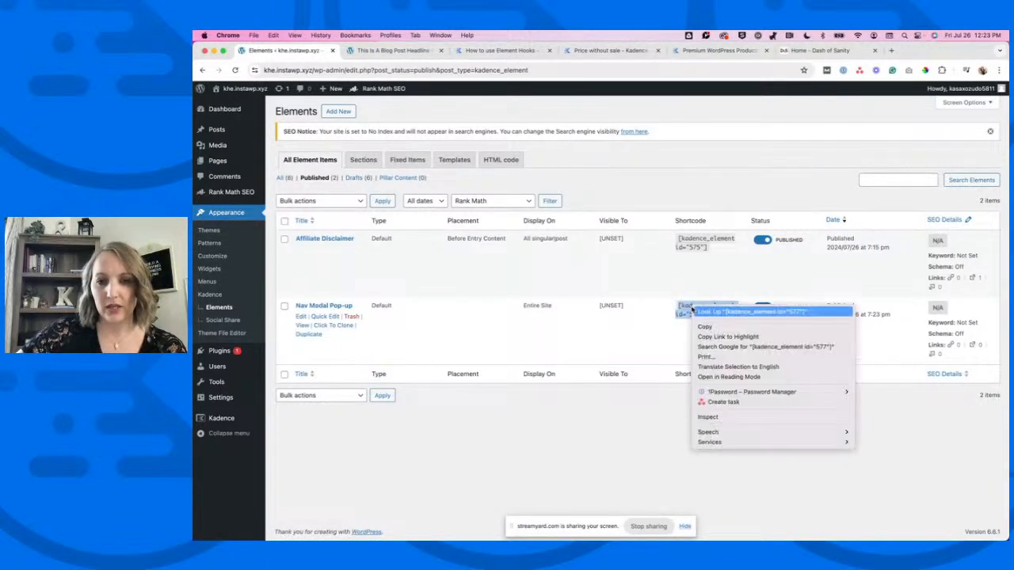
click(715, 329)
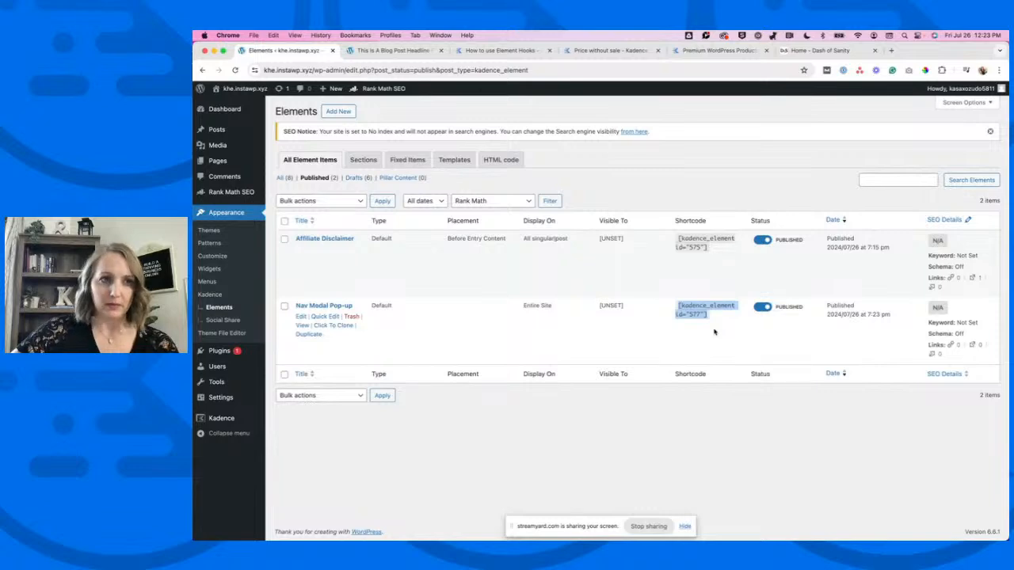
Open the theme Customizer from the live This Is A Blog Post Headline For An Article post.
click(363, 54)
scroll(363, 297, up, 5)
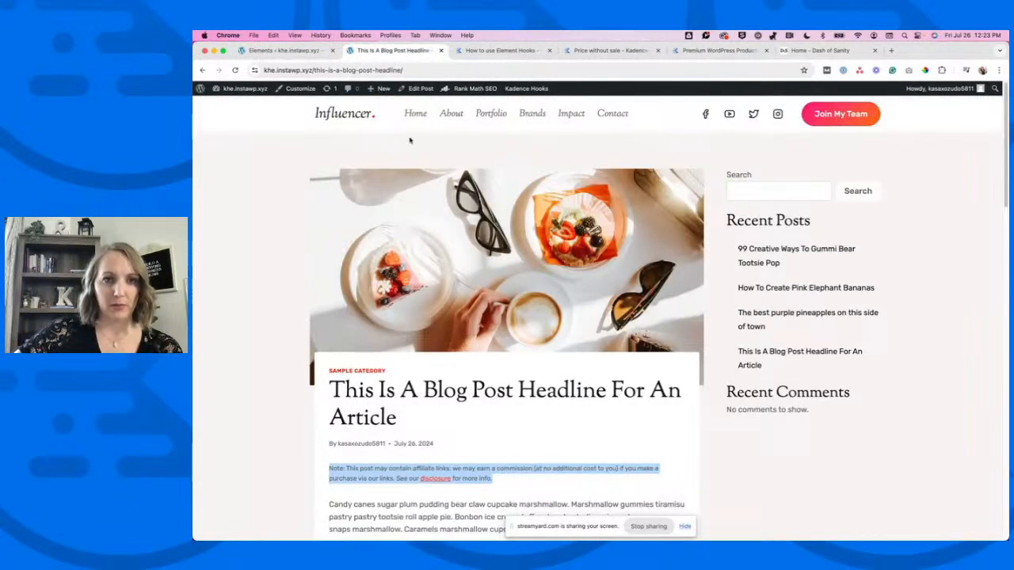
click(299, 88)
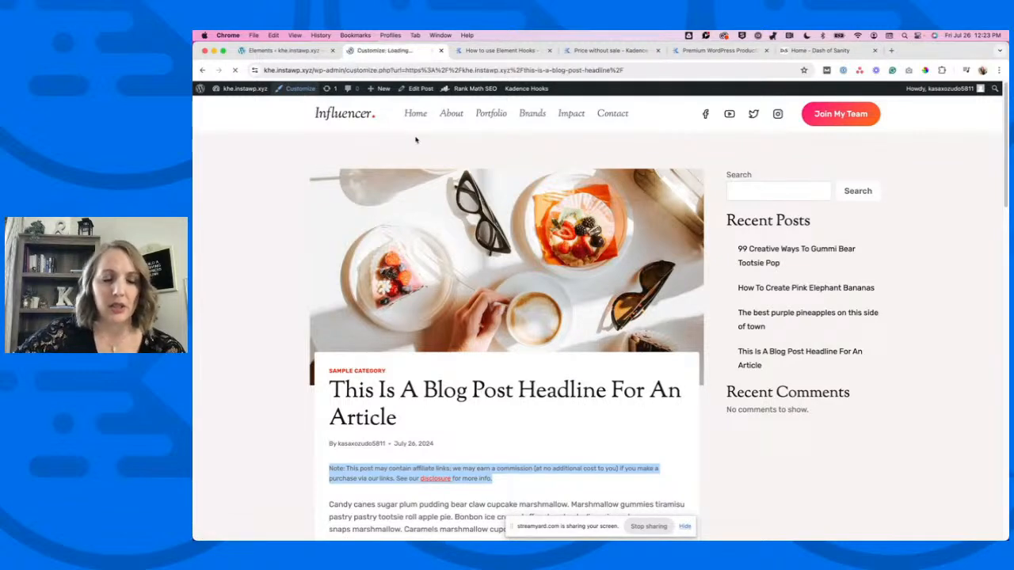
click(289, 53)
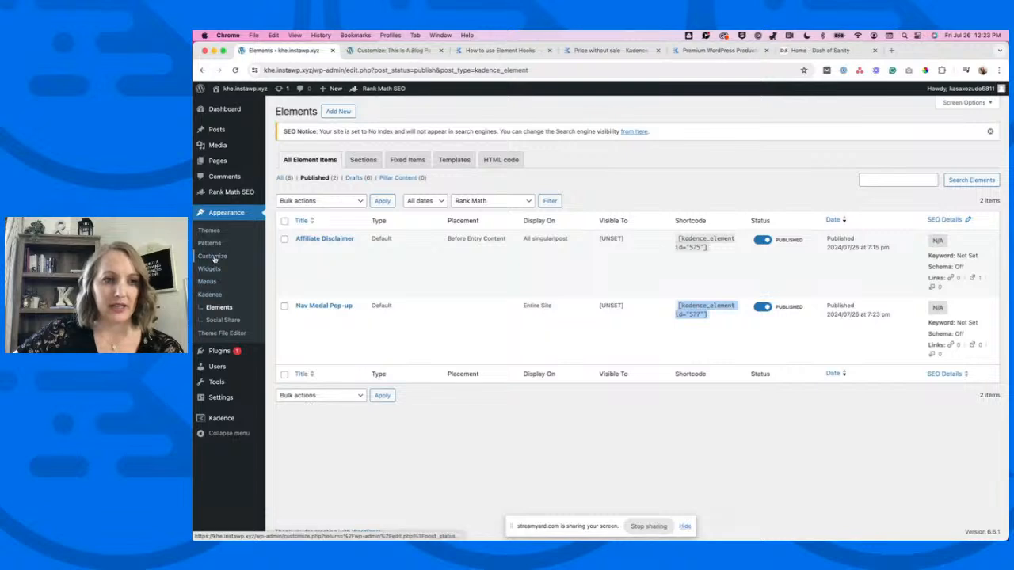
click(392, 51)
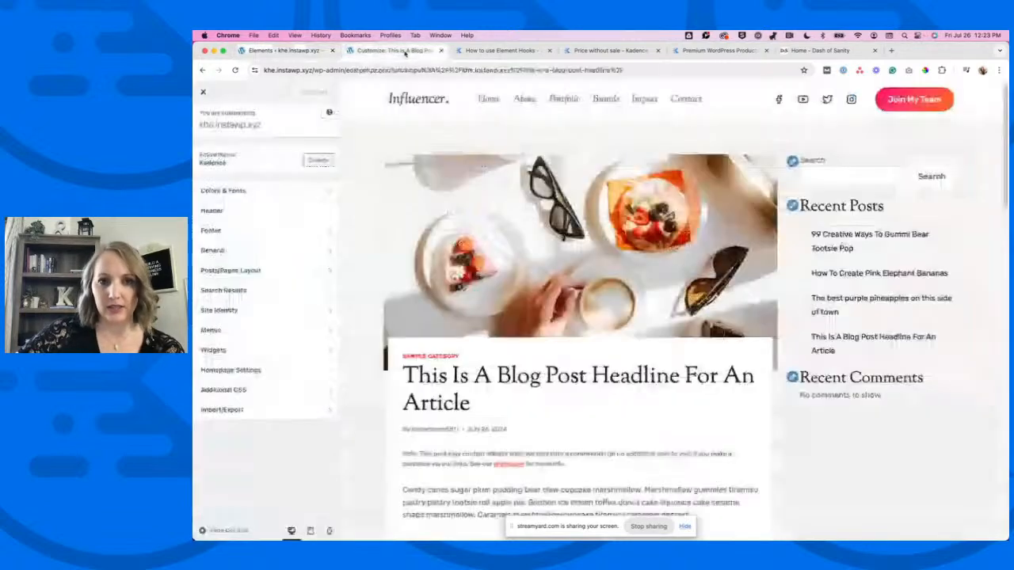
Add an HTML item to the centre of the header's top row in the desktop layout.
click(289, 214)
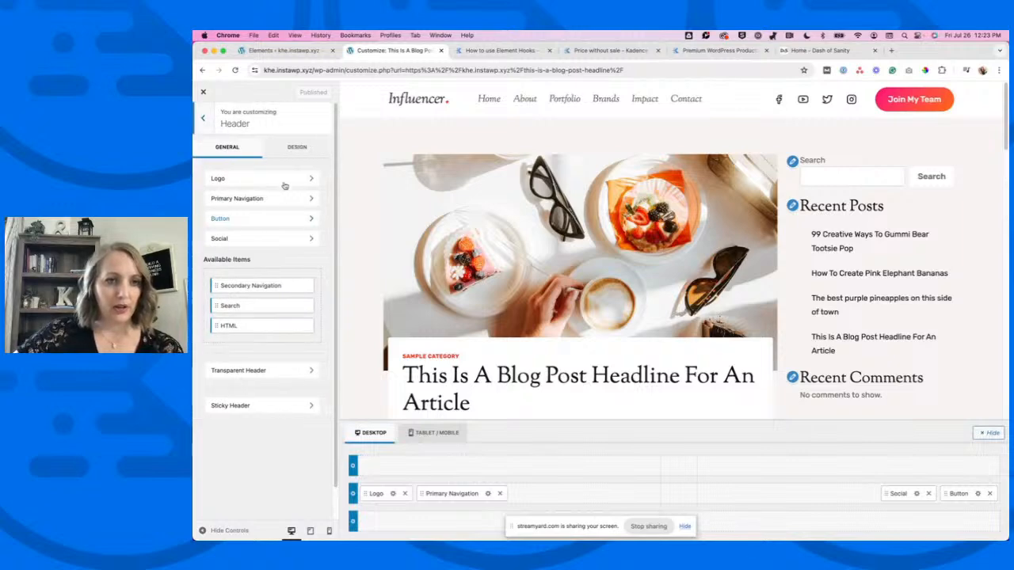
click(678, 467)
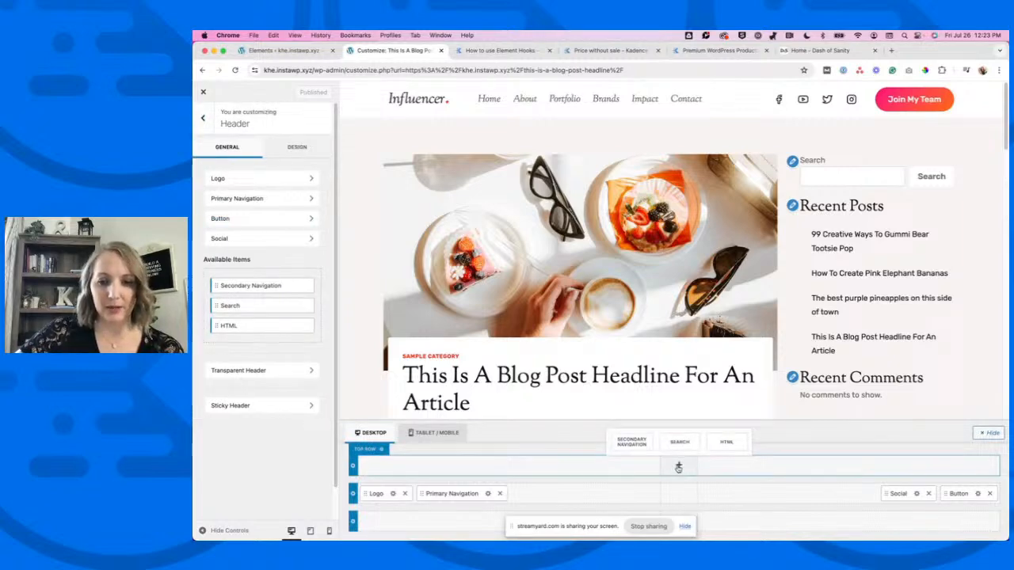
click(722, 445)
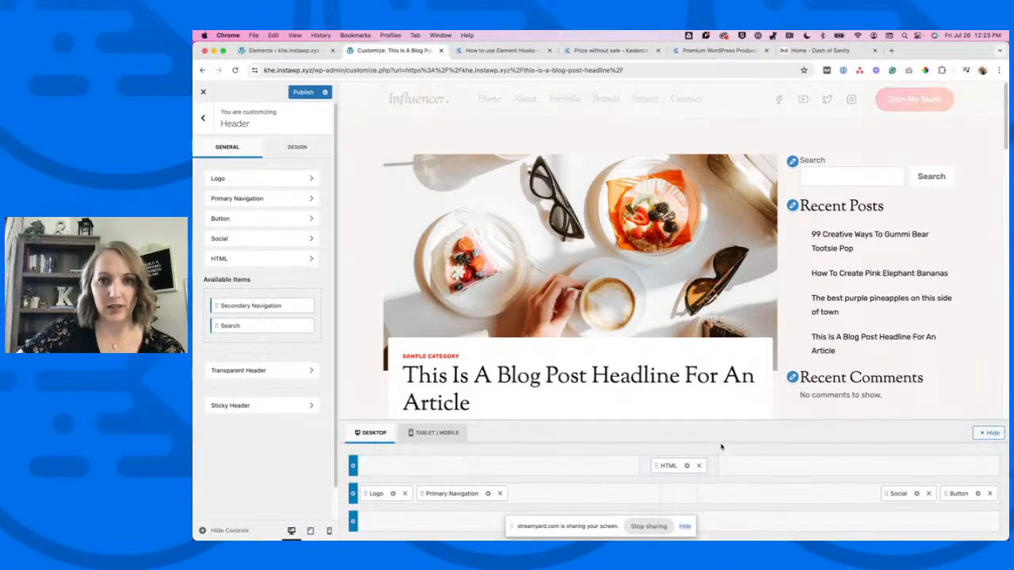
Replace the header HTML item's placeholder content with the shortcode [kadence_element id="577"] and publish the change.
click(687, 465)
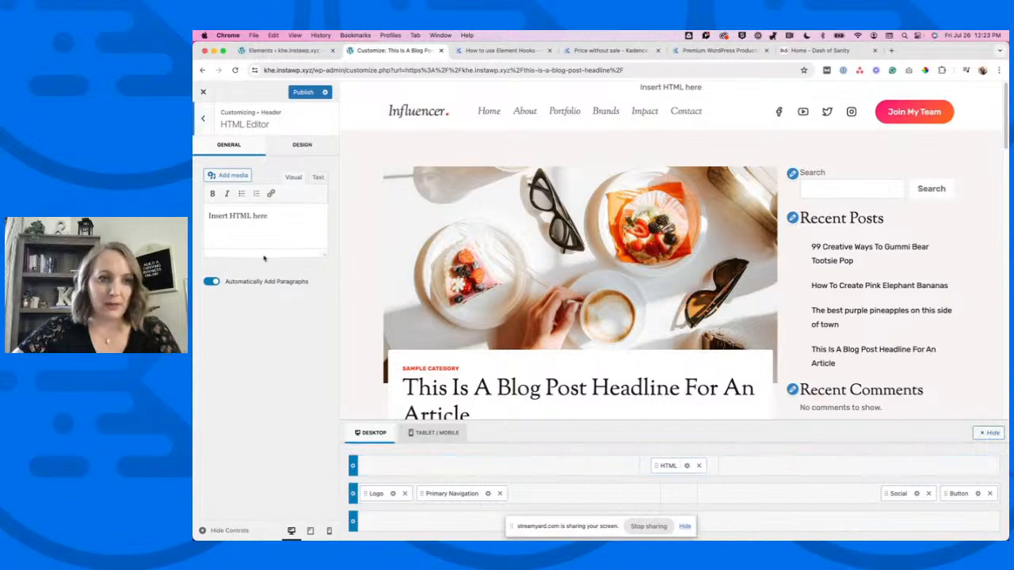
drag(269, 215, 204, 215)
key(BackSpace)
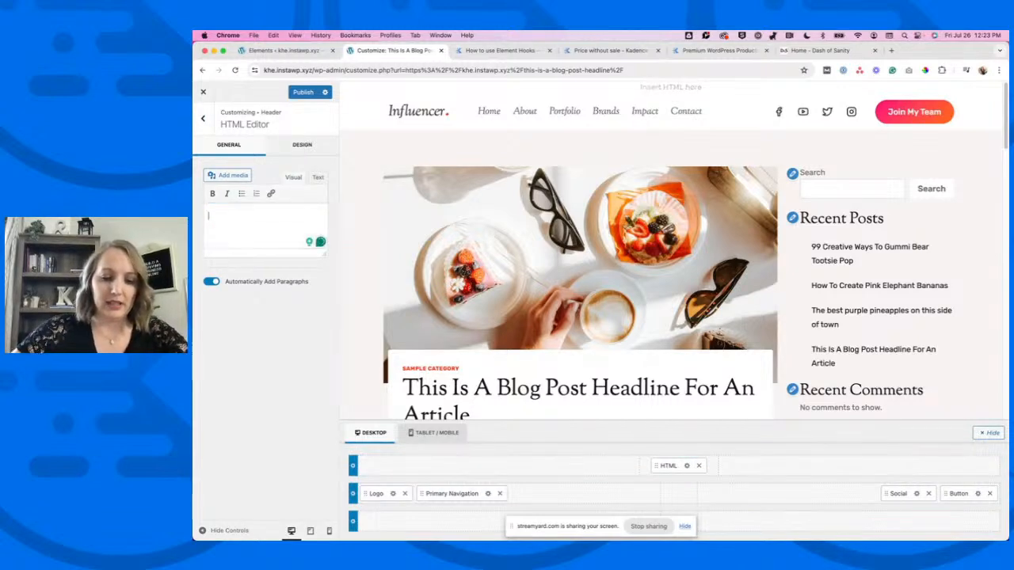
key(super+v)
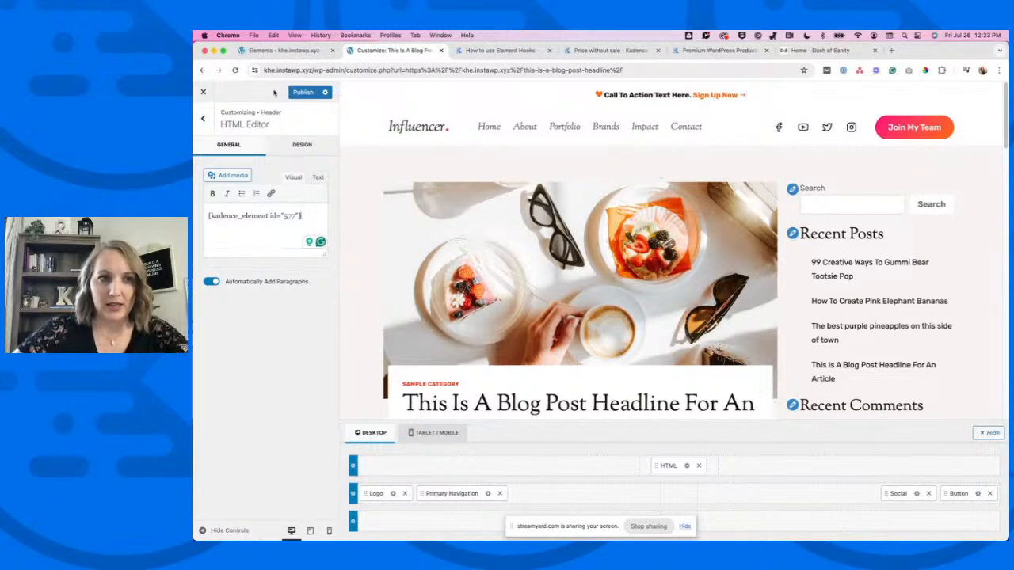
click(301, 93)
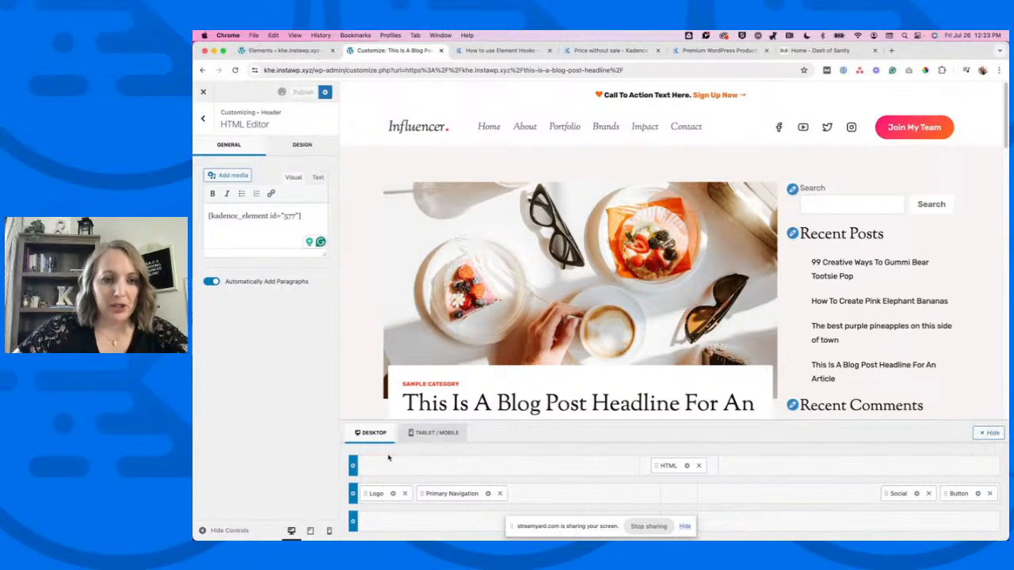
Set the header top row's desktop background to the light beige palette colour just darker than F7F4F1, publish, and leave the Customizer.
click(353, 467)
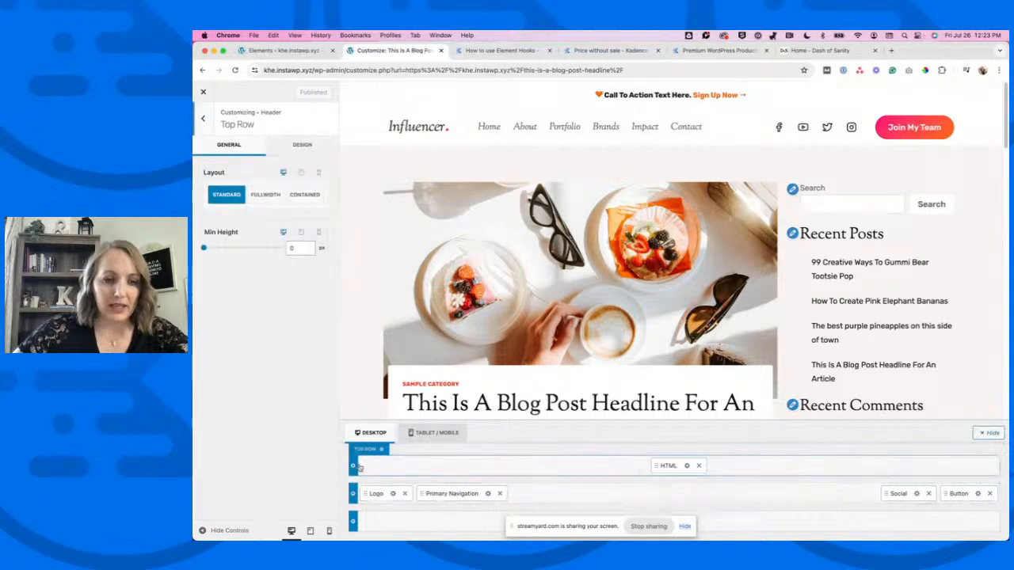
click(304, 145)
click(314, 200)
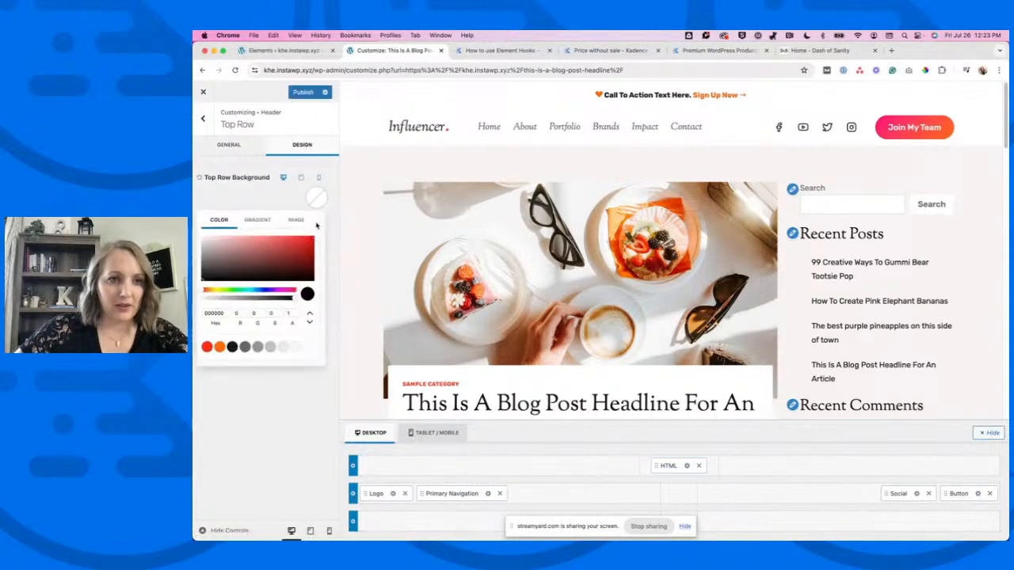
click(295, 348)
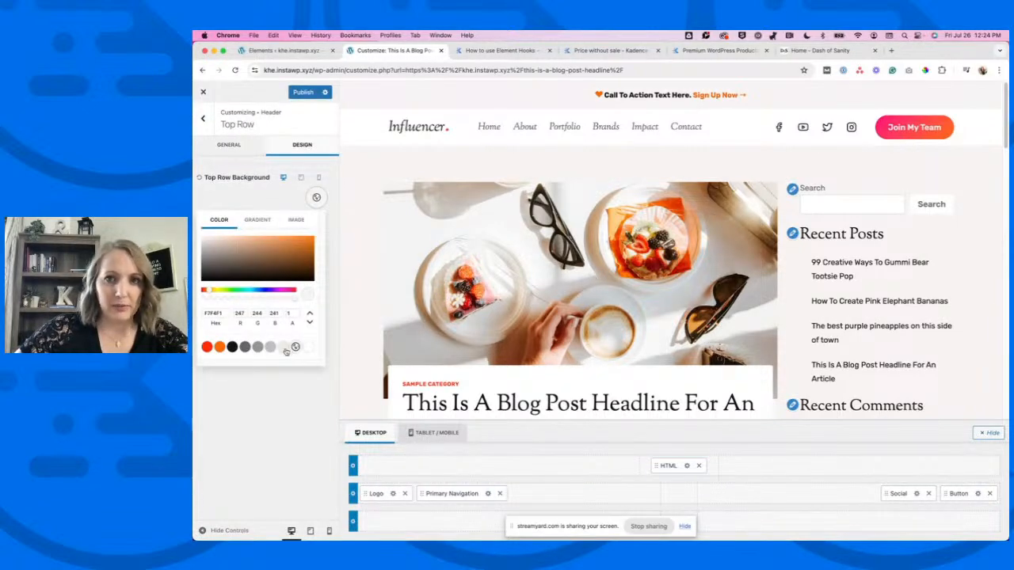
click(283, 347)
click(305, 93)
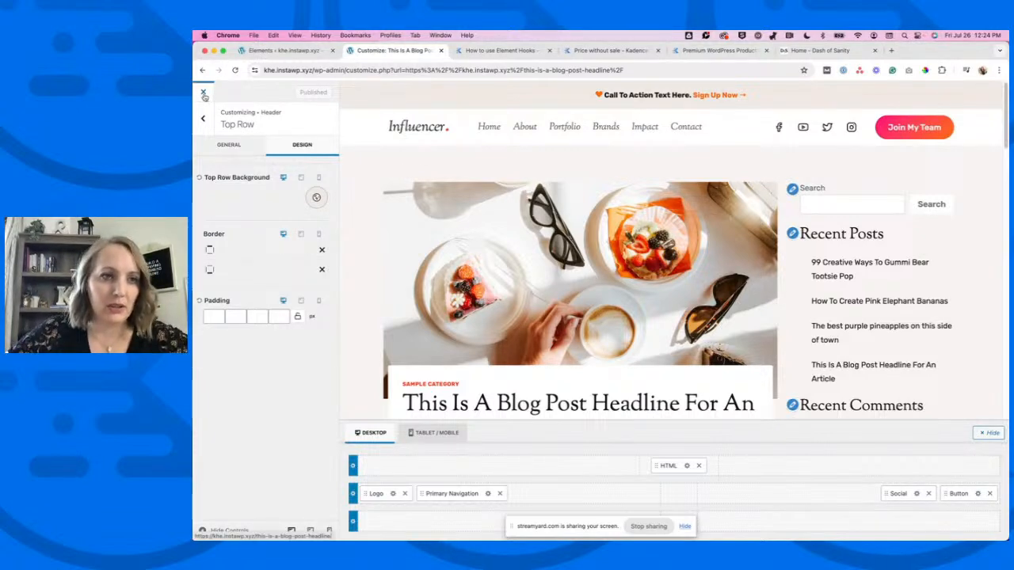
click(203, 95)
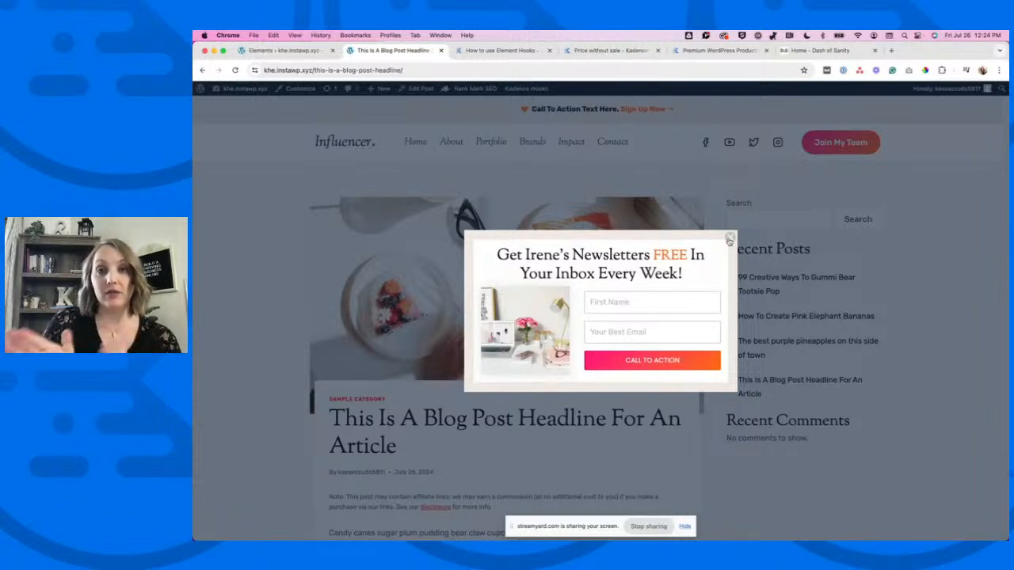
Review the Kadence pricing page, comparing the features included in the Free, Essential Bundle and Full Bundle plans.
click(610, 50)
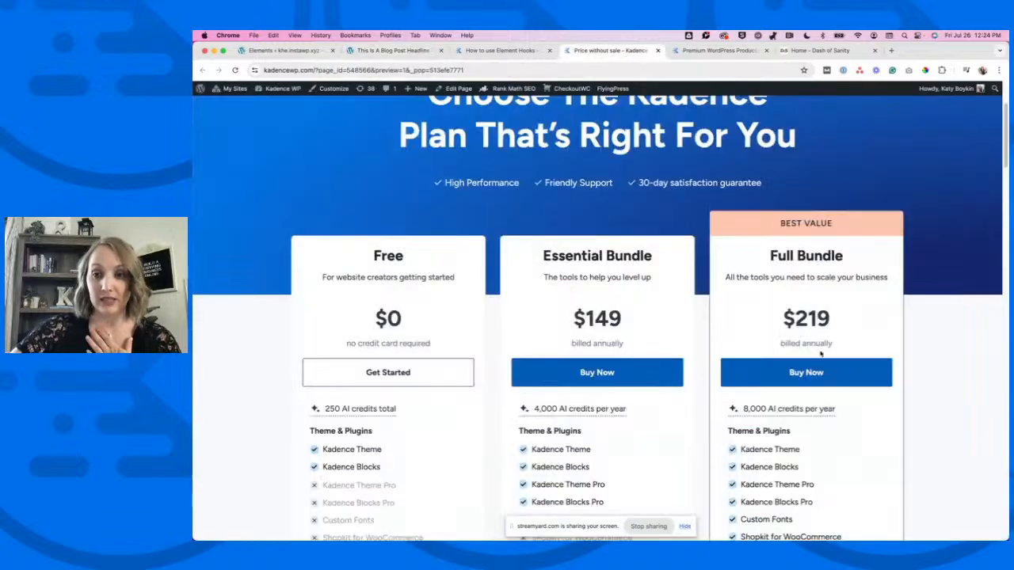
scroll(822, 265, down, 2)
scroll(847, 339, down, 3)
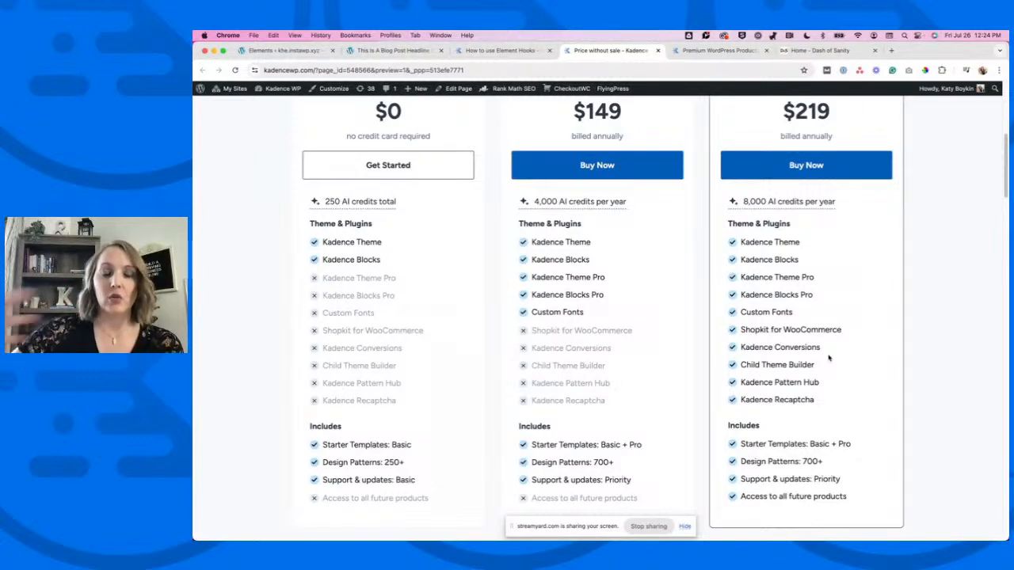
Test the Sign Up Now link in the live post's top row by opening and closing the newsletter pop-up.
click(291, 52)
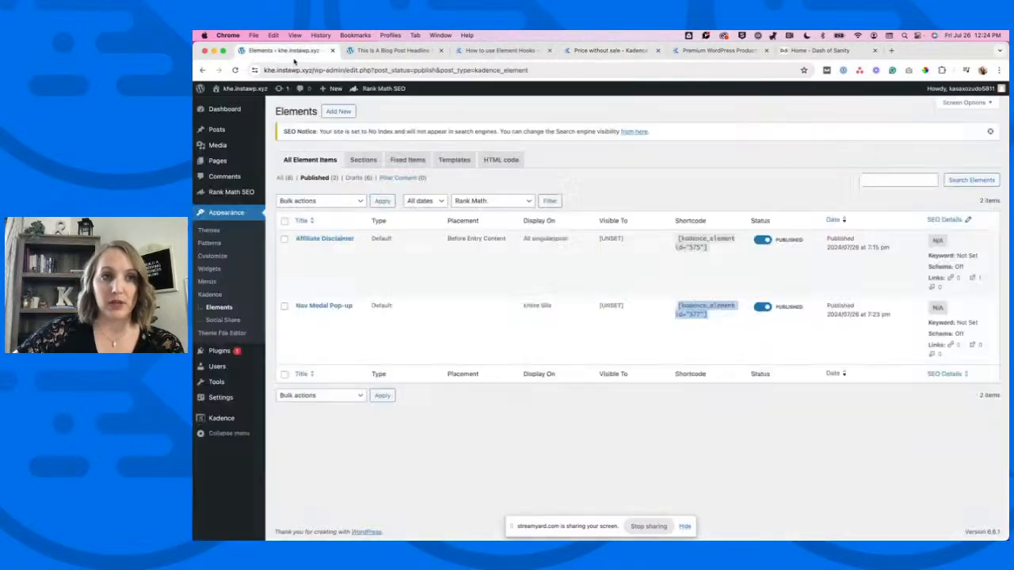
click(394, 51)
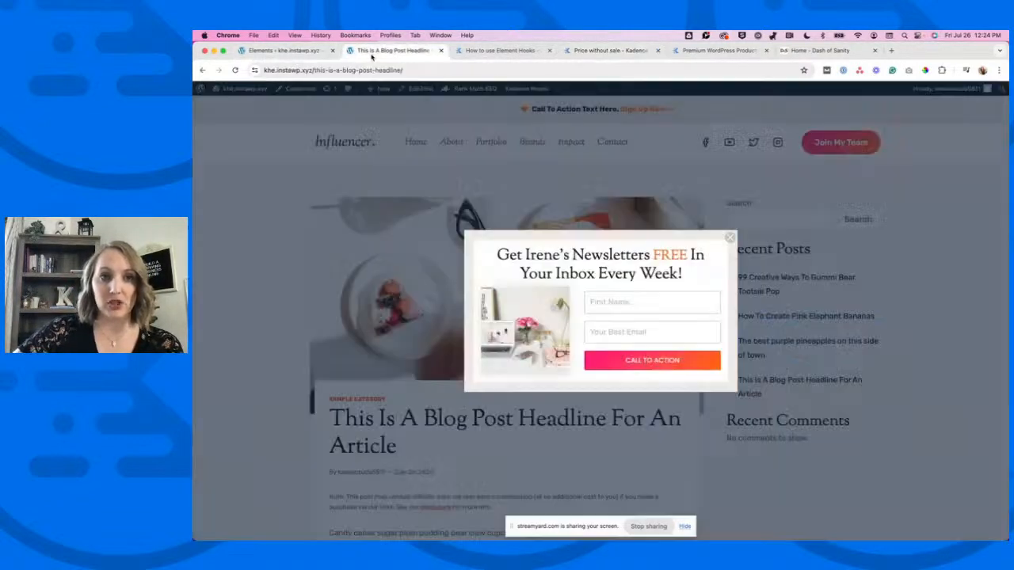
click(730, 238)
click(640, 109)
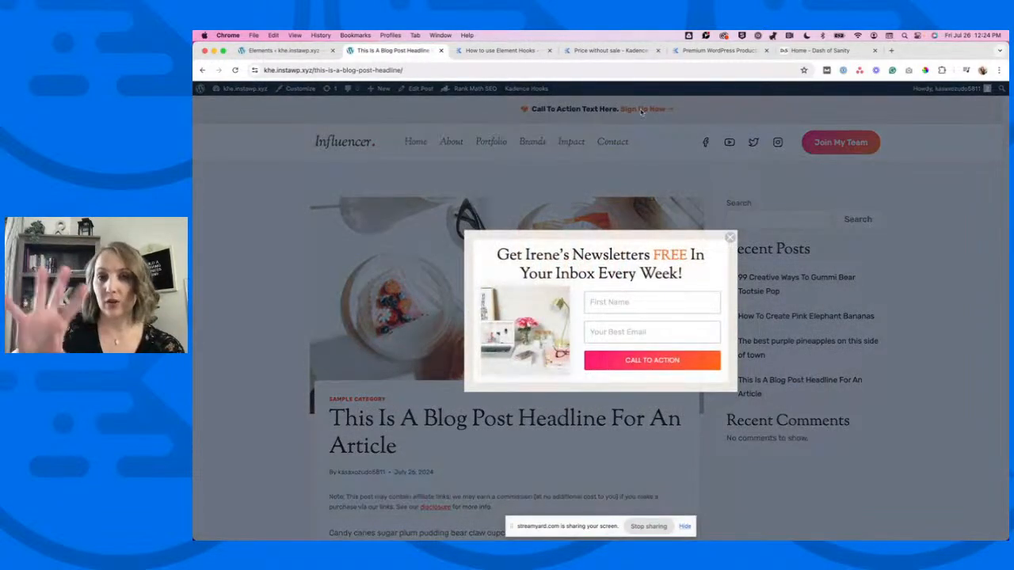
click(729, 238)
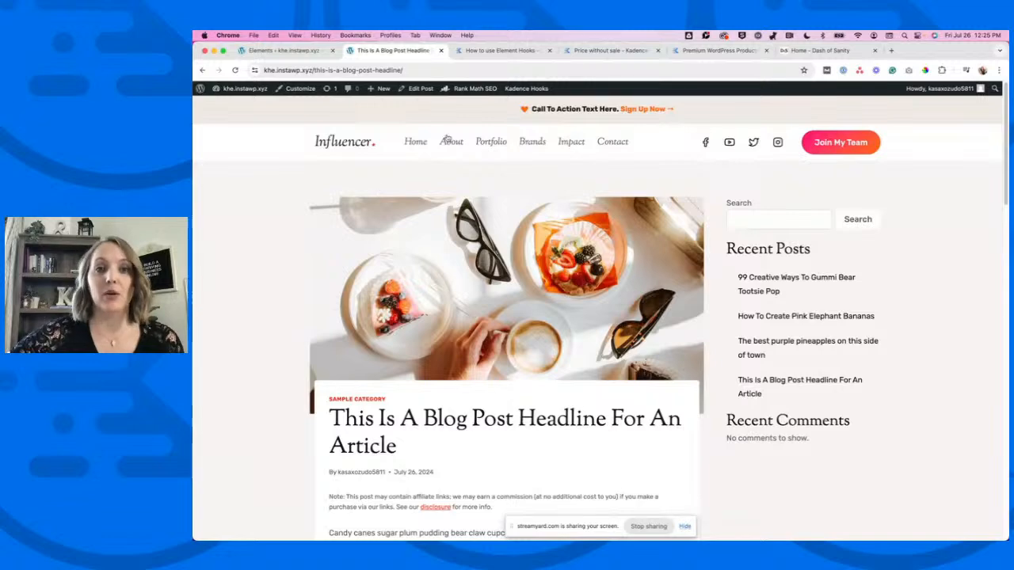
click(641, 111)
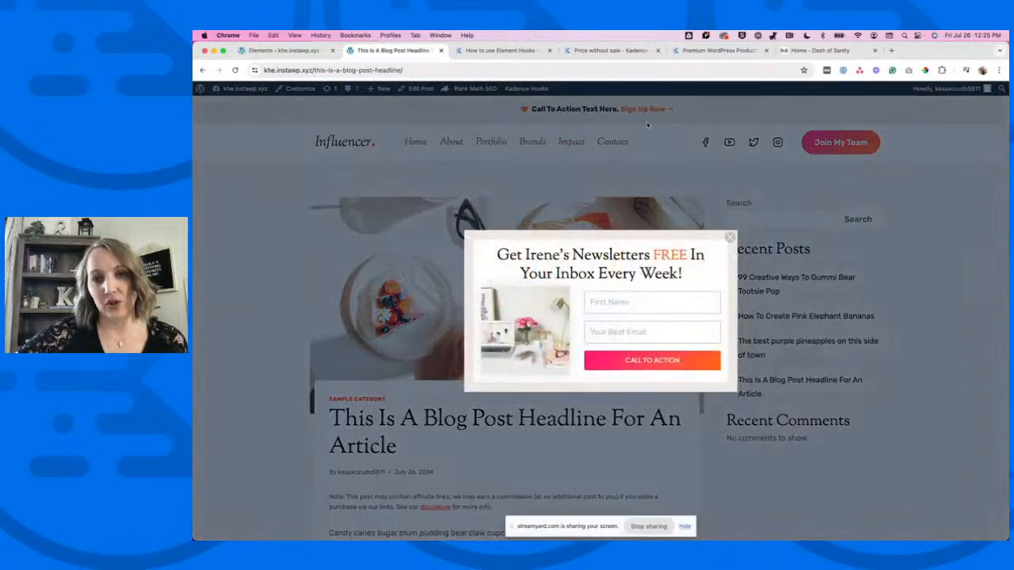
click(731, 239)
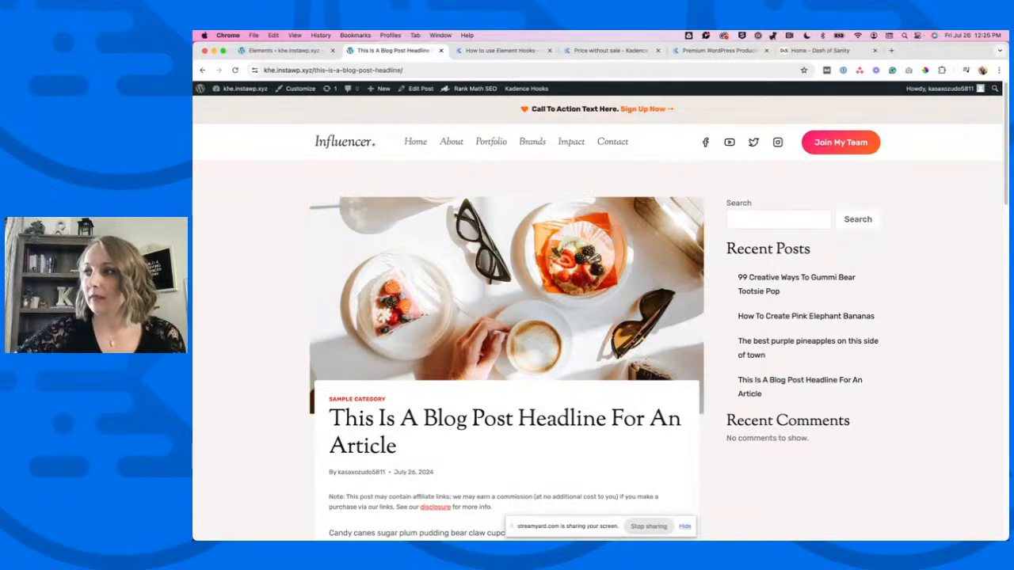
List all Kadence elements and open the Opt-In Box (Lead Magnet) draft for editing.
click(284, 51)
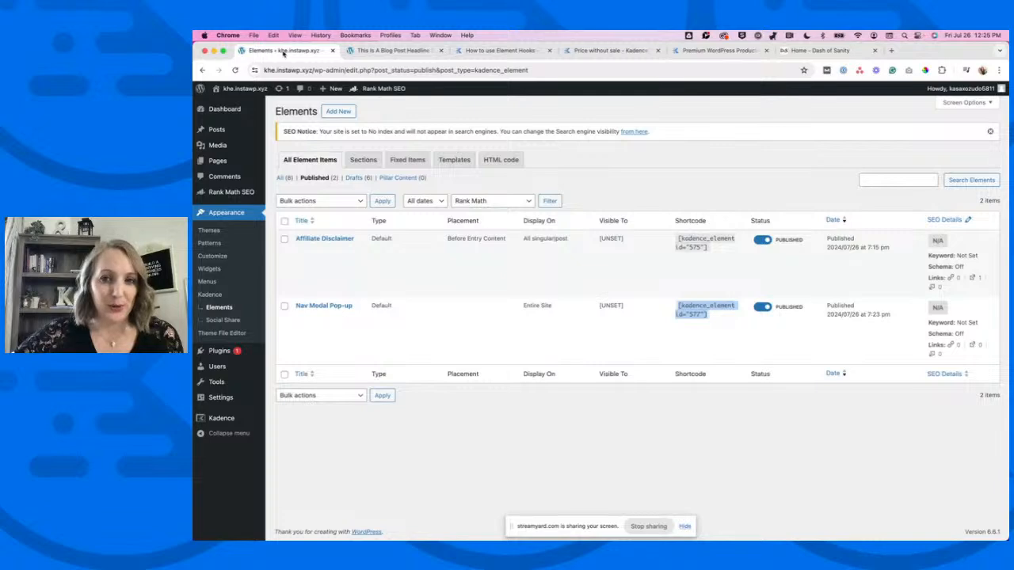
click(516, 447)
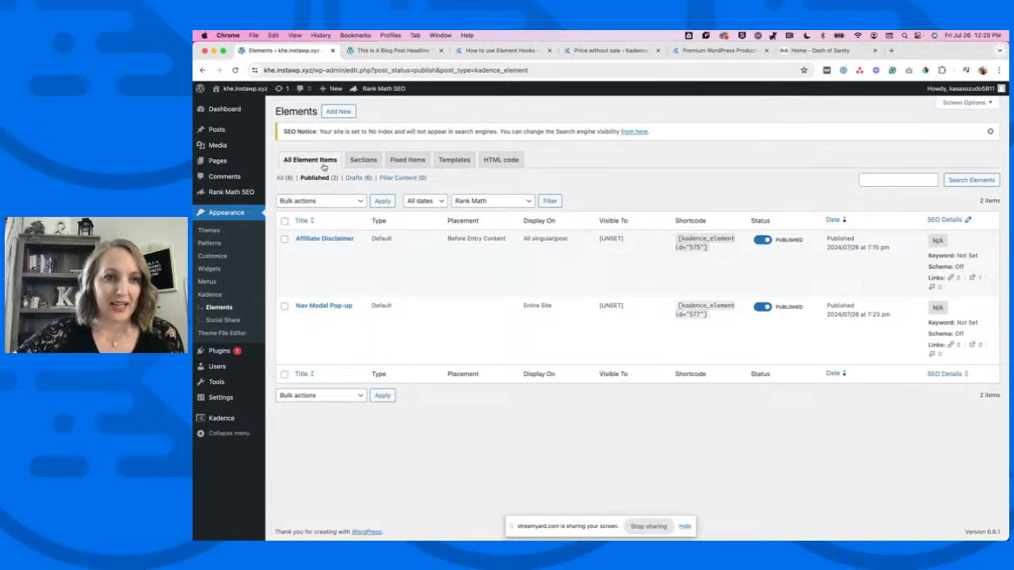
click(282, 177)
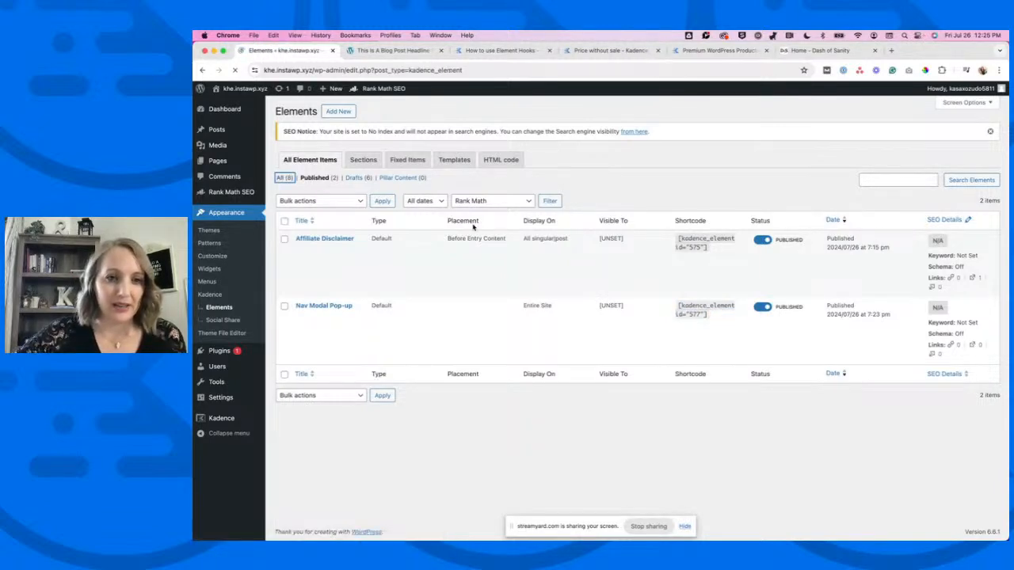
scroll(432, 324, down, 1)
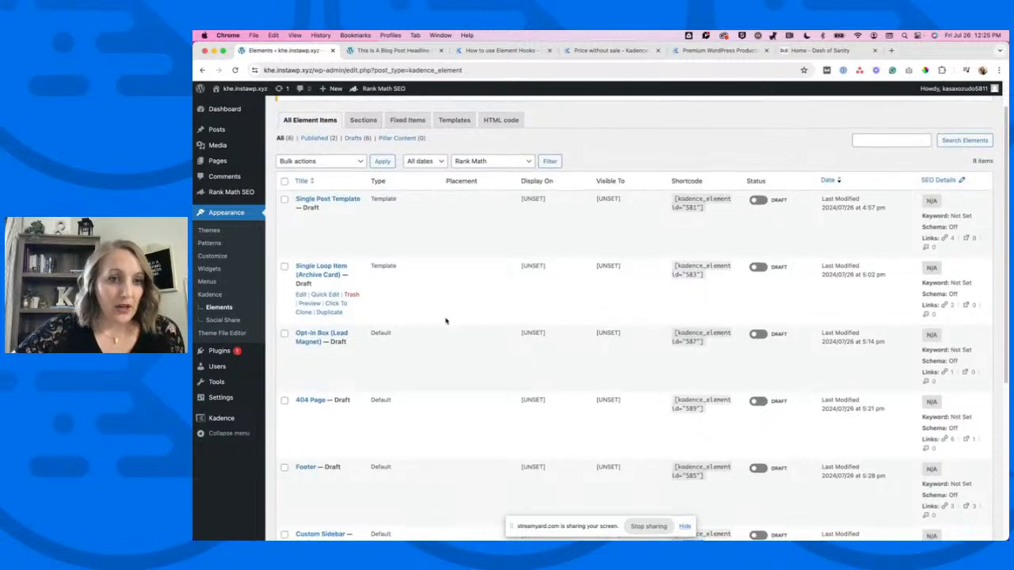
scroll(445, 321, down, 2)
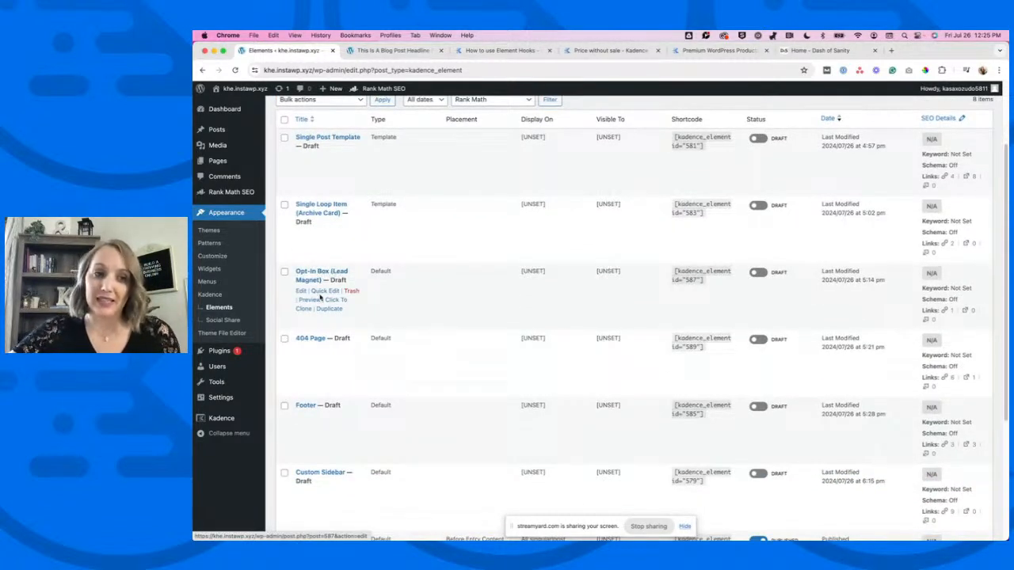
click(301, 290)
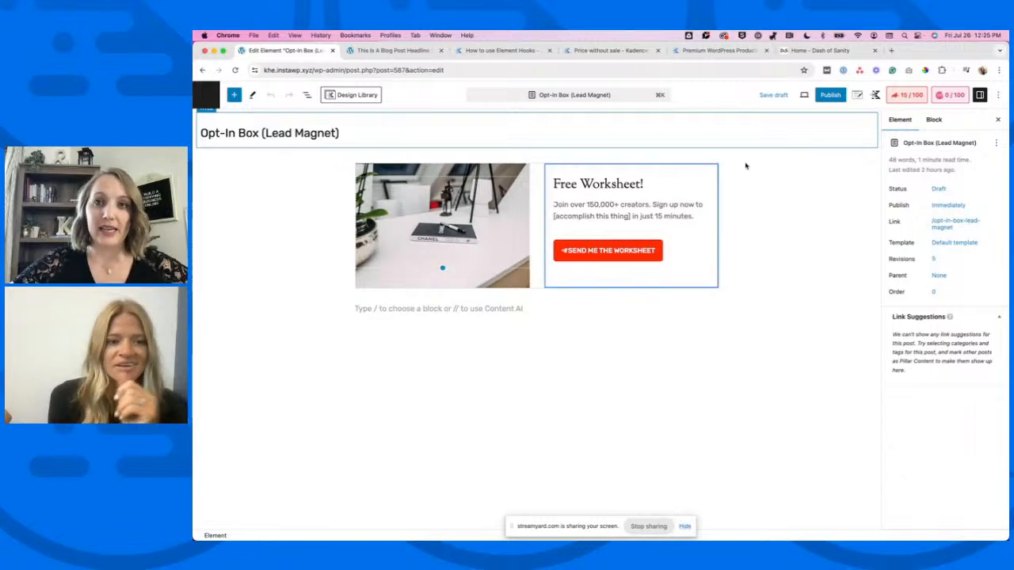
Set the editor width to 900 px in the Opt-In Box element's preview settings.
click(858, 95)
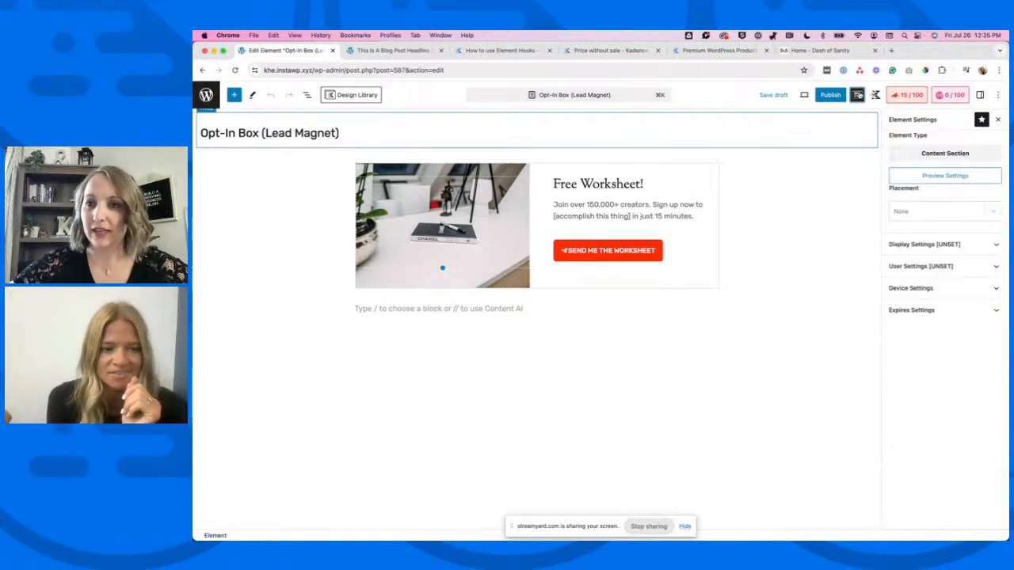
click(946, 176)
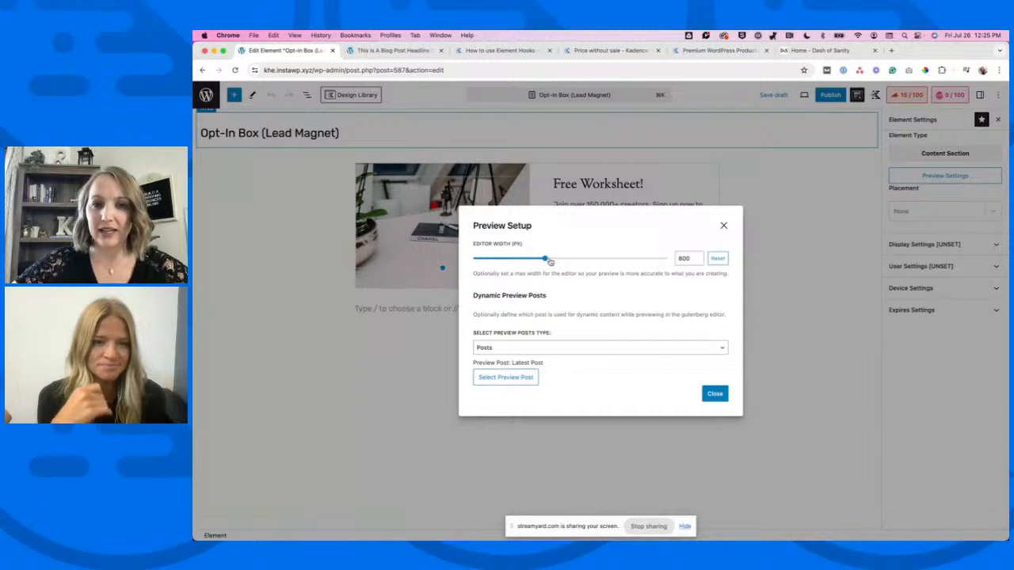
mouse_move(545, 259)
mouse_down()
mouse_move(610, 260)
mouse_move(552, 266)
mouse_up()
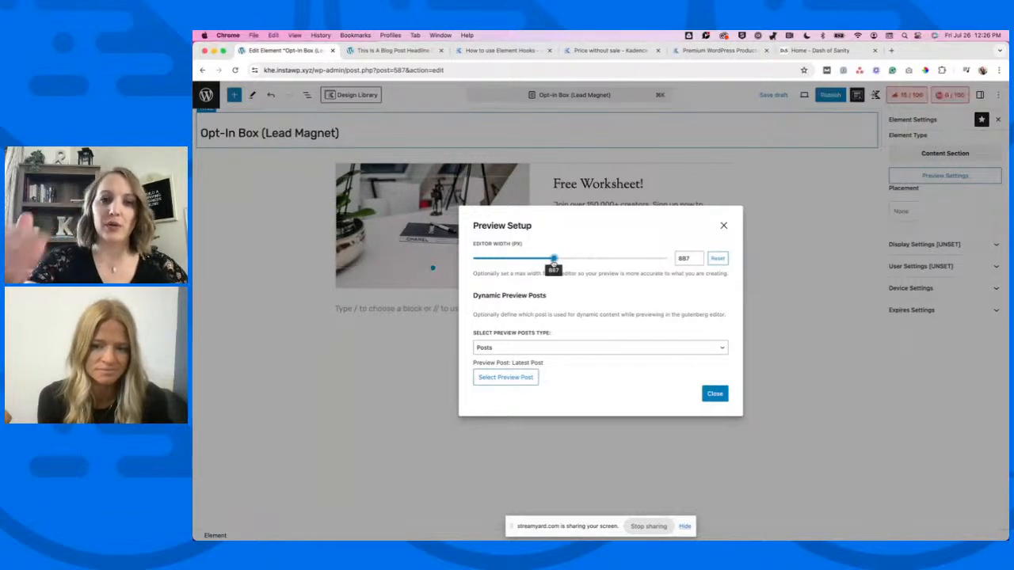
click(688, 259)
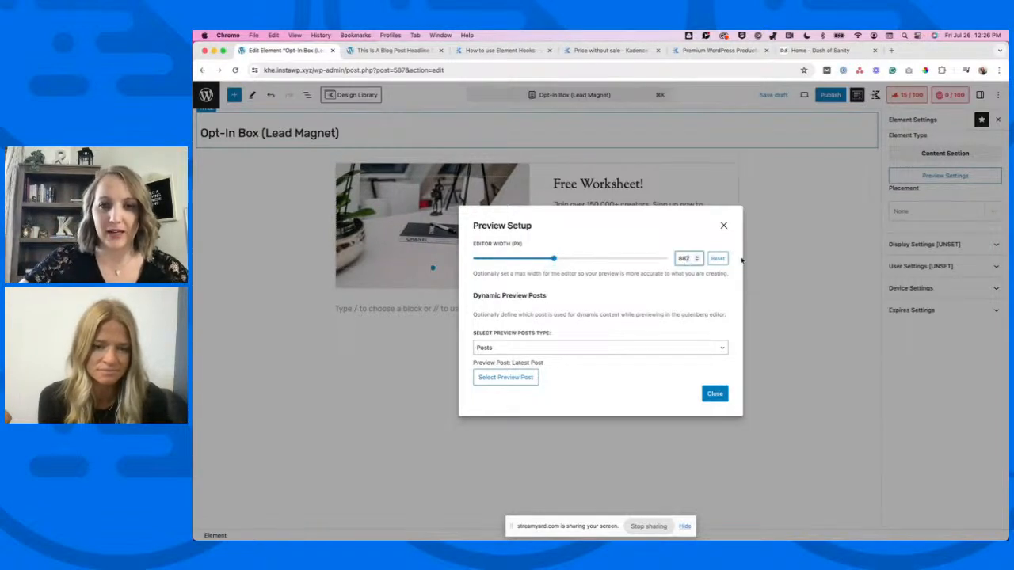
key(Up)
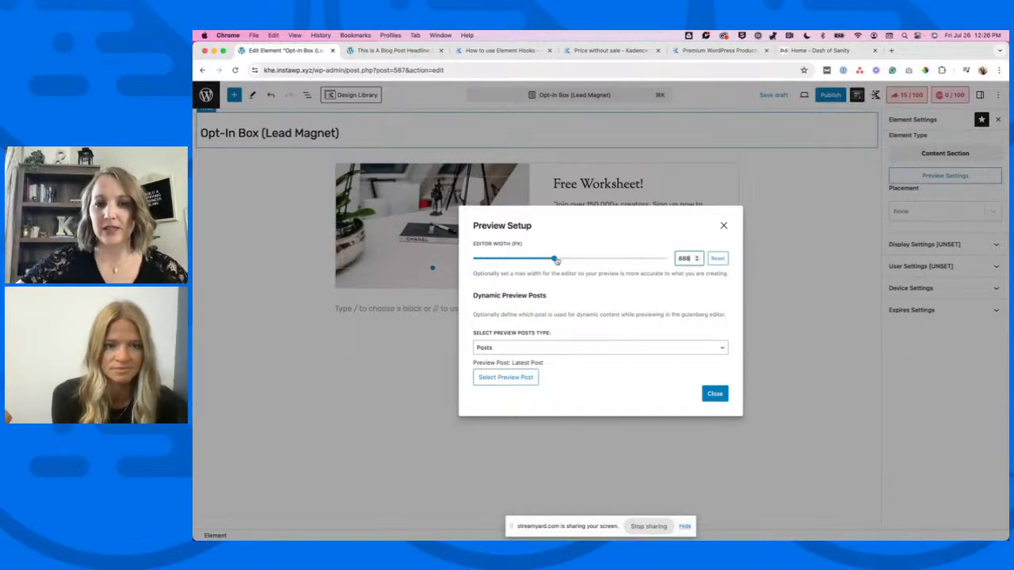
mouse_move(554, 259)
mouse_down()
mouse_move(681, 263)
mouse_move(555, 261)
mouse_up()
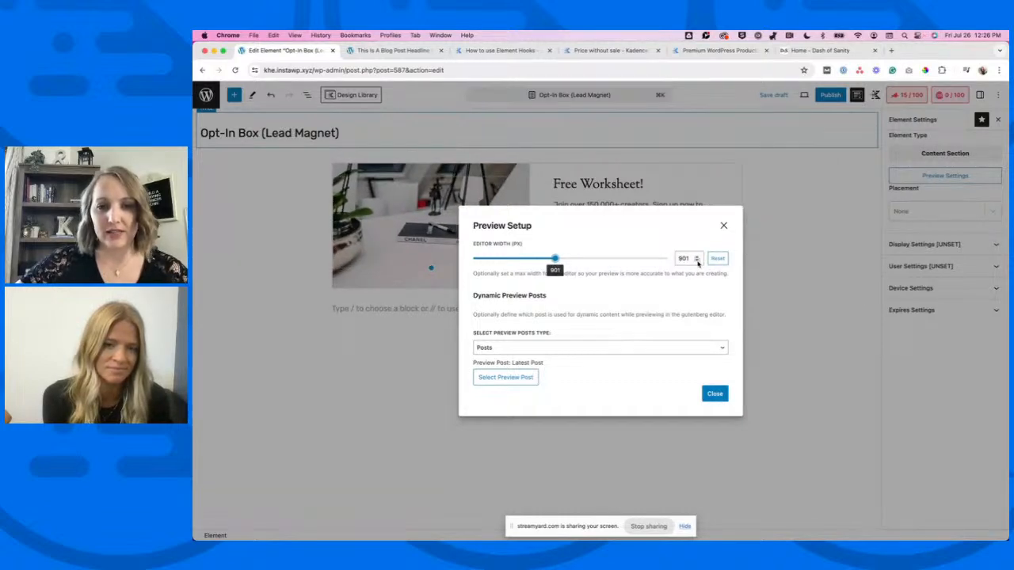
click(696, 261)
Check the available preview post types, keep Posts selected, and close the preview setup.
click(511, 350)
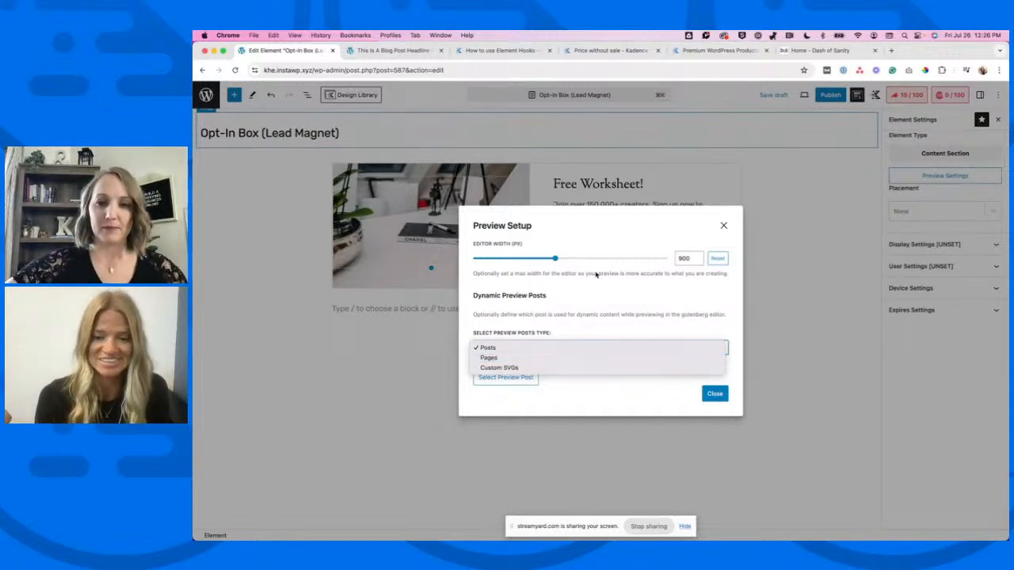
click(610, 228)
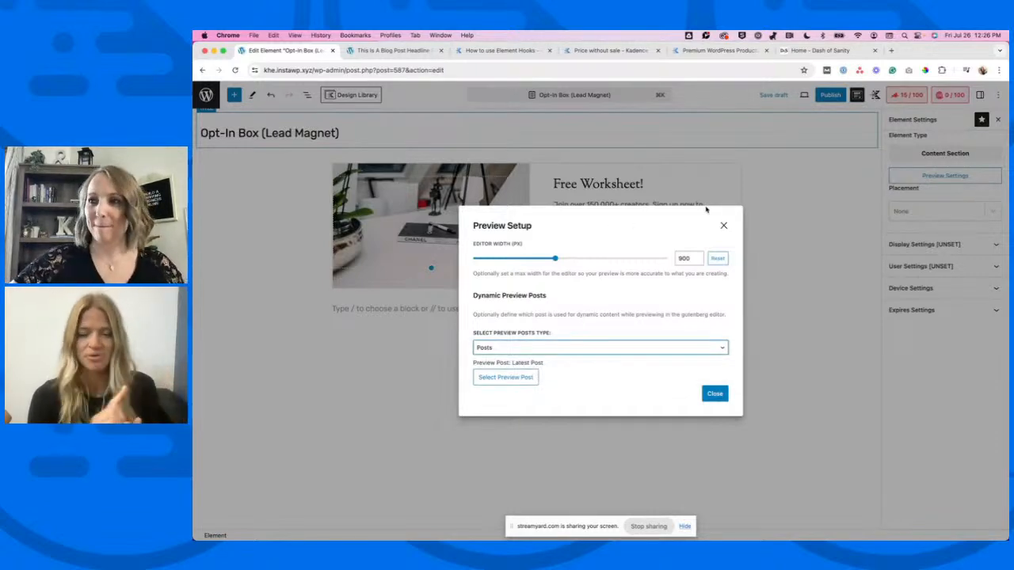
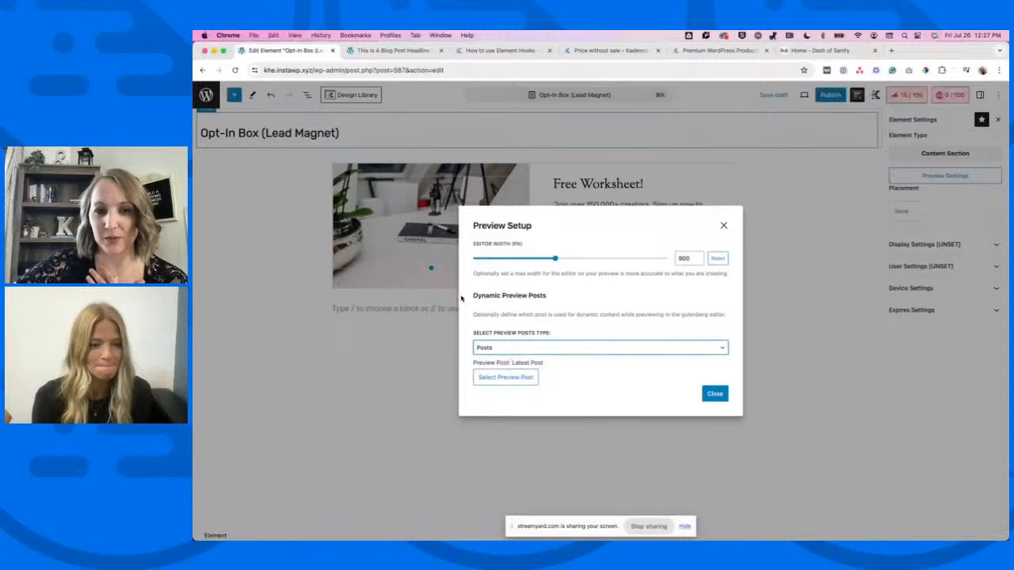
click(523, 347)
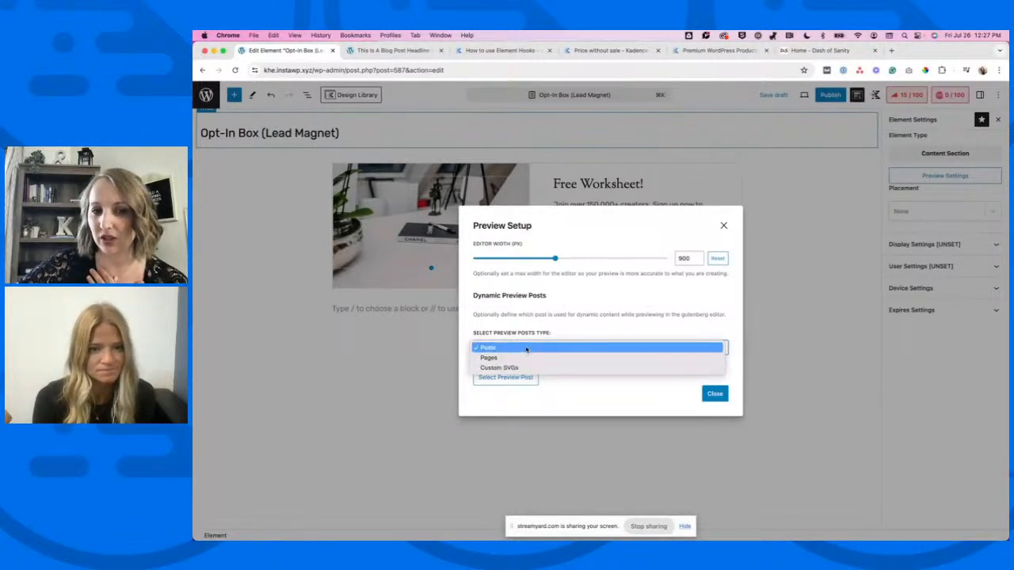
click(513, 347)
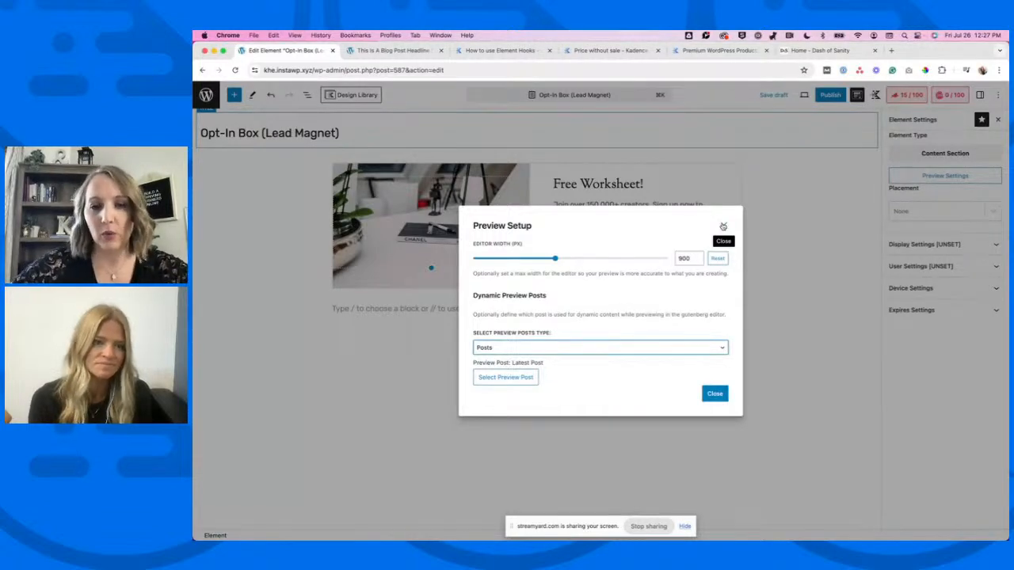
click(721, 227)
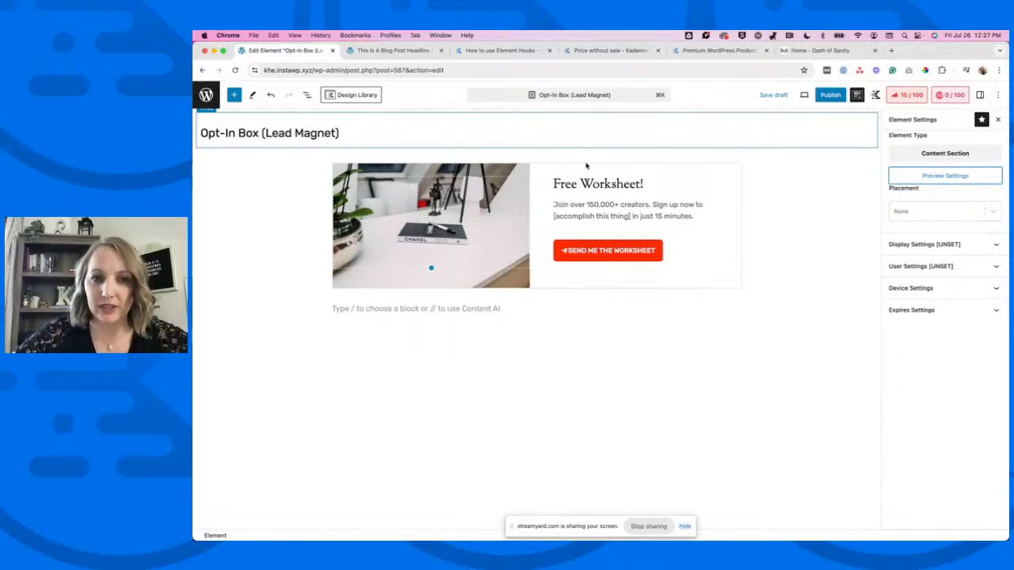
Expand the opt-in box's row layout and its two sections, and examine the image section's background style settings.
click(306, 95)
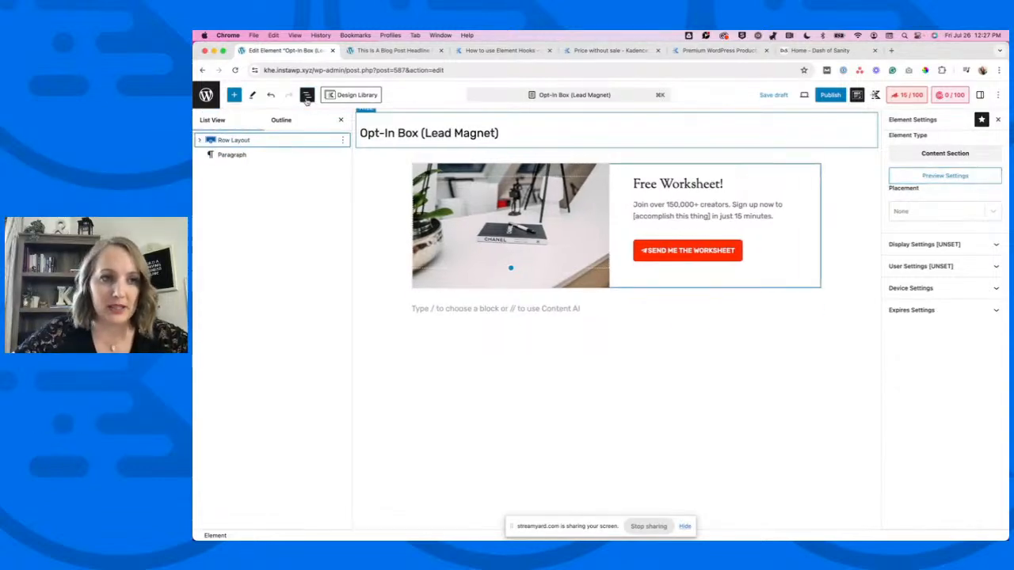
click(200, 140)
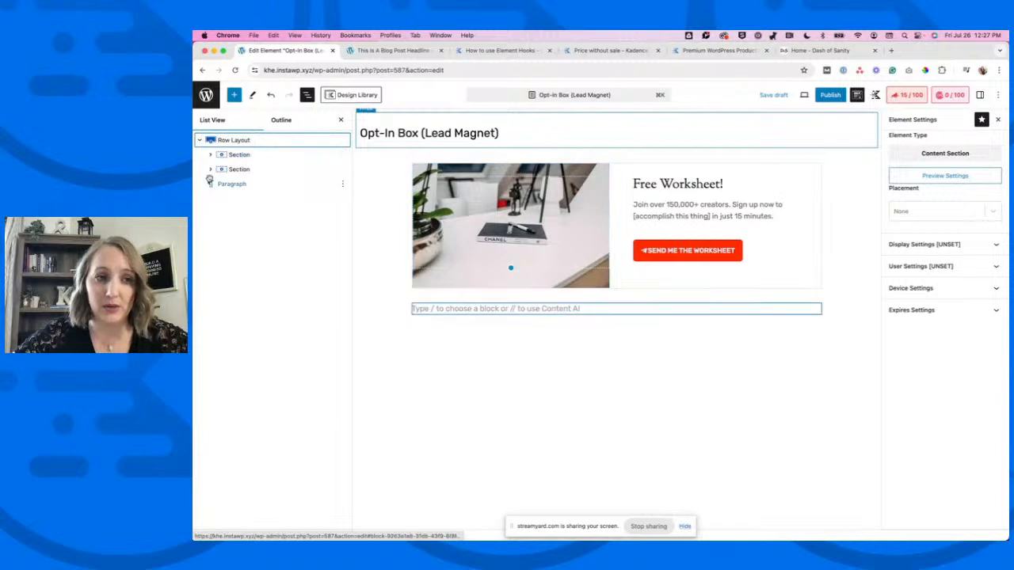
click(211, 155)
click(210, 185)
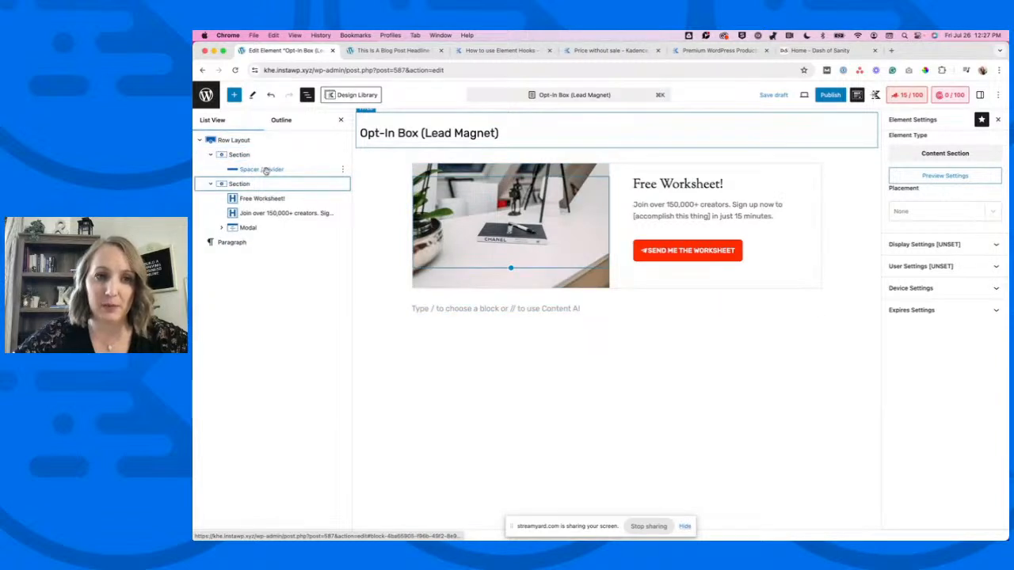
click(567, 180)
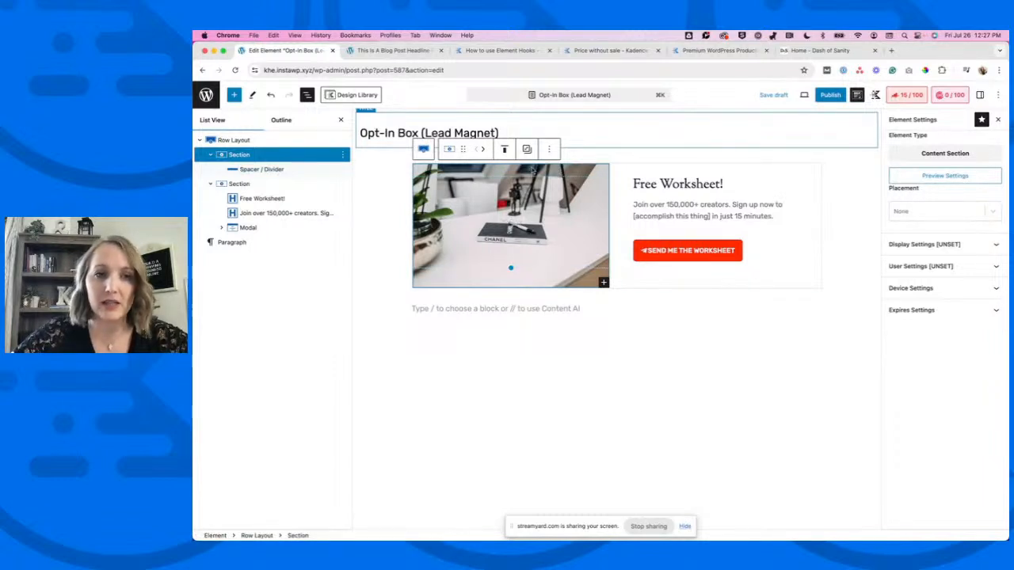
click(980, 94)
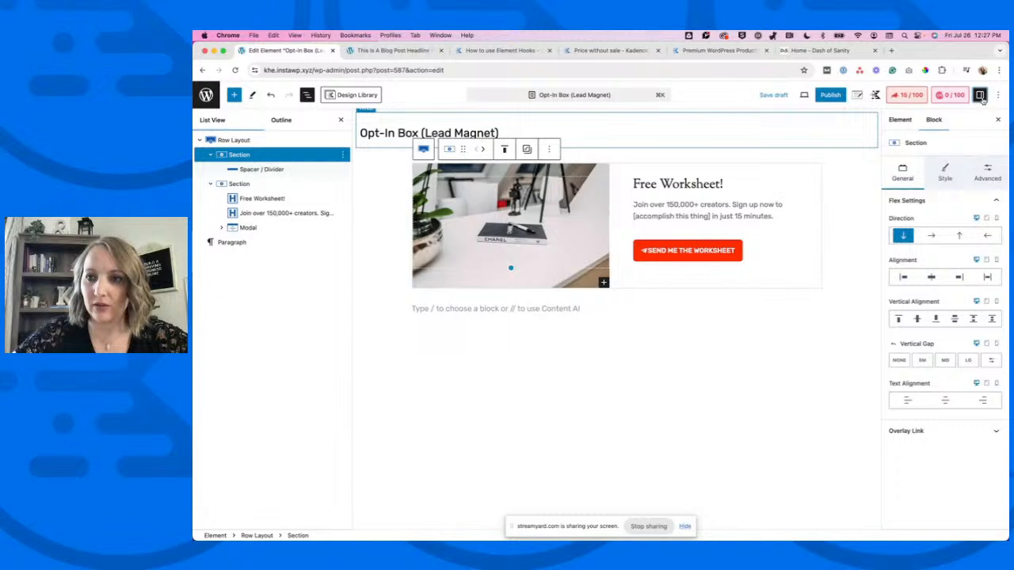
click(942, 173)
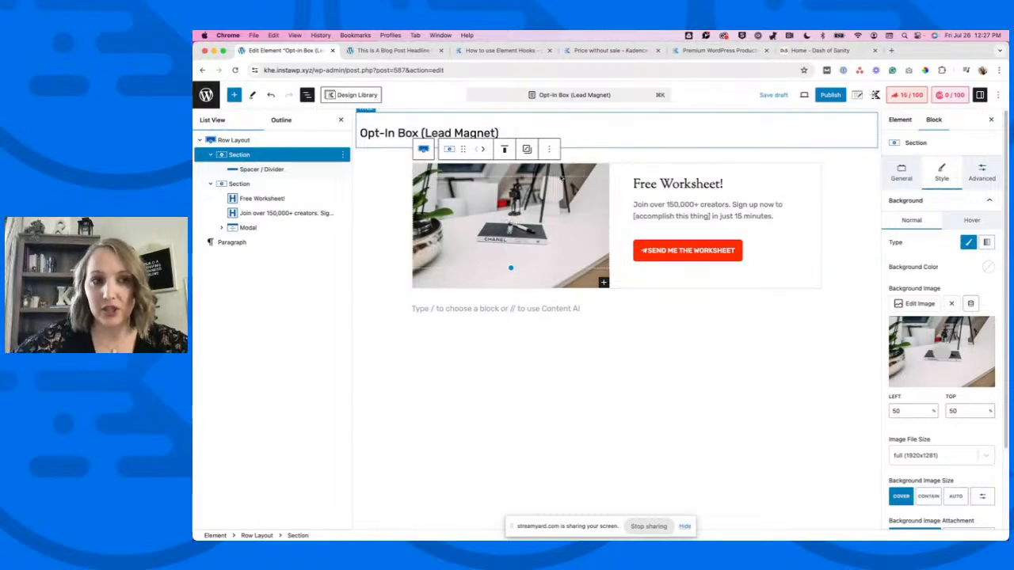
Inspect the text section's heading, description and worksheet button, and preview the button's modal content before closing it.
click(679, 183)
drag(634, 184, 719, 183)
click(673, 198)
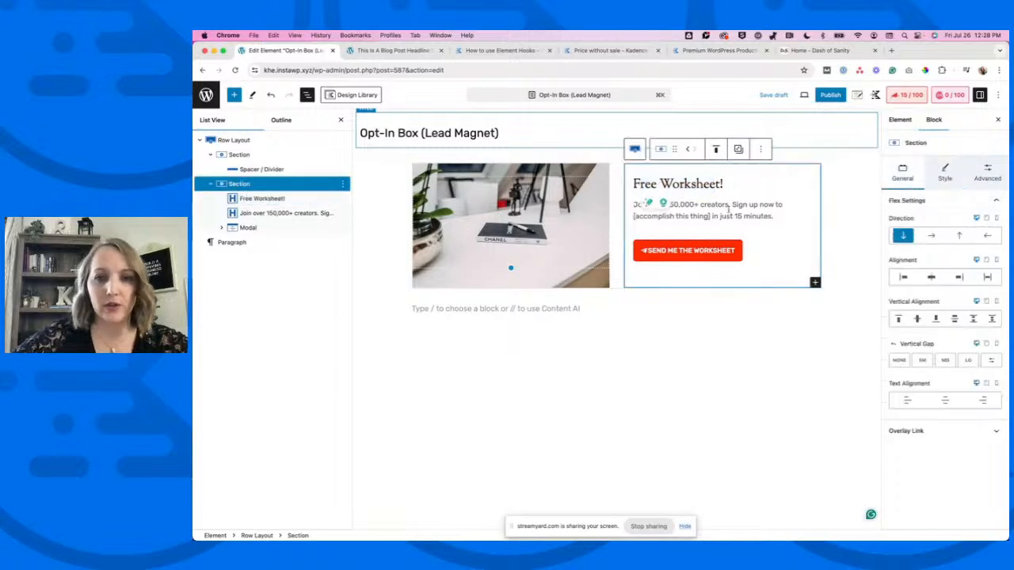
click(737, 210)
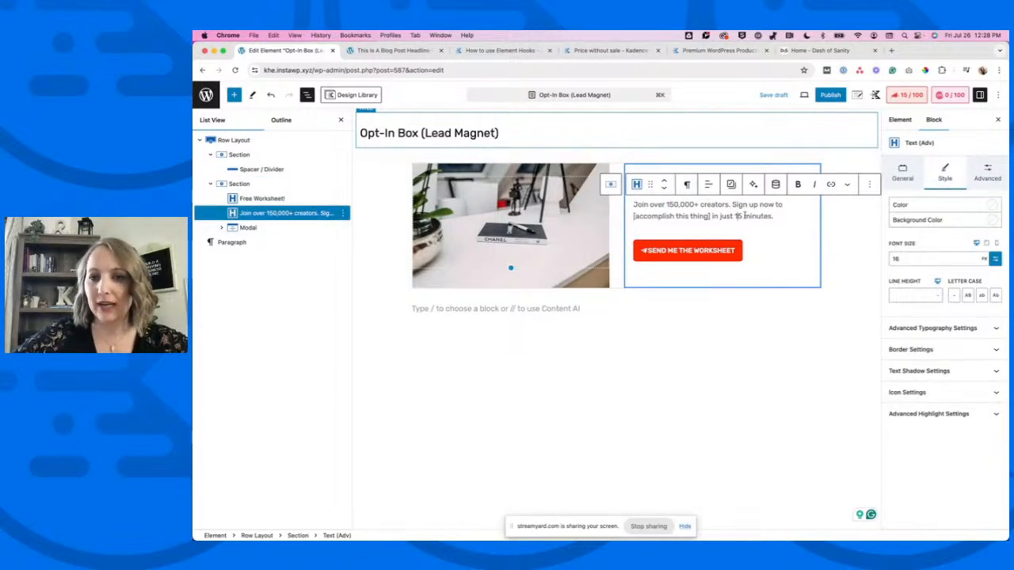
click(688, 250)
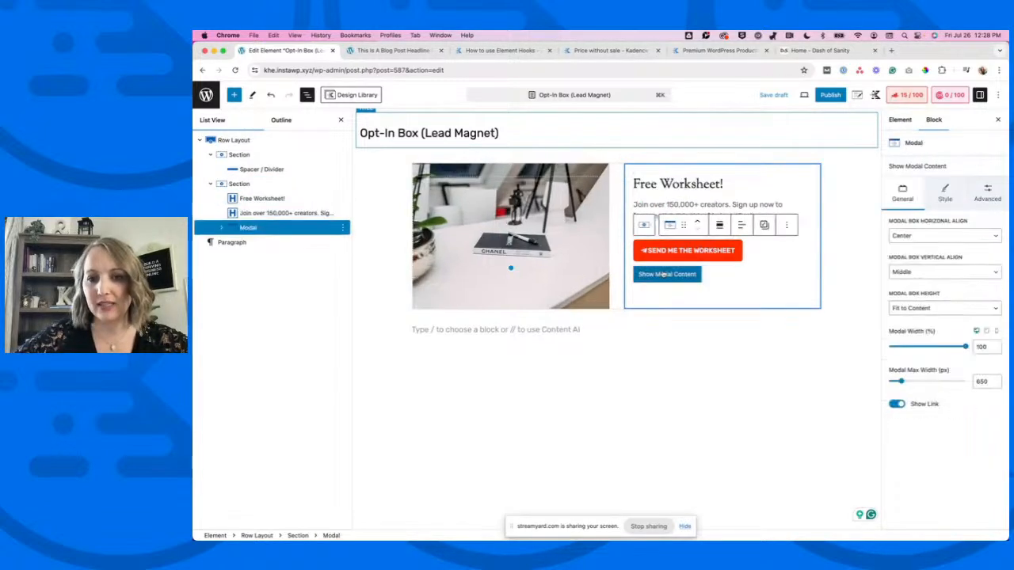
click(656, 274)
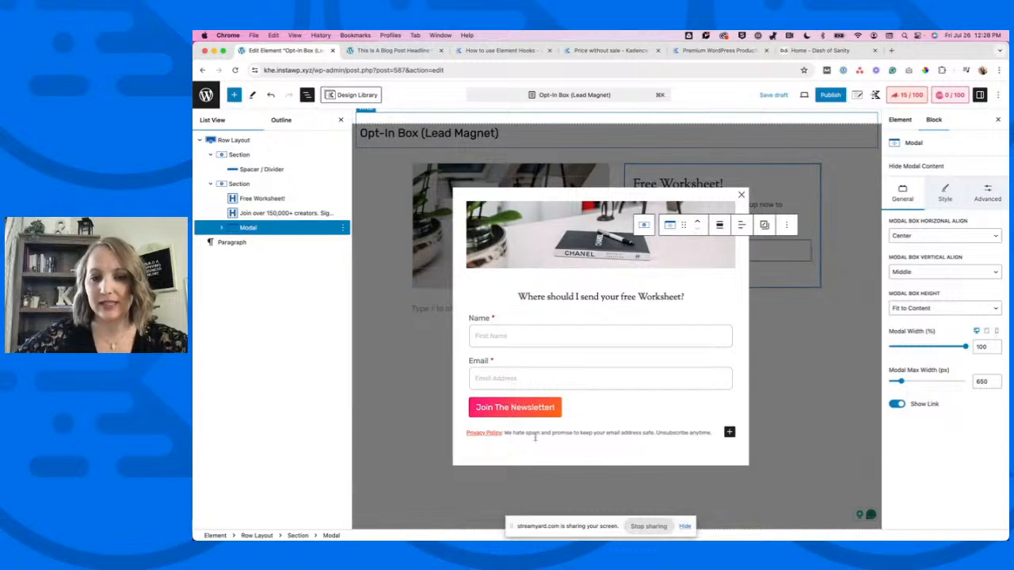
click(741, 195)
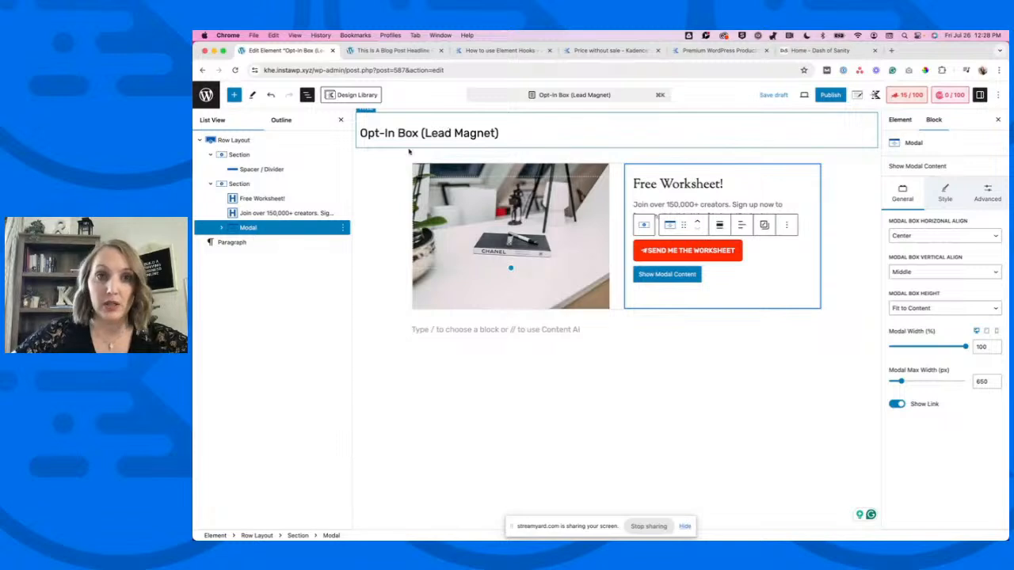
Publish the Opt-In Box (Lead Magnet) element and copy its shortcode from the Elements list.
click(830, 95)
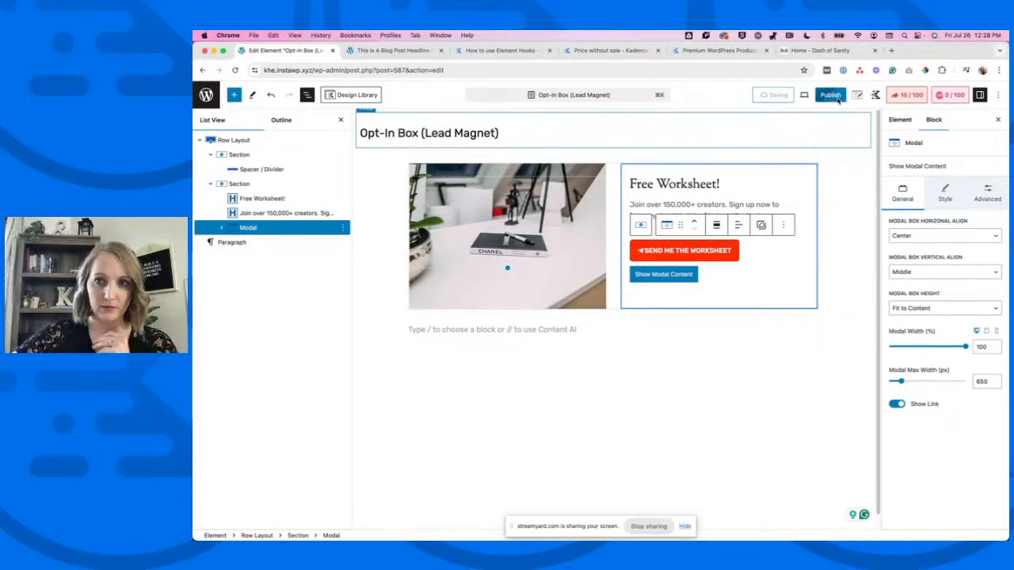
click(837, 99)
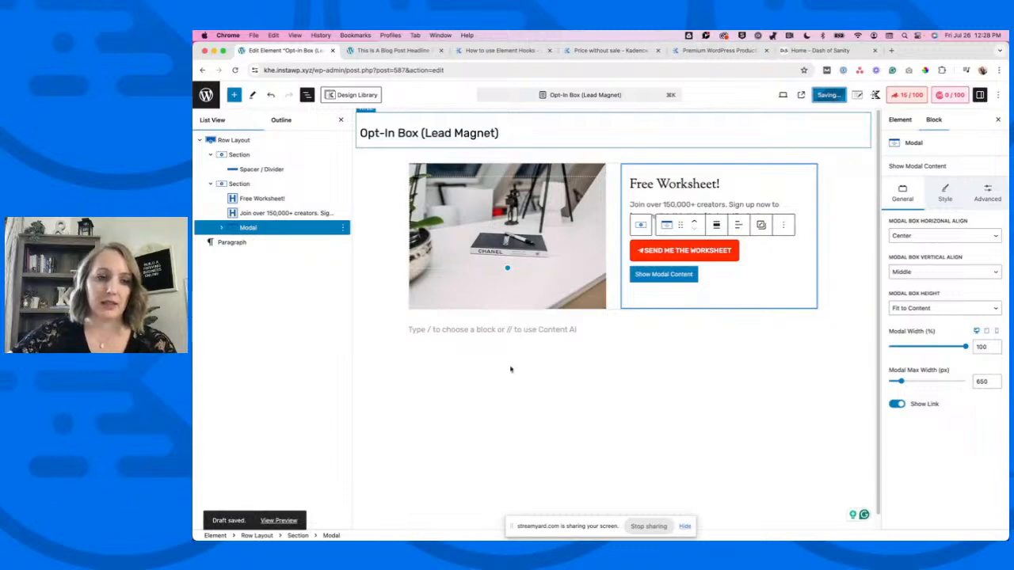
click(208, 96)
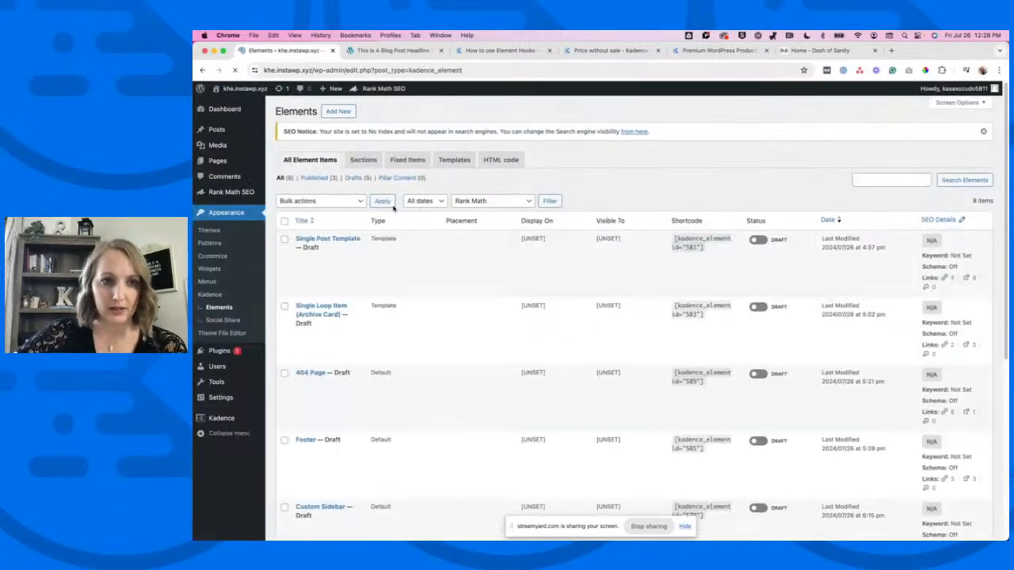
scroll(381, 327, down, 10)
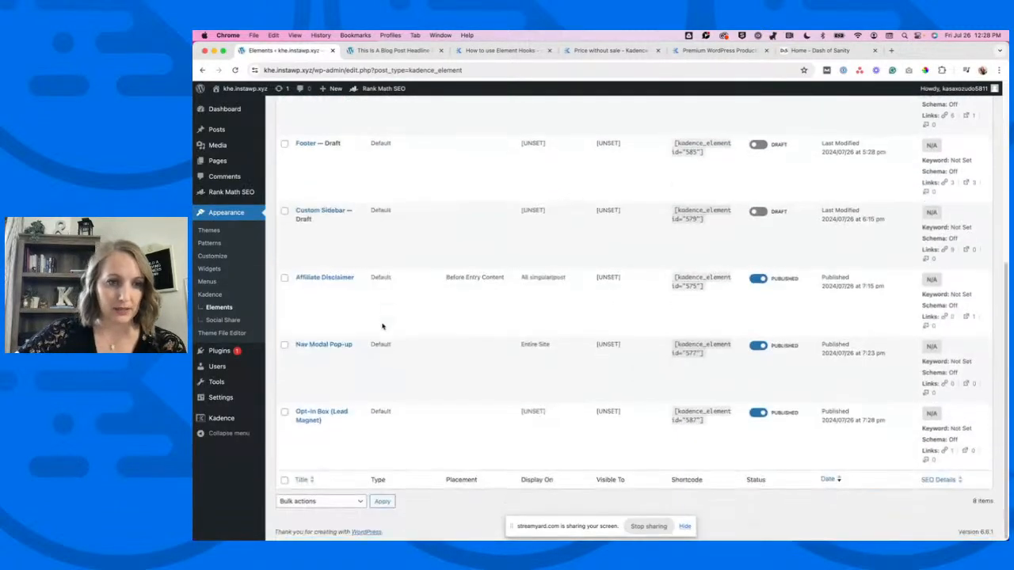
triple_click(700, 419)
right_click(700, 420)
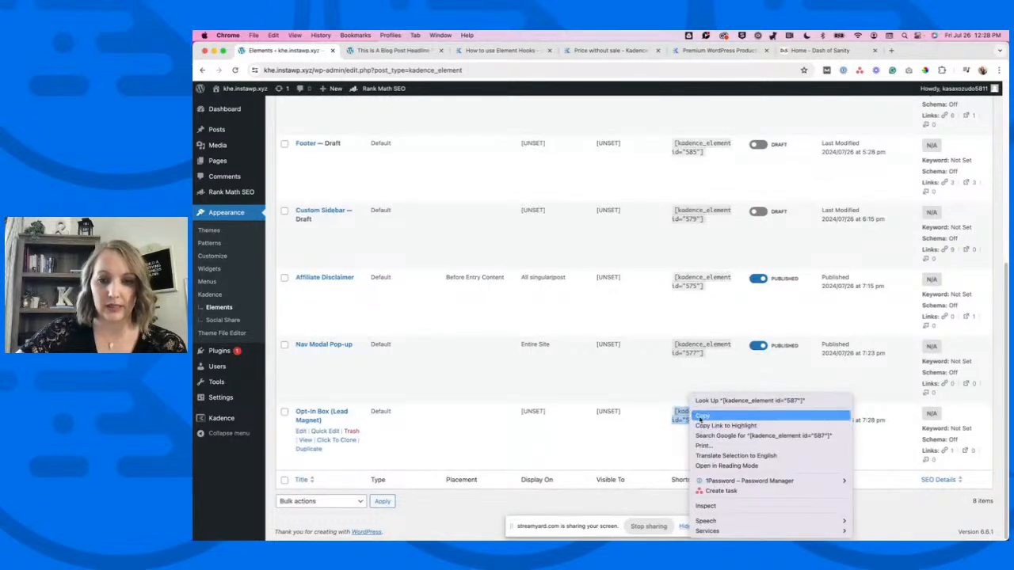
click(702, 417)
Edit the sample blog post, add a Shortcode block containing [kadence_element id="587"] above the first h3 sub-heading, and save the post.
click(393, 50)
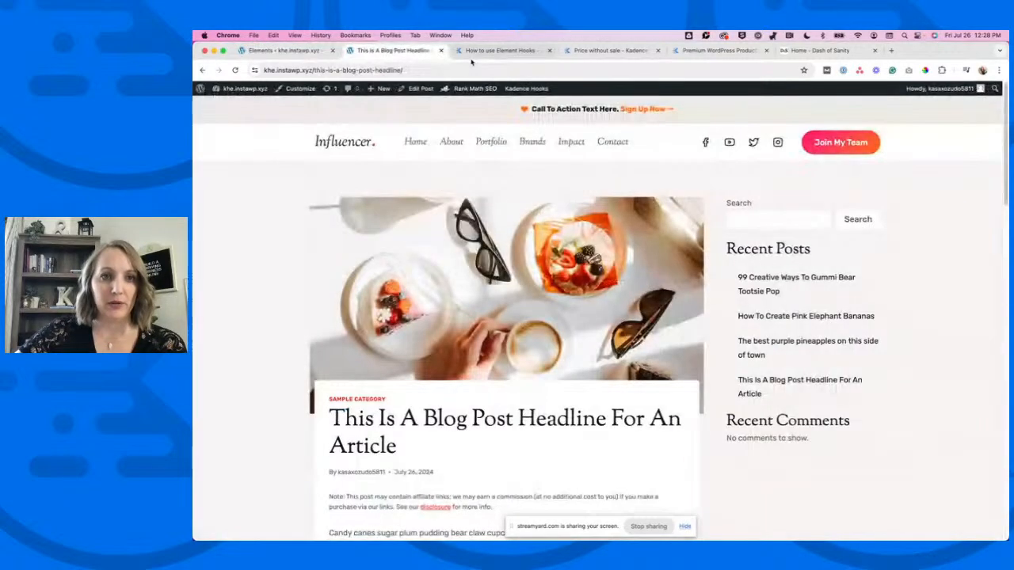
click(411, 93)
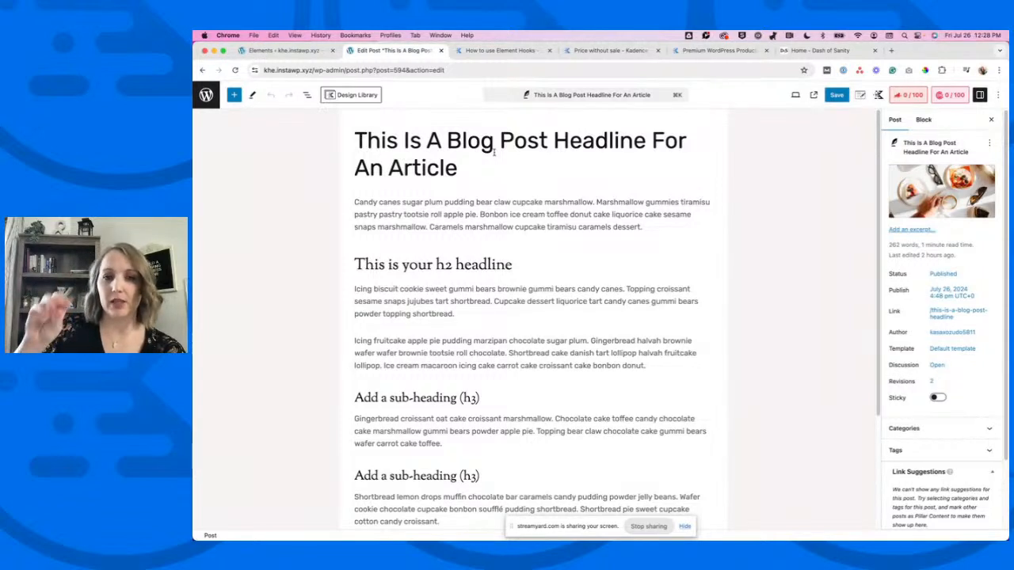
click(663, 363)
key(Return)
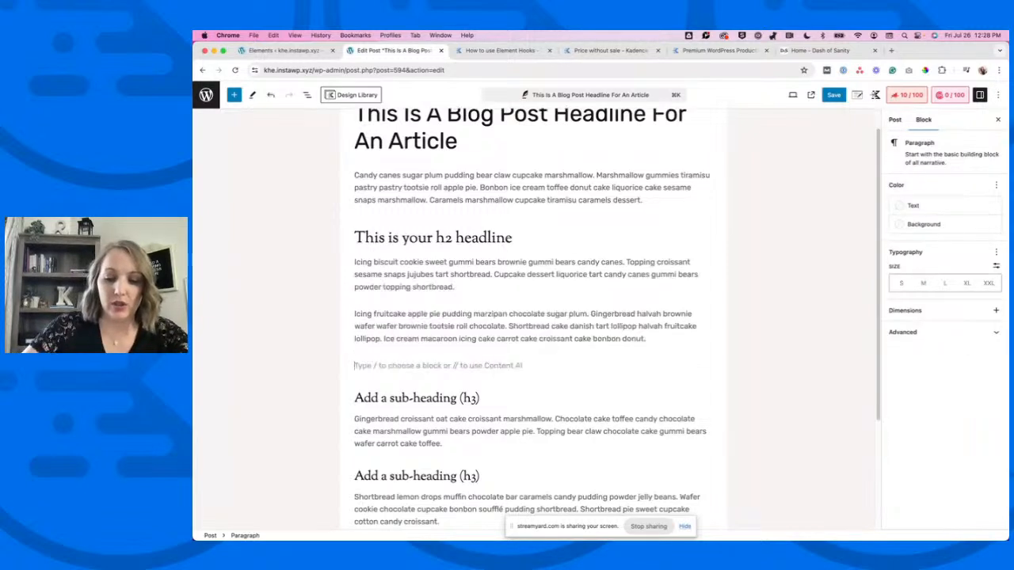
text(/short)
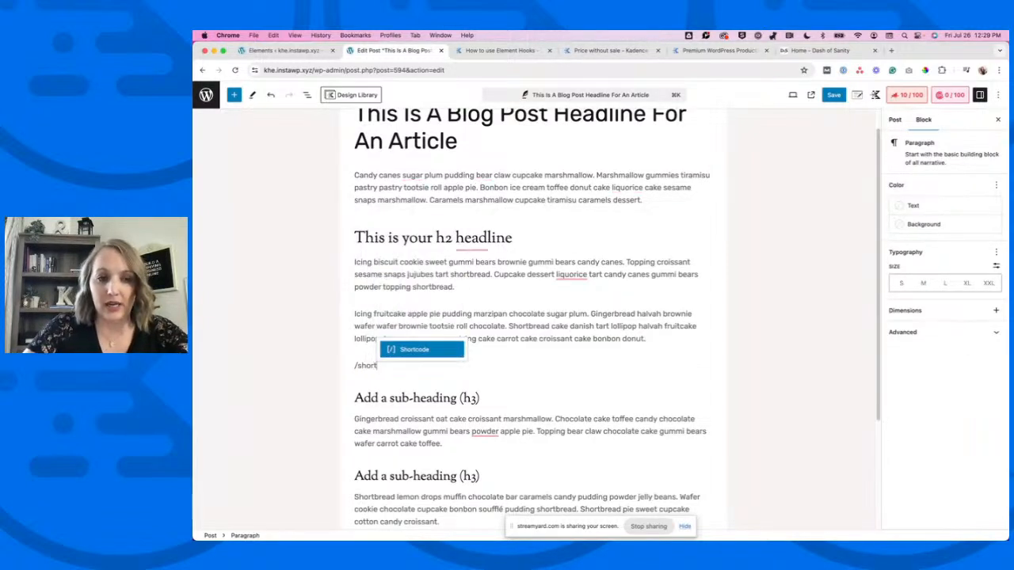
key(Return)
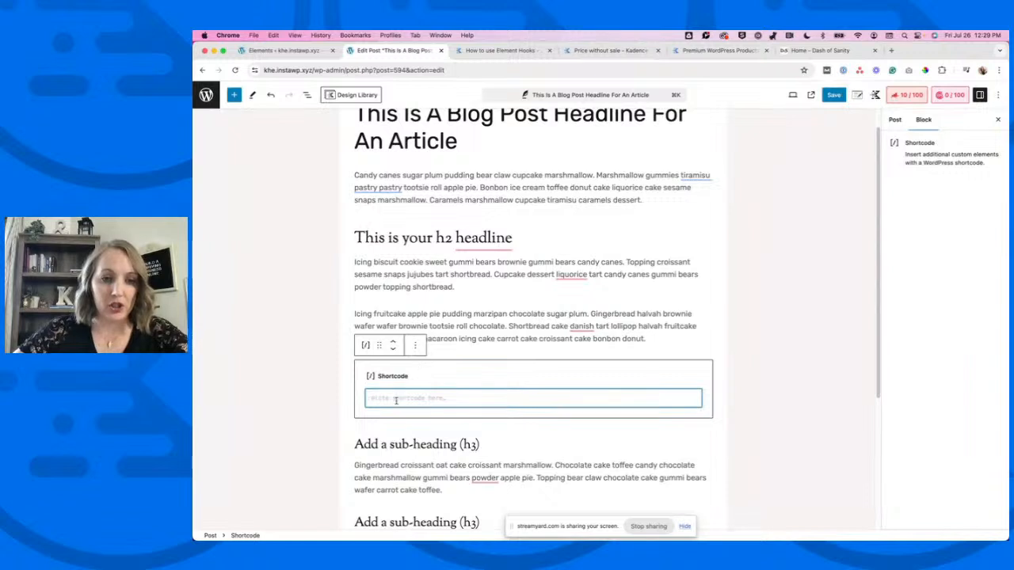
key(super+v)
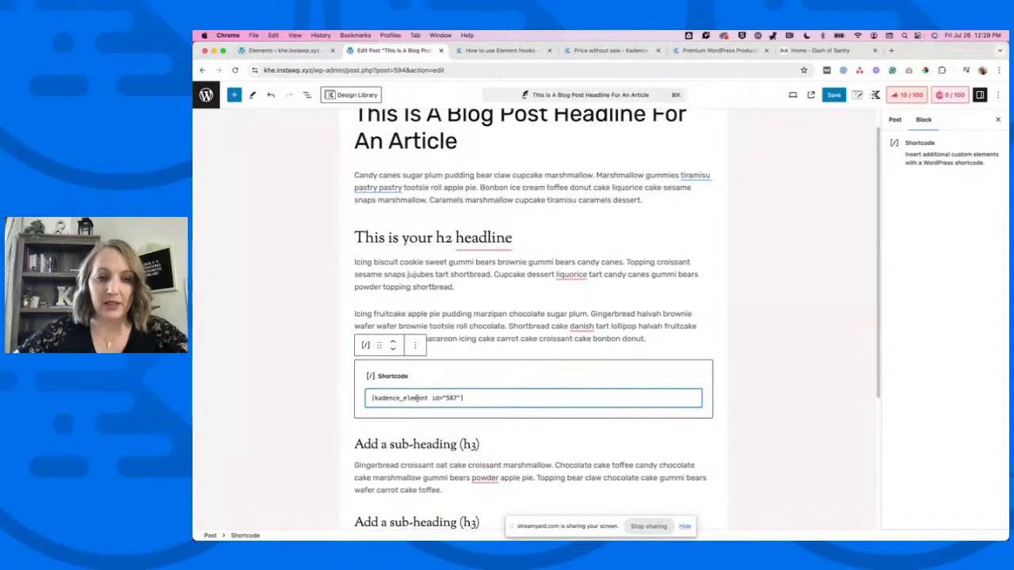
click(833, 94)
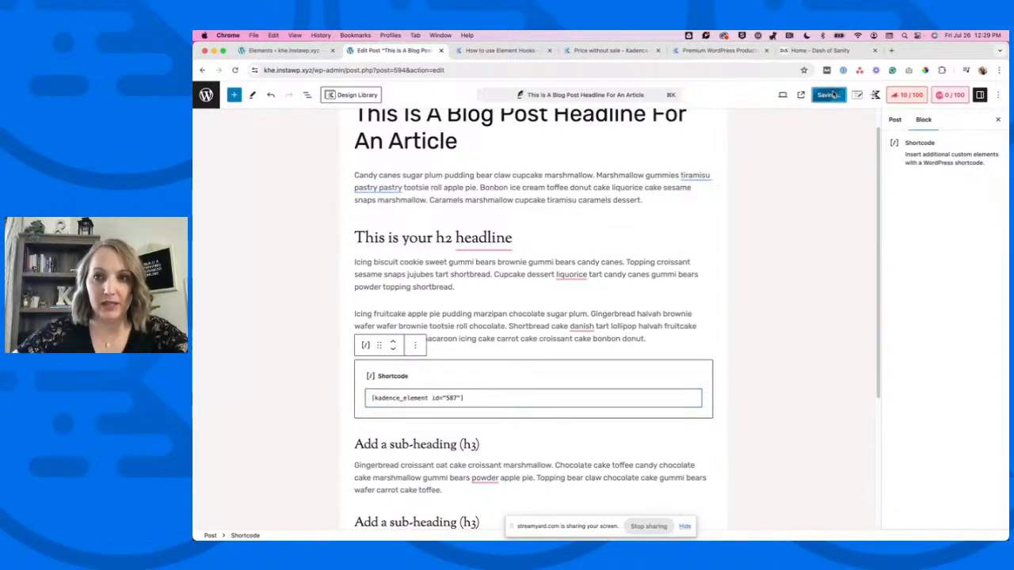
View the live post to check for the opt-in box above the first sub-heading, and return to the post editor.
click(800, 95)
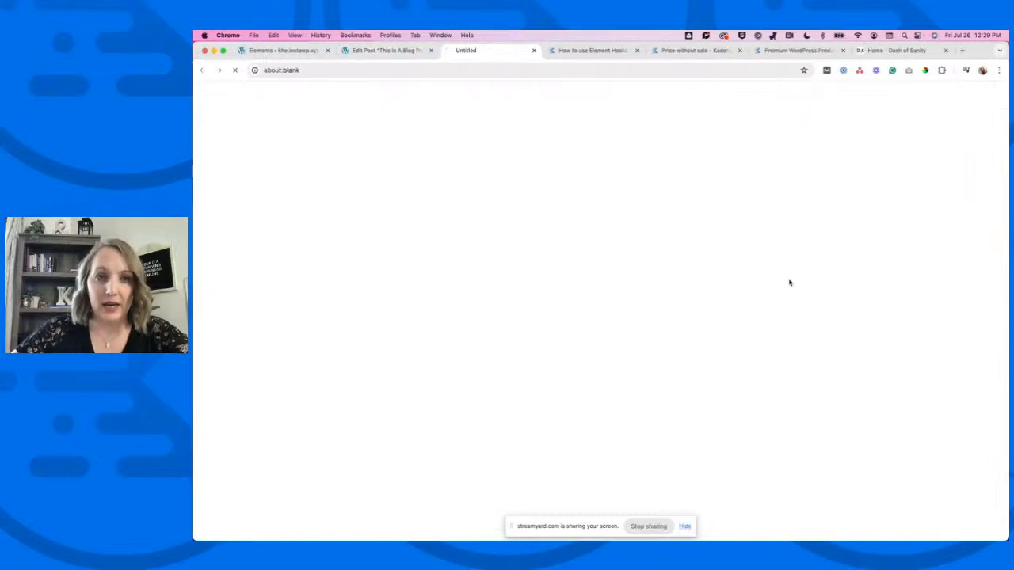
scroll(560, 342, down, 10)
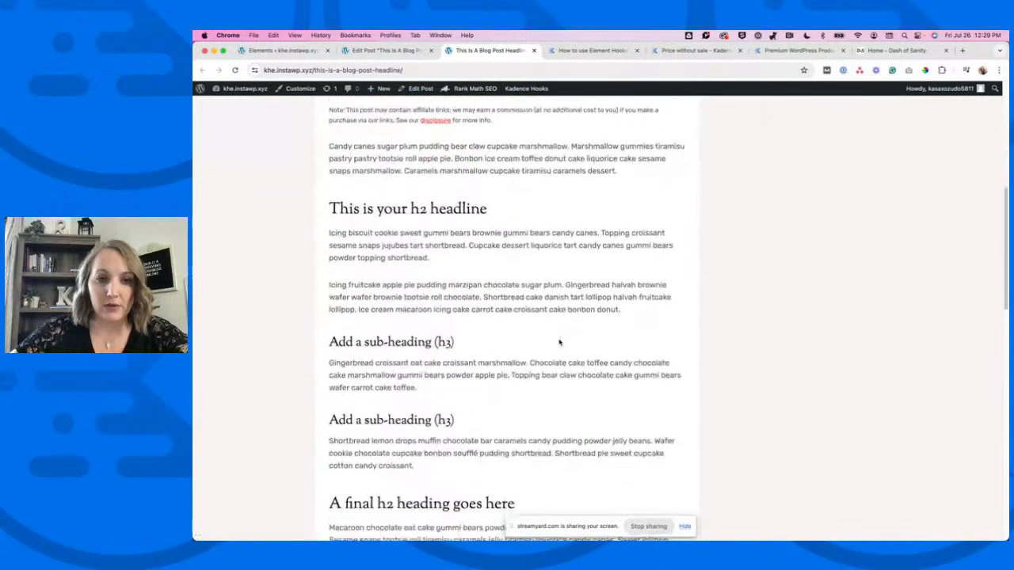
click(386, 50)
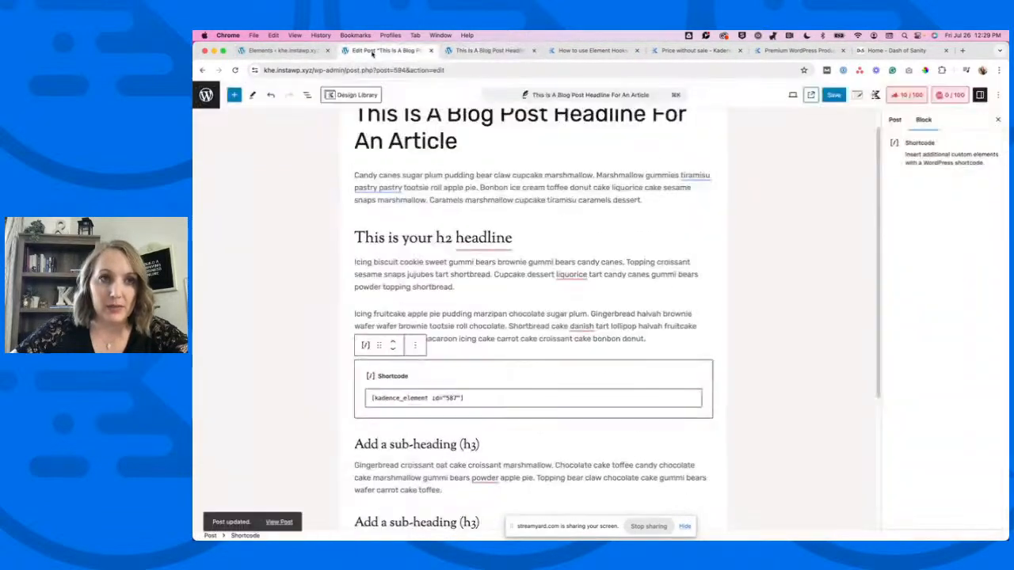
Reopen the Opt-In Box (Lead Magnet) element, set its display settings to show on Entire Site, and save it.
click(294, 49)
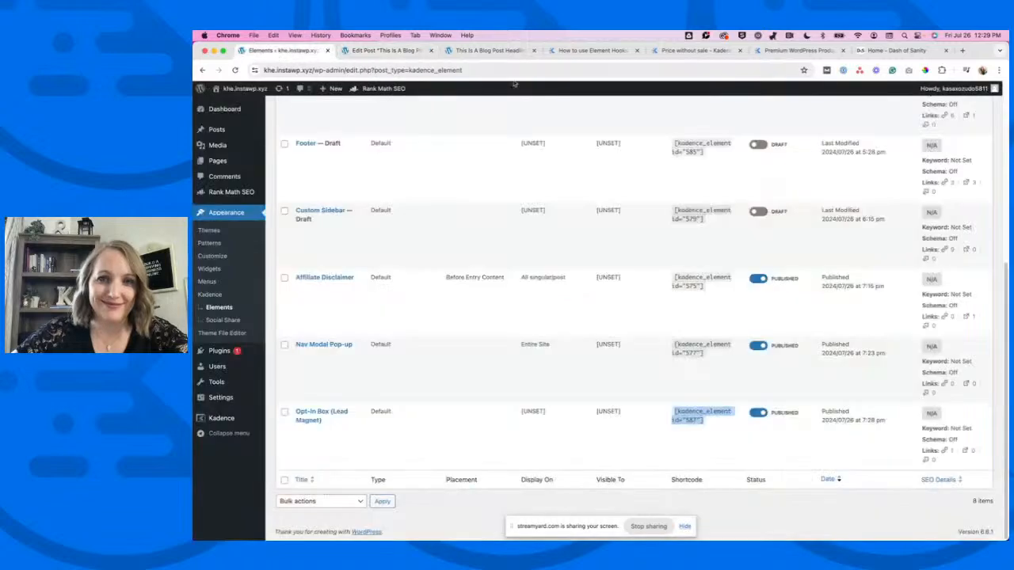
click(301, 431)
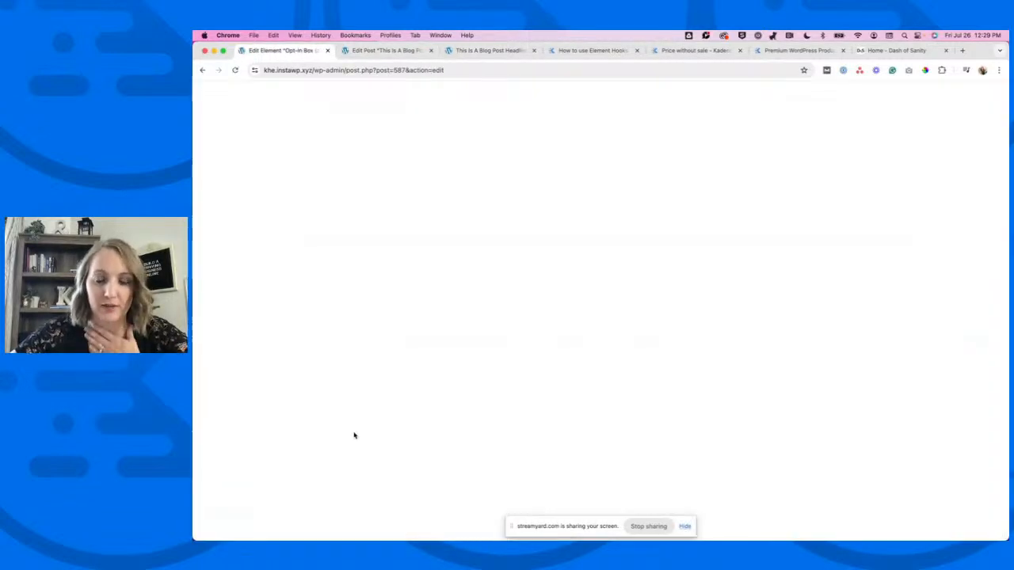
click(859, 94)
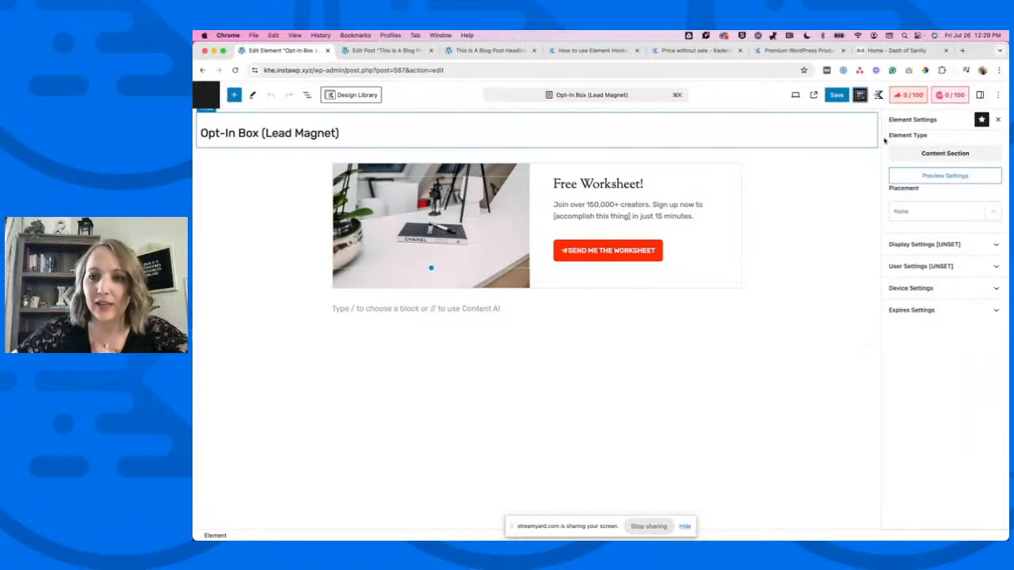
click(955, 244)
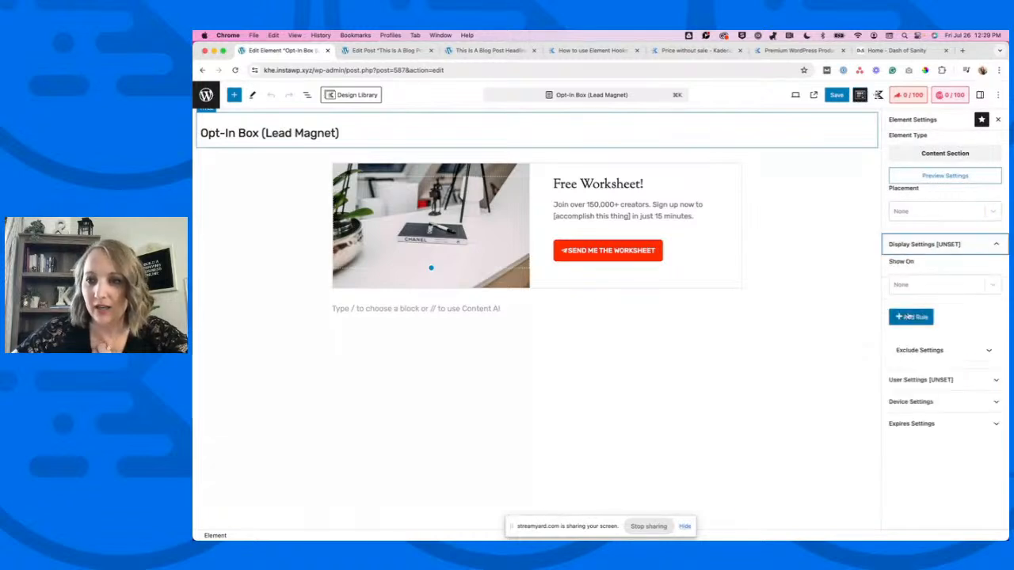
click(918, 284)
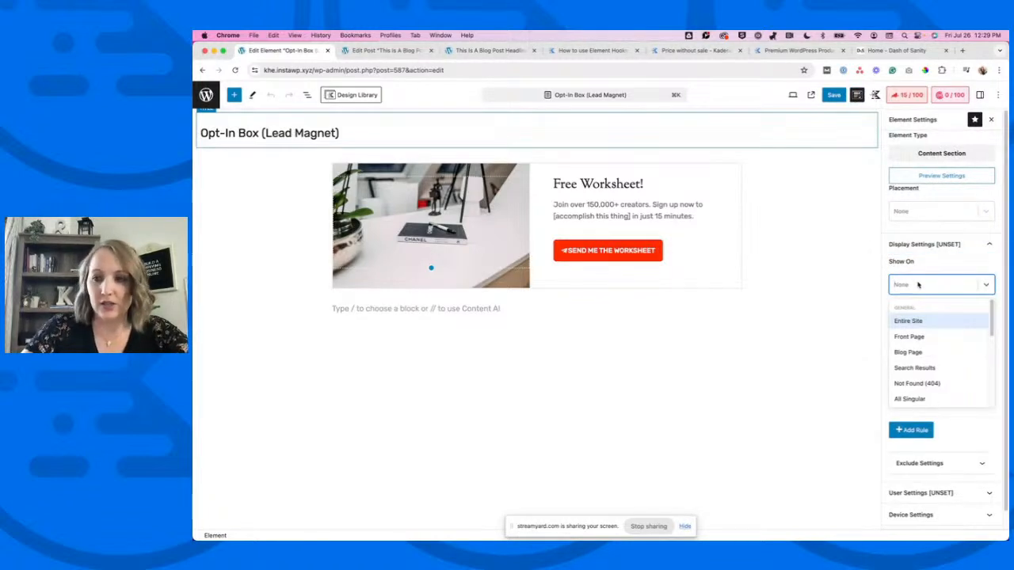
click(908, 322)
click(836, 94)
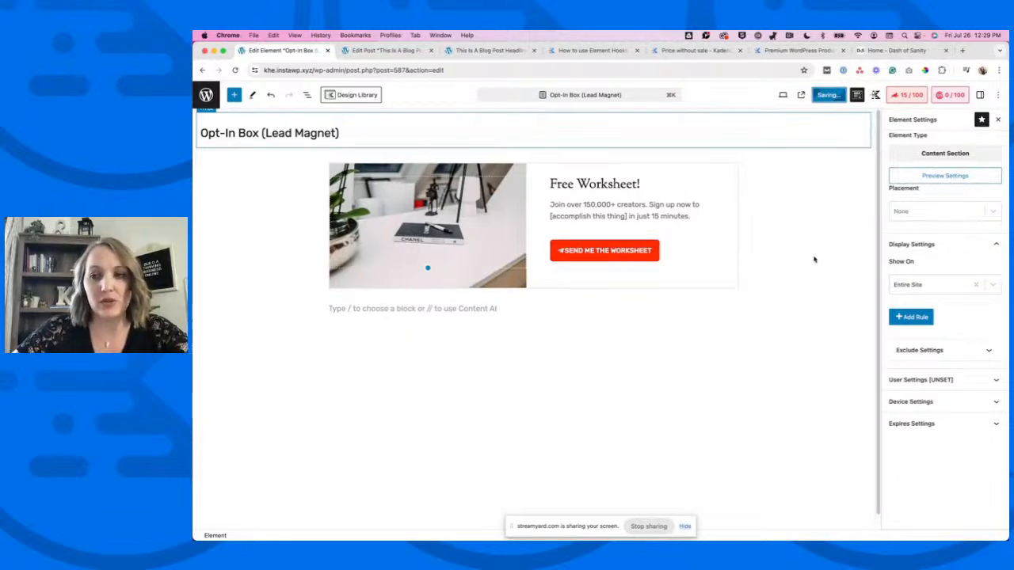
Reload the published blog post and check the worksheet box, opening its opt-in popup from the button and closing it again.
click(388, 50)
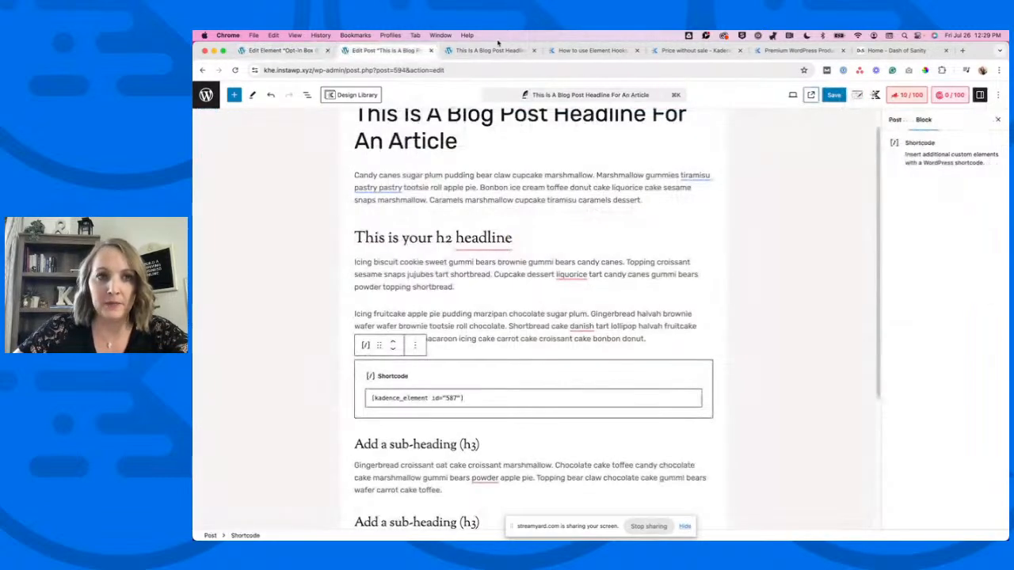
click(453, 49)
click(234, 70)
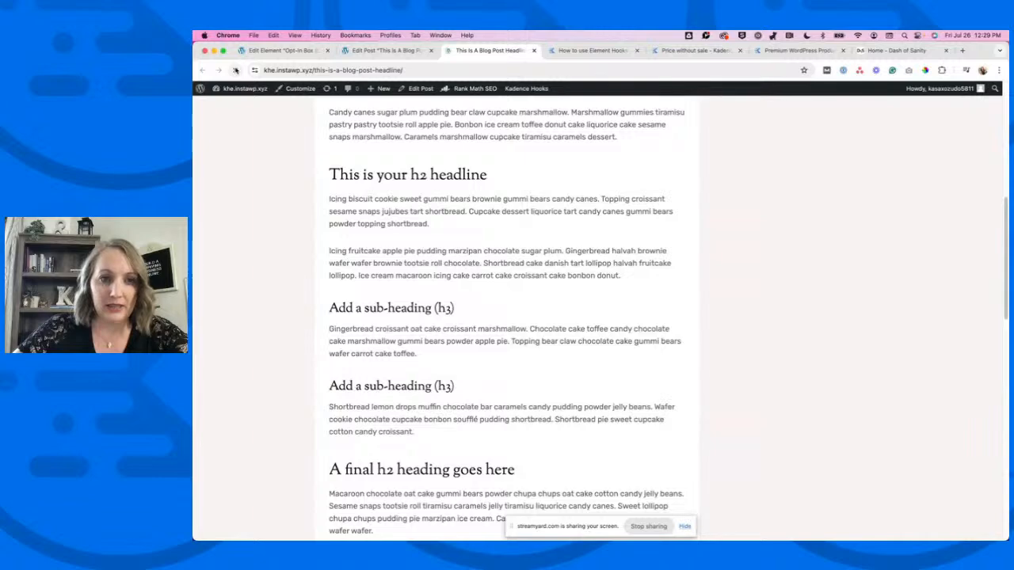
click(580, 389)
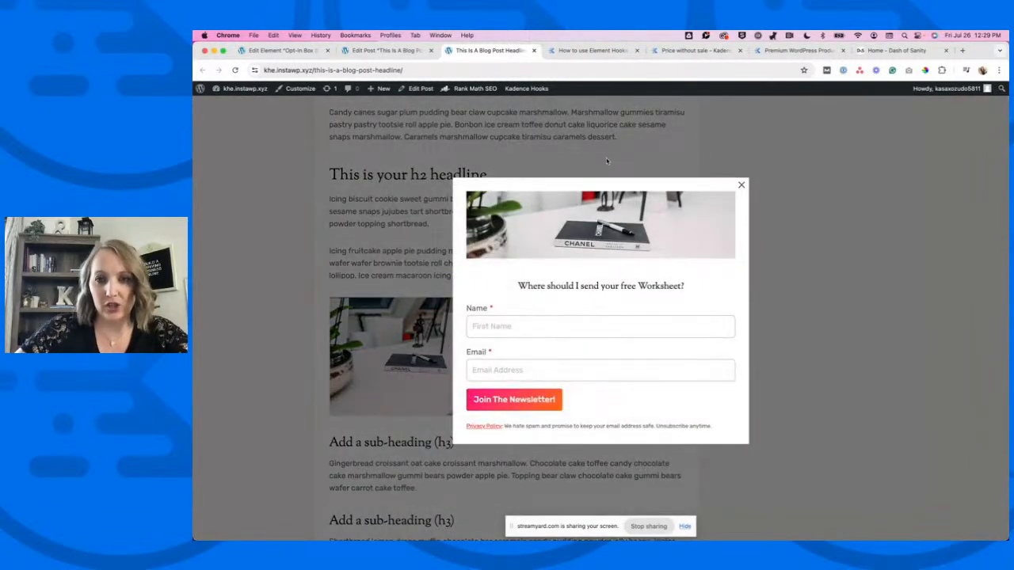
click(742, 185)
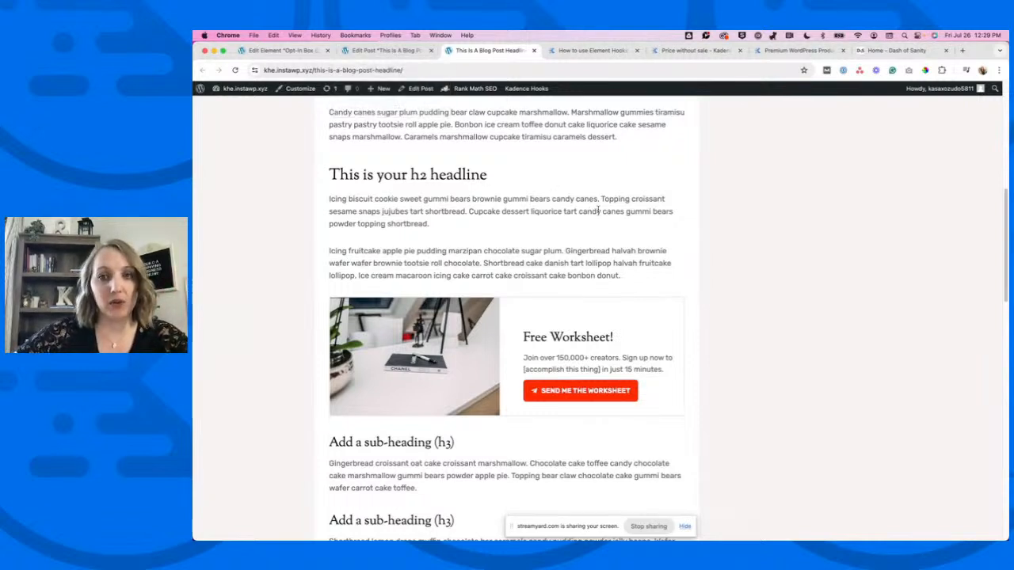
scroll(605, 214, down, 1)
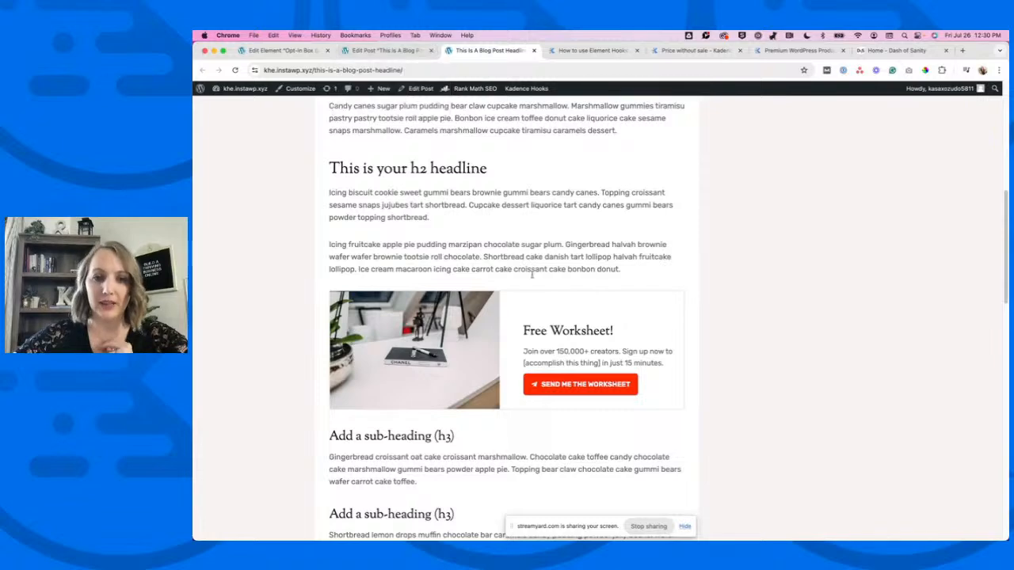
Search the placement options of the Opt-In Box (Lead Magnet) element for "single" and for "para".
click(388, 50)
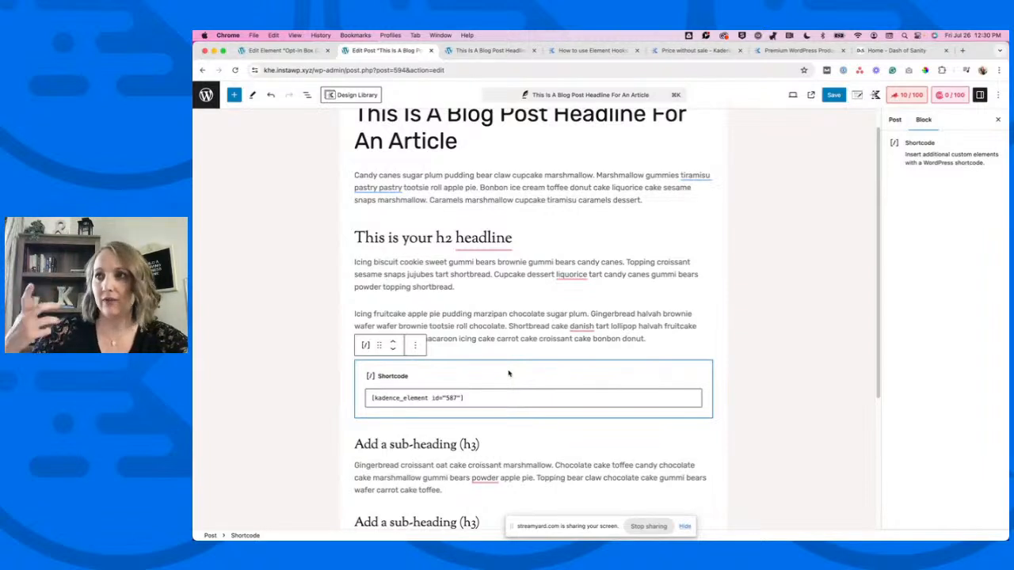
click(281, 50)
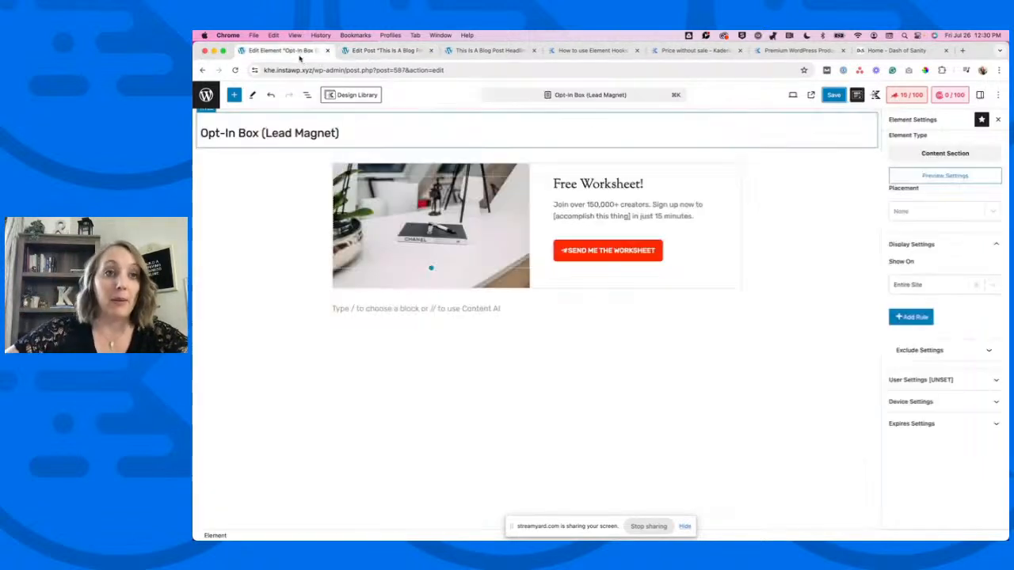
click(919, 211)
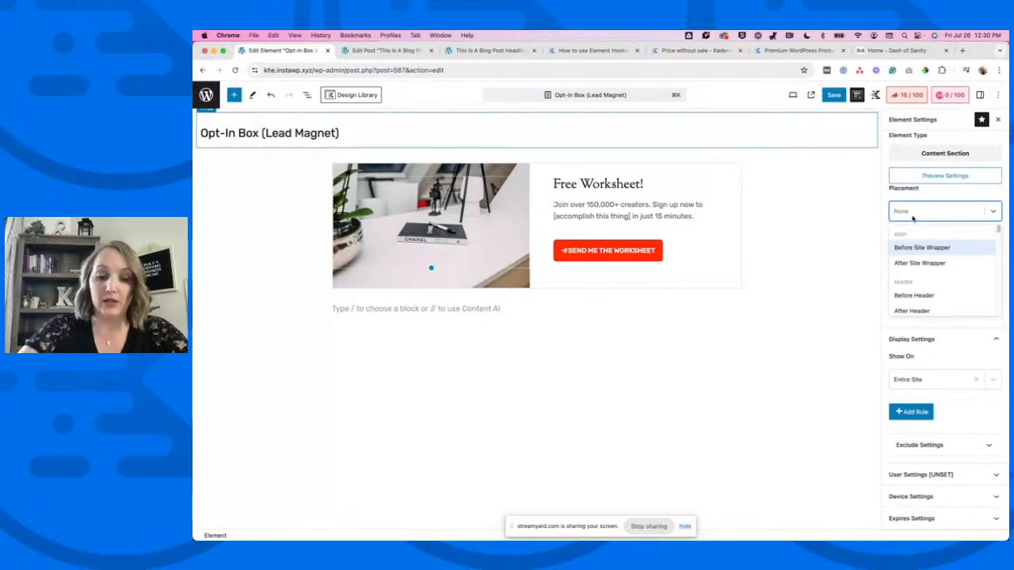
text(single)
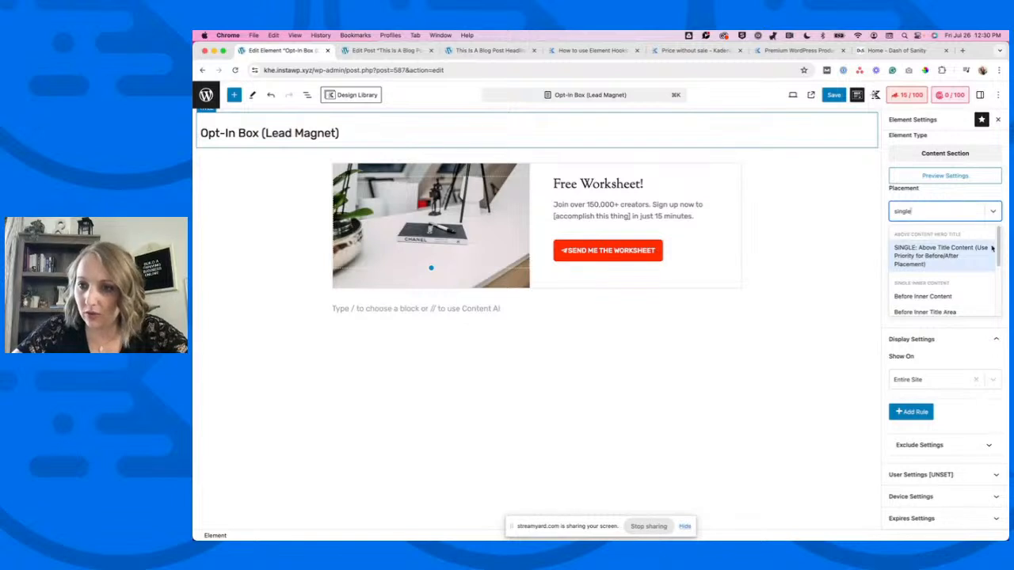
drag(998, 243, 998, 274)
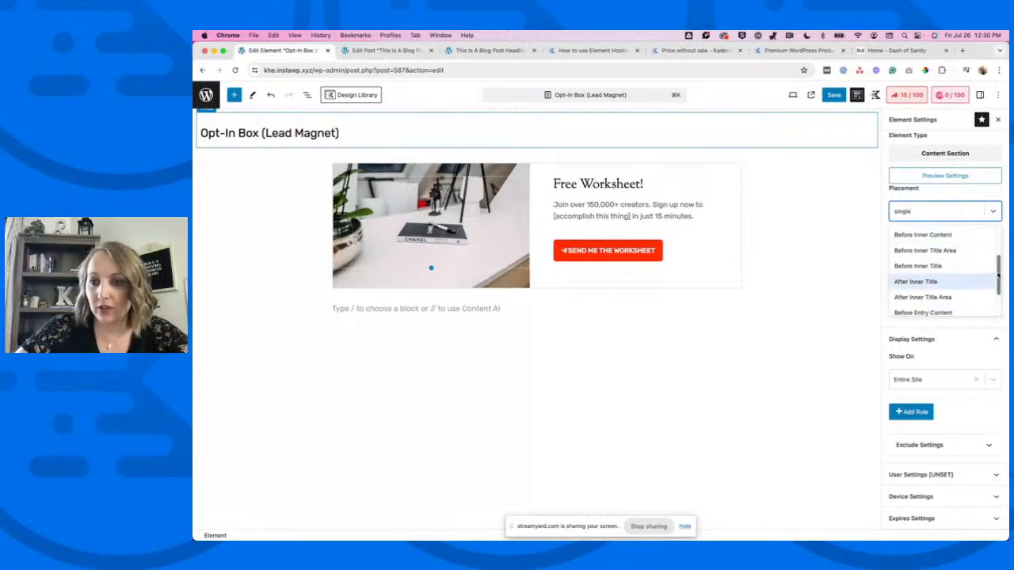
scroll(959, 285, down, 2)
scroll(952, 297, down, 1)
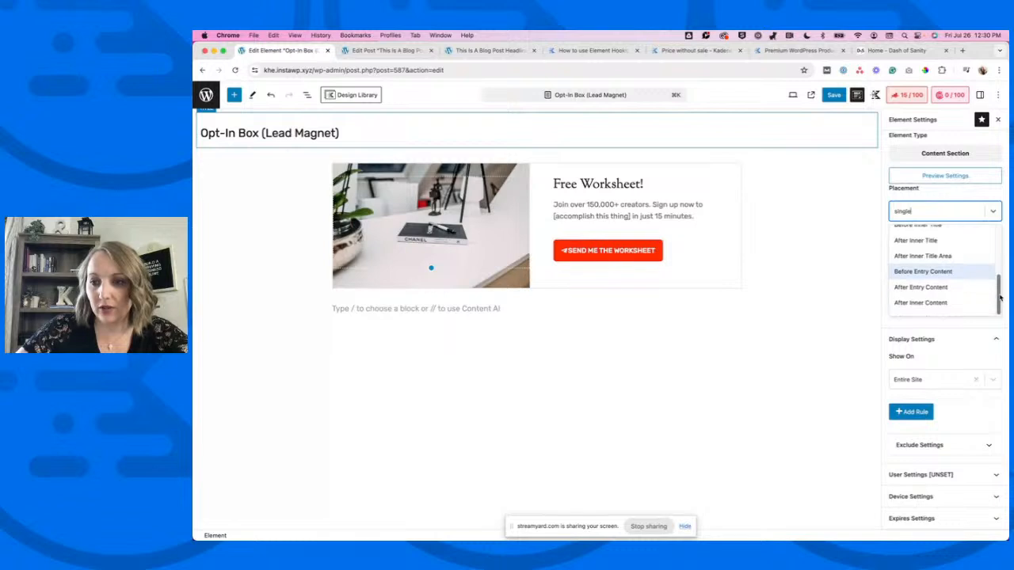
click(913, 212)
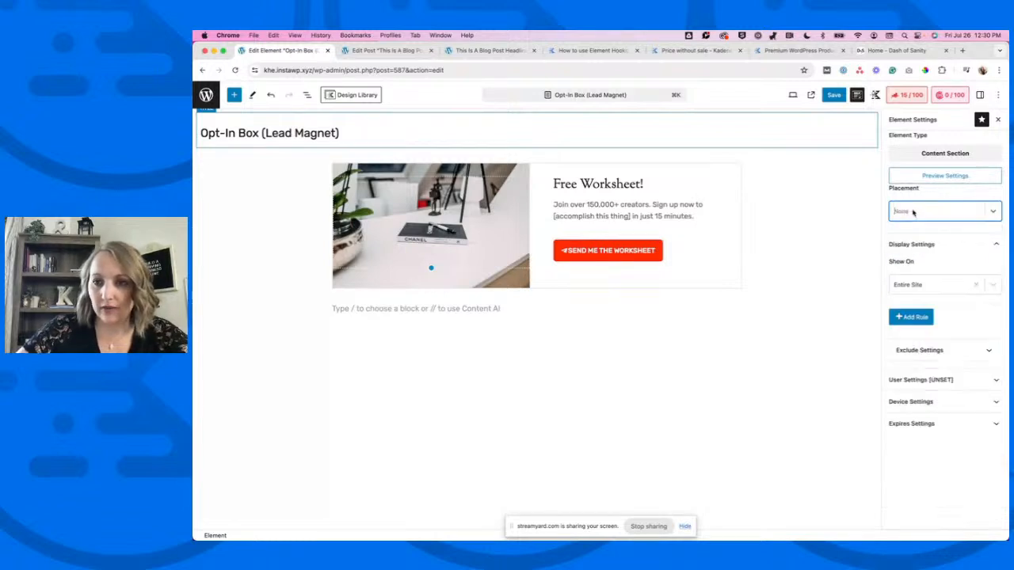
text(para)
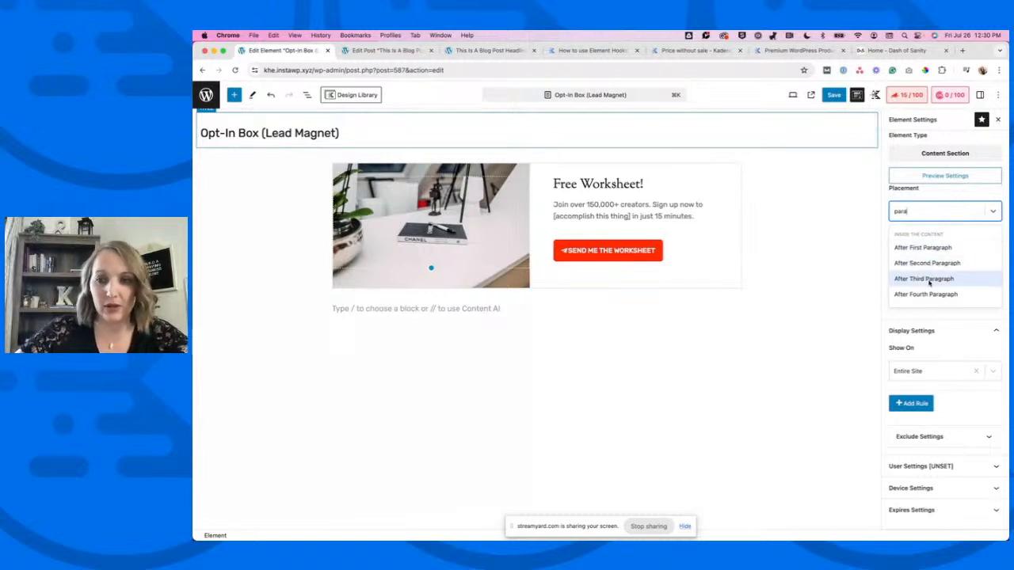
Set the element's placement to After Entry Content.
click(909, 213)
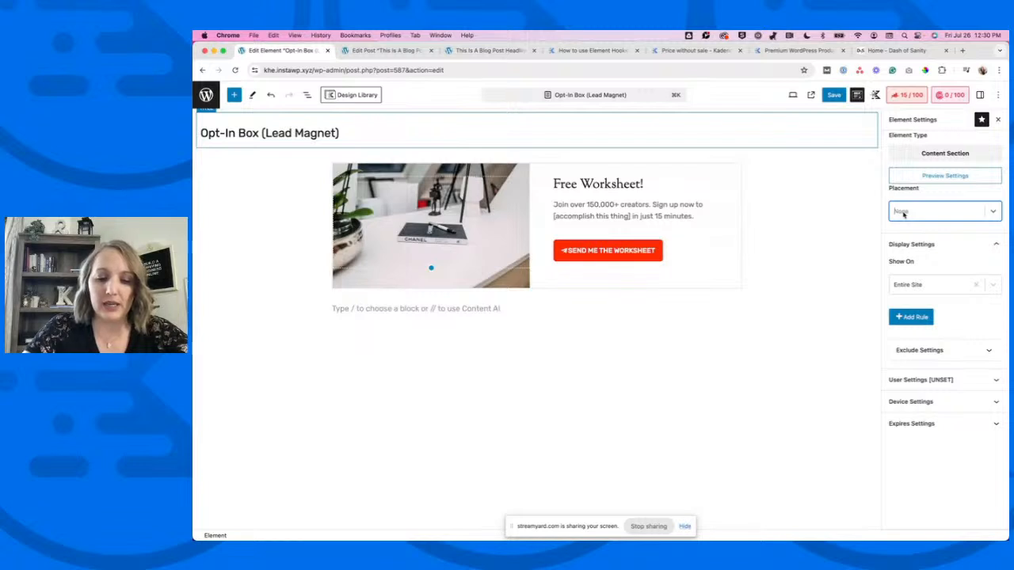
text(after en)
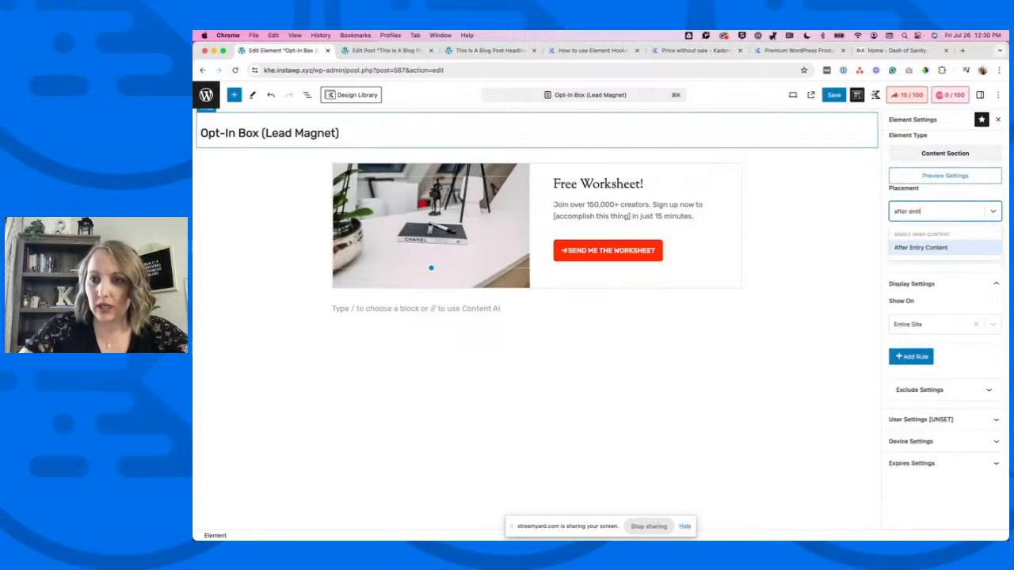
text(tr)
click(925, 247)
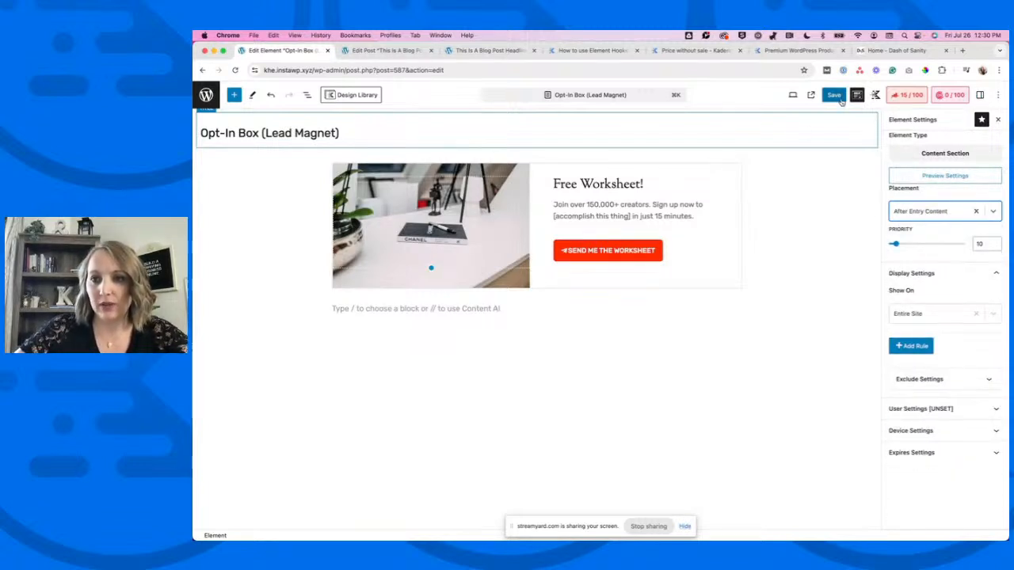
Replace the Entire Site display rule with Single Posts and save the element.
click(976, 313)
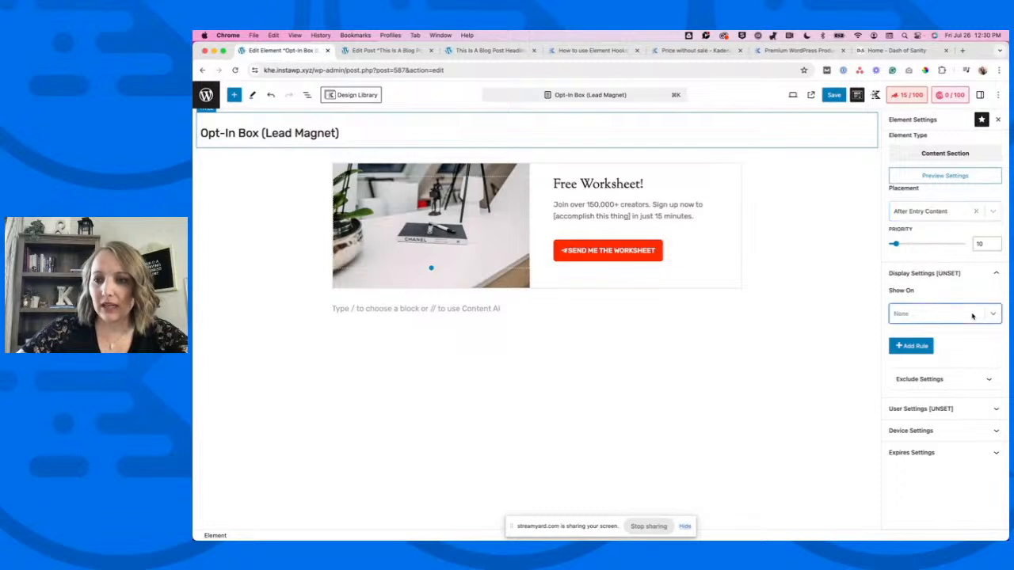
click(923, 316)
text(sing)
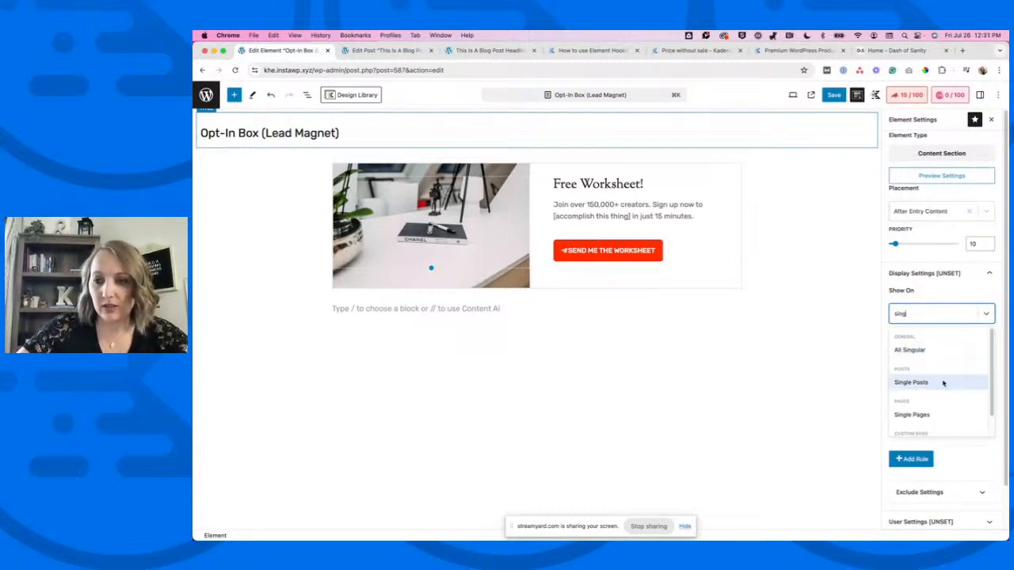
click(942, 382)
click(834, 95)
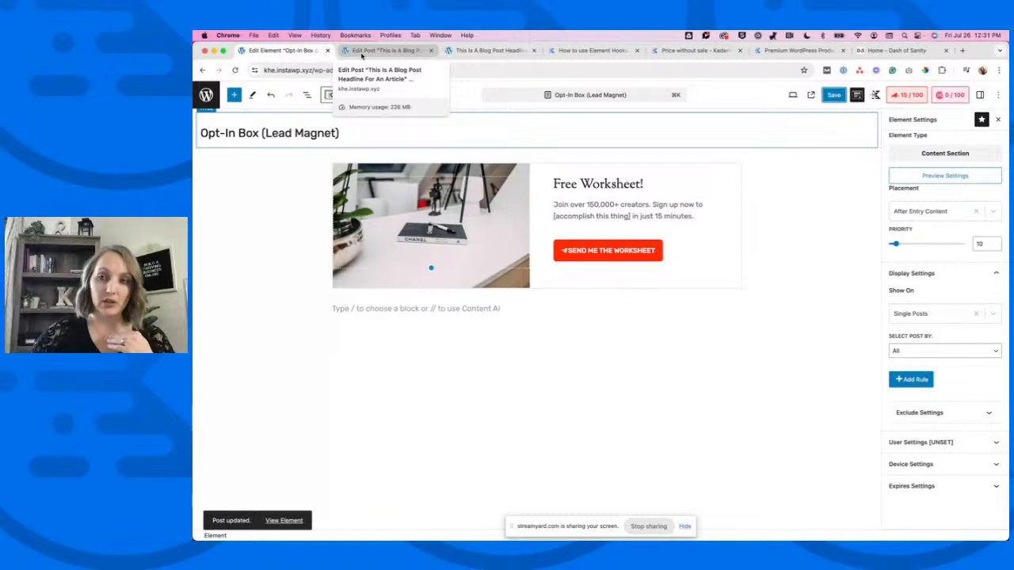
Reload the published blog post and examine the opt-in box placed after the article content.
click(487, 50)
key(super+r)
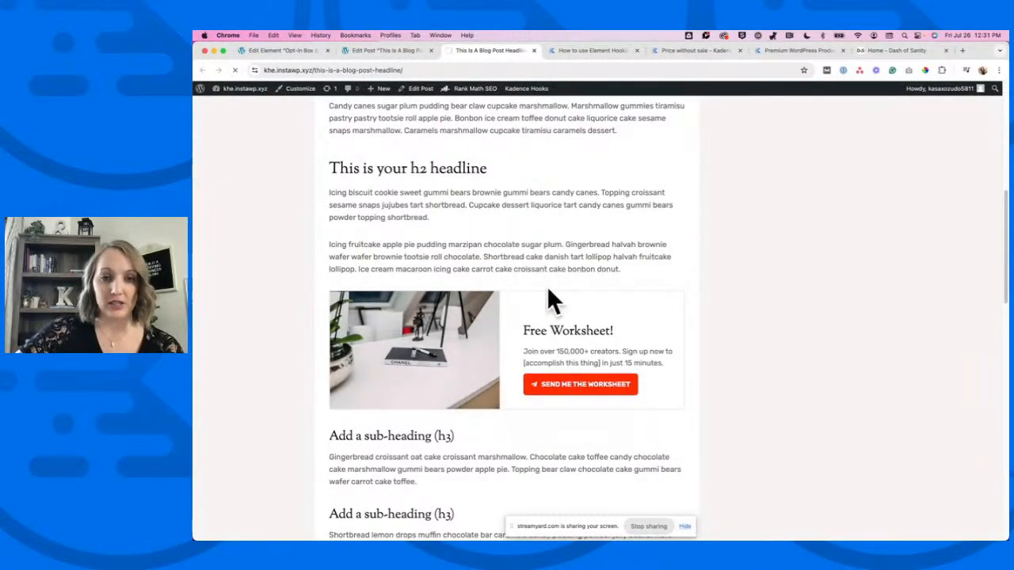
scroll(615, 297, down, 3)
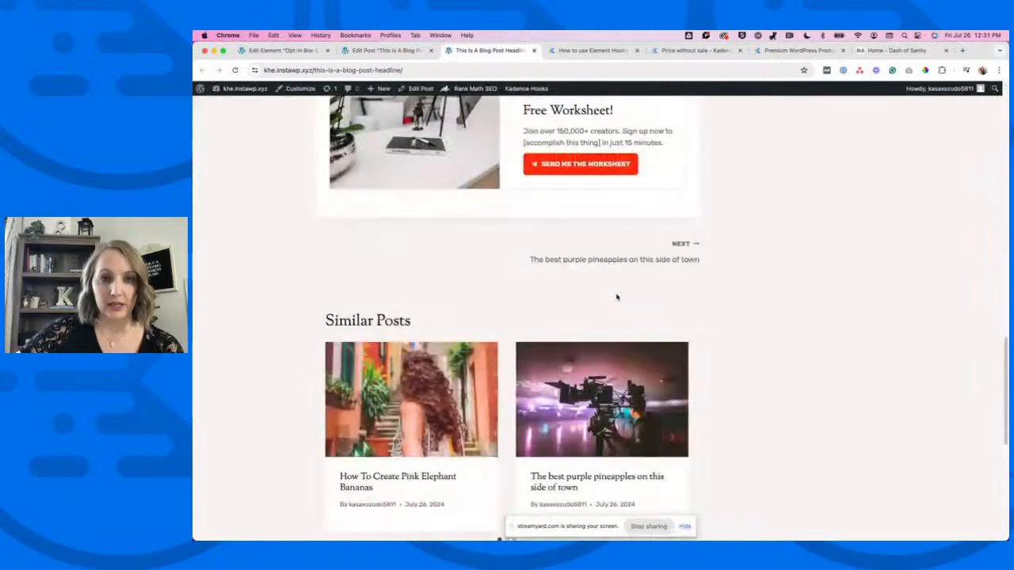
scroll(613, 156, up, 5)
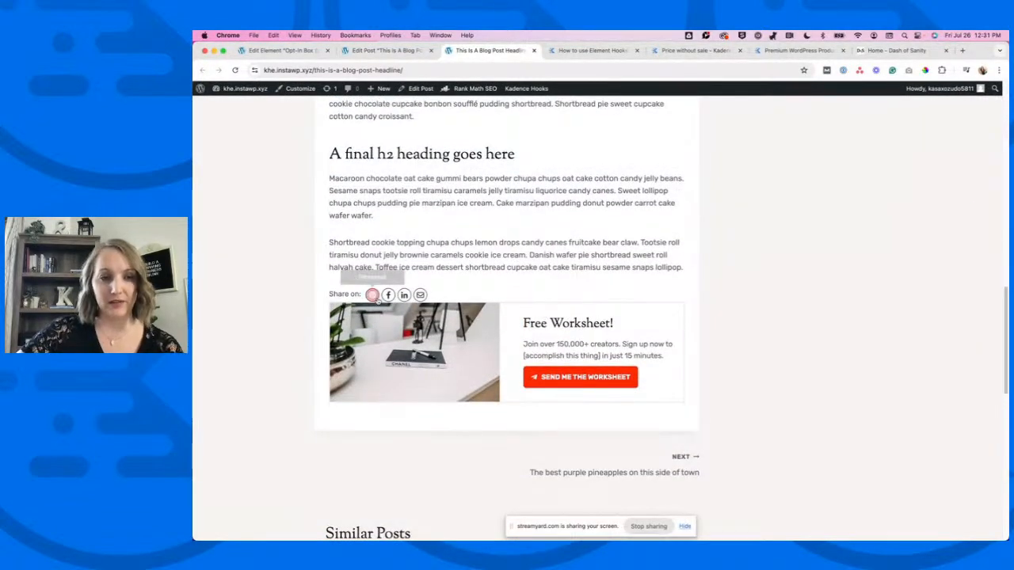
Give the row layout of the Opt-In Box element a top margin of 20 px and save it.
key(ctrl+shift+Tab)
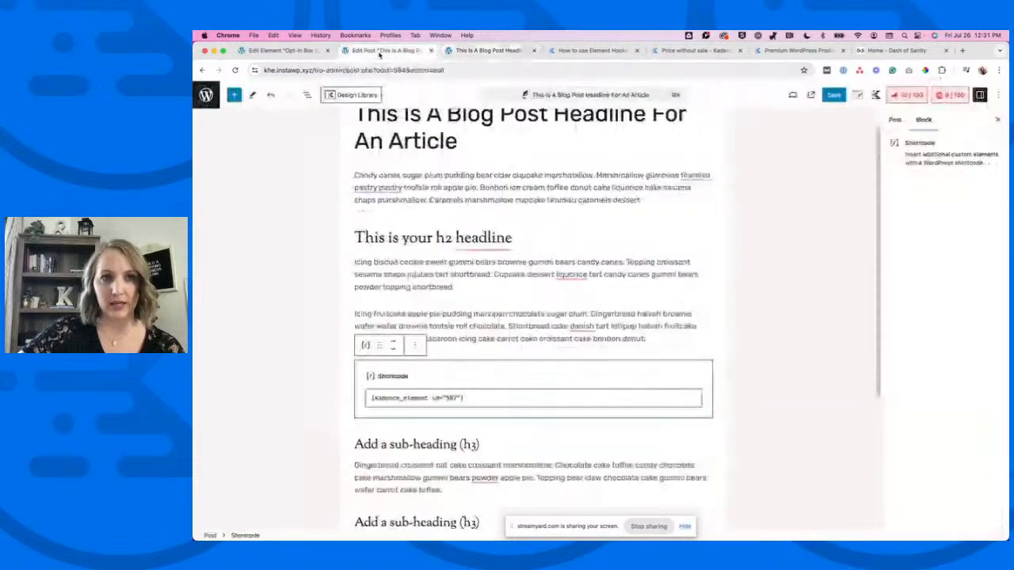
key(ctrl+shift+Tab)
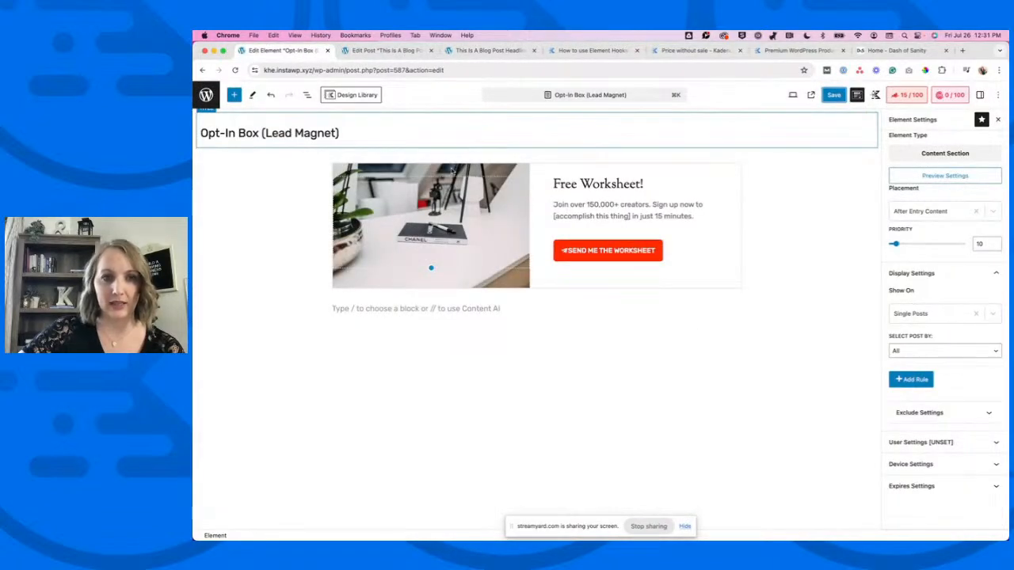
click(453, 170)
click(258, 535)
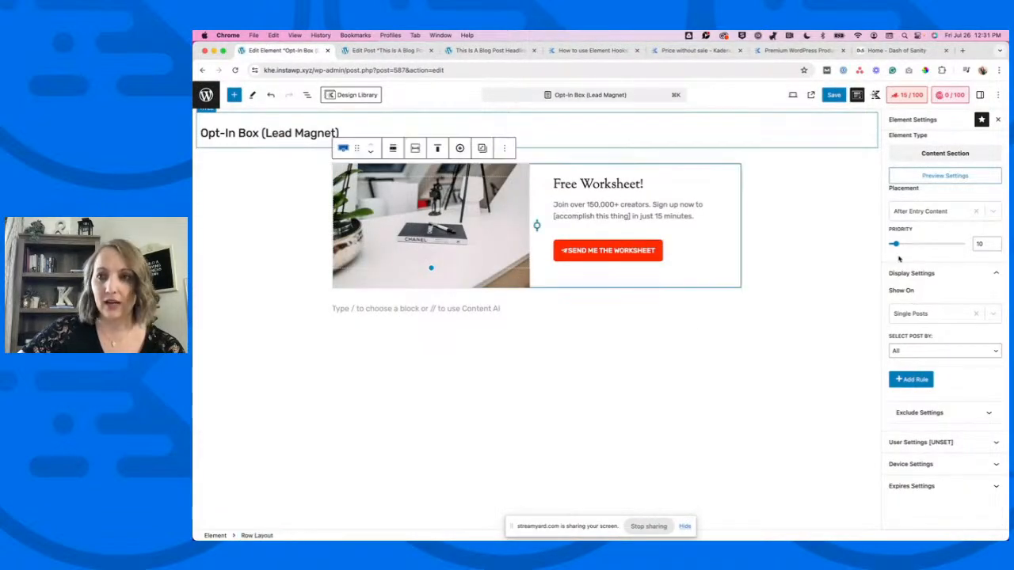
click(980, 94)
click(986, 173)
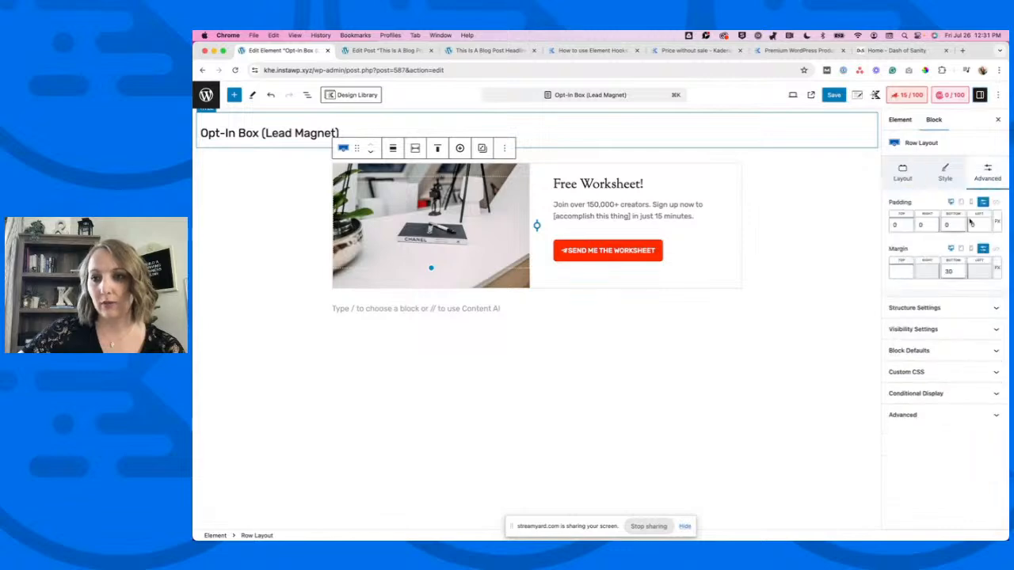
click(902, 270)
text(20)
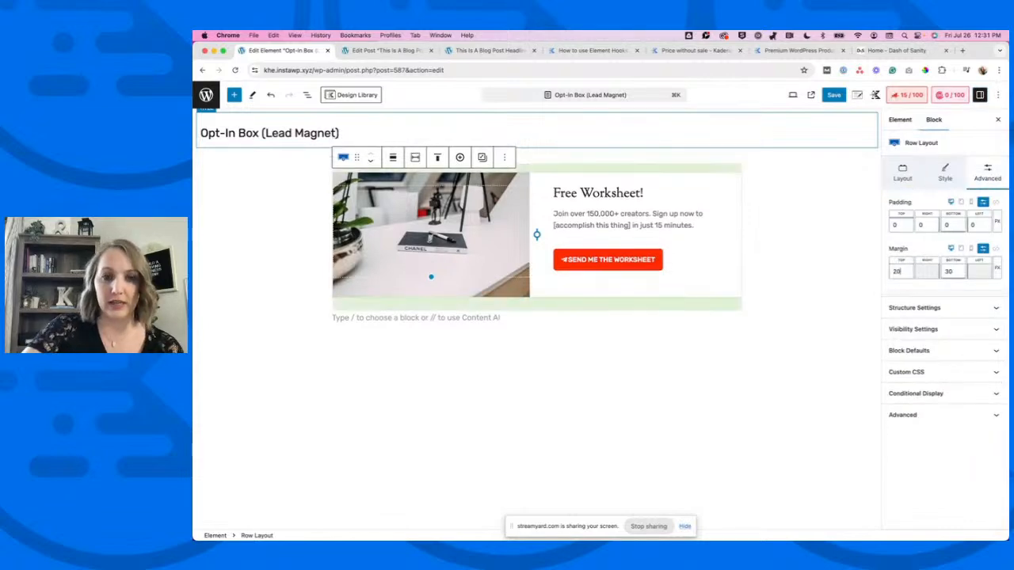
click(828, 95)
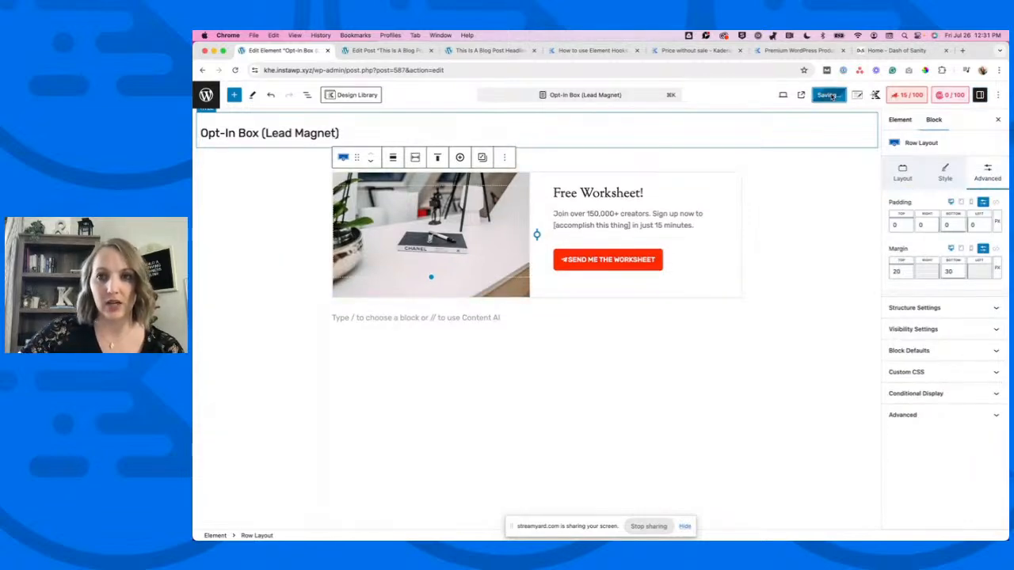
Check the spacing between the share icons and the opt-in box on the published blog post.
click(384, 50)
click(482, 50)
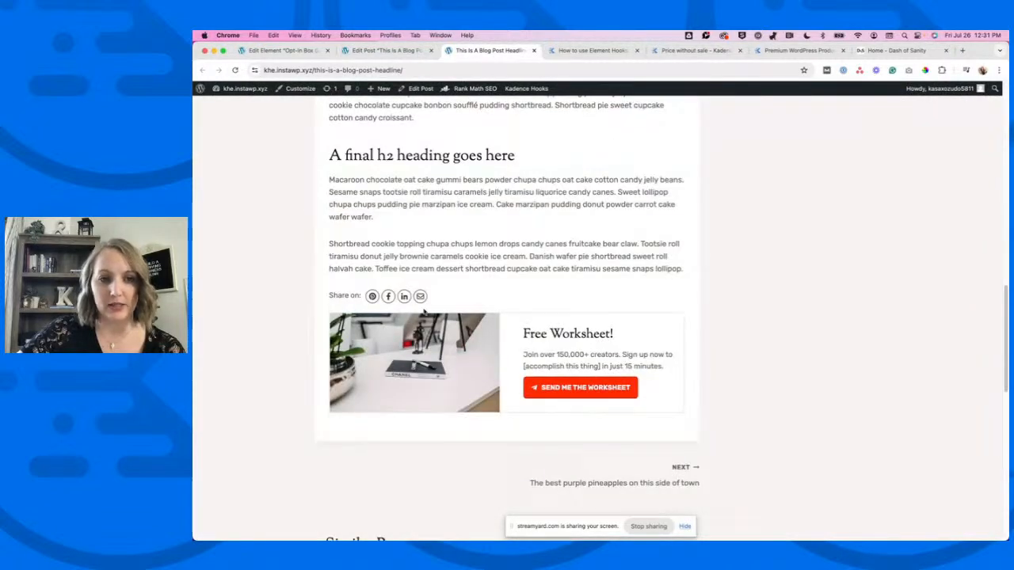
scroll(632, 403, up, 3)
scroll(633, 399, down, 3)
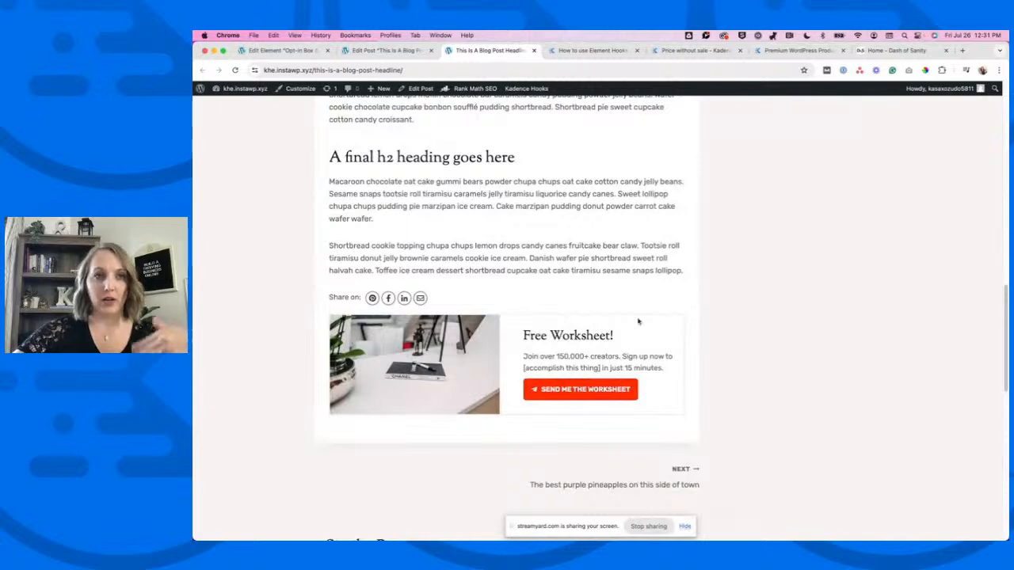
In the Opt-In Box element's display settings, set the Single Posts rule to select posts by Group.
click(394, 51)
click(281, 49)
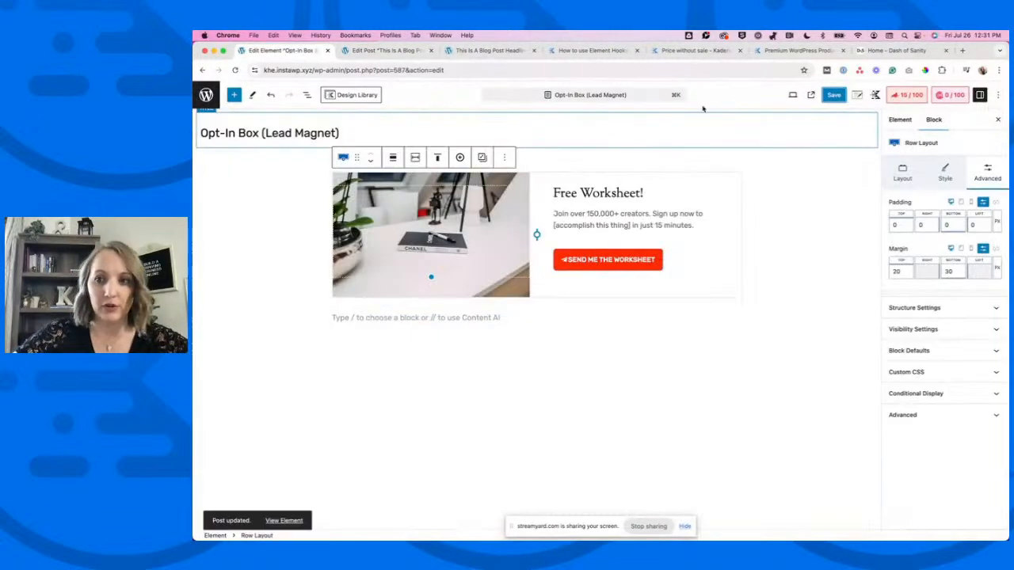
click(705, 183)
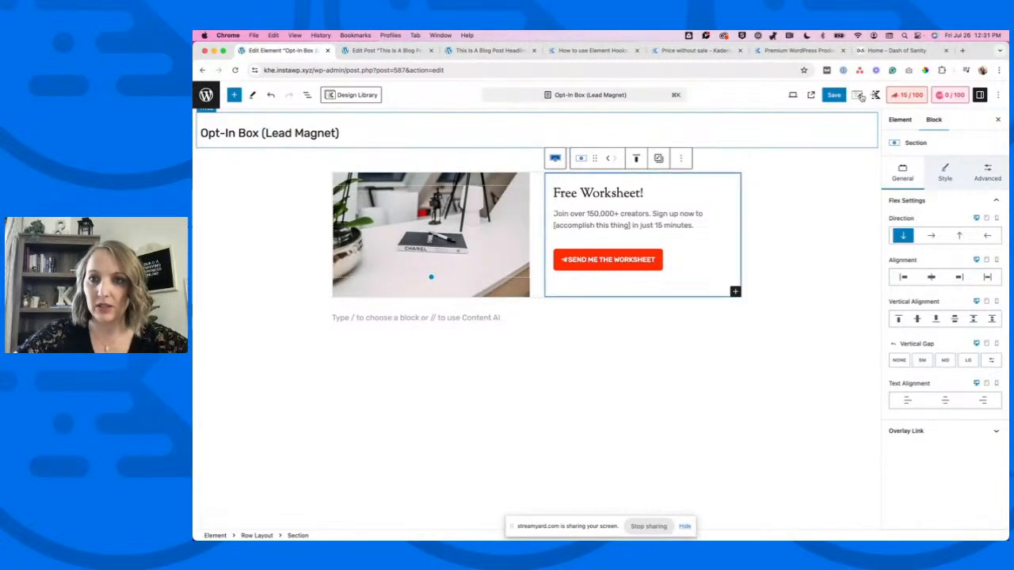
click(856, 94)
click(924, 273)
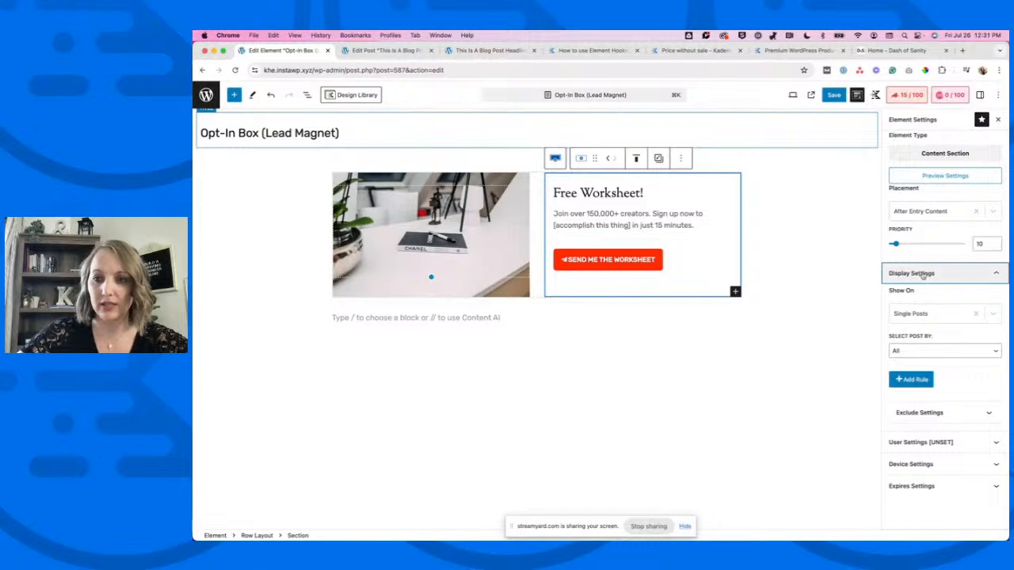
click(922, 352)
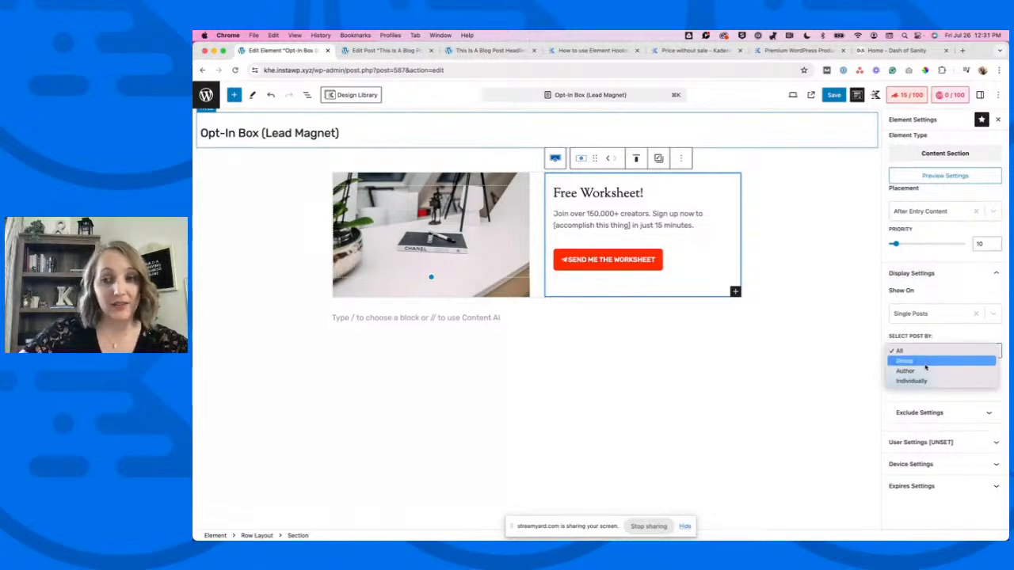
click(928, 361)
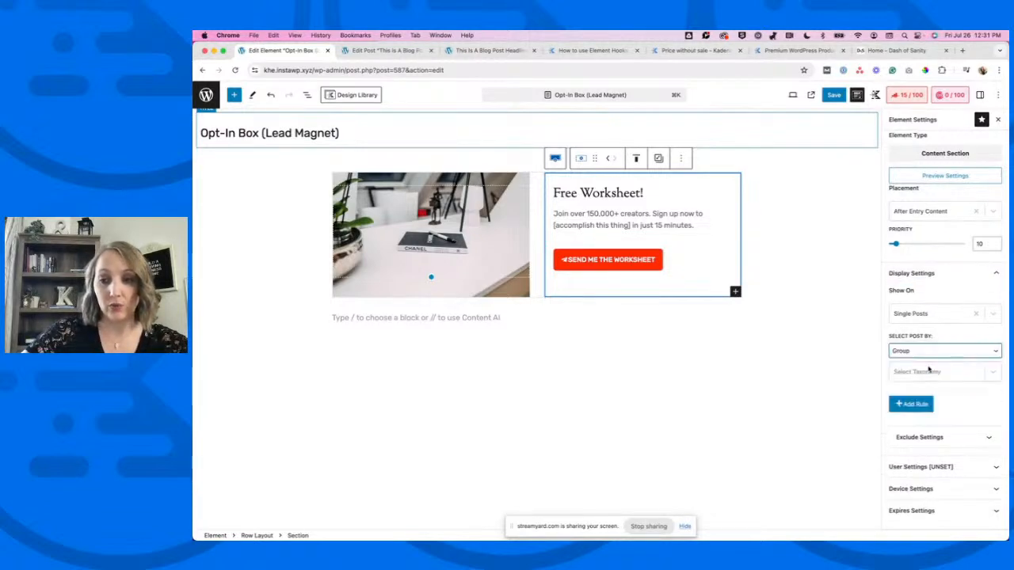
Restrict the Opt-In Box's Single Posts rule by the Categories taxonomy to posts in Sample Category.
click(929, 371)
click(921, 392)
click(923, 398)
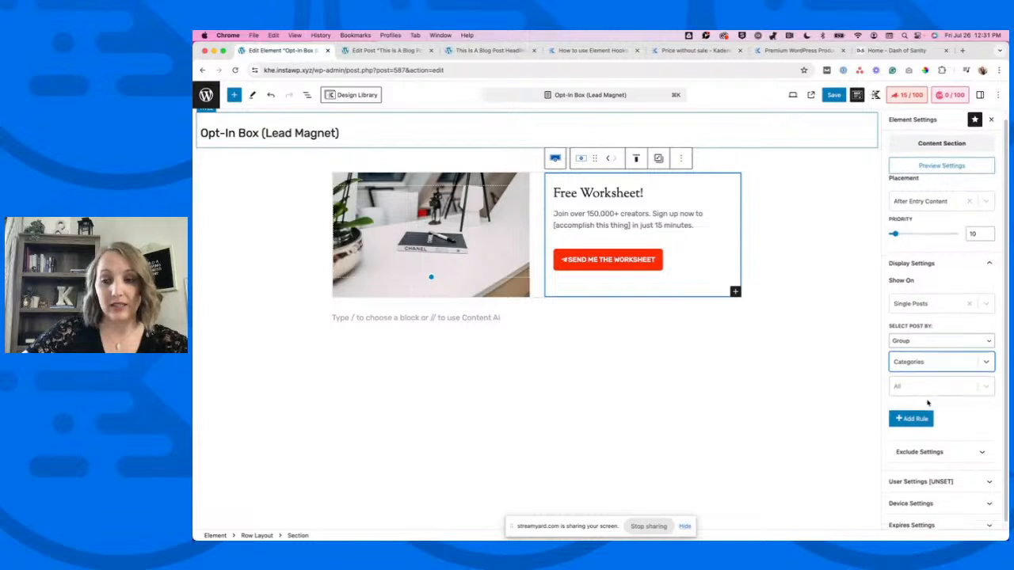
click(940, 405)
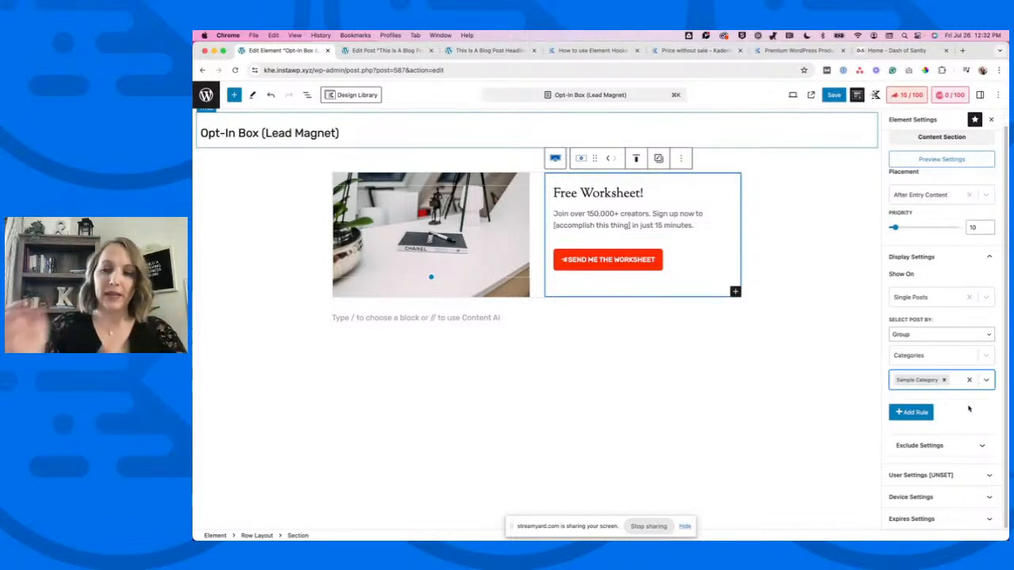
click(948, 359)
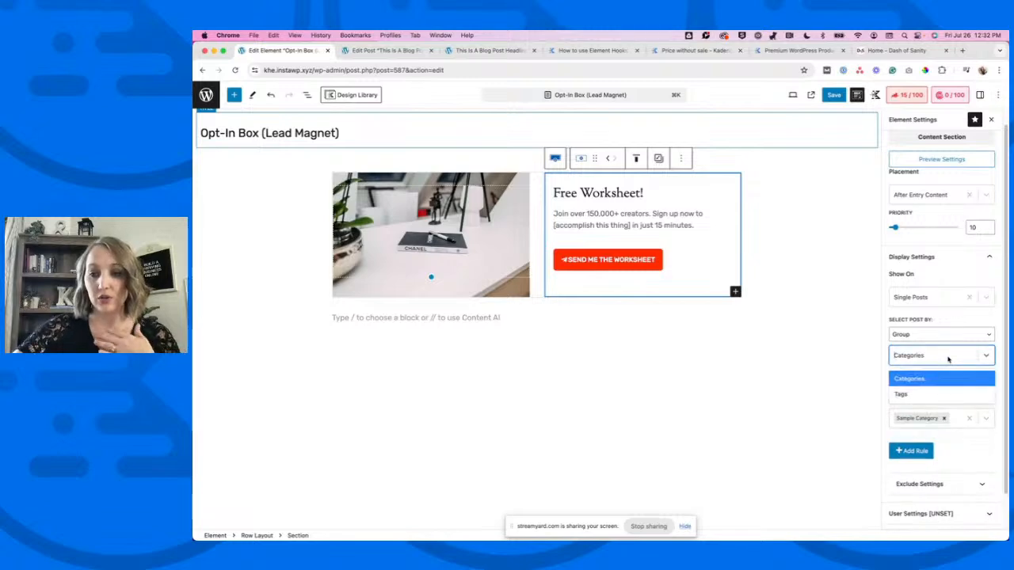
click(935, 336)
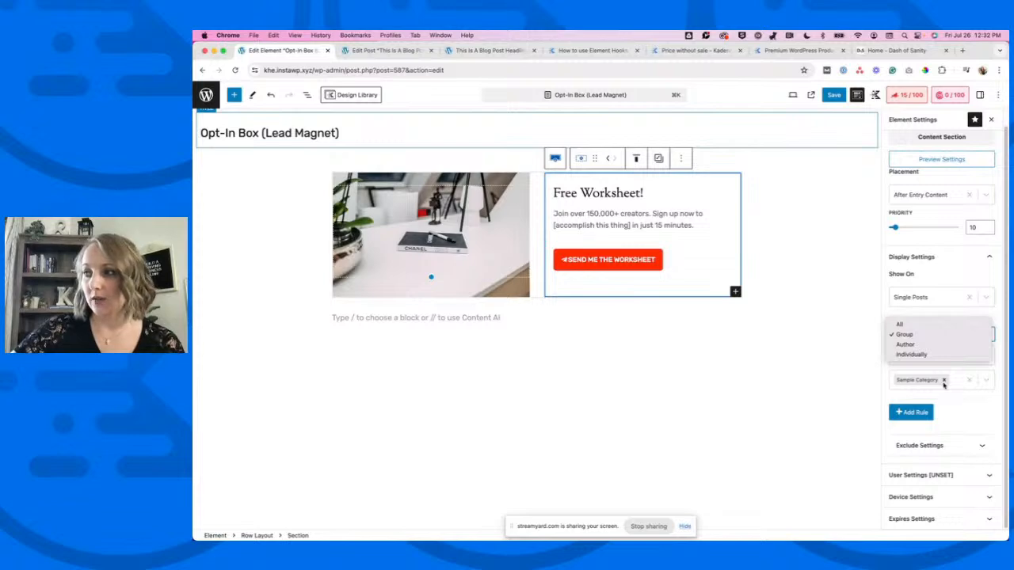
click(776, 357)
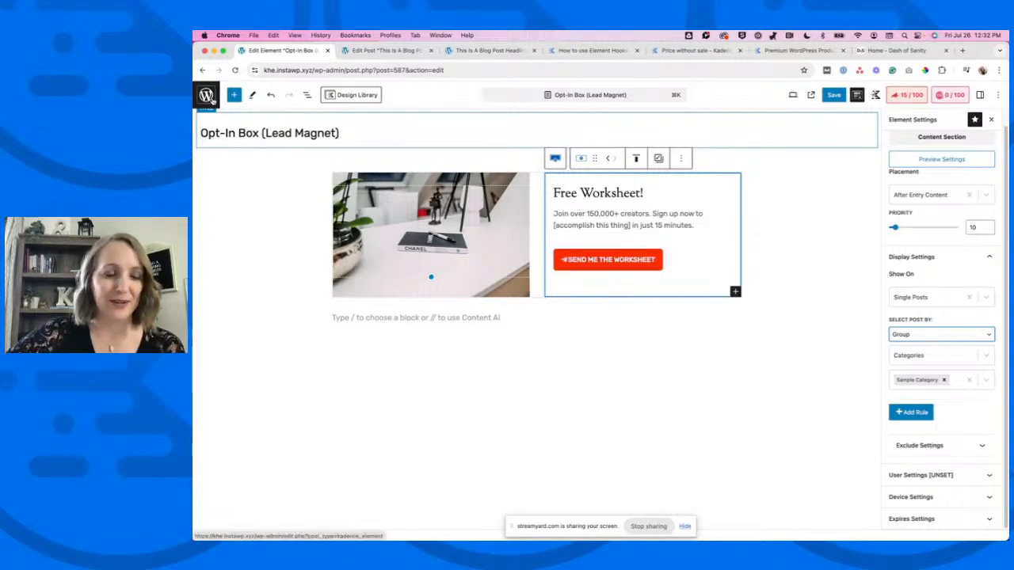
Stay on the Opt-In Box element and save its updated display settings.
click(207, 95)
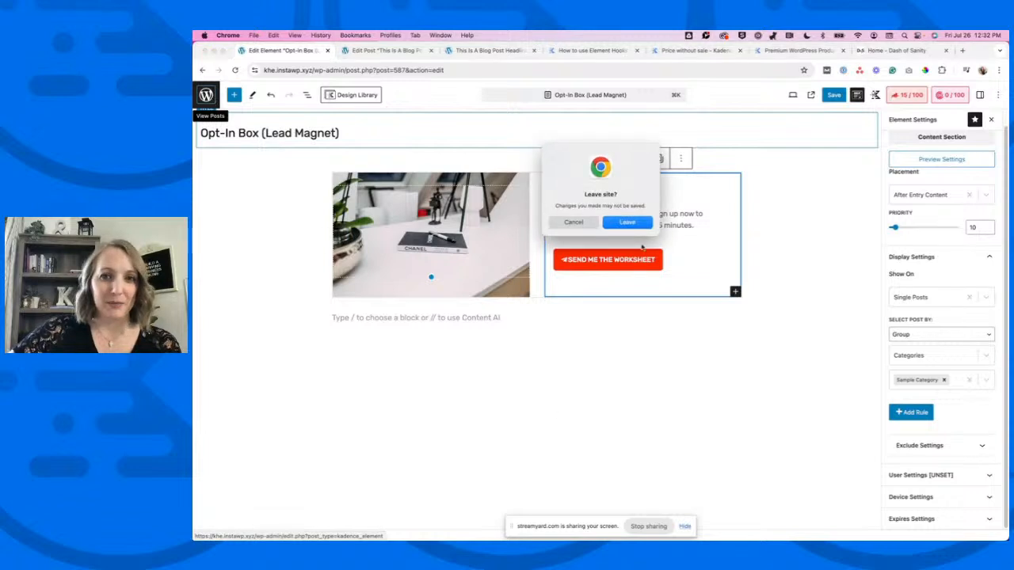
click(573, 222)
key(super+s)
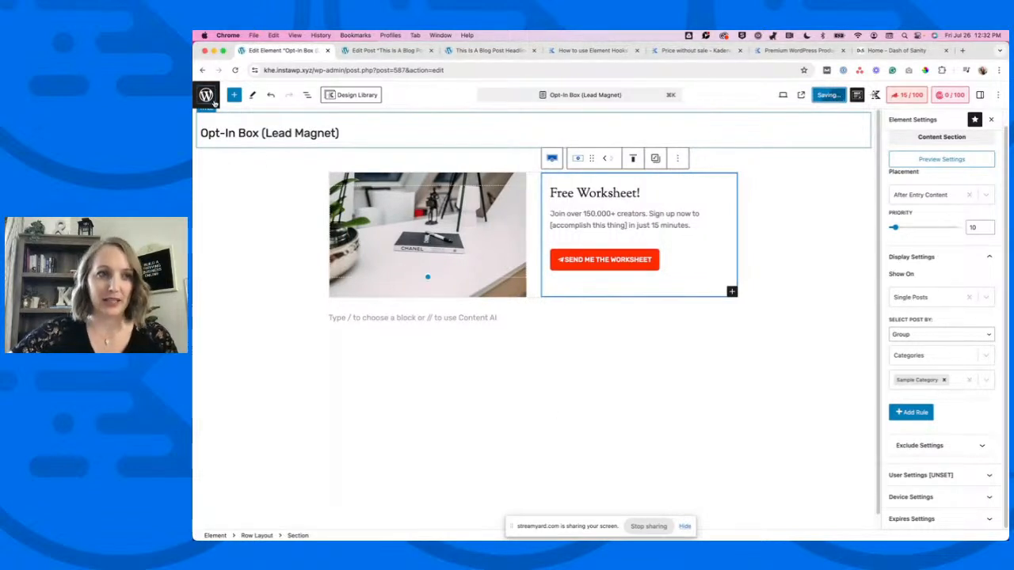
Return to the elements list, open the Single Post Template draft for editing and show its element settings.
click(207, 96)
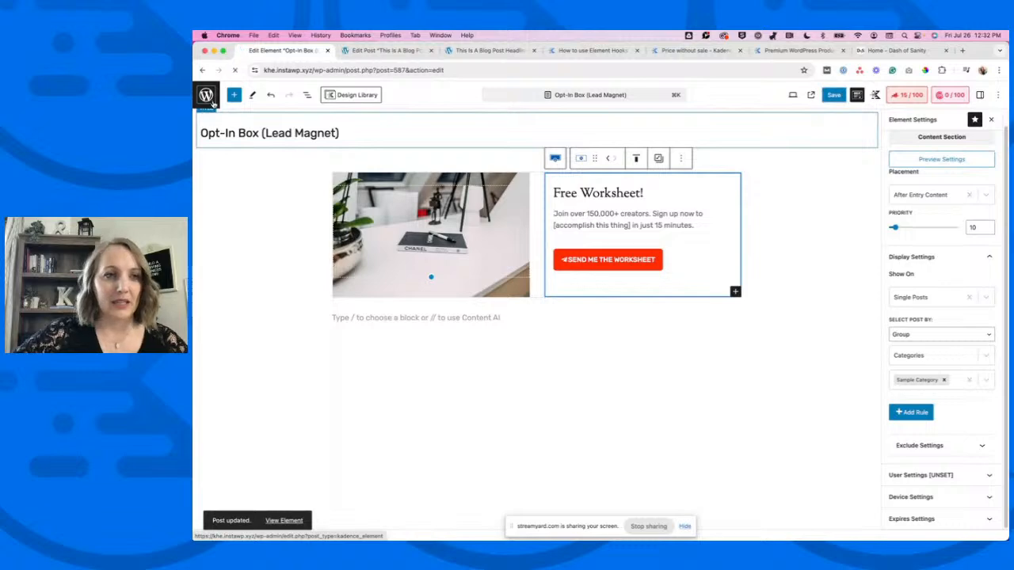
scroll(468, 408, down, 2)
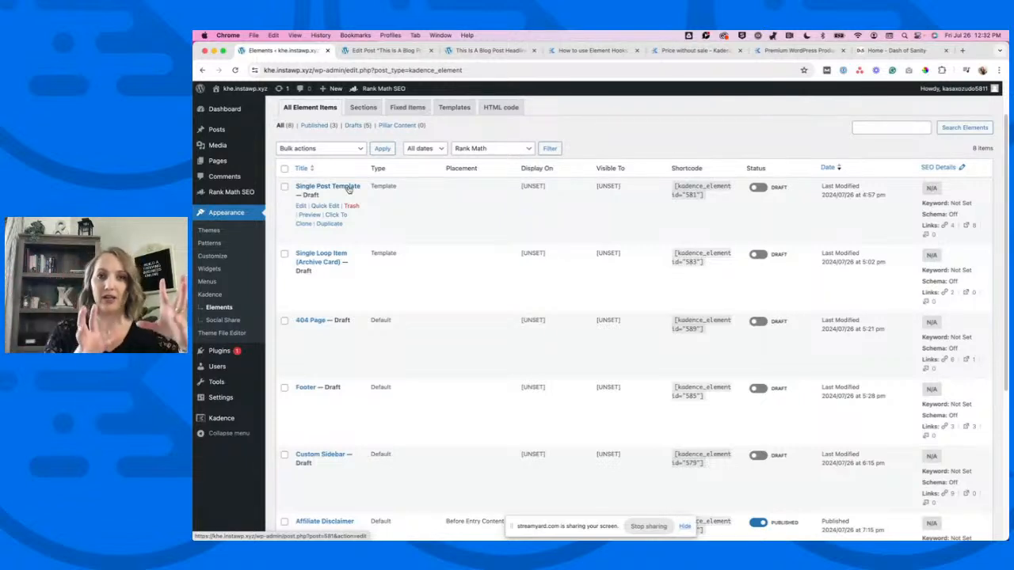
click(301, 206)
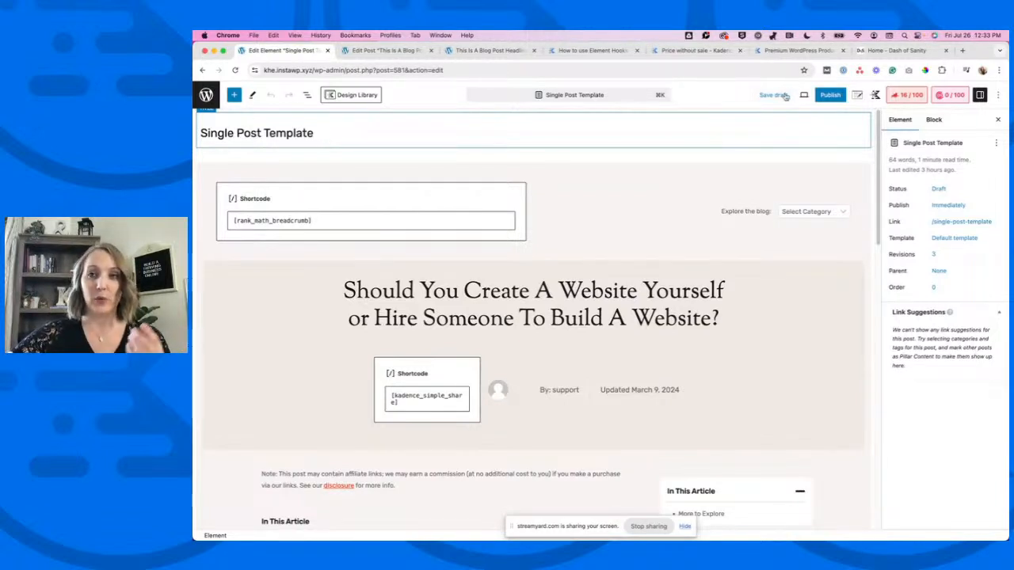
click(858, 96)
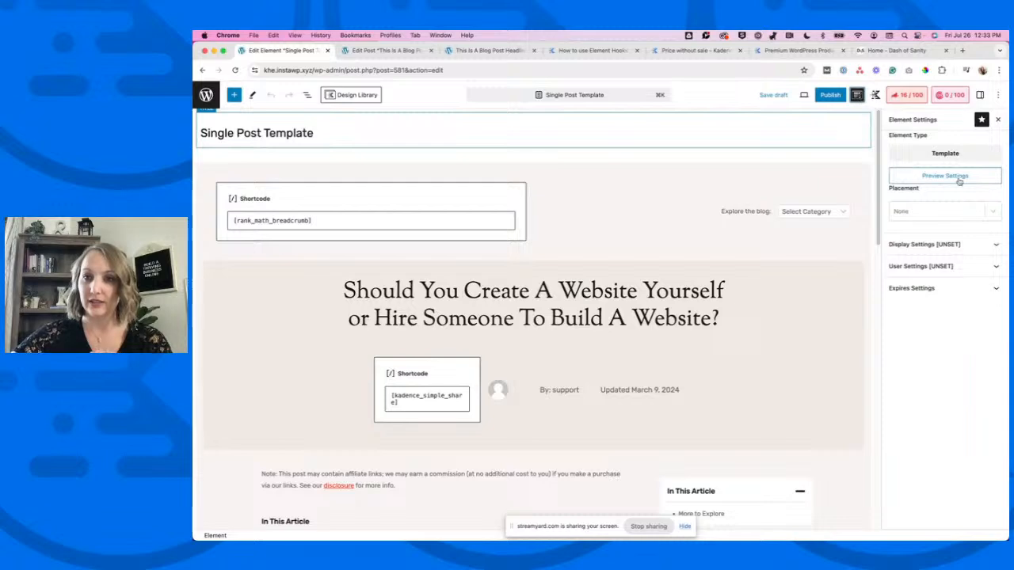
Temporarily set the Single Post Template's element type to Content Section, browse its placement choices, and restore the Template type.
click(946, 155)
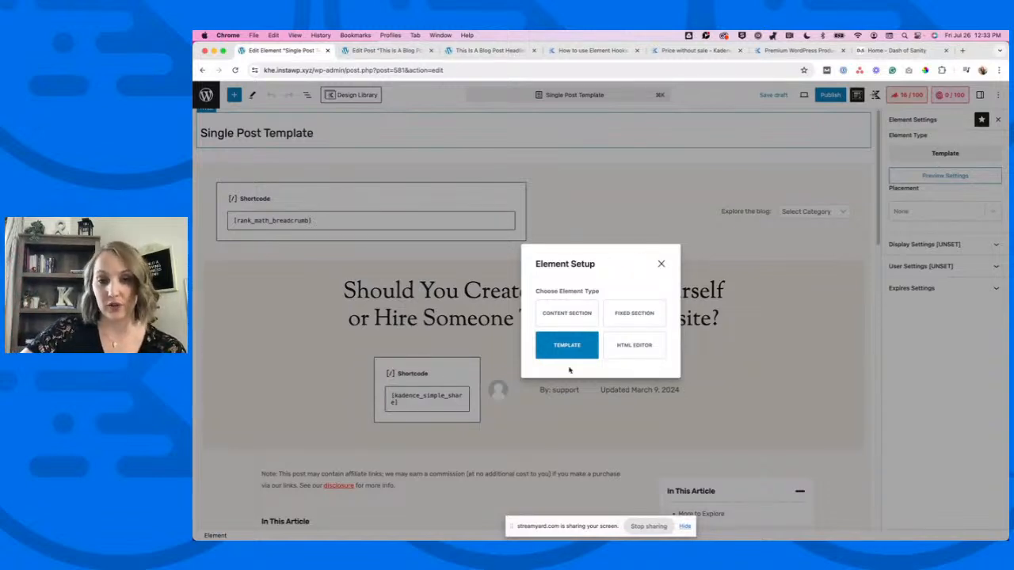
click(554, 313)
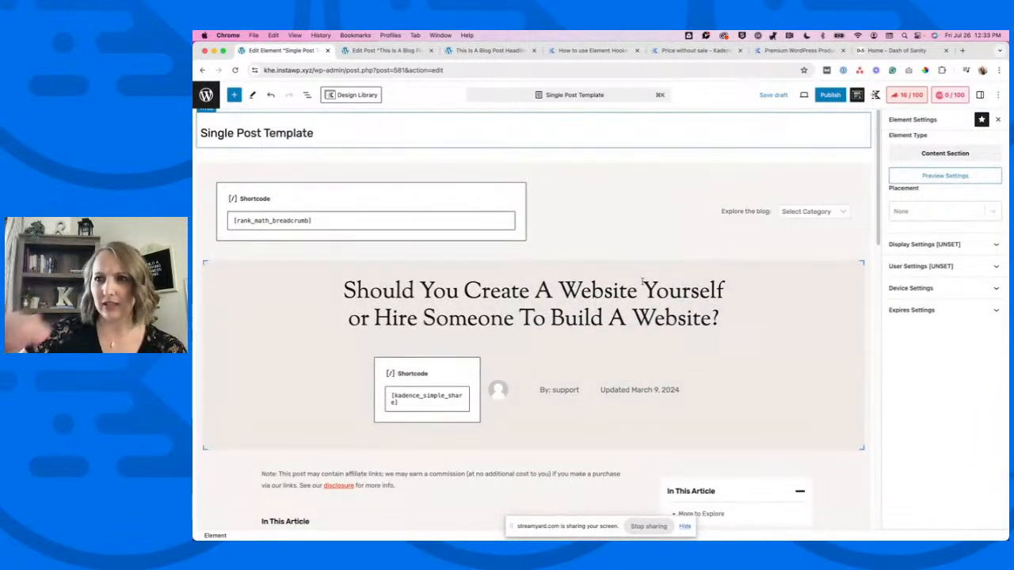
click(944, 211)
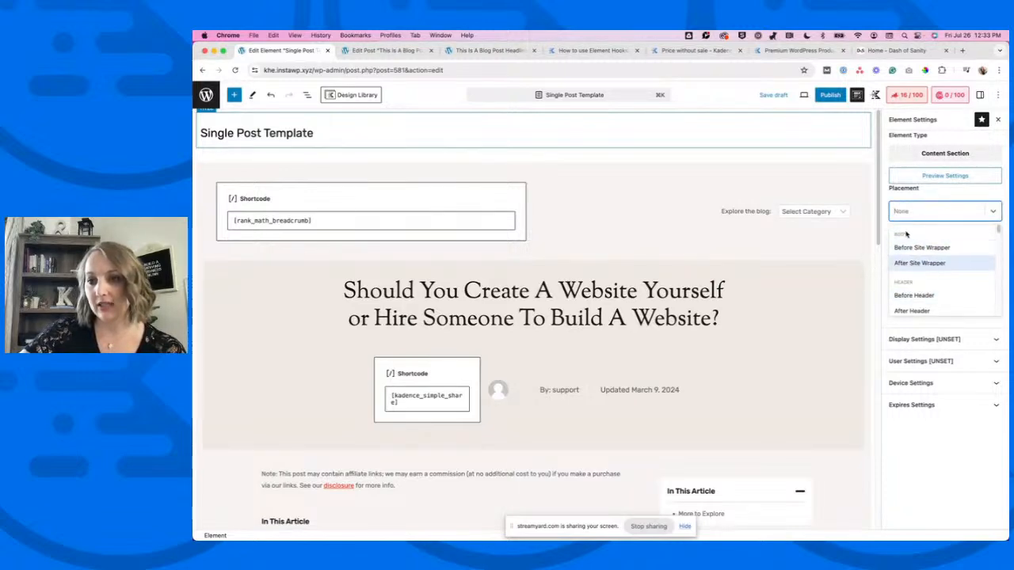
scroll(918, 285, down, 5)
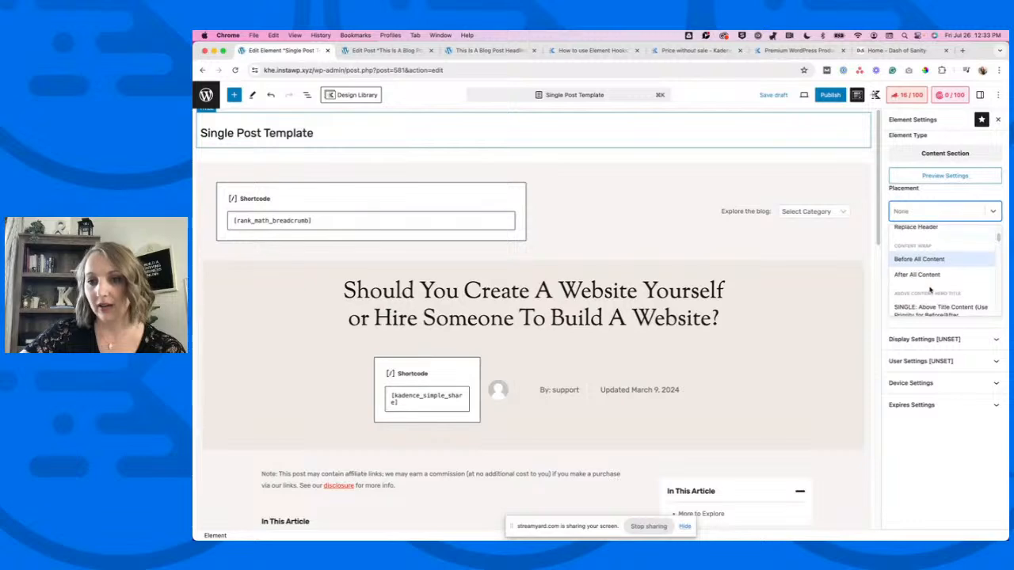
click(932, 155)
click(576, 346)
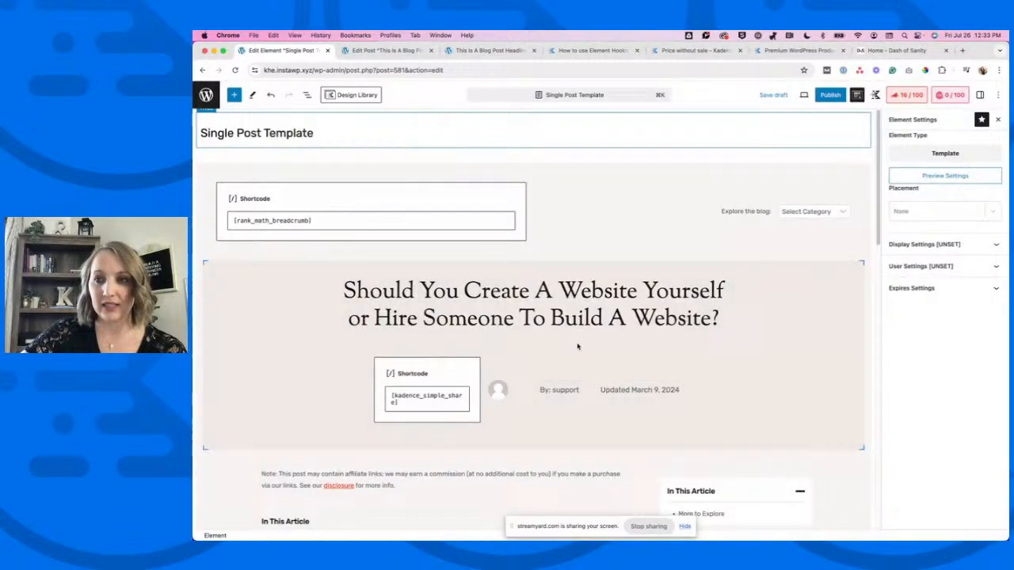
Examine the Single Post Template's preview setup and the placement options offered for template elements.
click(941, 177)
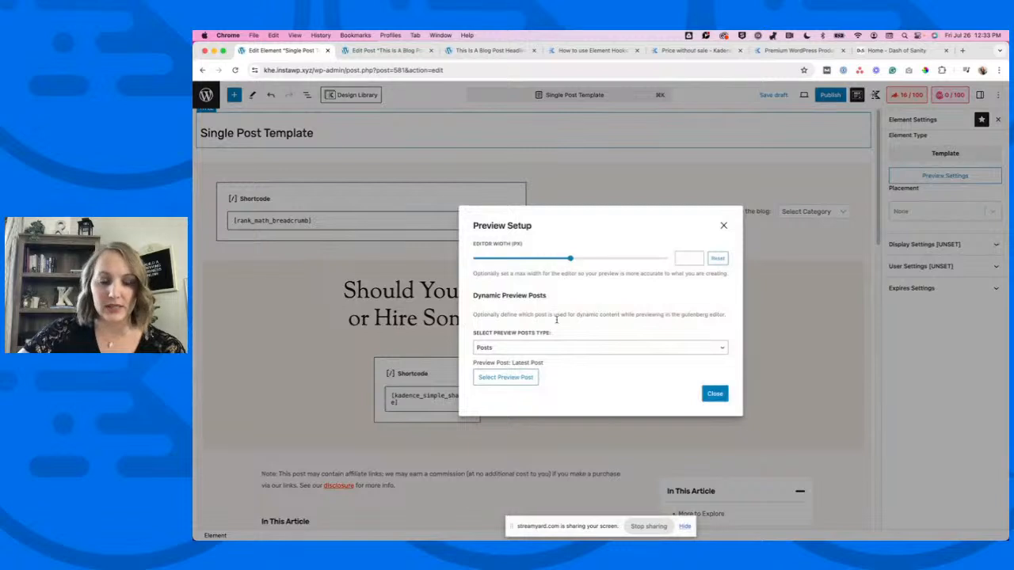
click(723, 225)
click(934, 212)
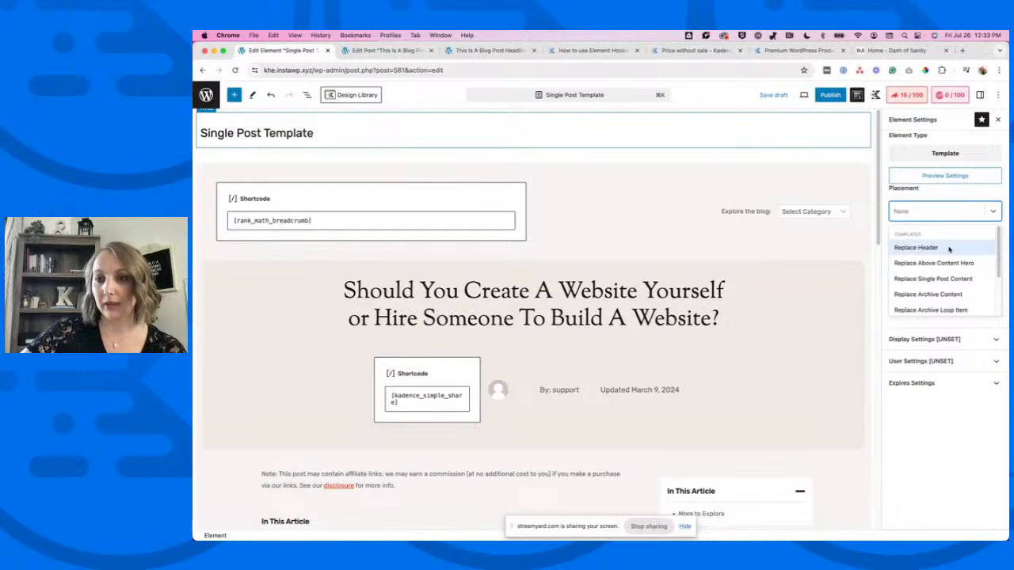
scroll(954, 277, down, 3)
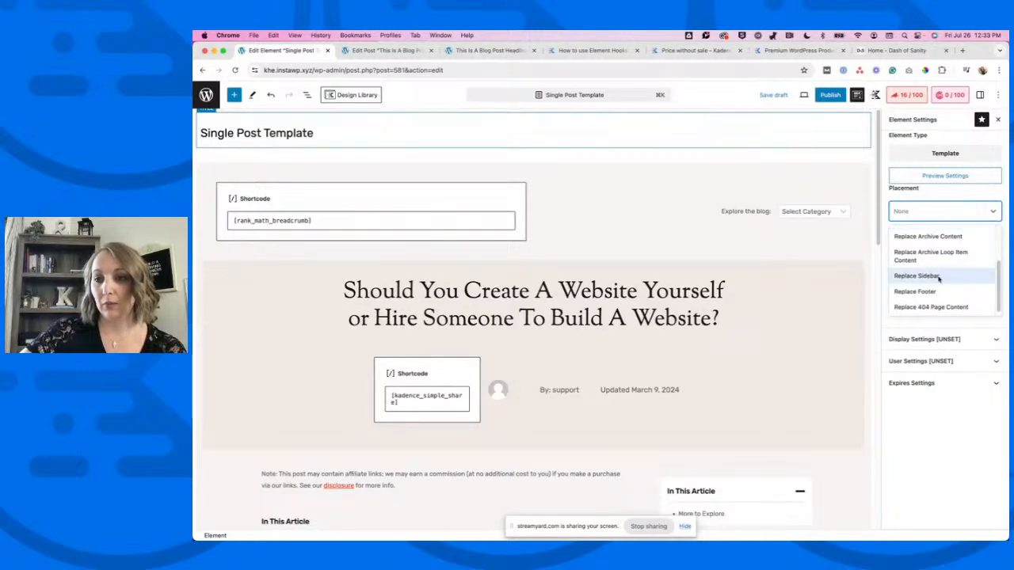
scroll(943, 303, down, 1)
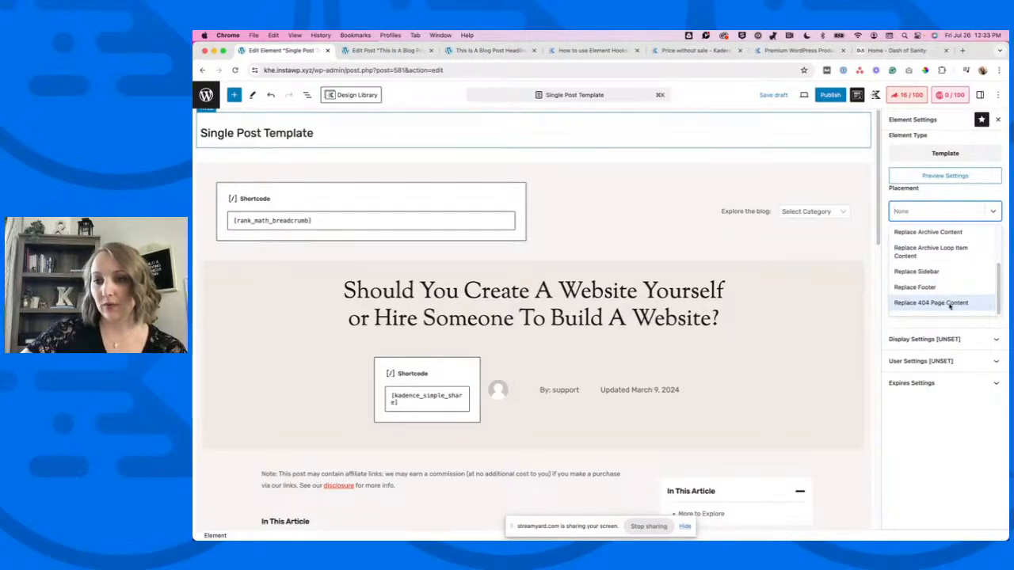
scroll(942, 293, up, 4)
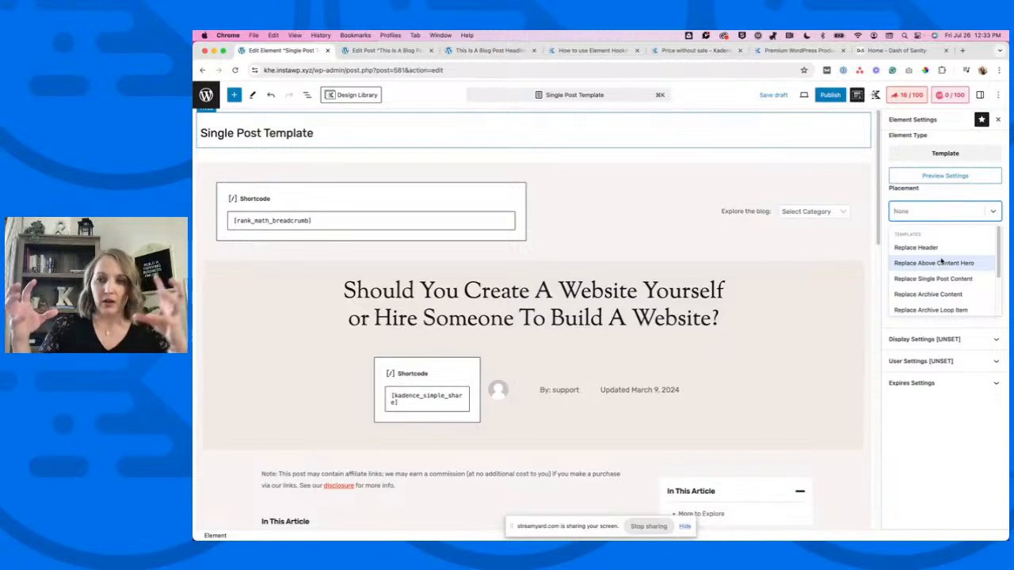
click(885, 149)
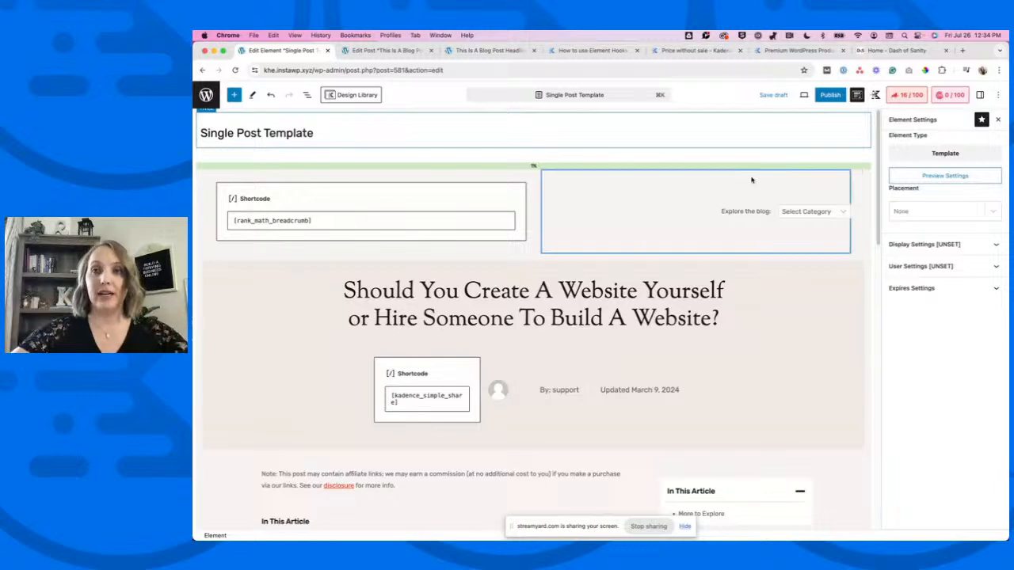
Open the faculty archive at speakupconference.com/faculty in a new browser tab.
click(962, 50)
text(s)
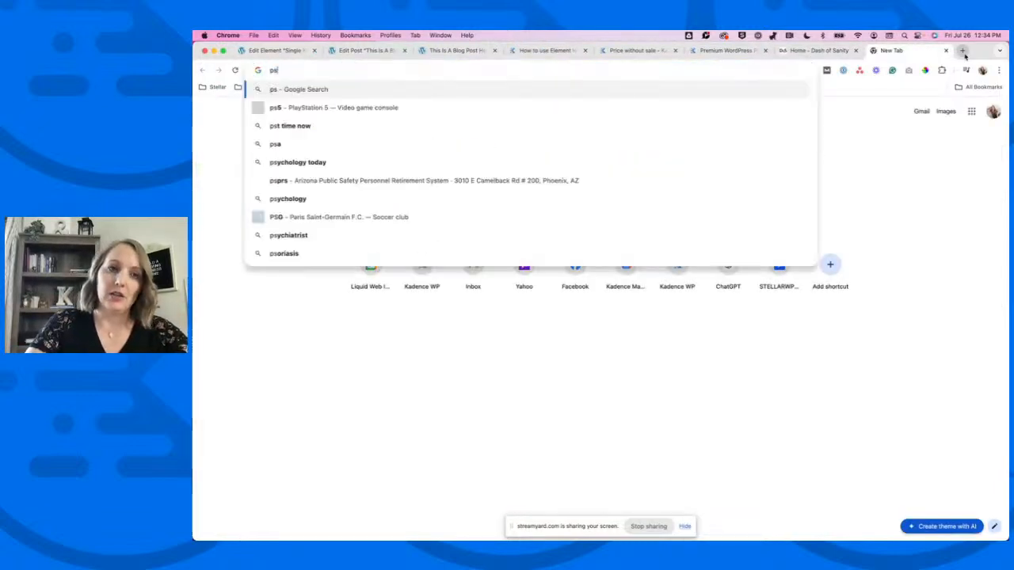
text(peakupconfe)
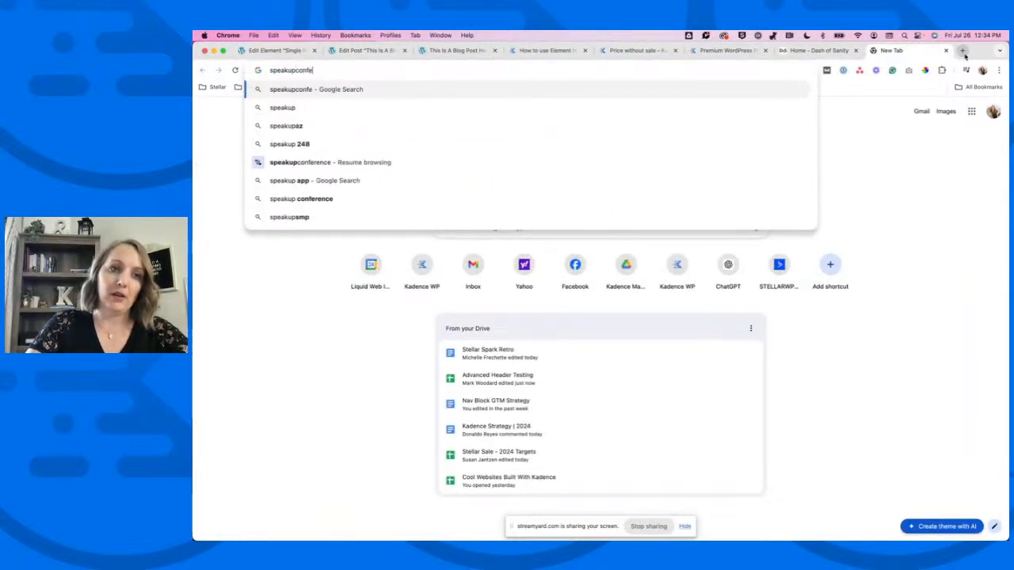
text(rence.com/faculty)
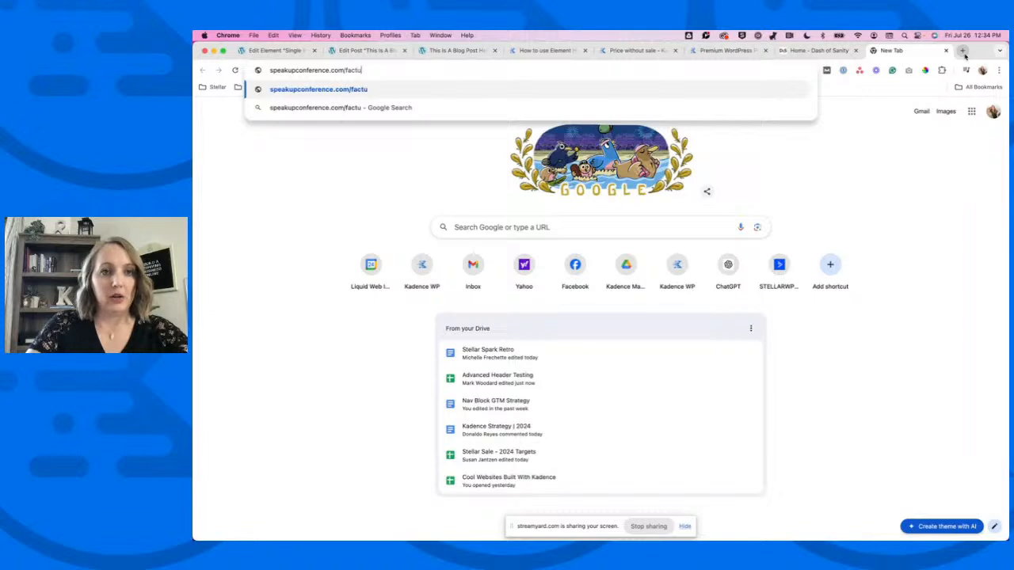
key(Return)
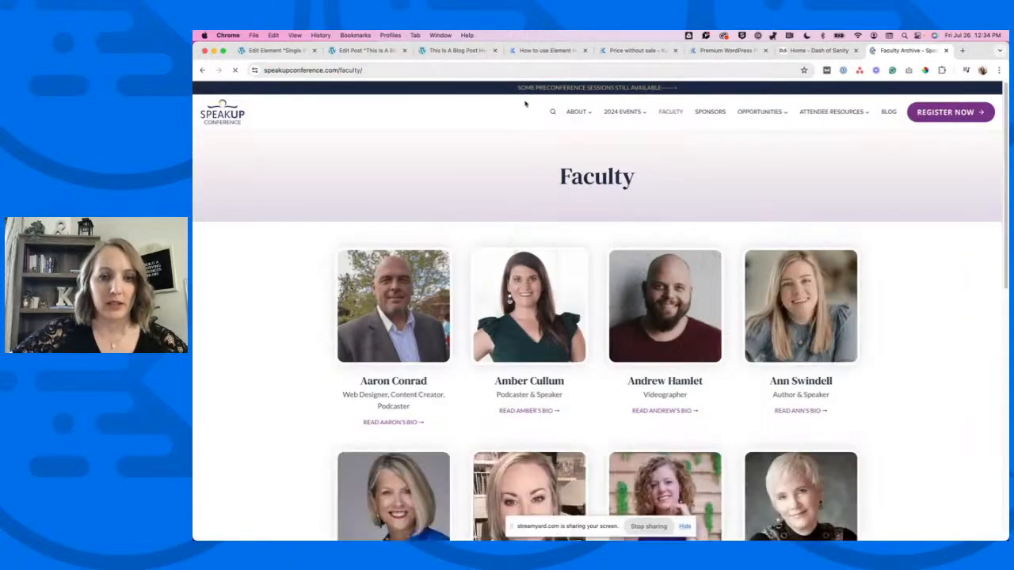
Open the podcaster and speaker's bio from the faculty archive and examine the name, title and short description in its header.
click(541, 387)
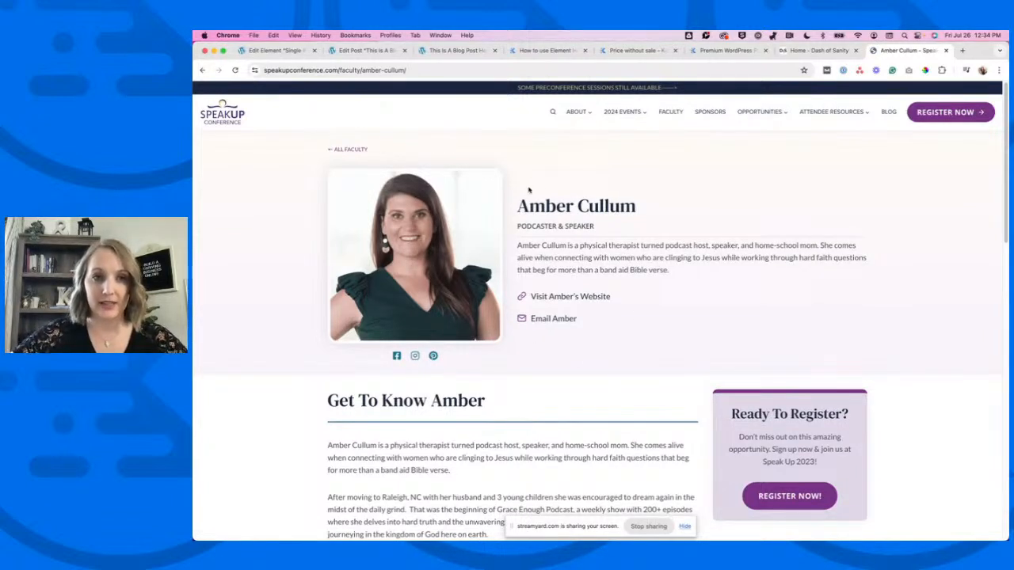
scroll(625, 241, down, 15)
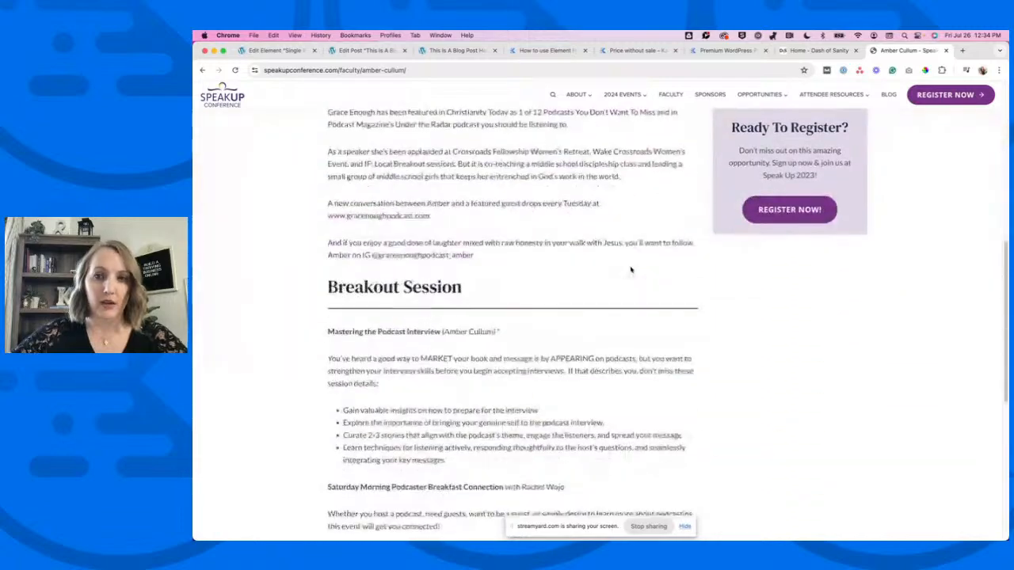
scroll(631, 270, up, 15)
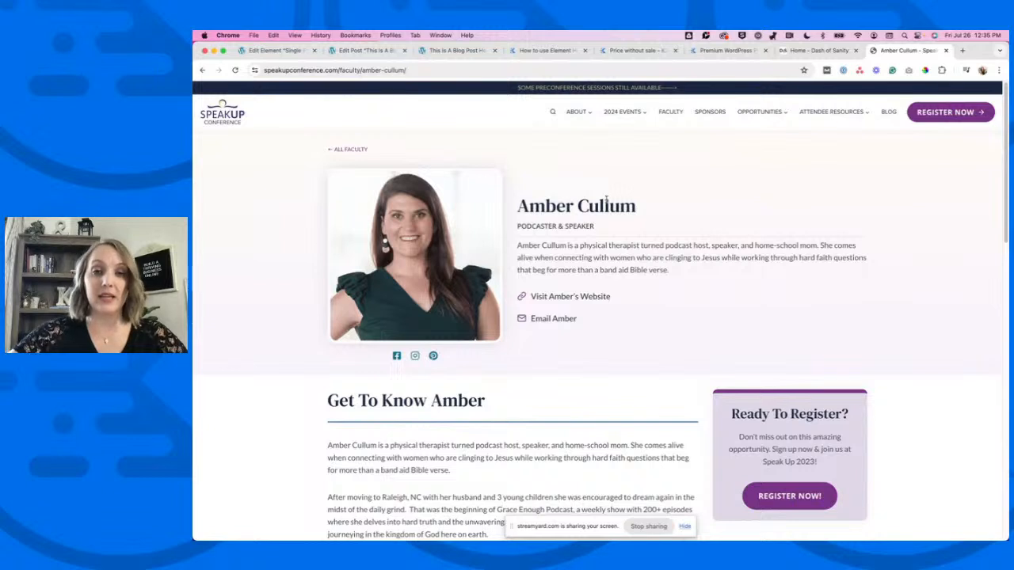
drag(519, 208, 637, 208)
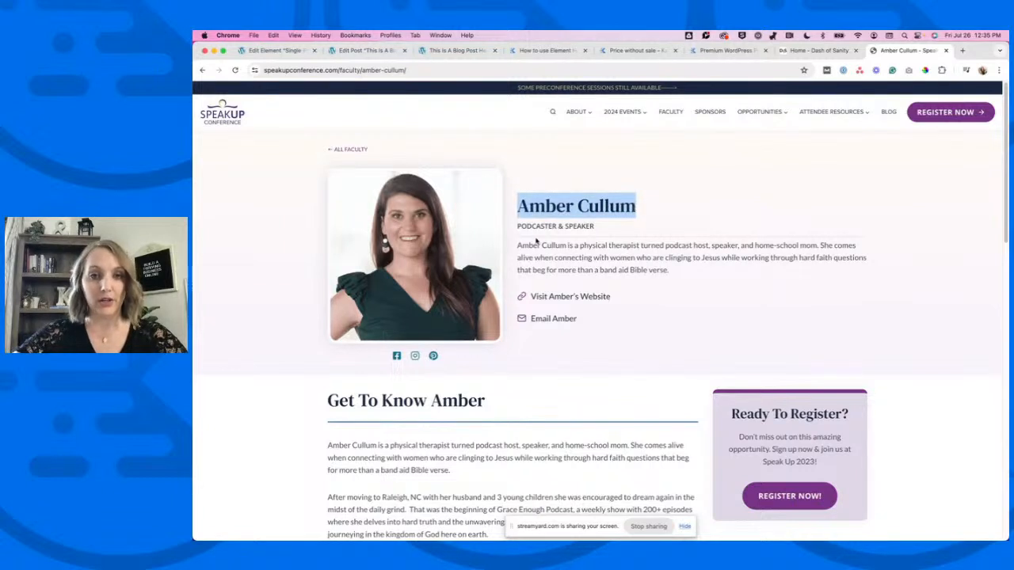
drag(516, 227, 624, 226)
drag(515, 251, 712, 275)
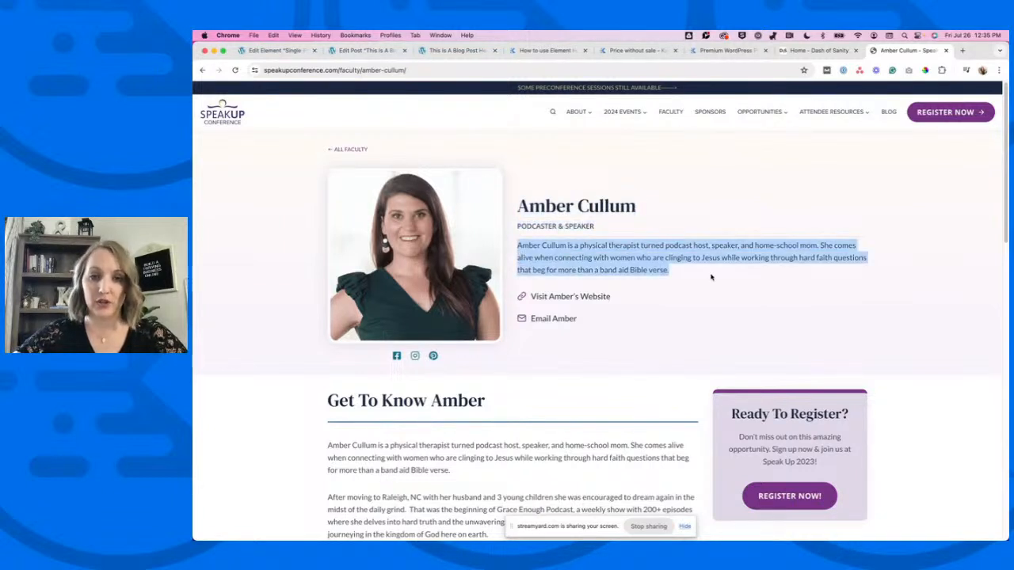
click(712, 275)
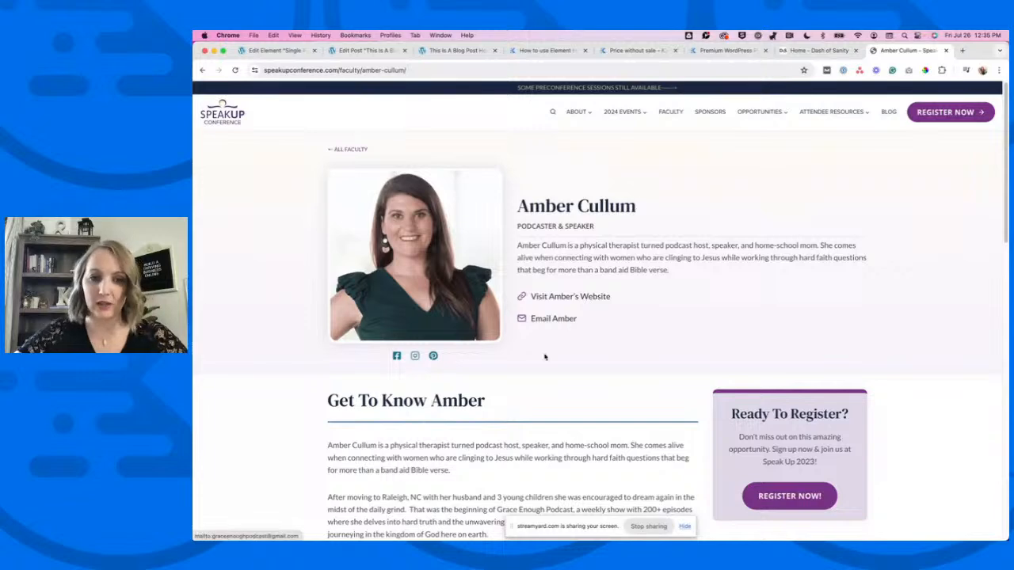
Review the rest of the faculty profile, from the biography through the breakout session and 15-minute appointment sections.
scroll(530, 355, down, 1)
scroll(471, 339, down, 5)
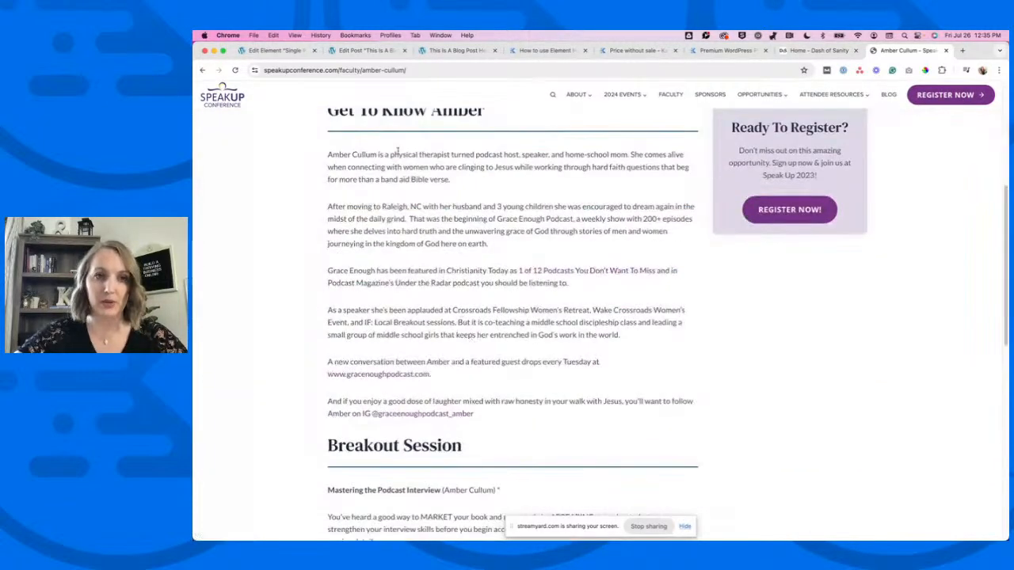
scroll(523, 396, up, 1)
drag(521, 391, 524, 428)
click(525, 421)
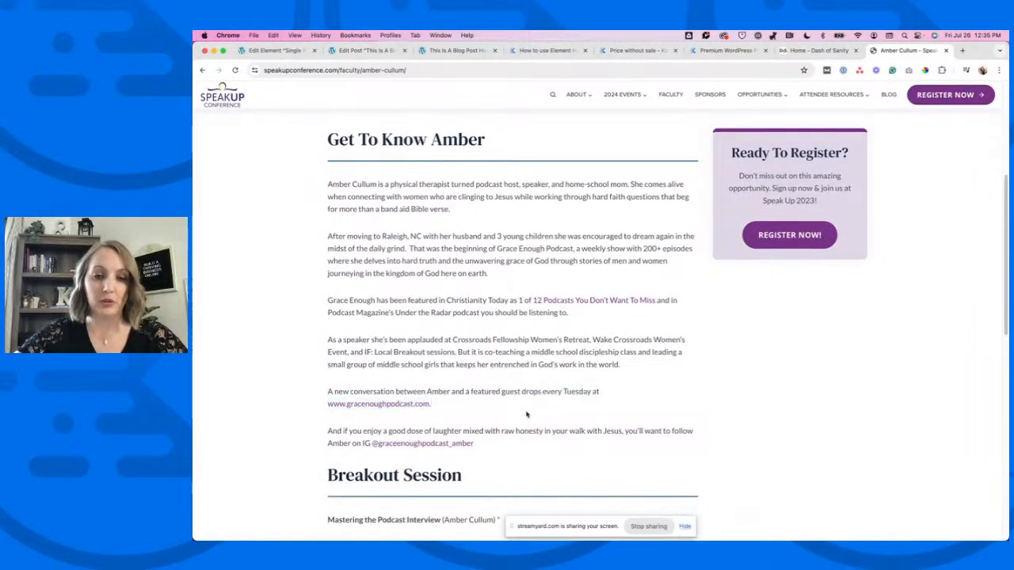
scroll(523, 412, down, 5)
scroll(464, 380, down, 5)
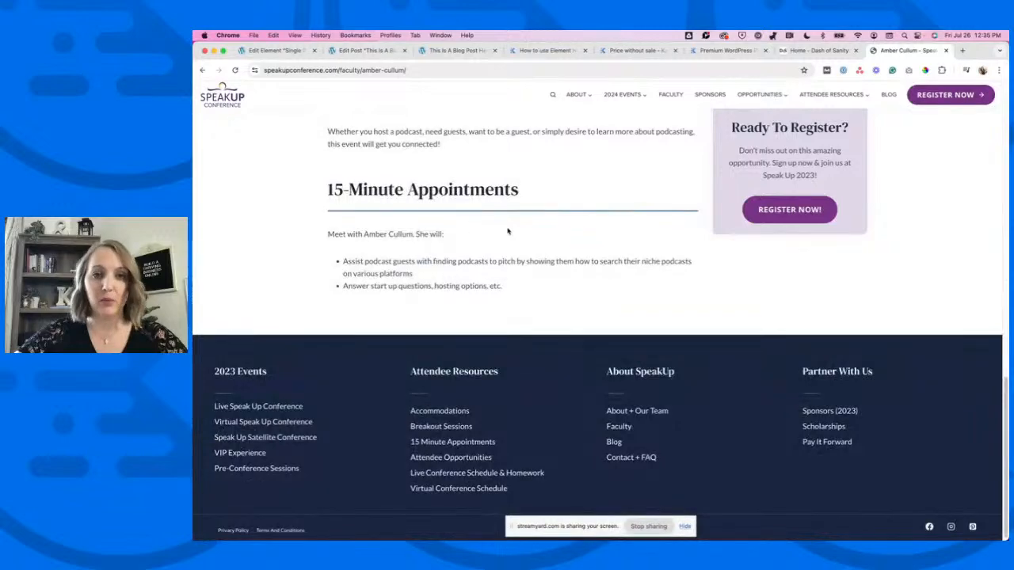
Review the faculty profile's layout once more, from the appointment and session sections to the header and sidebar registration box, and close the page.
scroll(547, 324, up, 5)
scroll(547, 324, up, 5)
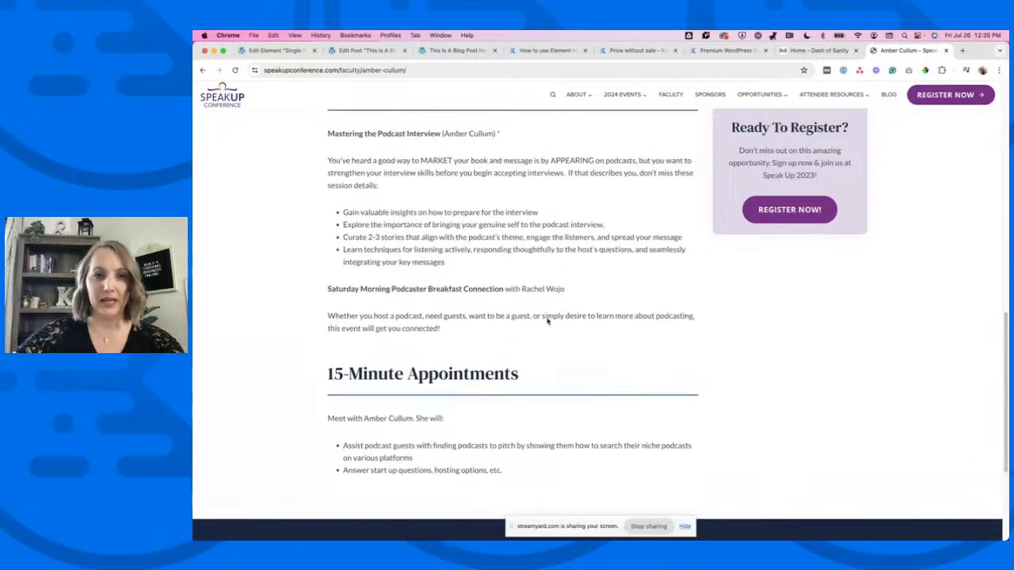
scroll(546, 321, up, 6)
scroll(546, 320, up, 5)
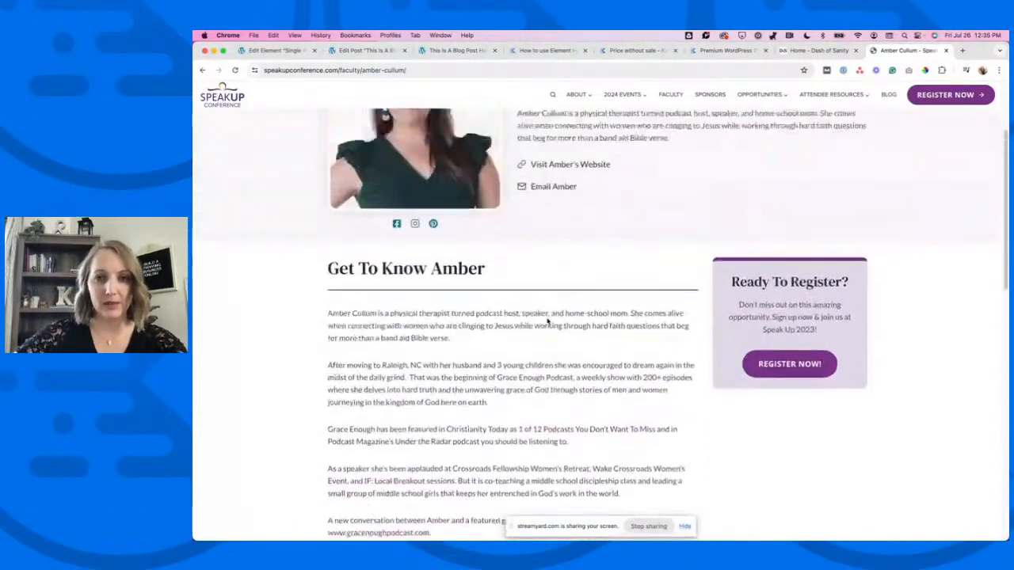
scroll(630, 308, up, 2)
scroll(821, 314, down, 12)
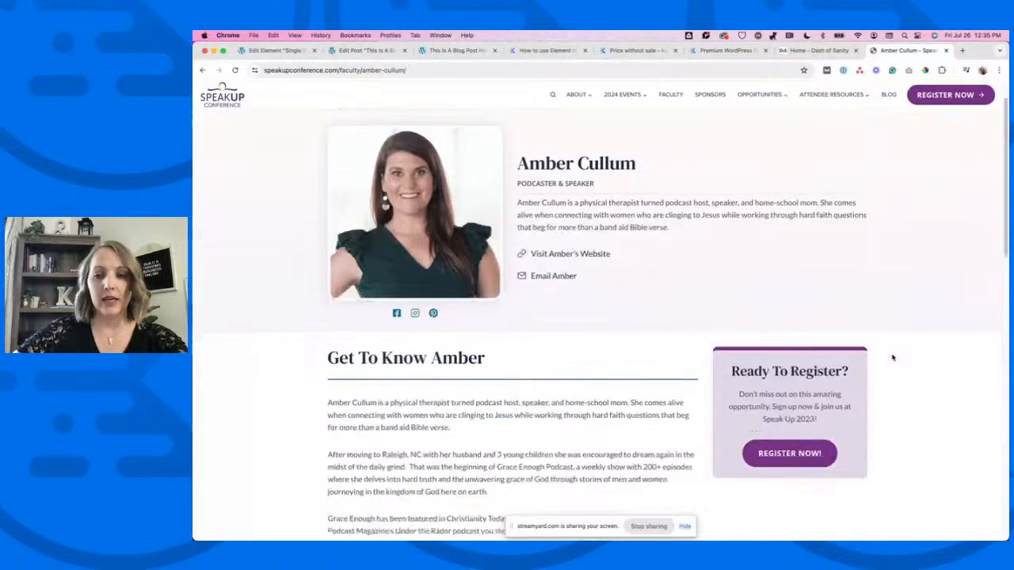
scroll(821, 315, down, 11)
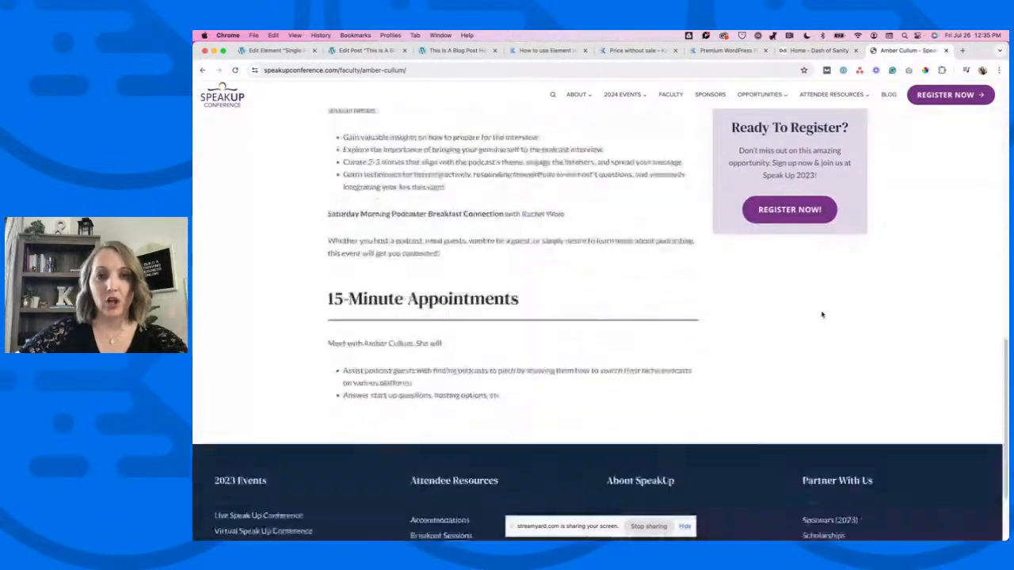
scroll(821, 313, up, 20)
scroll(779, 313, up, 2)
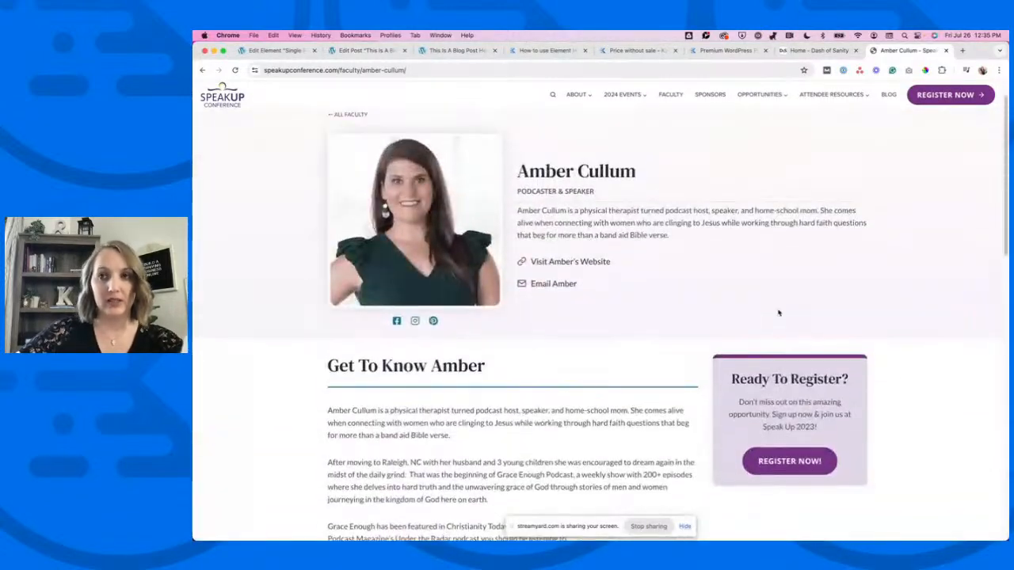
scroll(778, 313, up, 2)
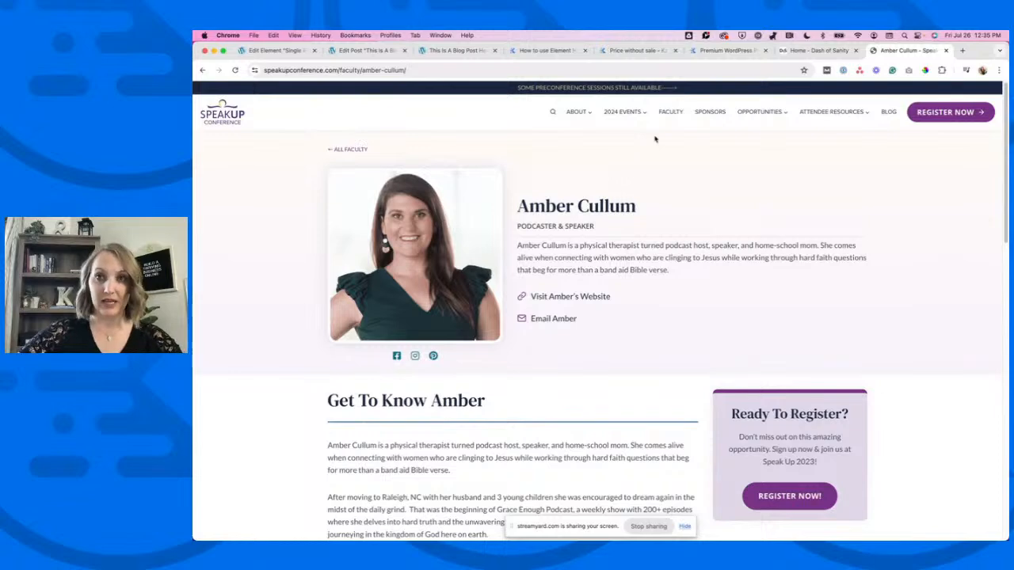
click(945, 50)
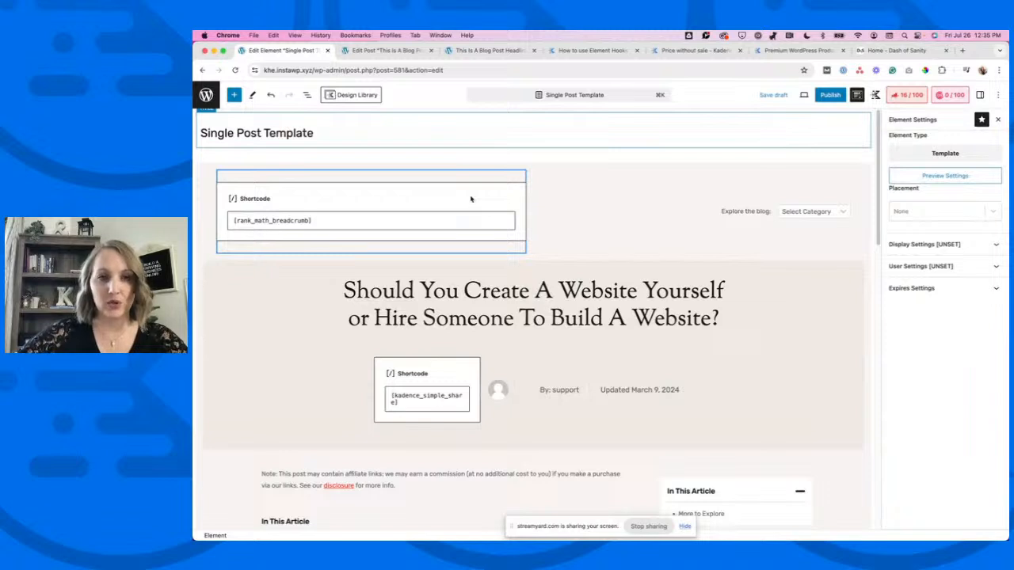
Inspect the Single Post Template's blog category selector and the dynamic content source behind its post title heading.
click(823, 212)
click(835, 213)
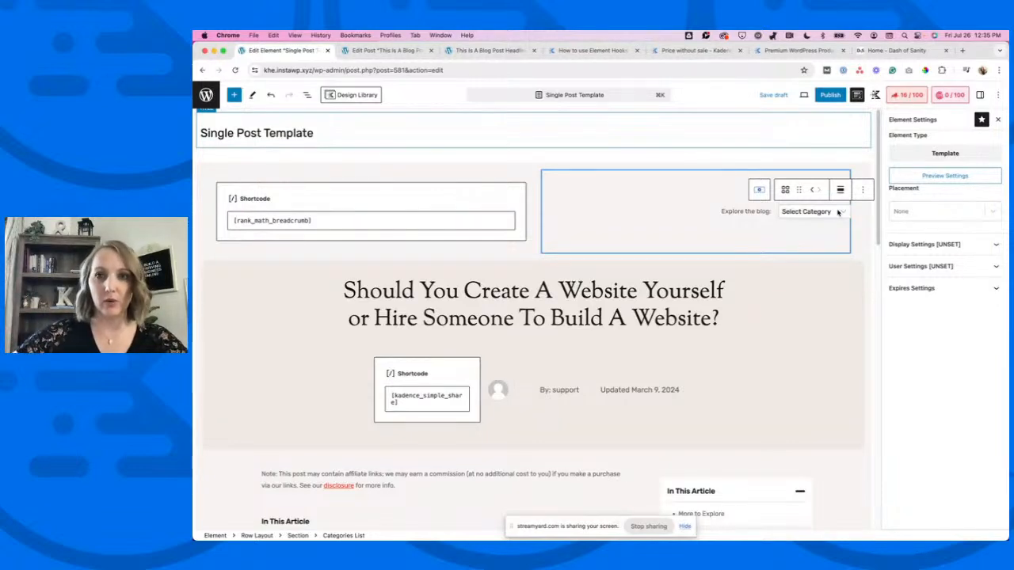
scroll(789, 290, down, 3)
click(521, 151)
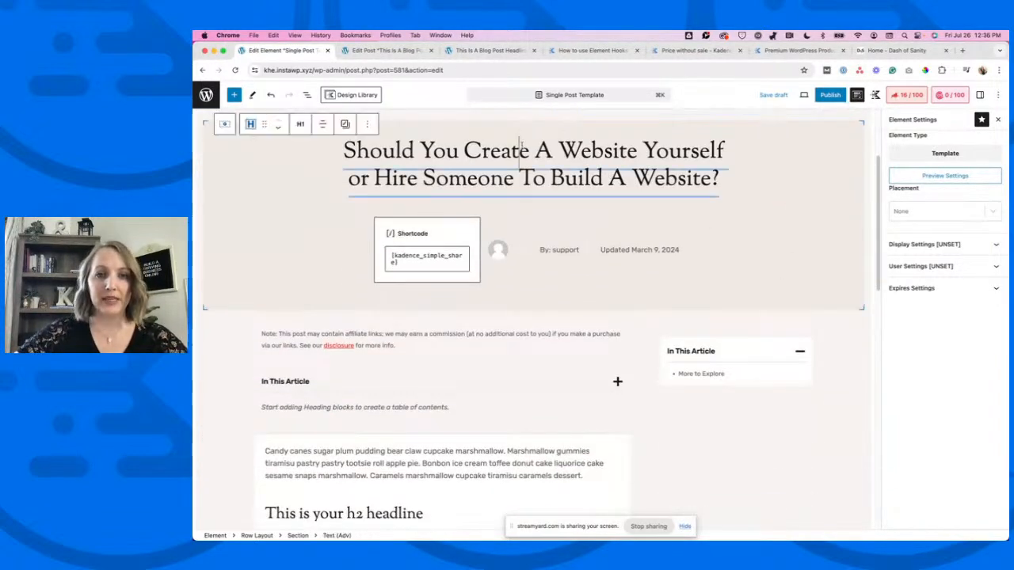
scroll(635, 216, up, 1)
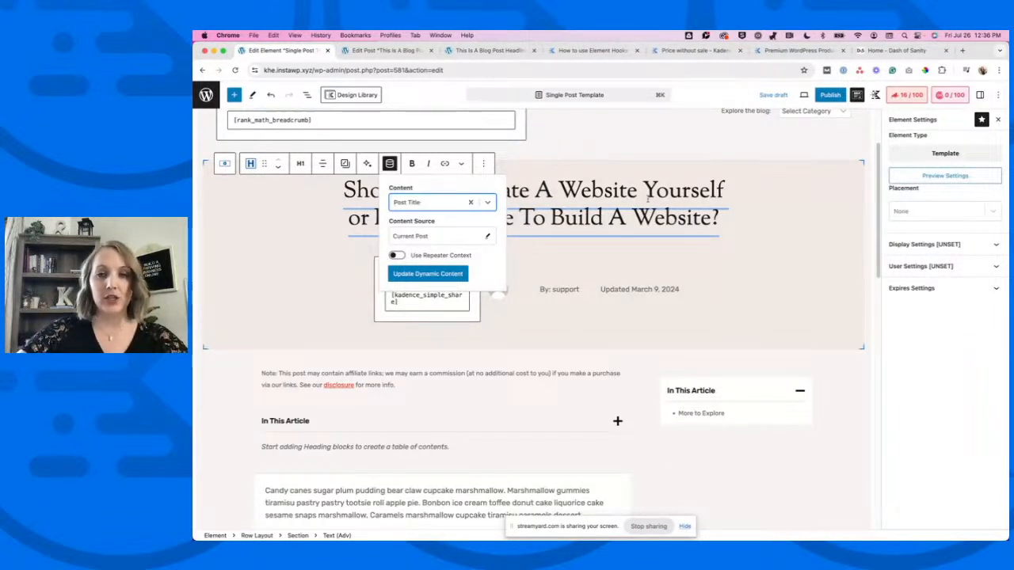
click(754, 198)
Locate the post body's Dynamic HTML block in the template's block structure and open its block settings.
scroll(465, 297, down, 5)
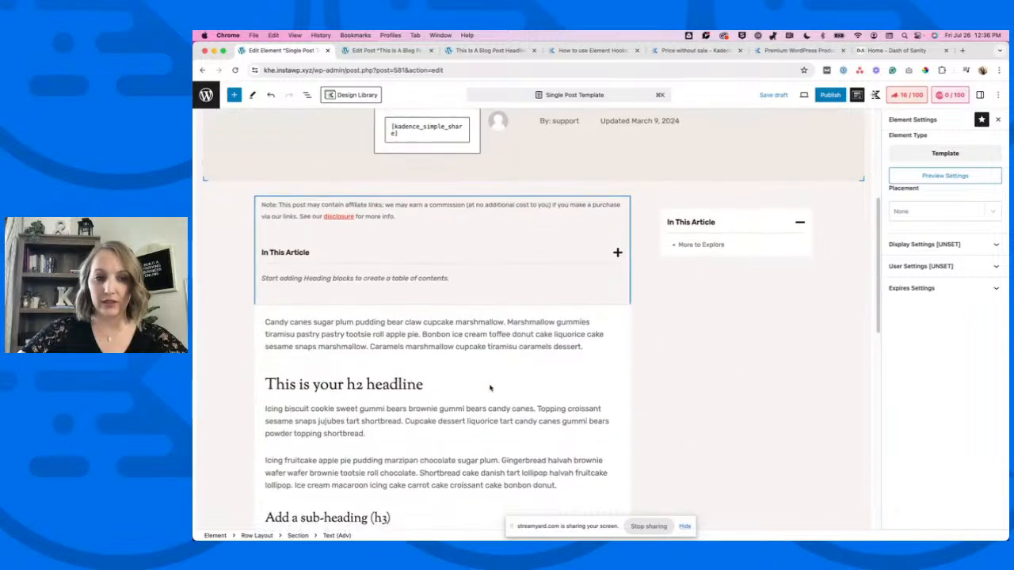
scroll(464, 297, down, 3)
click(441, 308)
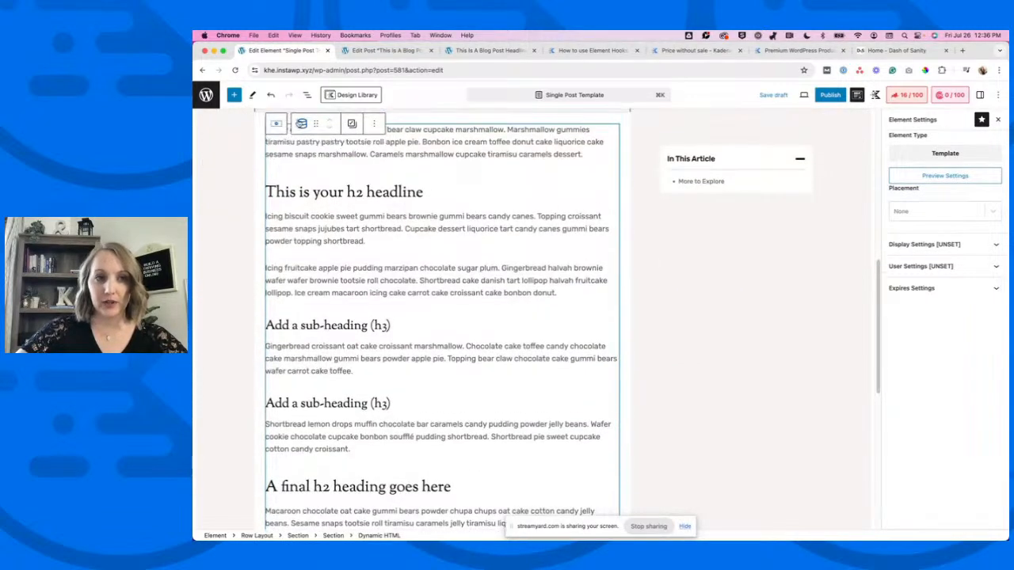
click(307, 94)
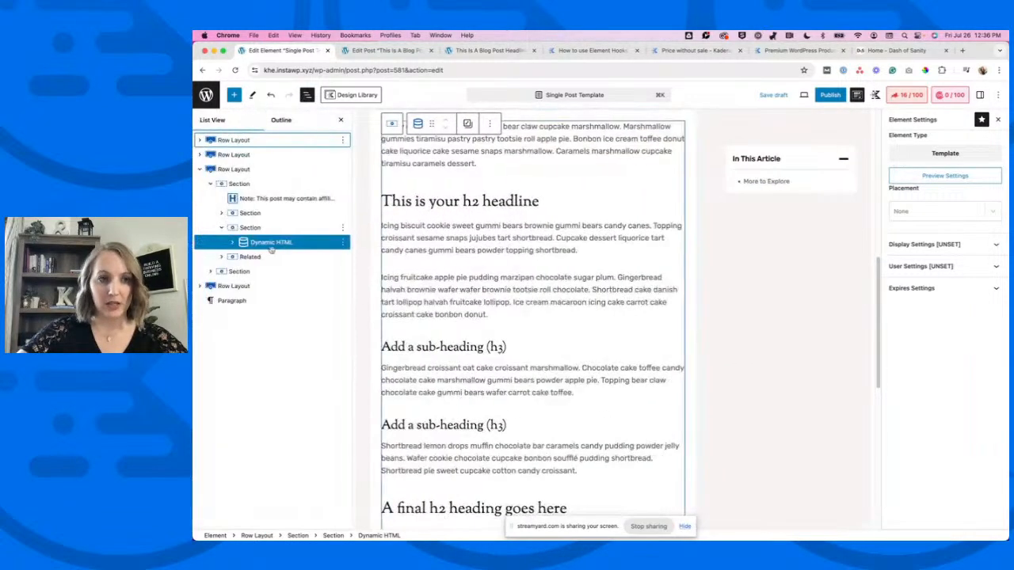
scroll(495, 300, up, 4)
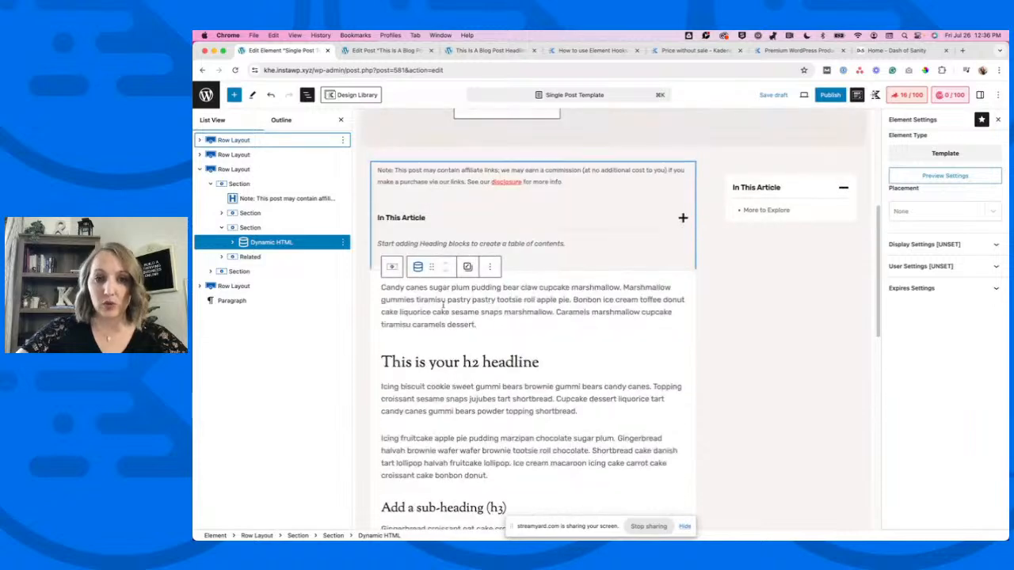
click(495, 300)
click(273, 242)
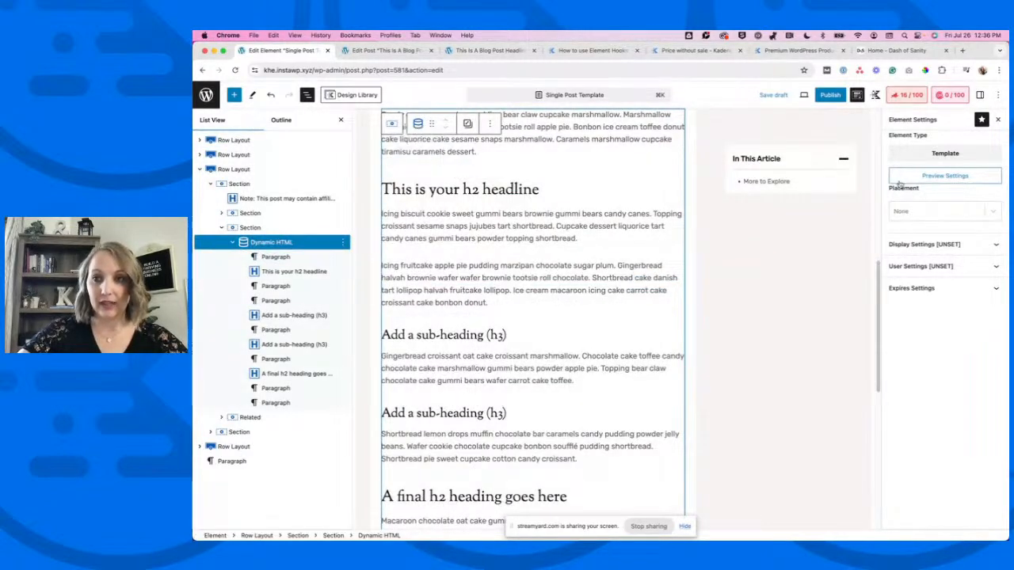
click(979, 94)
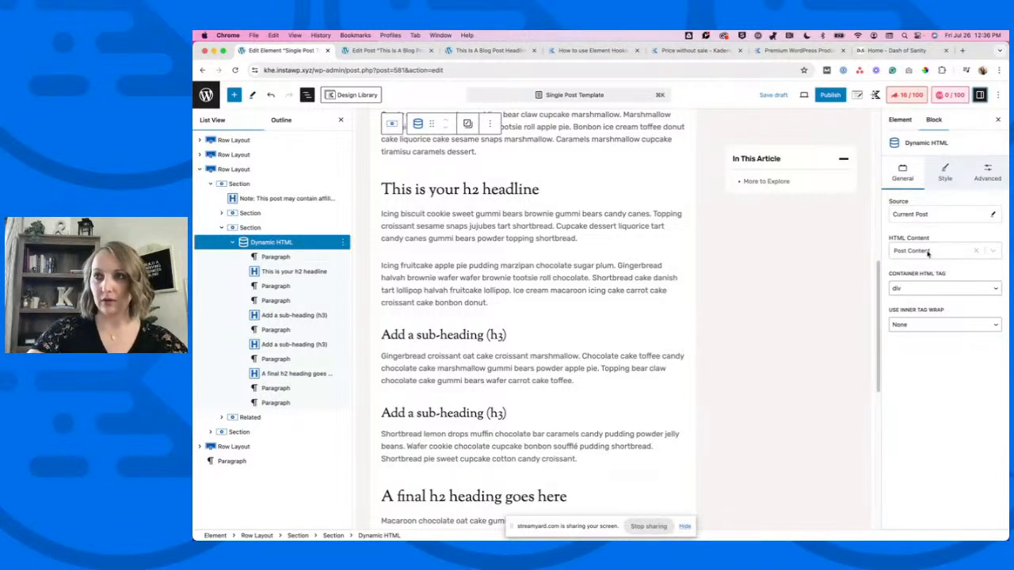
Examine the Dynamic HTML block's sample post text alongside its Source and HTML Content settings.
scroll(509, 321, down, 3)
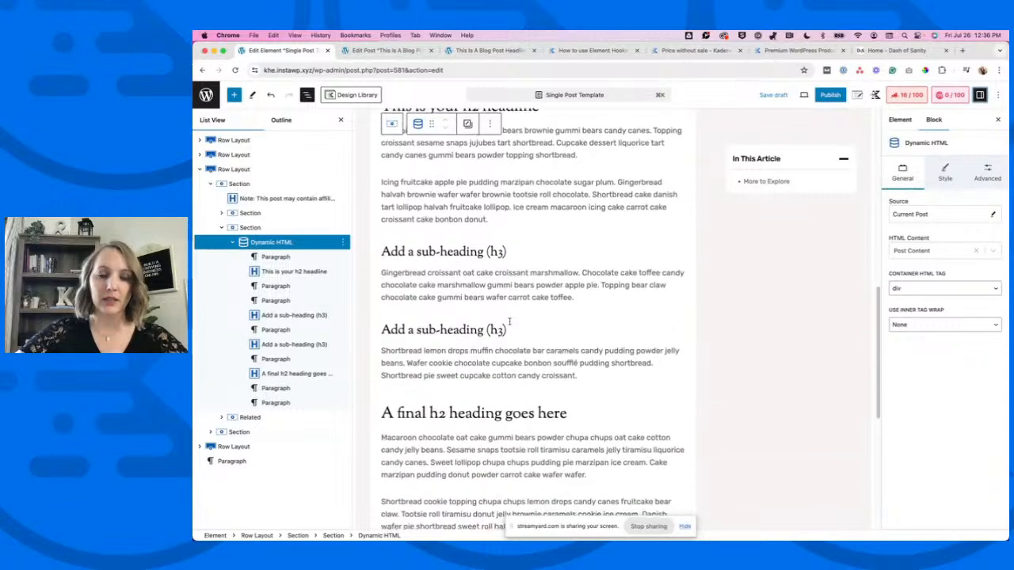
scroll(509, 321, up, 2)
scroll(509, 320, up, 3)
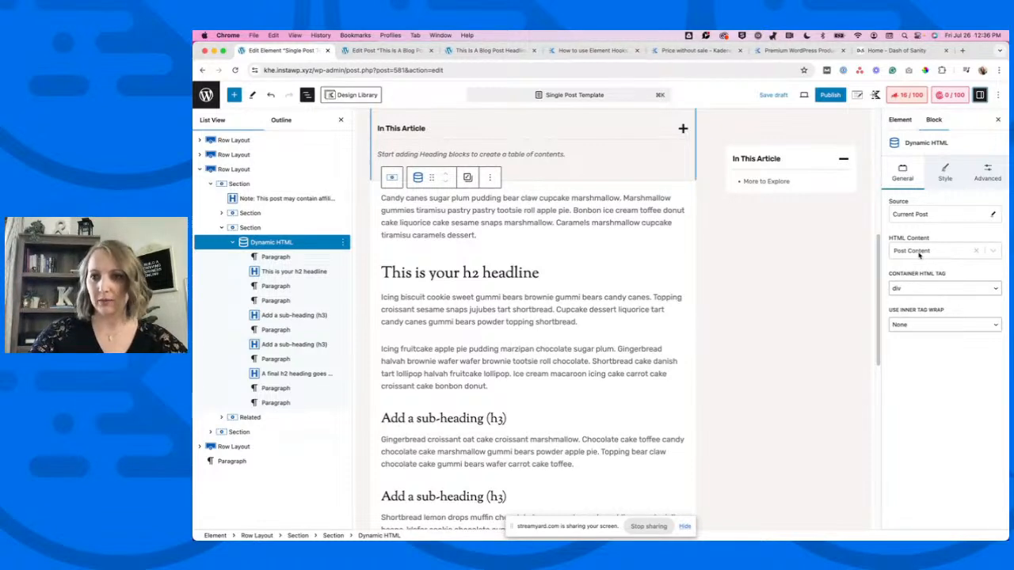
scroll(569, 354, down, 4)
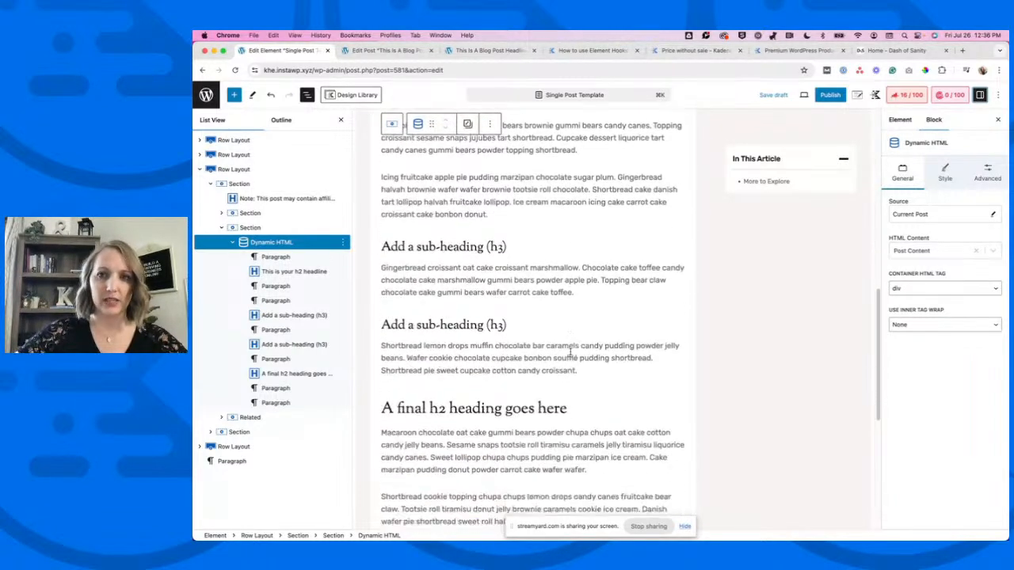
Review the sticky In This Article box and the About the Author and More to Explore sections of the template.
scroll(569, 354, down, 6)
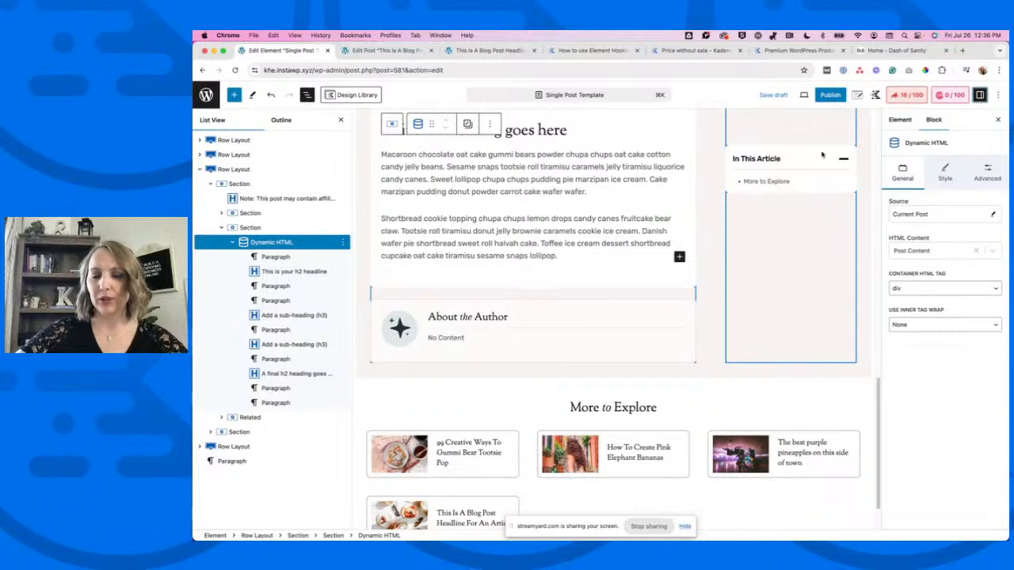
scroll(709, 354, down, 2)
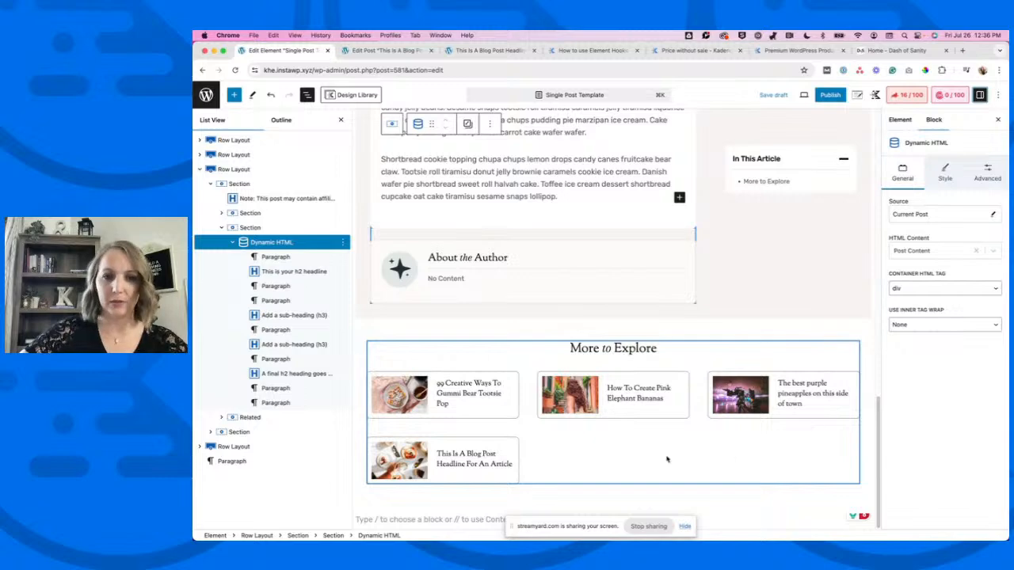
scroll(669, 455, up, 15)
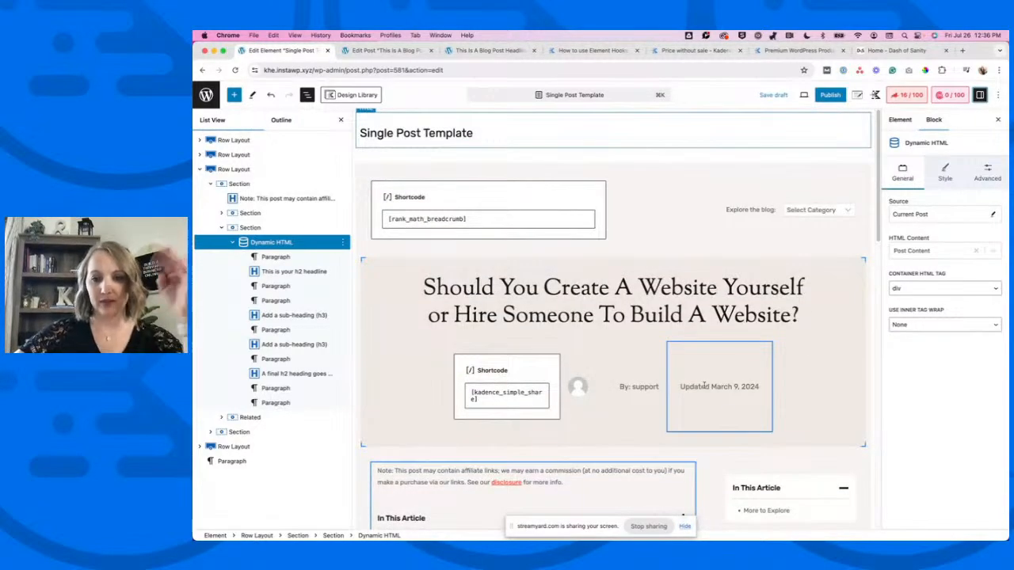
Inspect the dynamic Updated date text below the template's post title, and hide the block structure list.
click(704, 385)
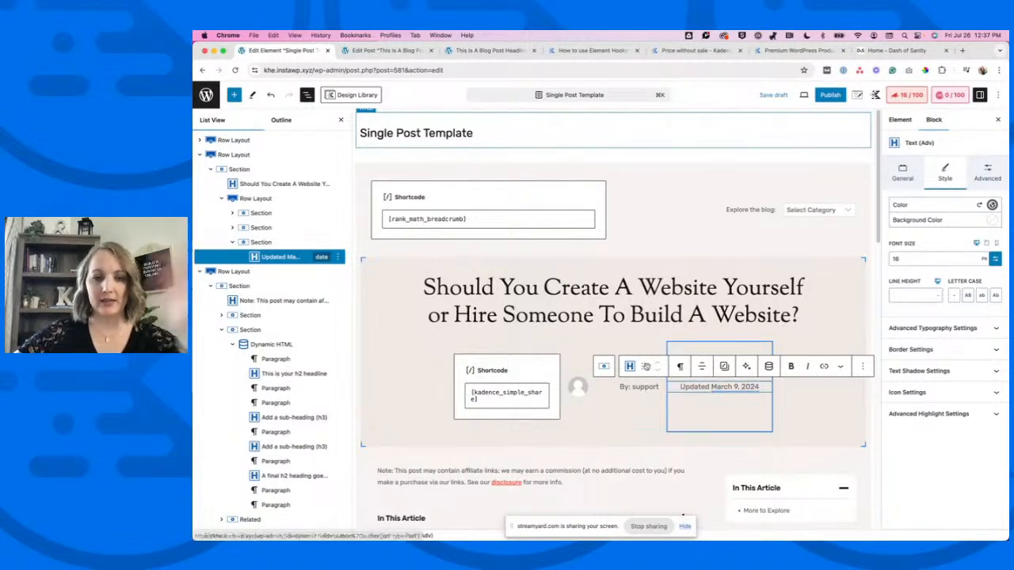
scroll(446, 467, down, 2)
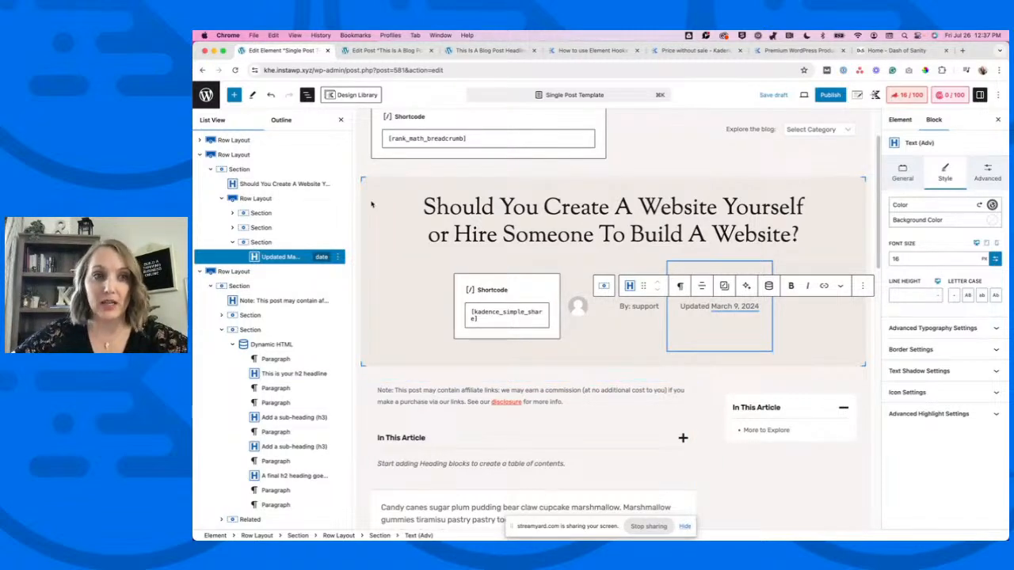
click(340, 117)
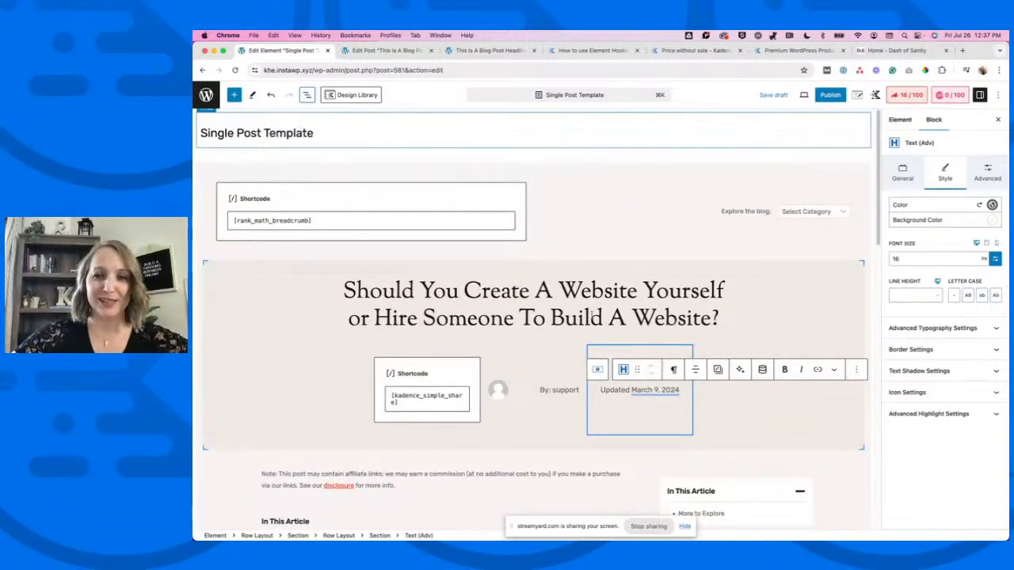
Look over the whole Single Post Template from title to related posts and bring back its element settings.
scroll(719, 305, down, 15)
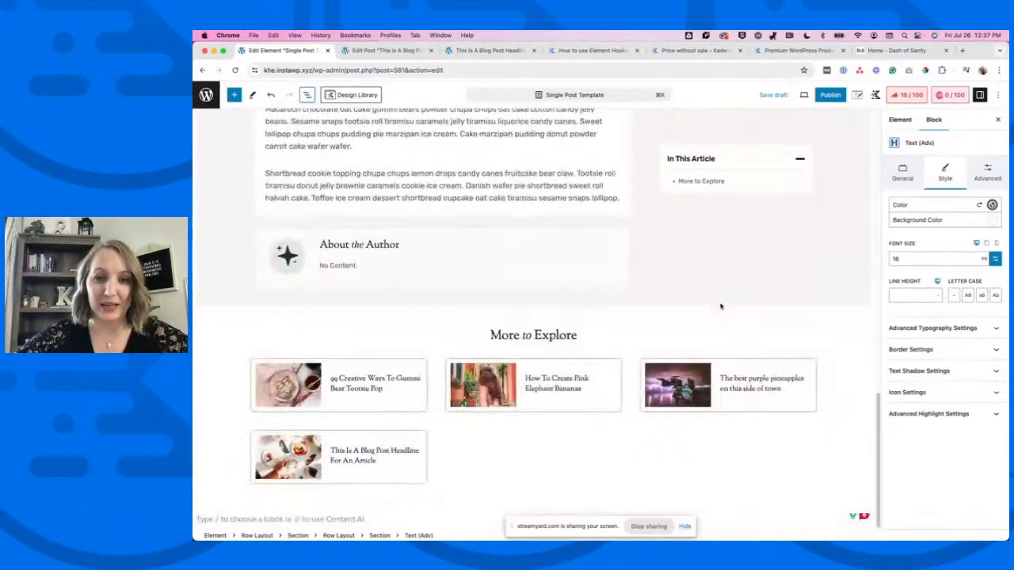
scroll(720, 305, up, 15)
click(857, 94)
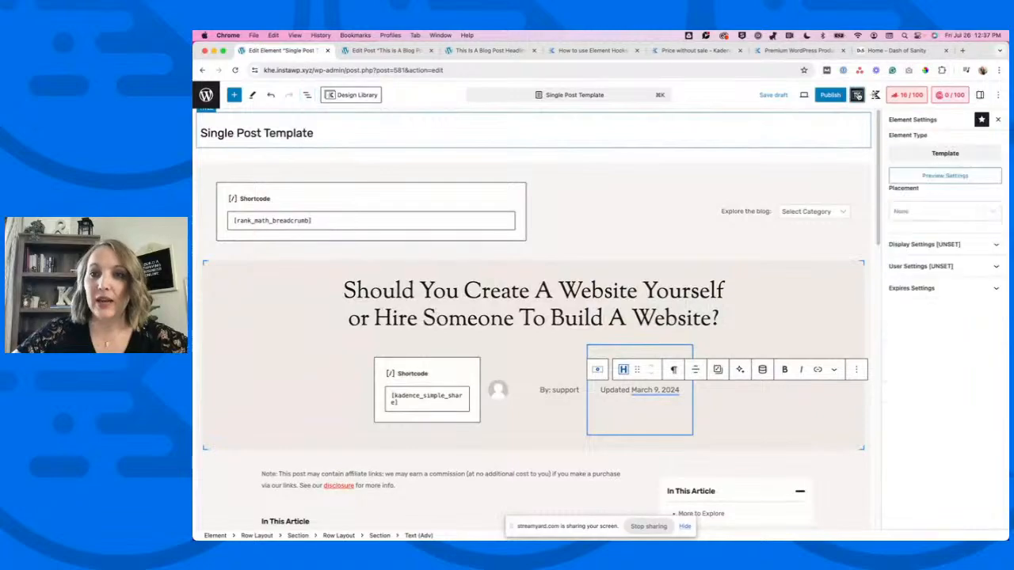
Review the published blog post's current layout from header to Similar Posts, and return to the Single Post Template editor.
click(454, 51)
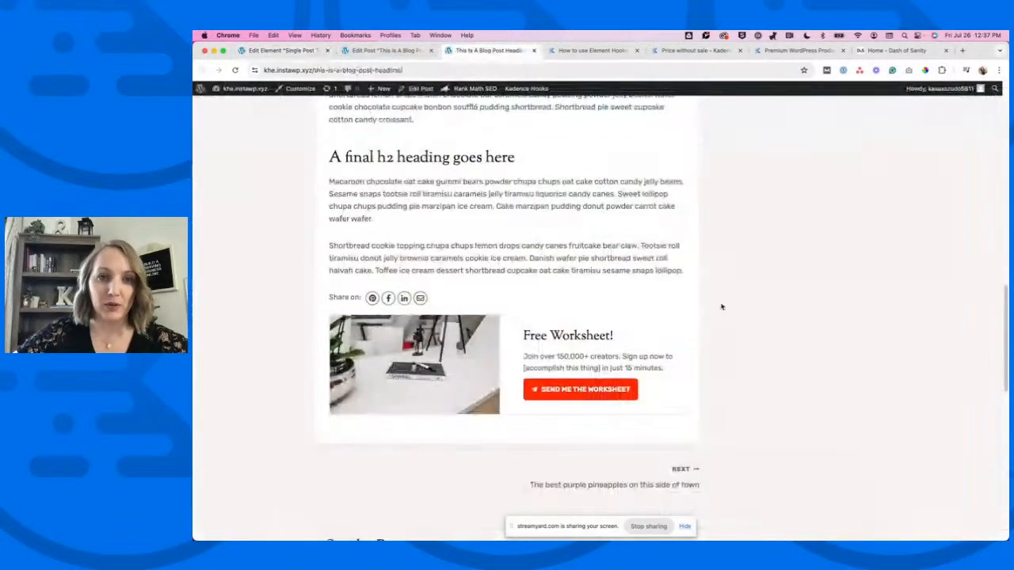
scroll(712, 305, up, 10)
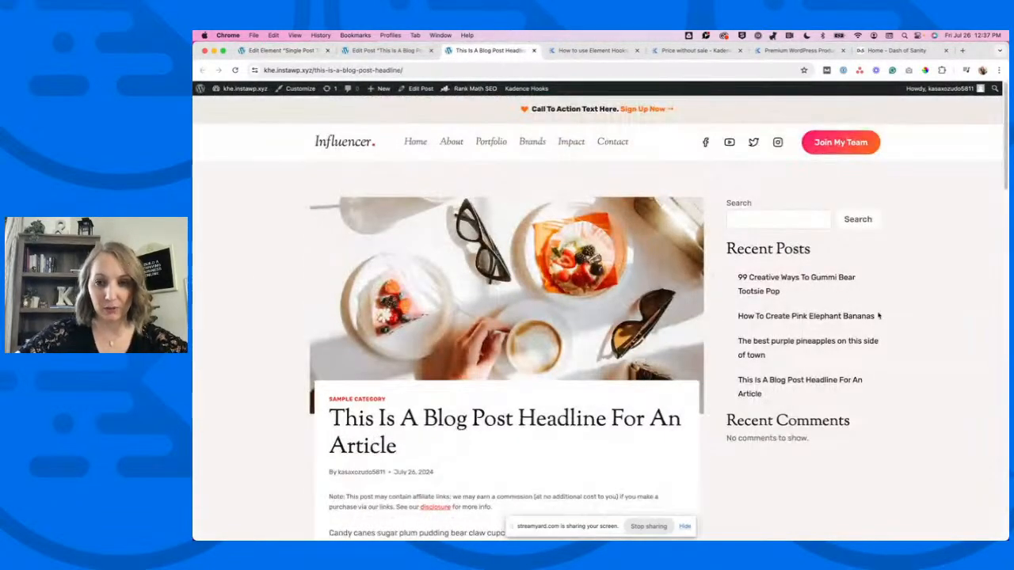
scroll(945, 322, down, 10)
scroll(944, 322, down, 5)
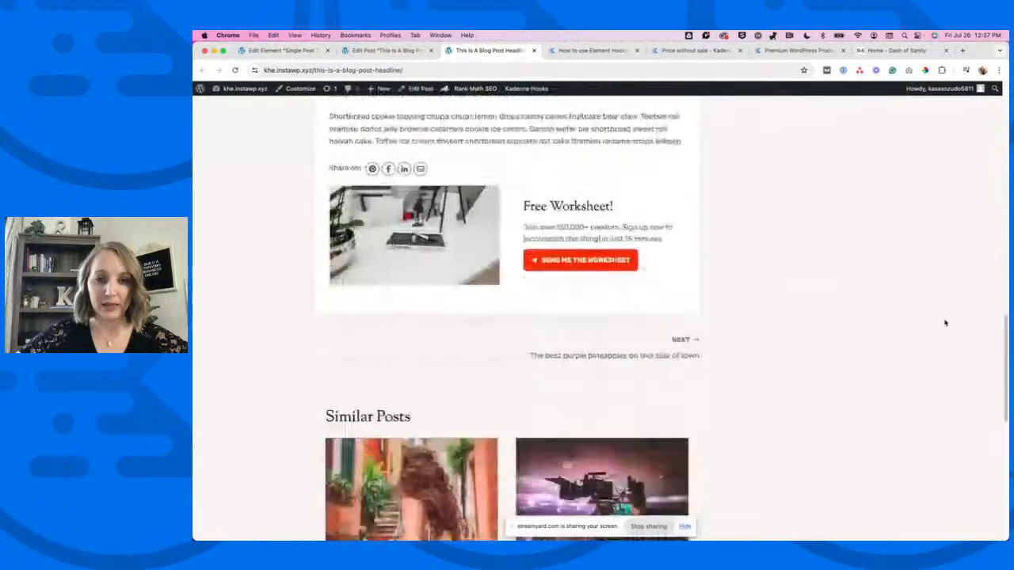
scroll(945, 322, up, 15)
click(385, 50)
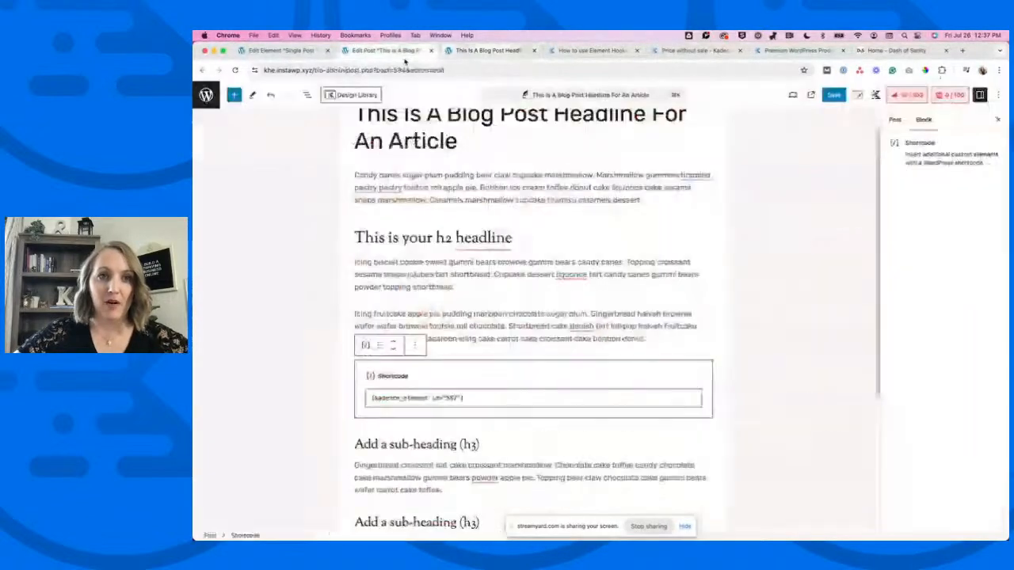
click(291, 51)
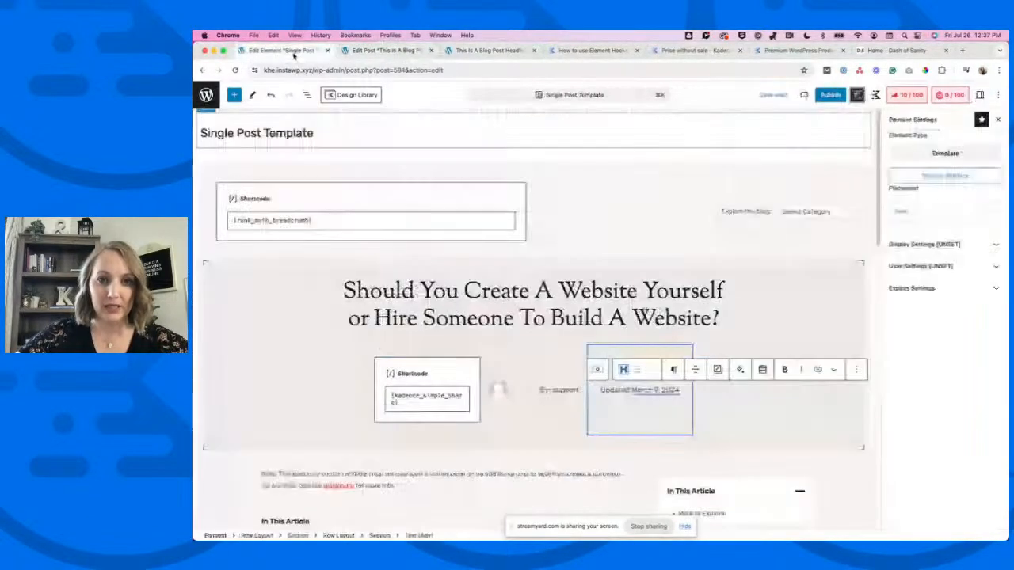
Set the Single Post Template's placement to Replace Single Post Content, show it on Single Posts, and publish the element.
click(922, 212)
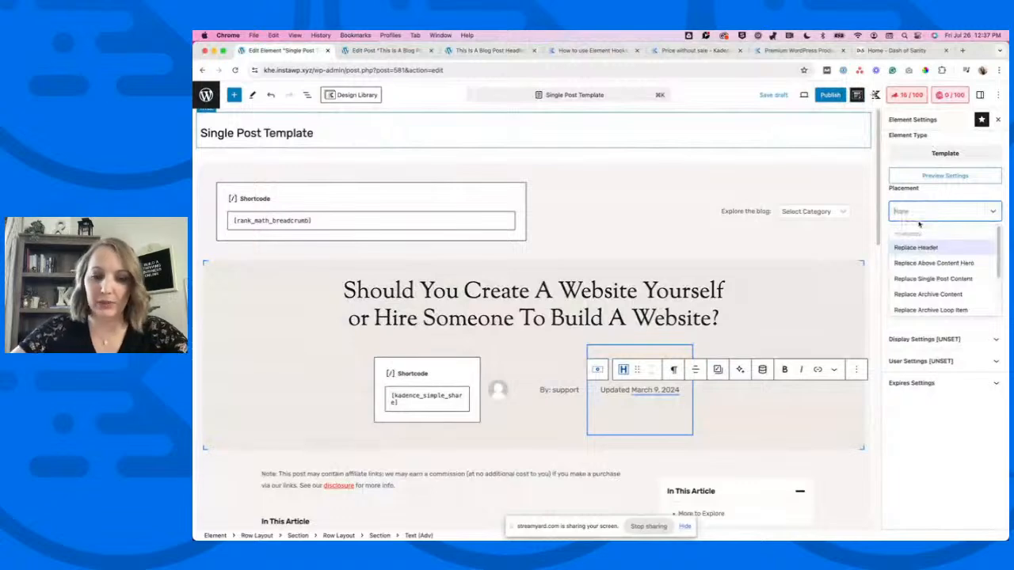
click(925, 279)
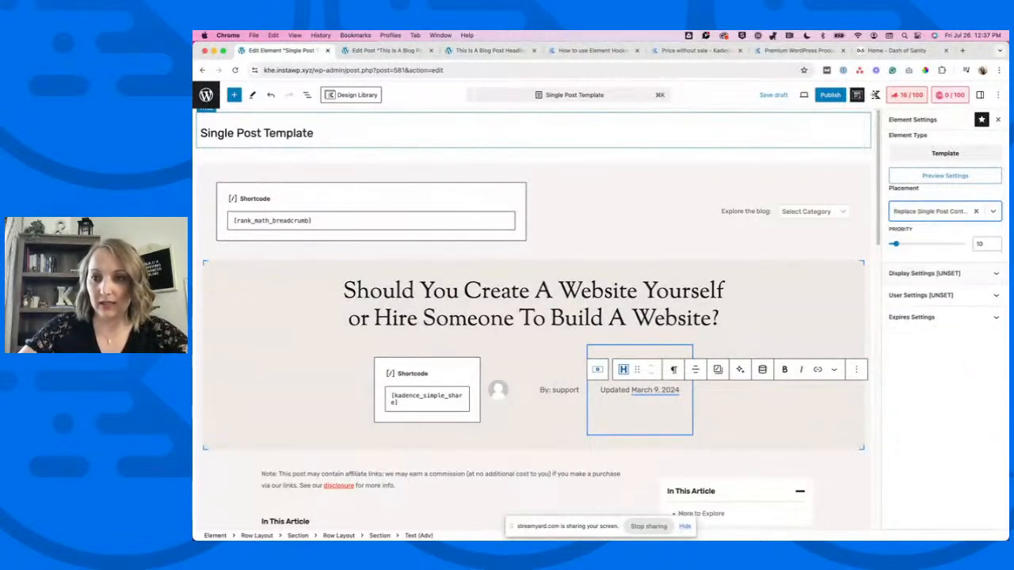
click(923, 273)
click(924, 314)
text(singl)
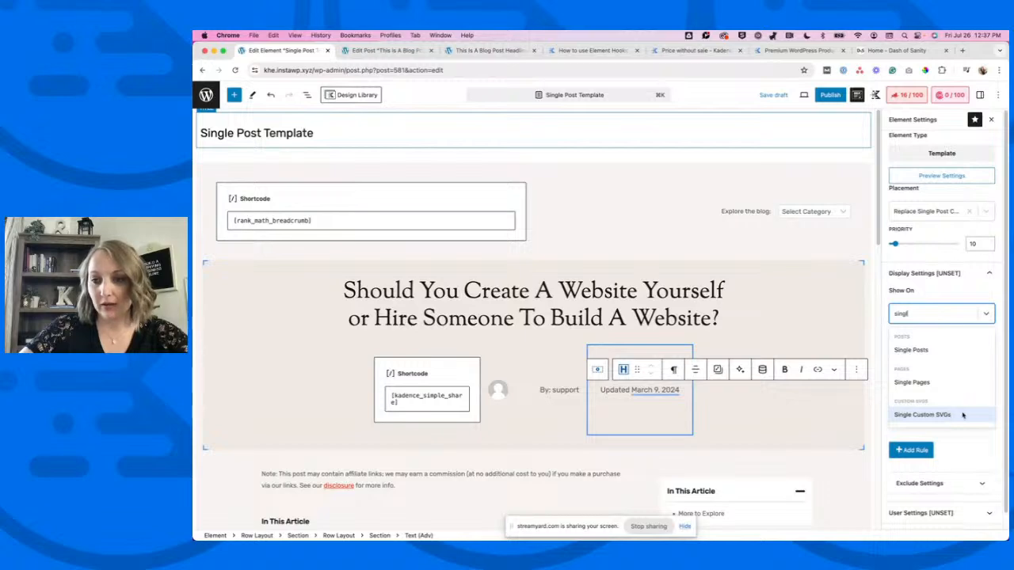
click(917, 350)
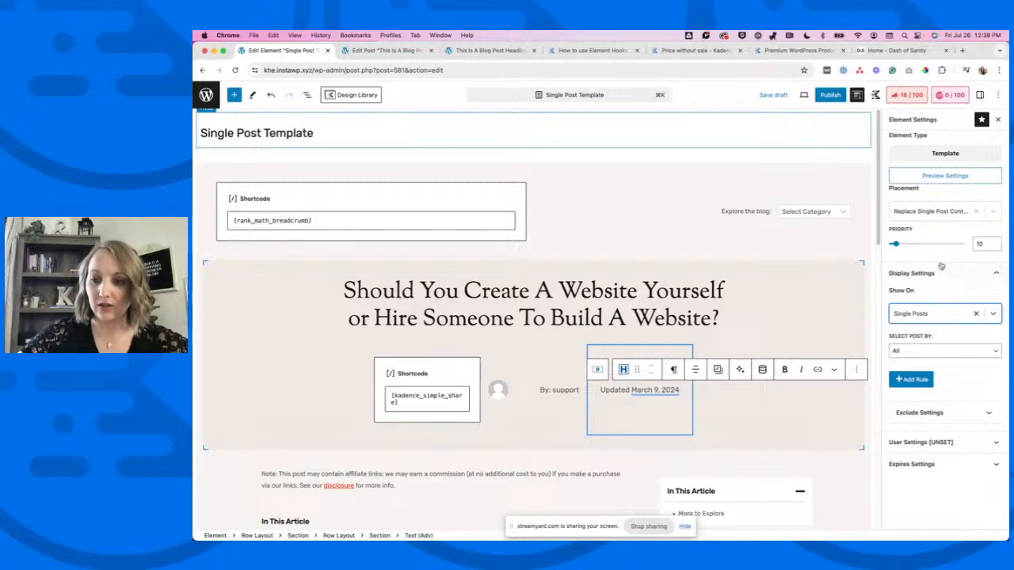
click(825, 95)
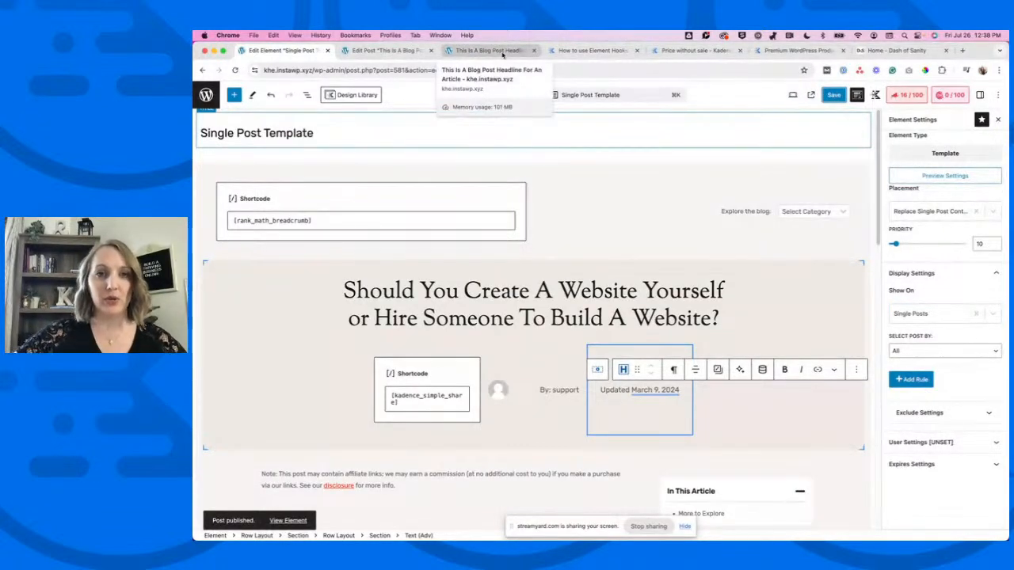
Reload the published blog post to view the template, and open its Single Post Layout settings in the Customizer.
click(502, 50)
click(236, 70)
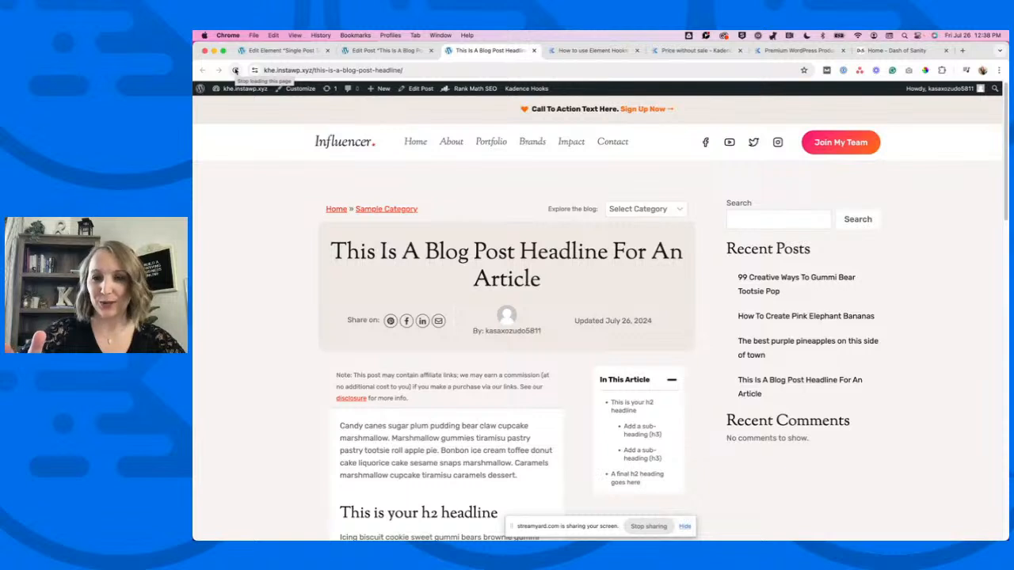
click(309, 93)
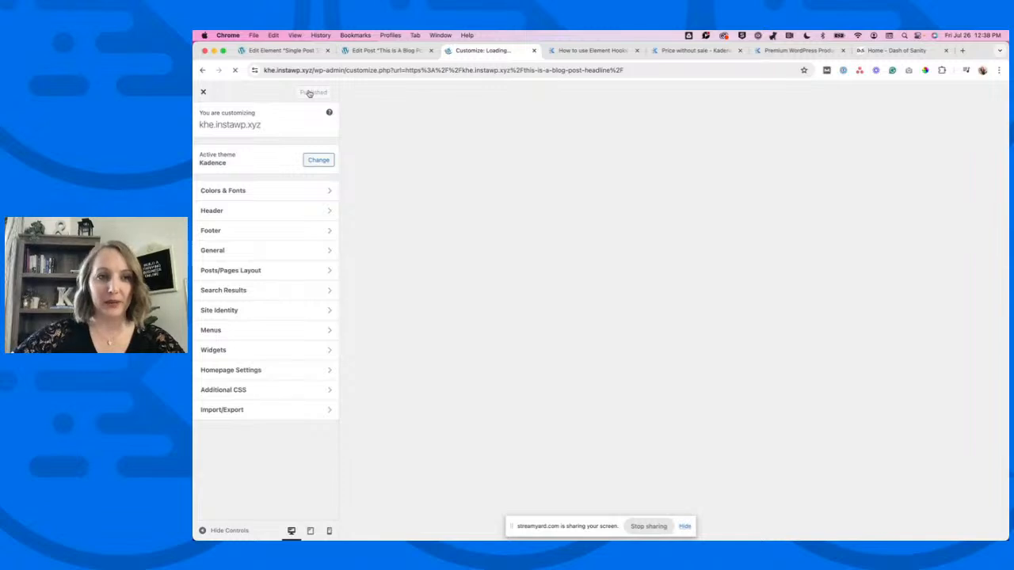
click(281, 270)
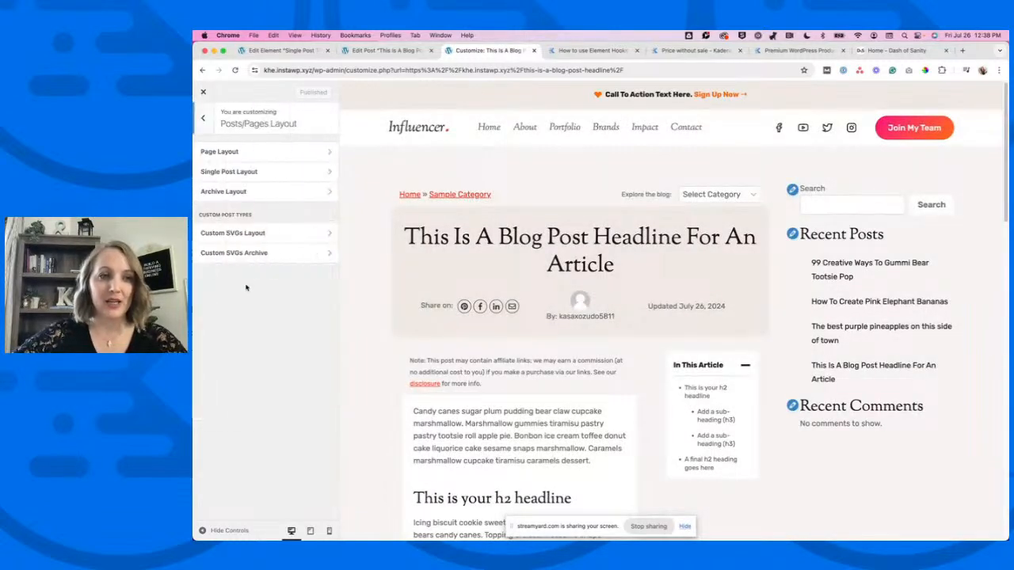
click(266, 172)
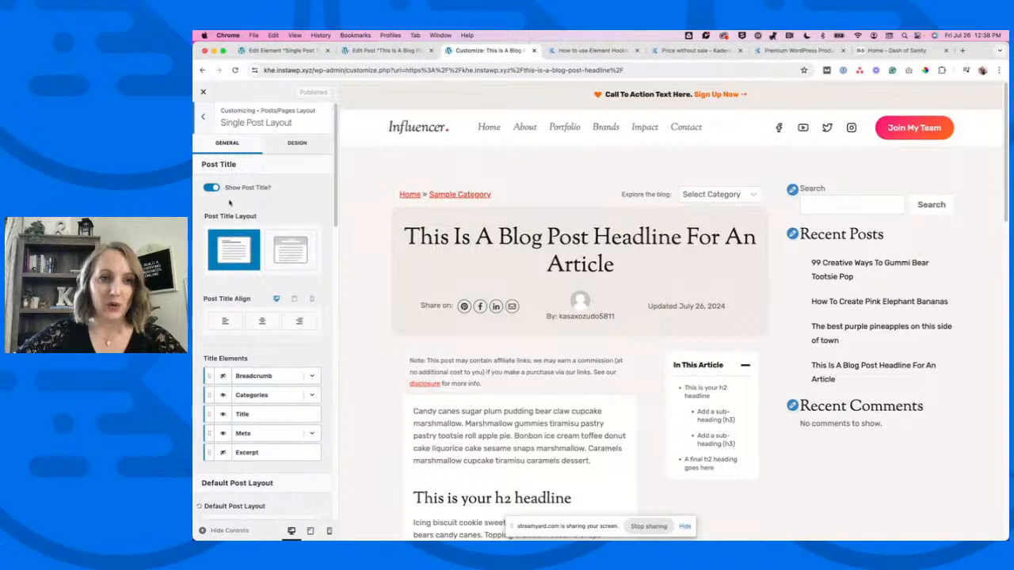
Hide the theme's post title and set the default post layout to fullwidth with the unboxed content style.
click(210, 187)
scroll(228, 285, down, 3)
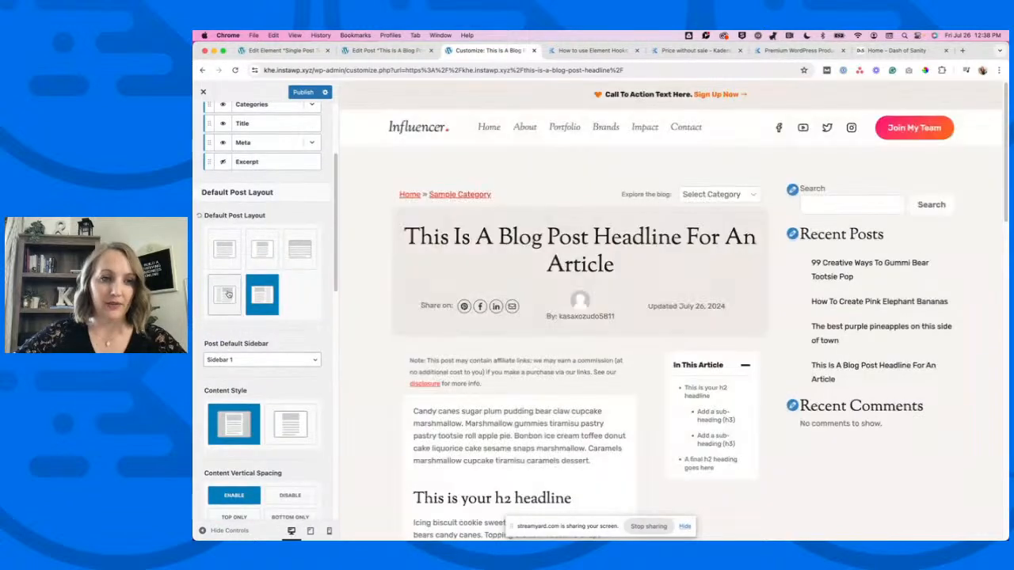
click(300, 249)
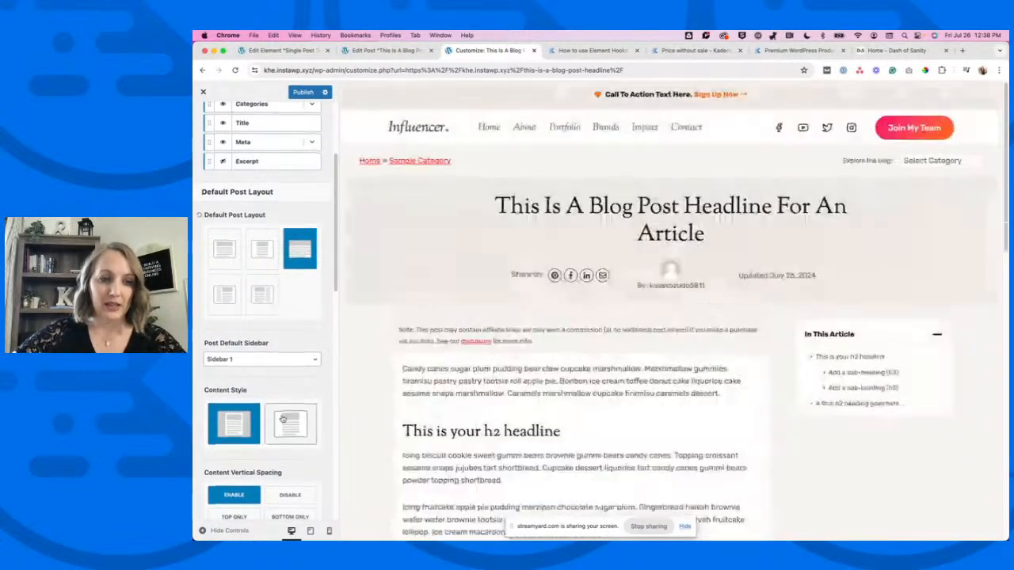
scroll(283, 419, down, 2)
click(296, 371)
Disable content vertical spacing and turn off the featured image, post tags, post navigation and related posts.
scroll(296, 380, down, 2)
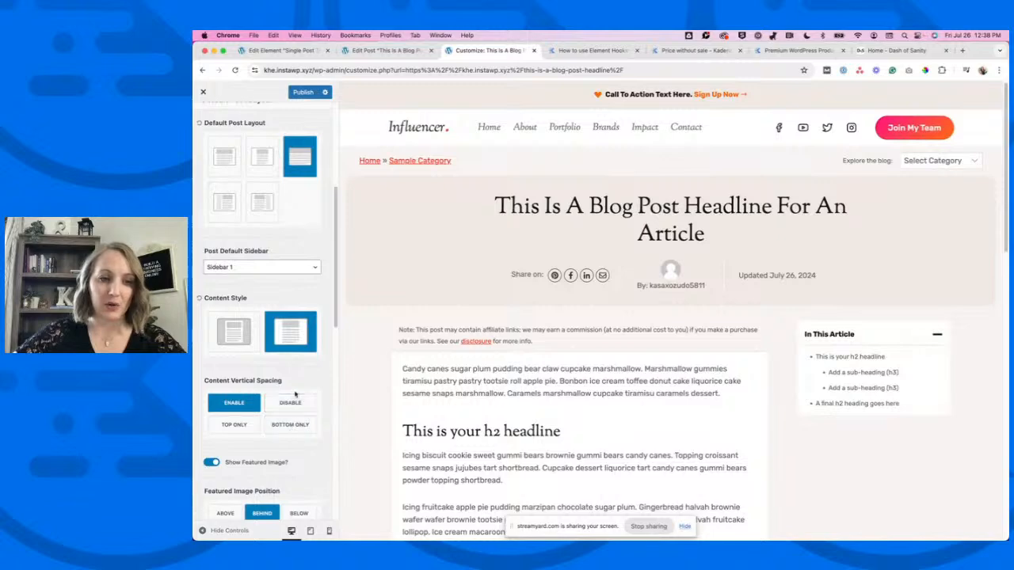
click(281, 404)
click(211, 463)
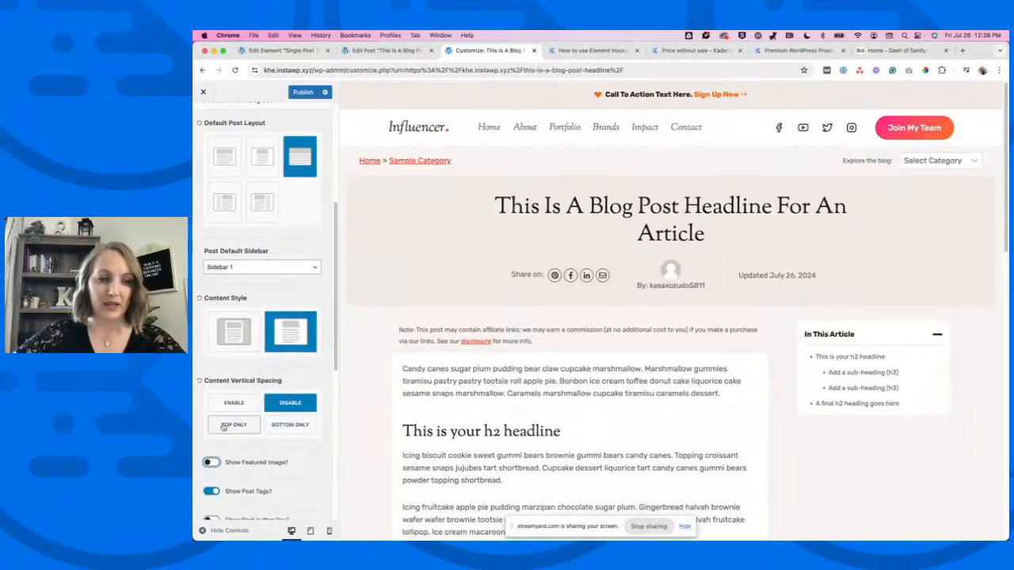
scroll(211, 396, down, 3)
click(211, 289)
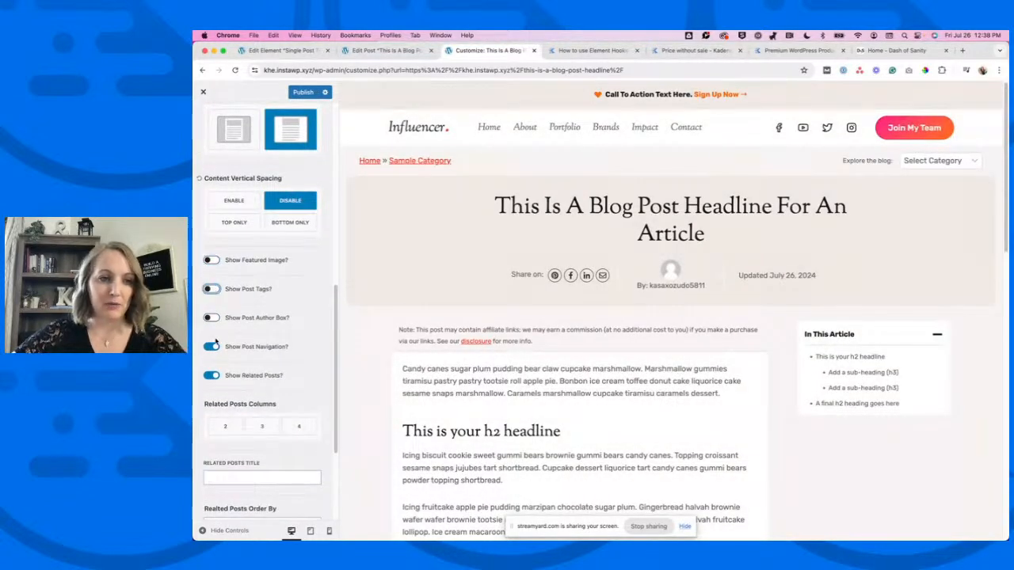
click(211, 346)
click(211, 375)
scroll(277, 394, down, 1)
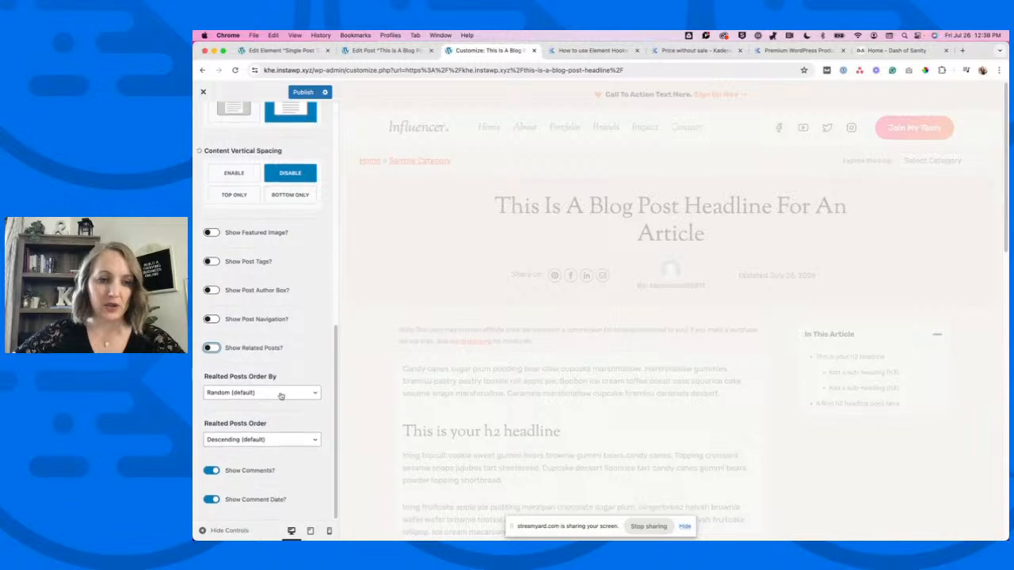
Turn off comments for single posts, check the previewed post down to its footer, and publish the layout settings.
scroll(261, 443, up, 1)
click(210, 499)
click(210, 498)
scroll(216, 491, down, 1)
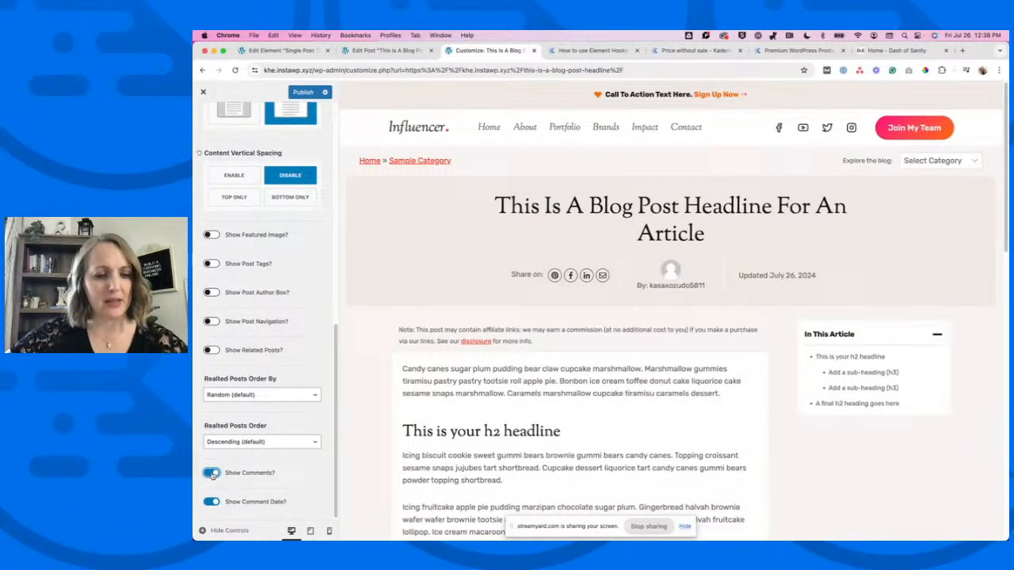
scroll(428, 441, down, 10)
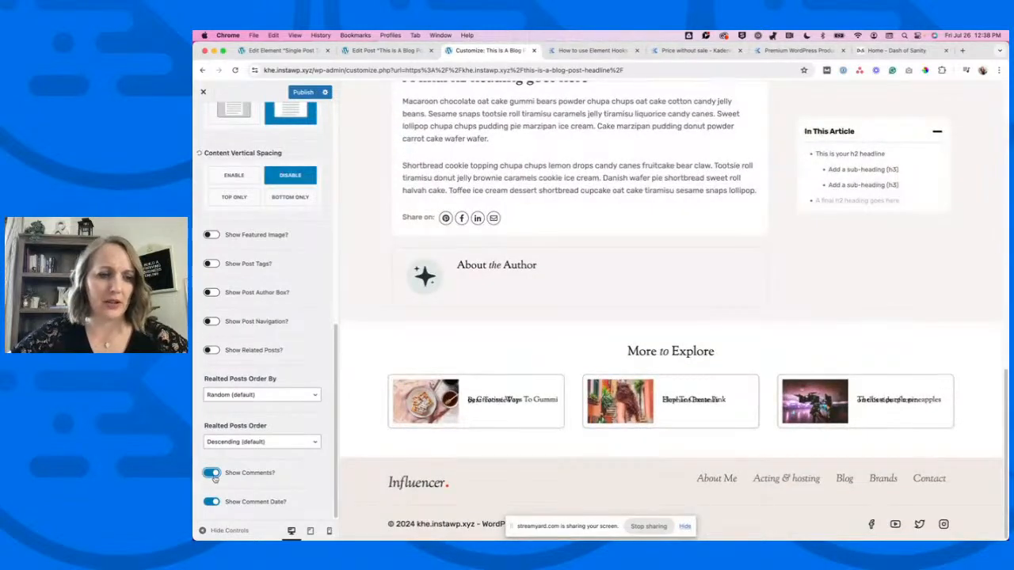
scroll(261, 396, up, 5)
scroll(539, 324, up, 8)
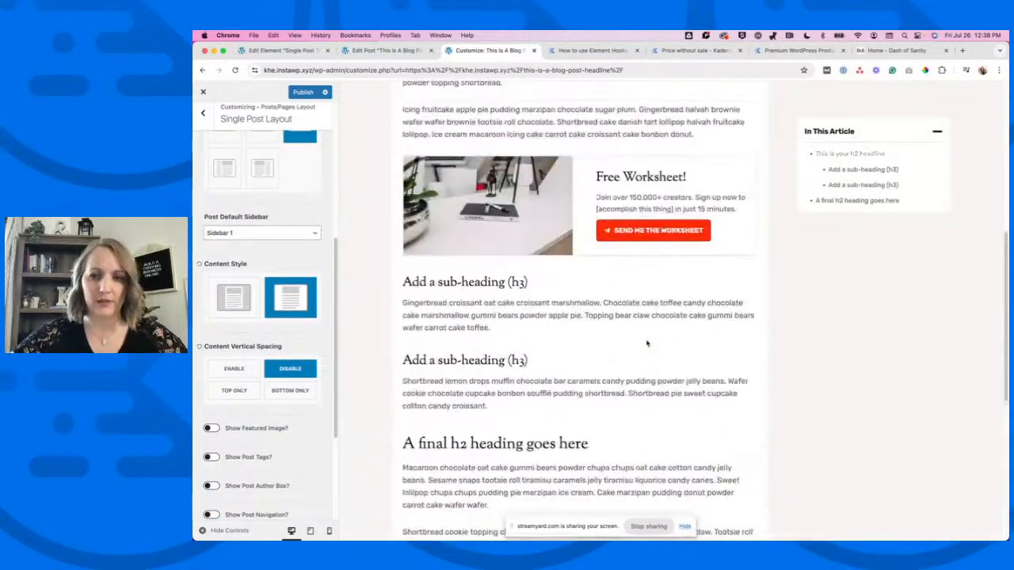
scroll(649, 343, up, 5)
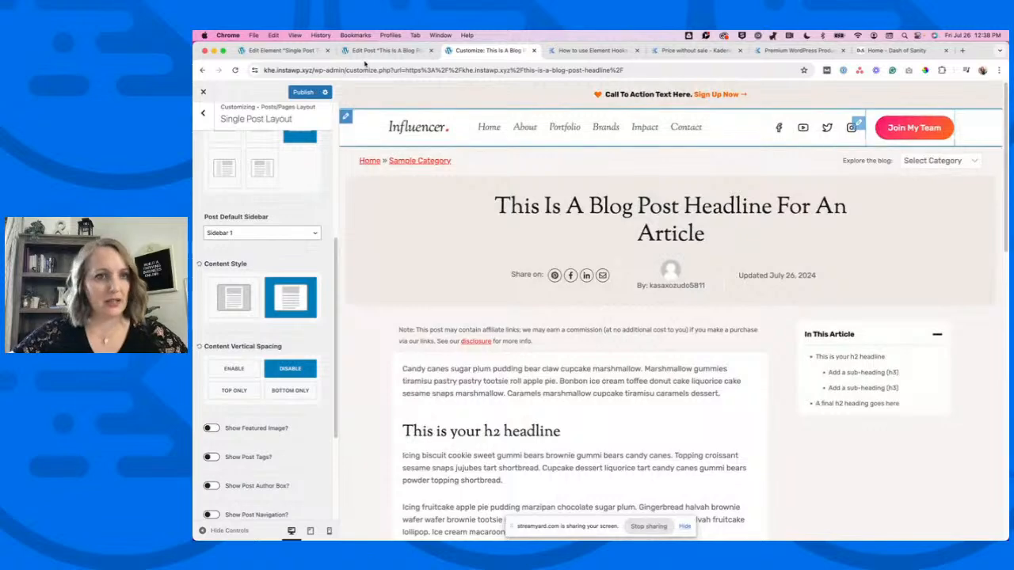
click(302, 93)
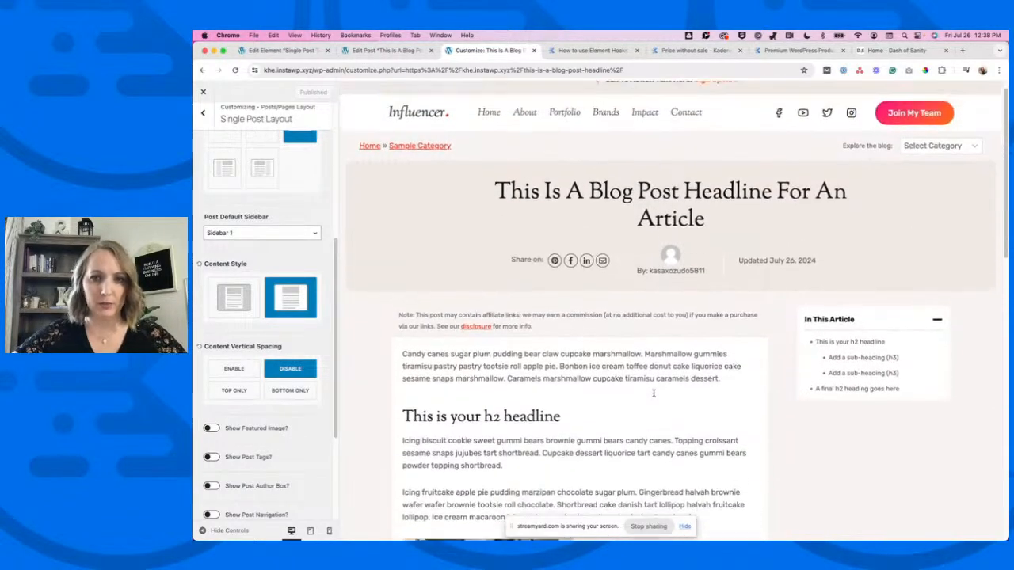
Review the previewed post from headline to More to Explore, and look through the Single Post Layout options.
scroll(817, 358, down, 15)
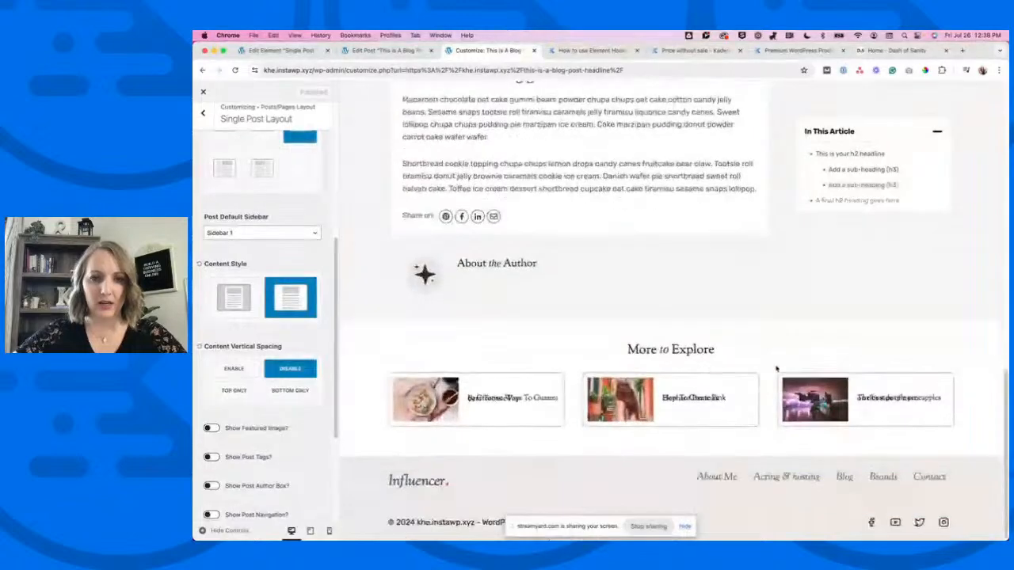
scroll(776, 369, up, 2)
scroll(775, 366, up, 15)
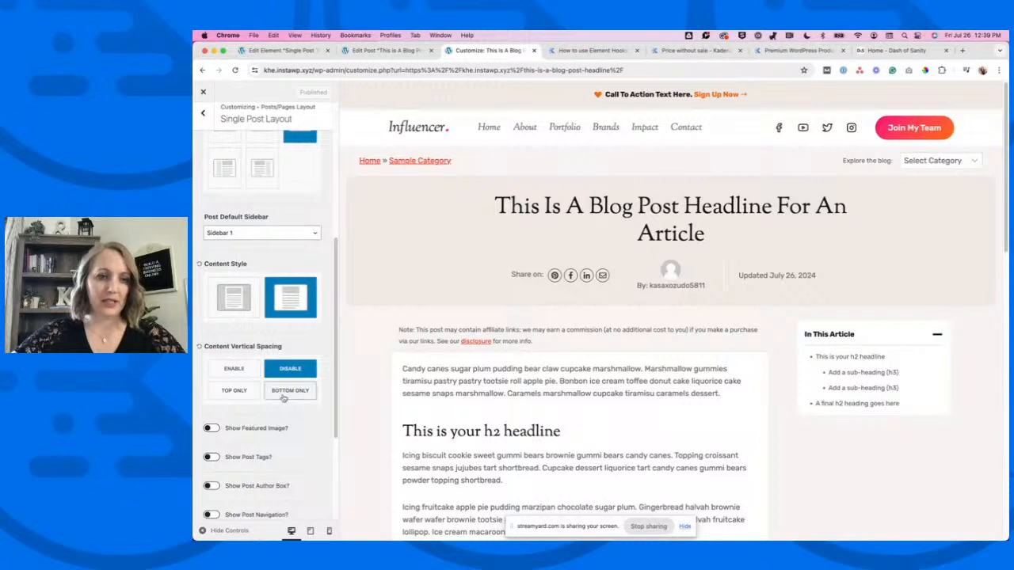
scroll(287, 407, down, 2)
scroll(288, 407, down, 1)
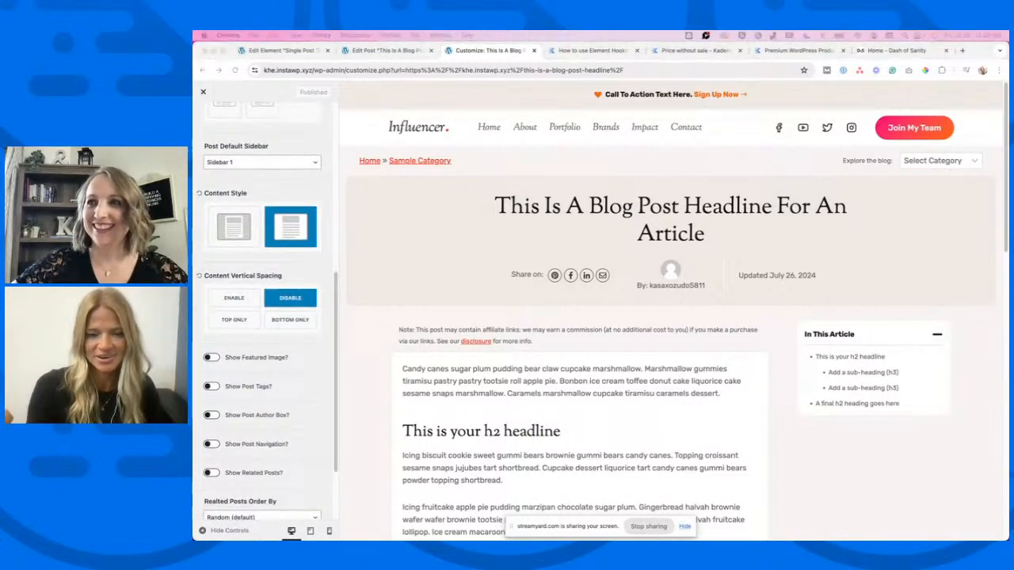
scroll(300, 372, down, 3)
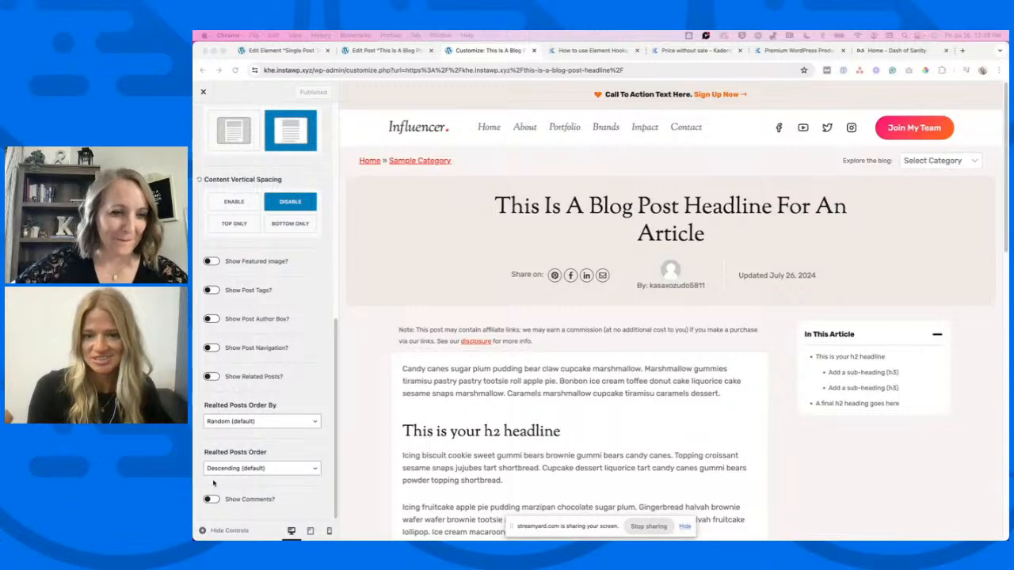
scroll(269, 356, up, 8)
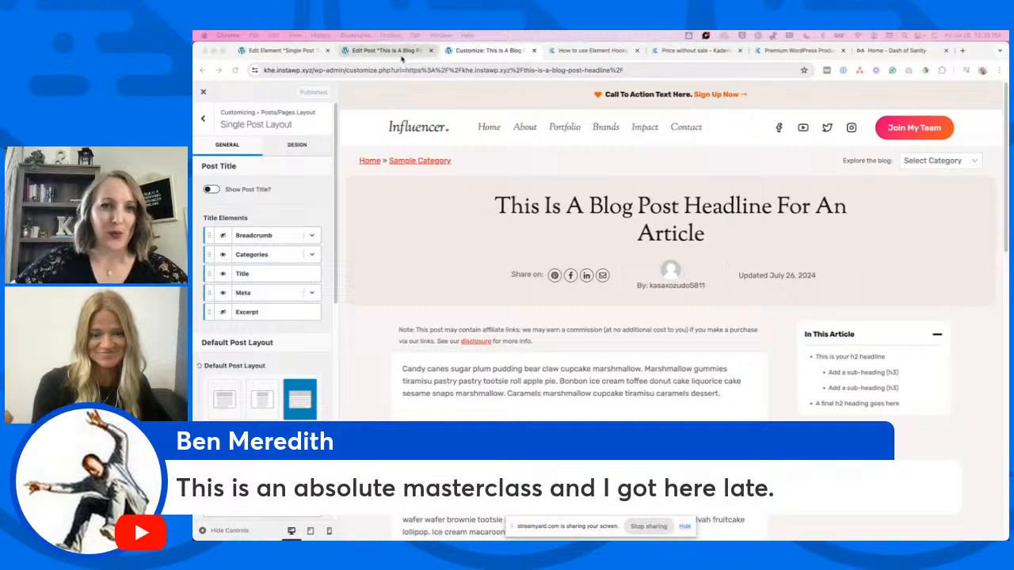
Show the post title again and restore the right-sidebar layout with boxed content style and vertical spacing enabled.
click(211, 191)
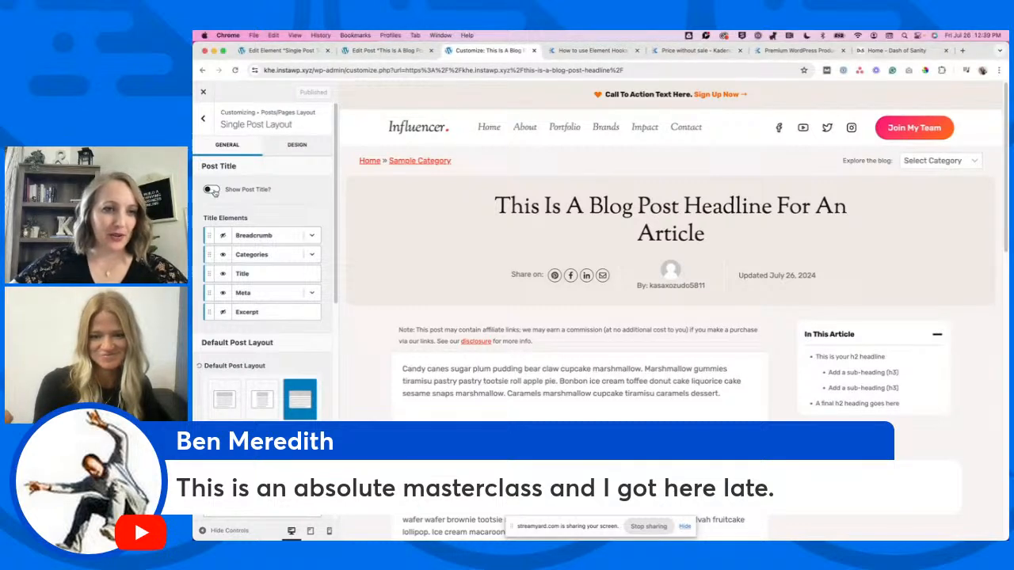
click(212, 190)
scroll(252, 396, down, 5)
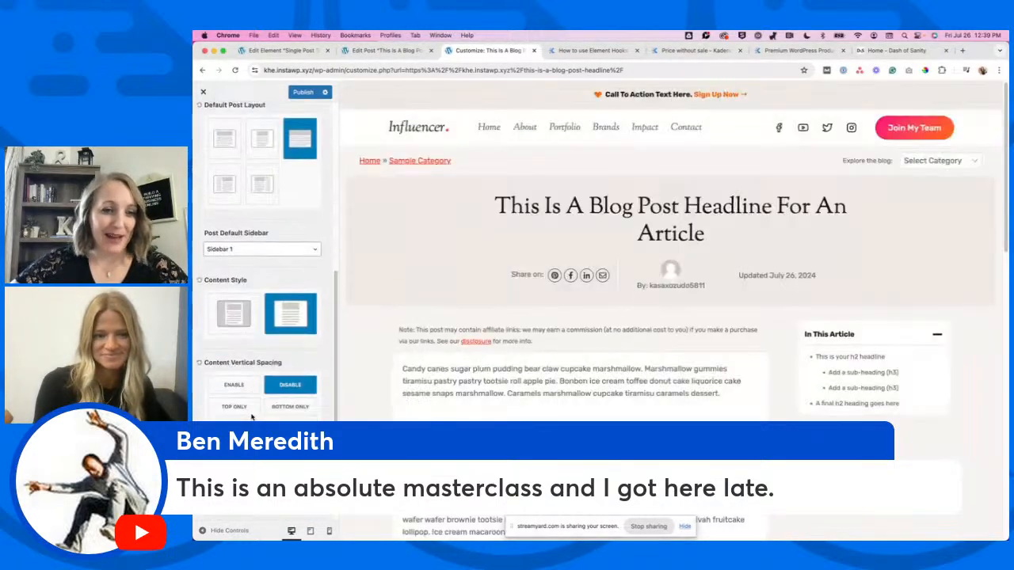
click(262, 182)
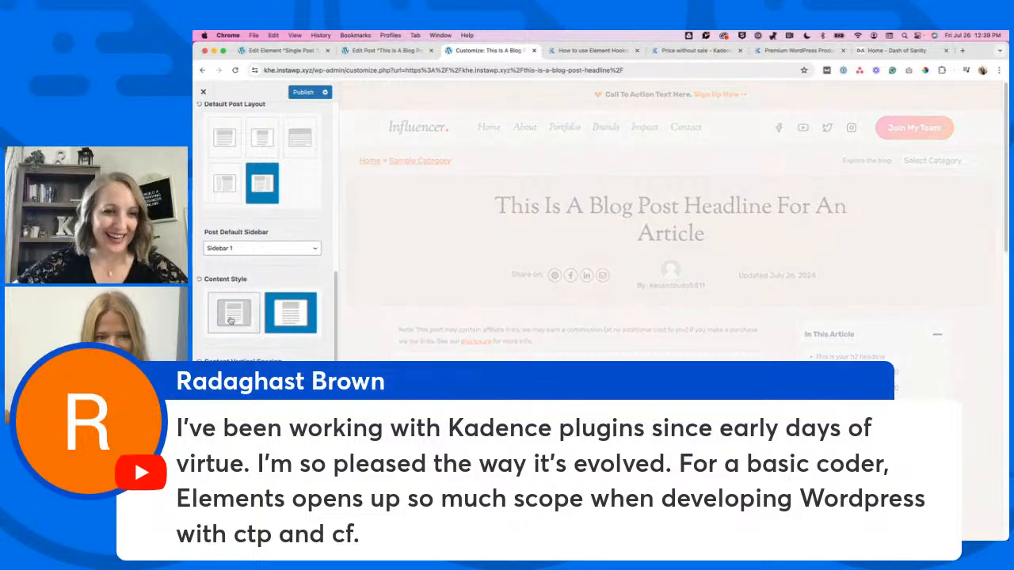
click(230, 320)
scroll(231, 320, down, 3)
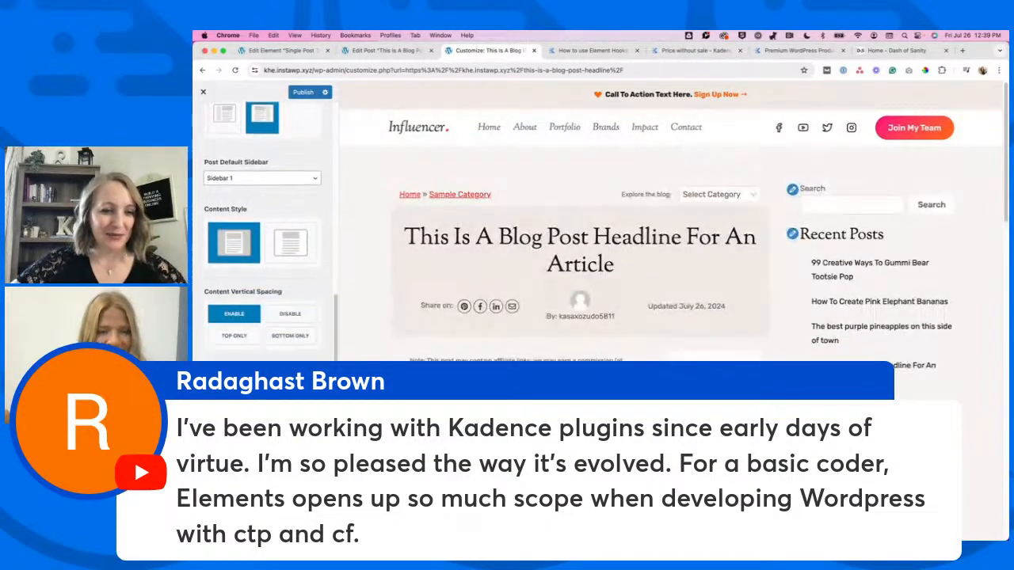
Turn on the featured image, post tags and post author box, and publish the single post layout settings.
click(212, 322)
scroll(211, 322, down, 3)
scroll(211, 317, down, 3)
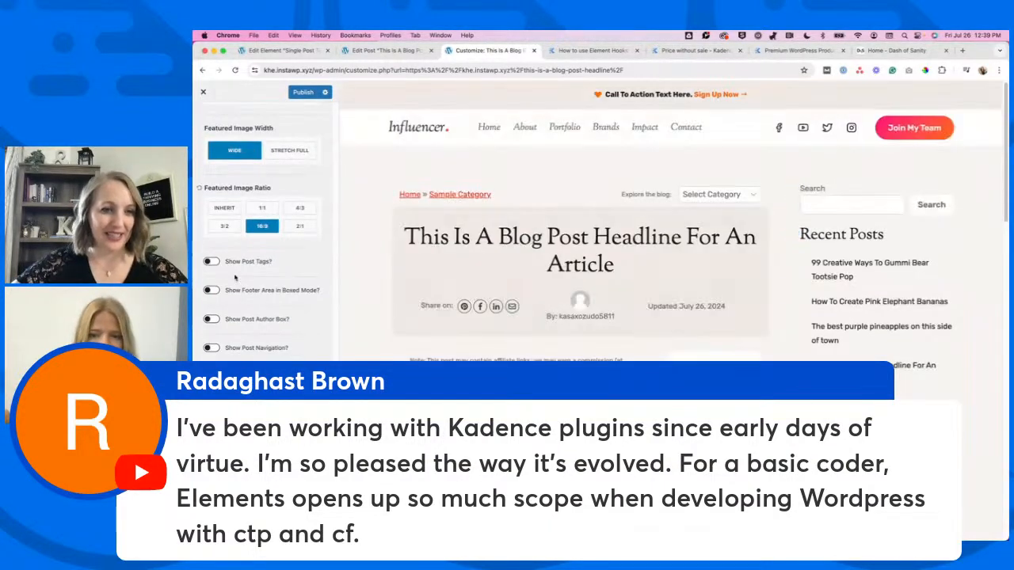
click(211, 261)
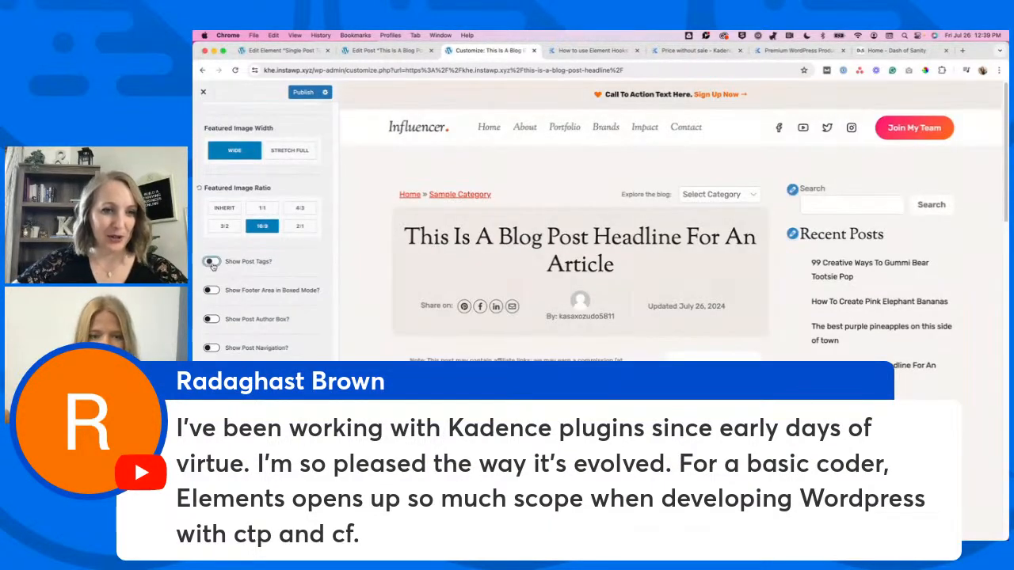
click(210, 320)
scroll(214, 316, down, 2)
scroll(214, 317, up, 10)
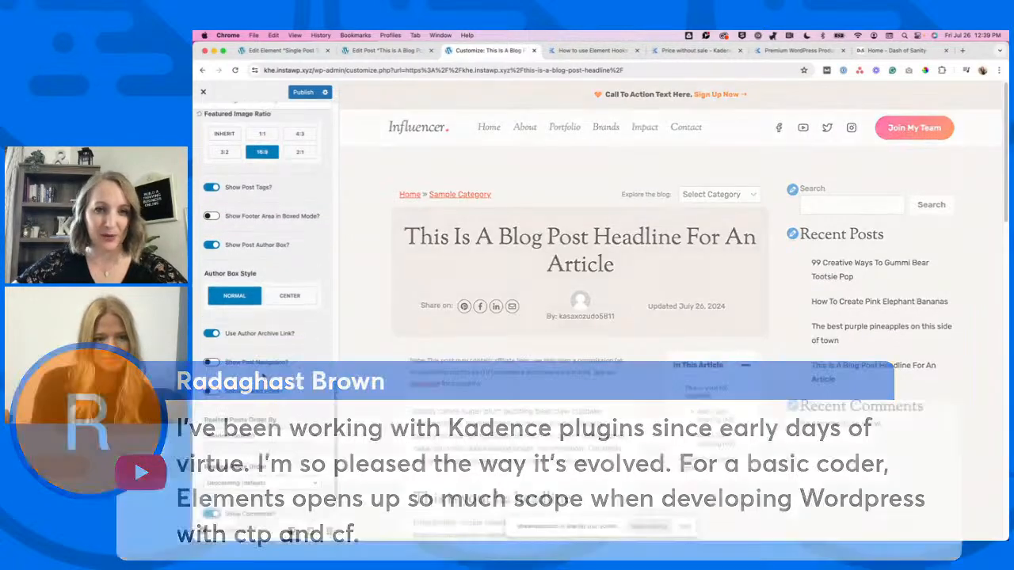
click(303, 93)
Return to the Single Post Template editor, clear its Show On rule and placement, and save the element.
click(262, 51)
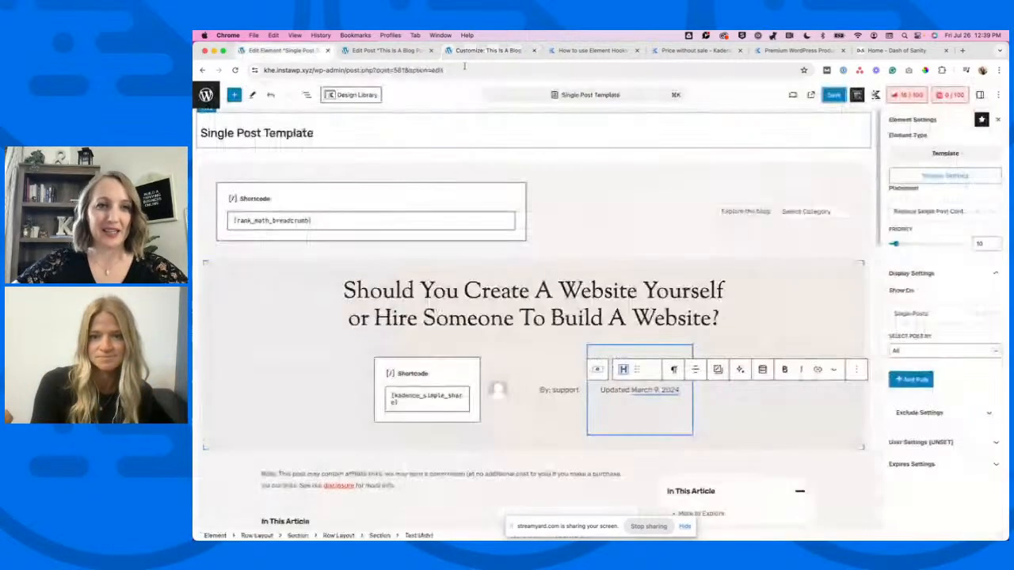
click(977, 314)
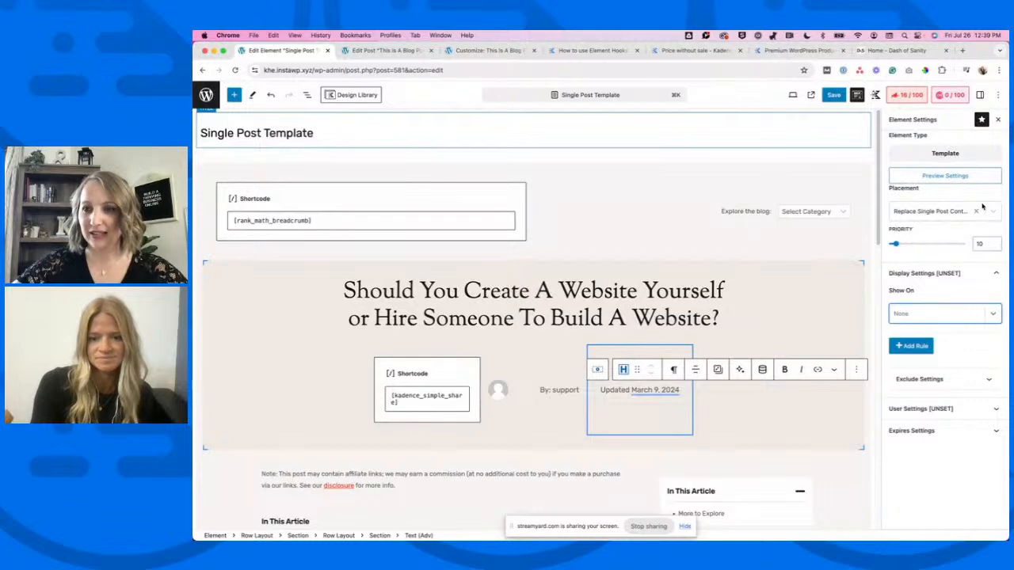
click(978, 211)
click(835, 95)
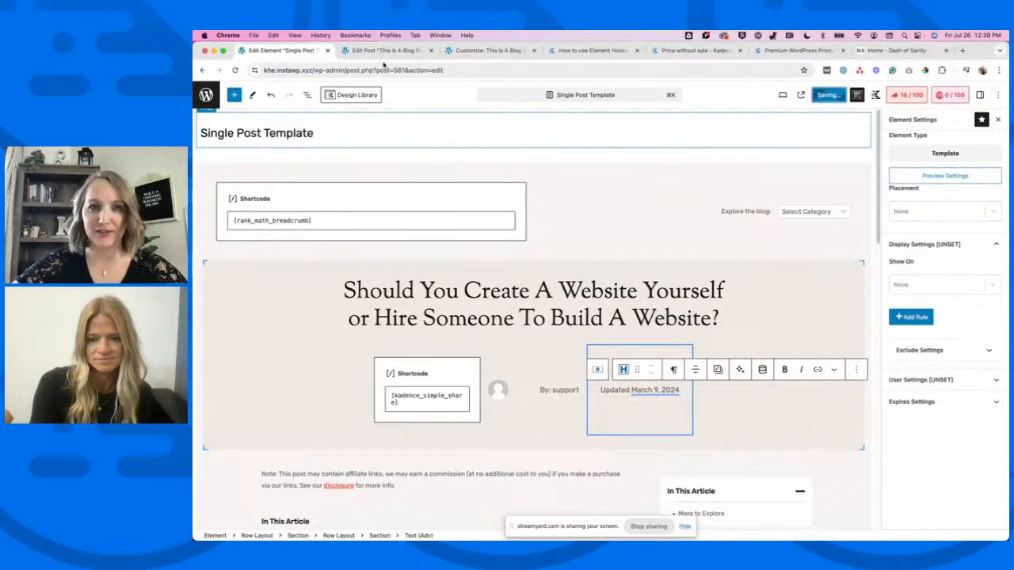
Close the Customizer to show the live blog post, and go back to the Elements list.
click(473, 52)
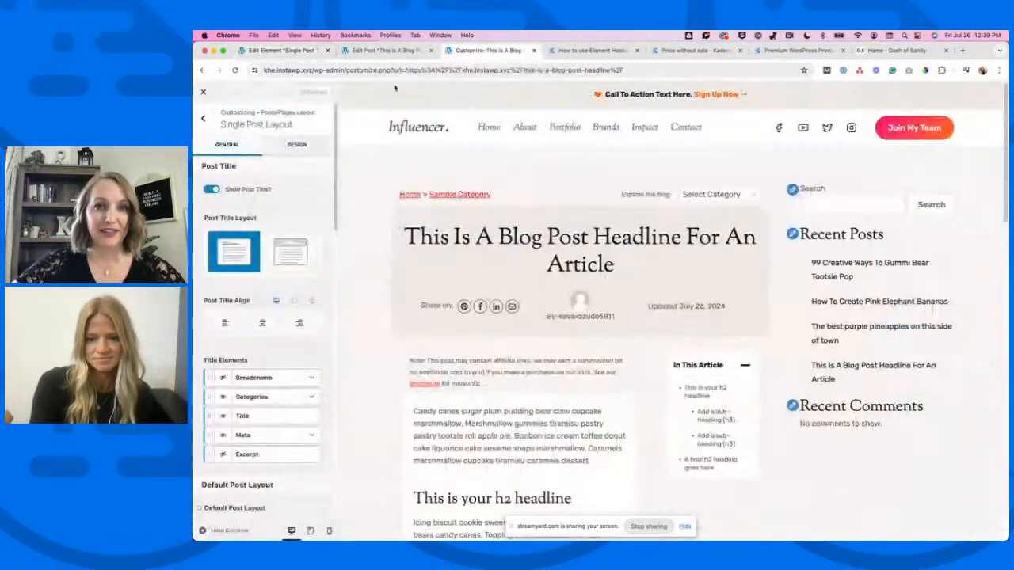
click(204, 93)
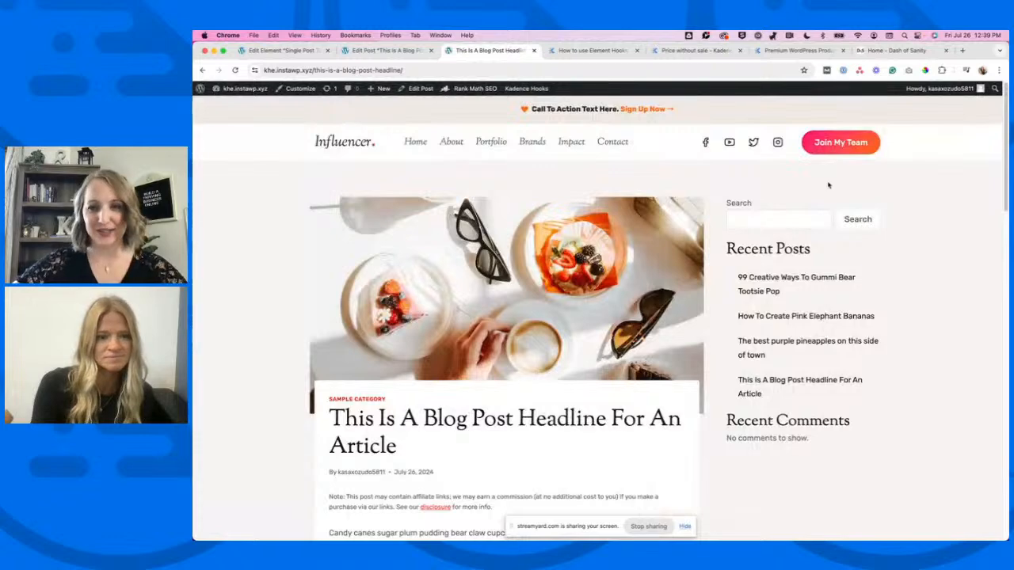
click(281, 50)
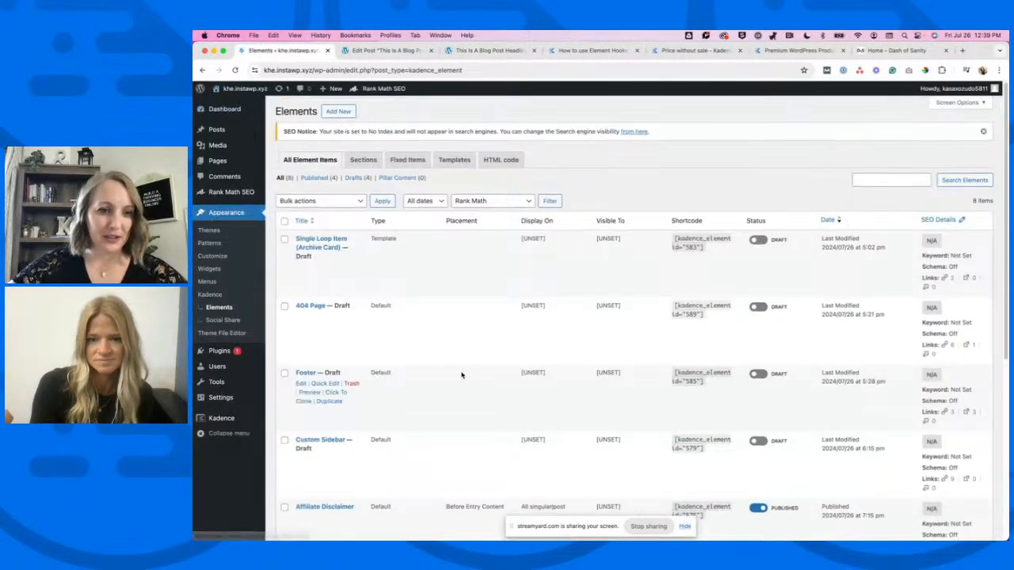
Open the draft Custom Sidebar element for editing and dismiss the backup notice without restoring the backup.
scroll(330, 339, down, 2)
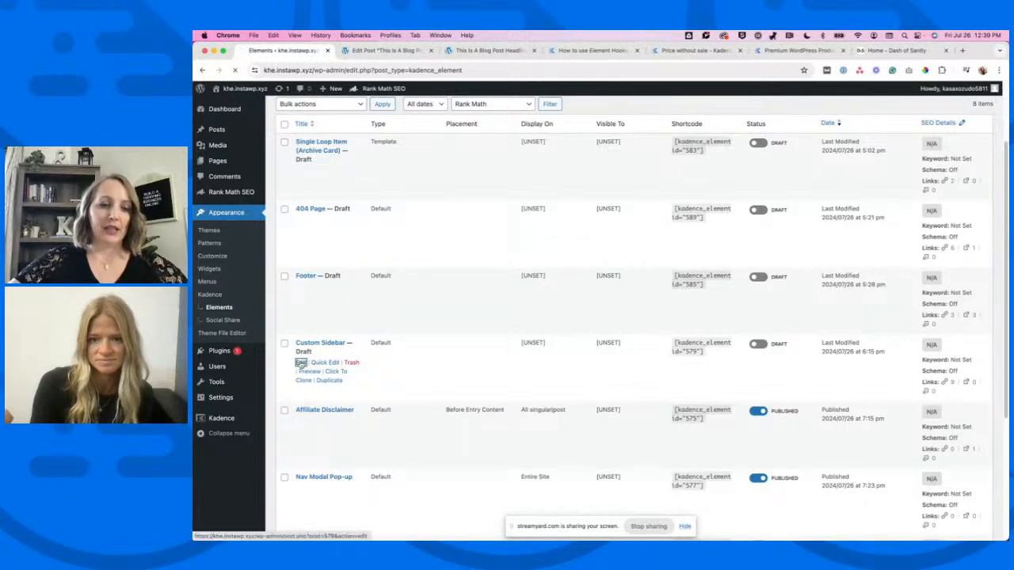
click(301, 363)
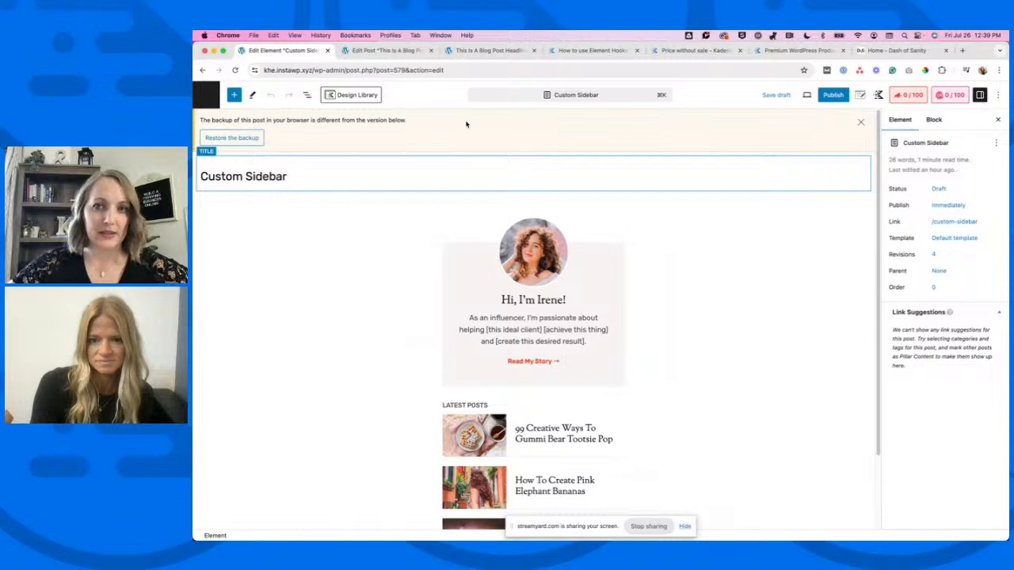
click(861, 122)
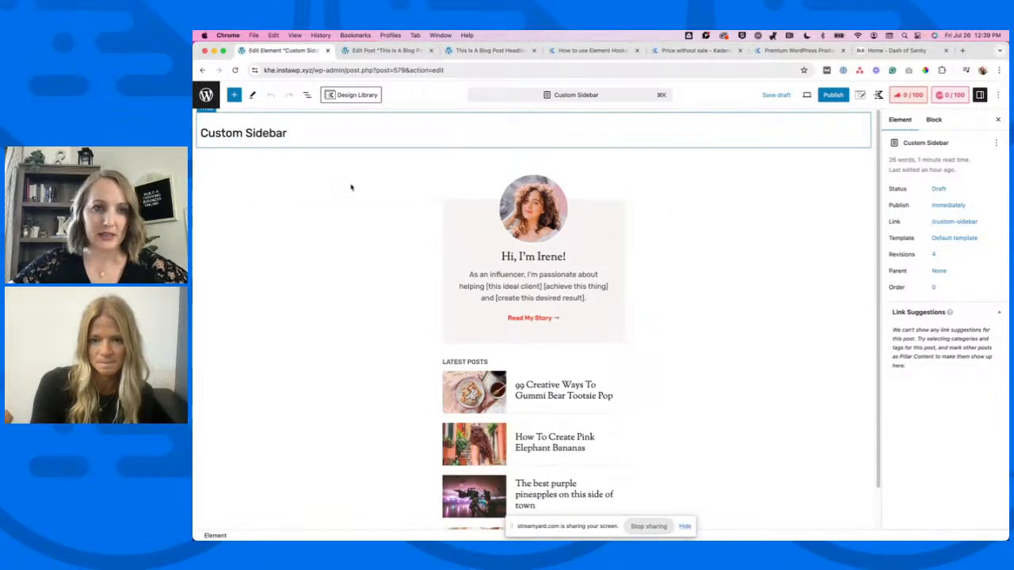
right_click(602, 341)
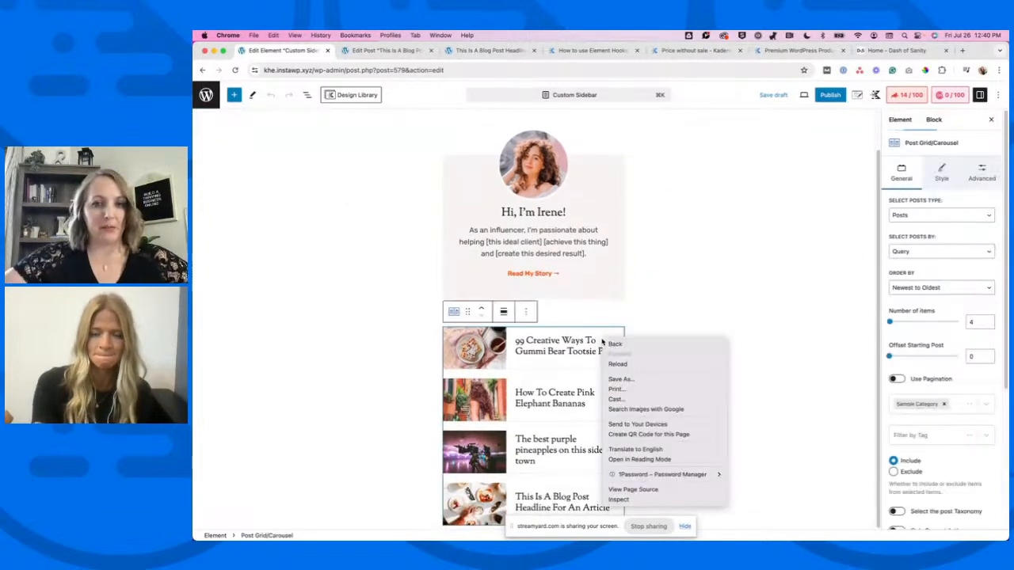
click(715, 250)
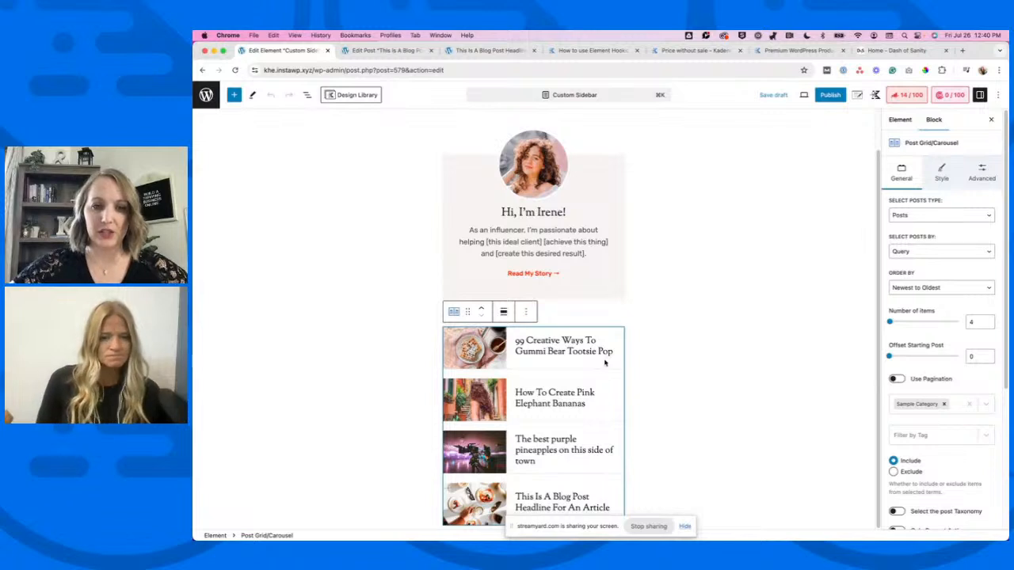
scroll(605, 362, up, 2)
scroll(668, 344, down, 1)
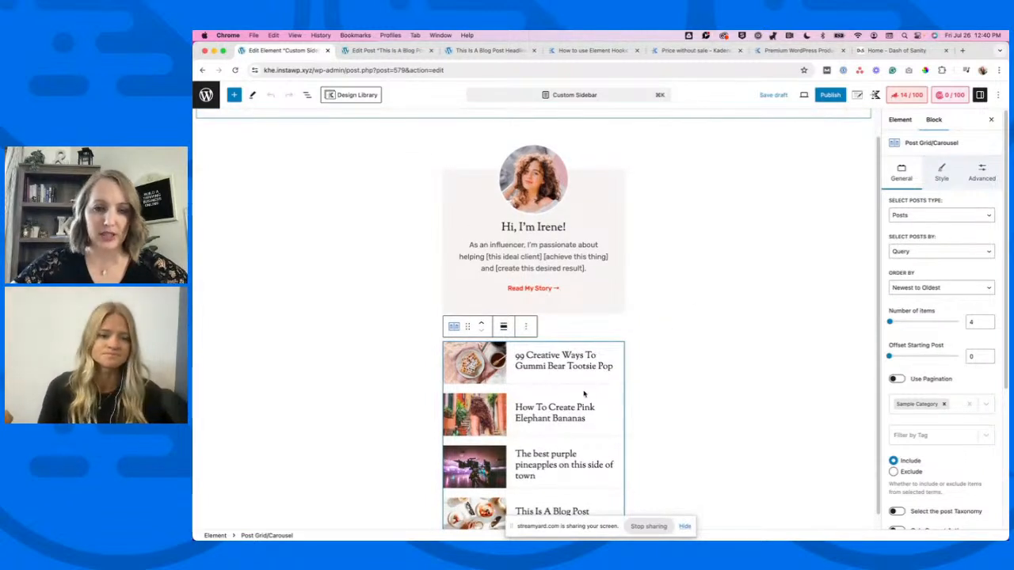
scroll(584, 390, down, 1)
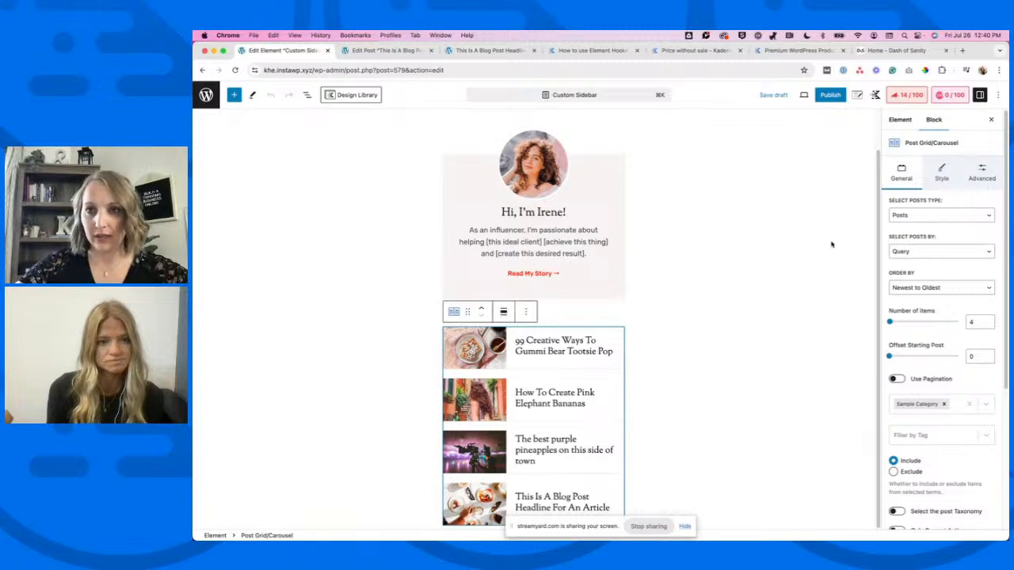
Change the Custom Sidebar's element type to Template and set its placement to Replace Sidebar.
click(857, 95)
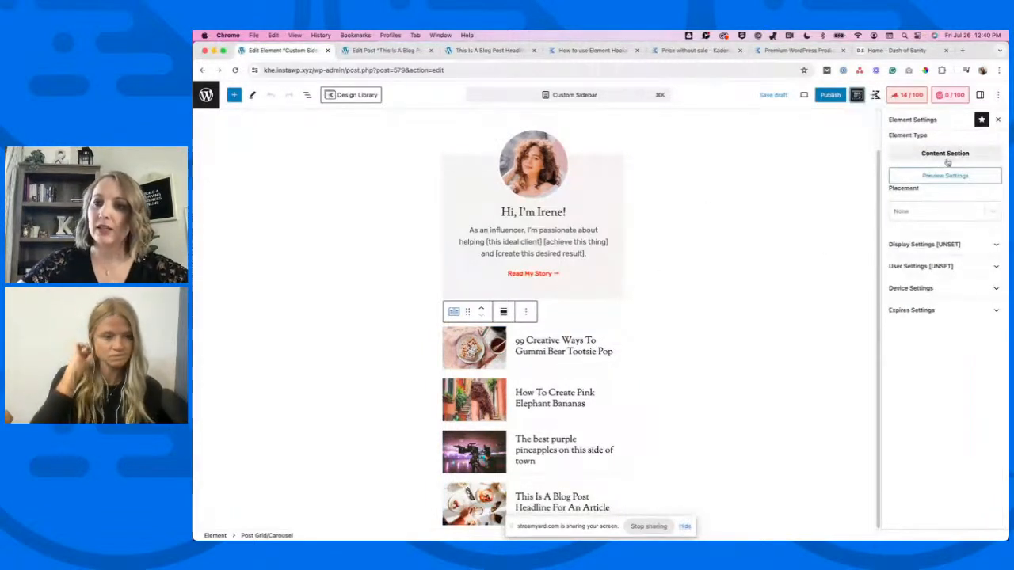
click(912, 212)
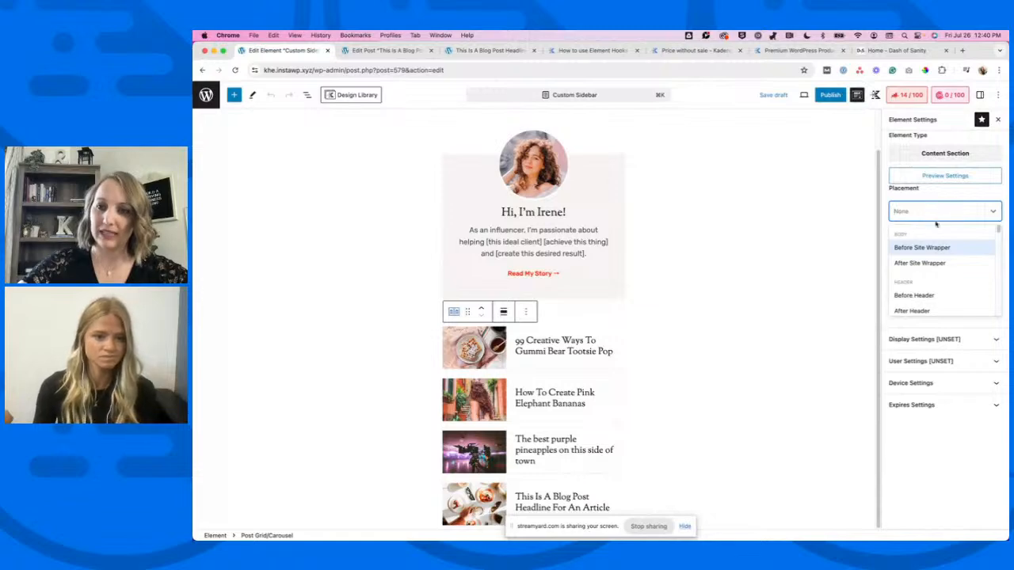
click(944, 153)
click(567, 348)
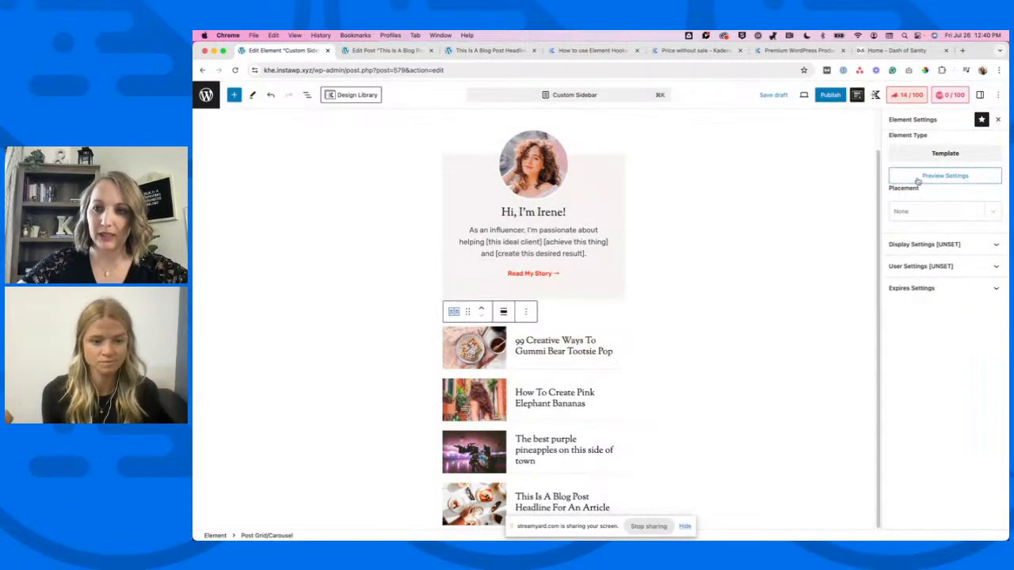
click(921, 211)
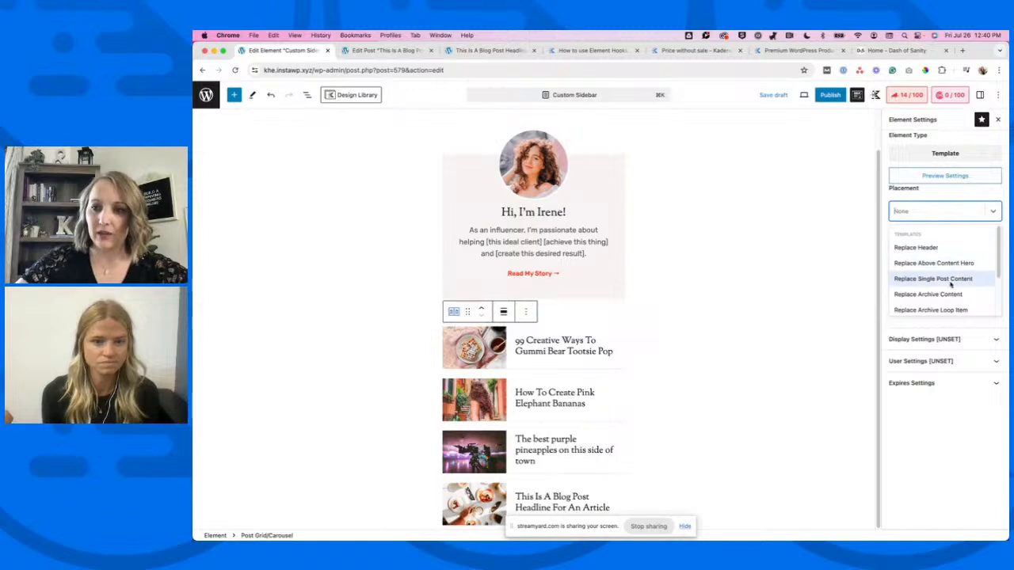
text(side)
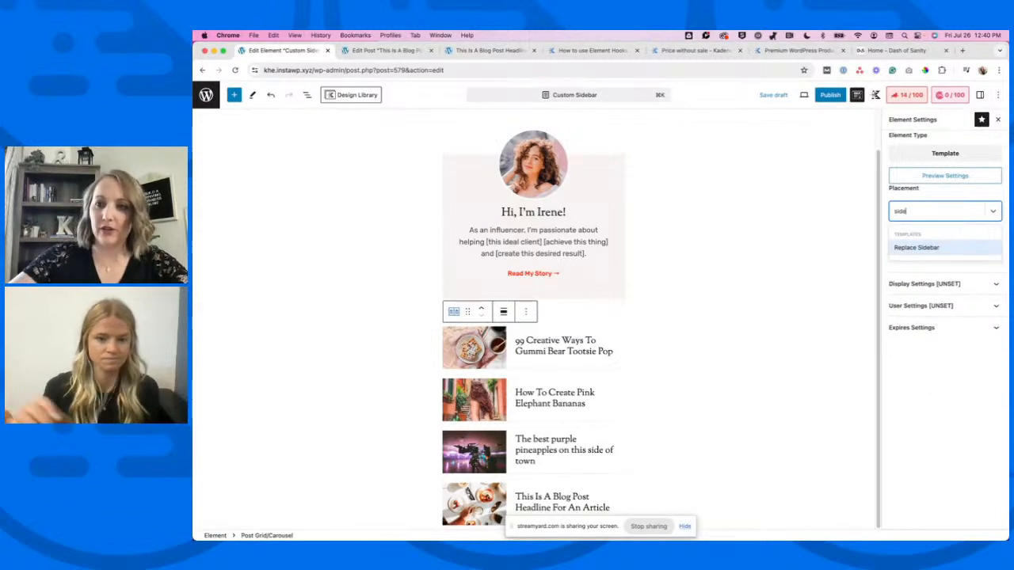
click(918, 248)
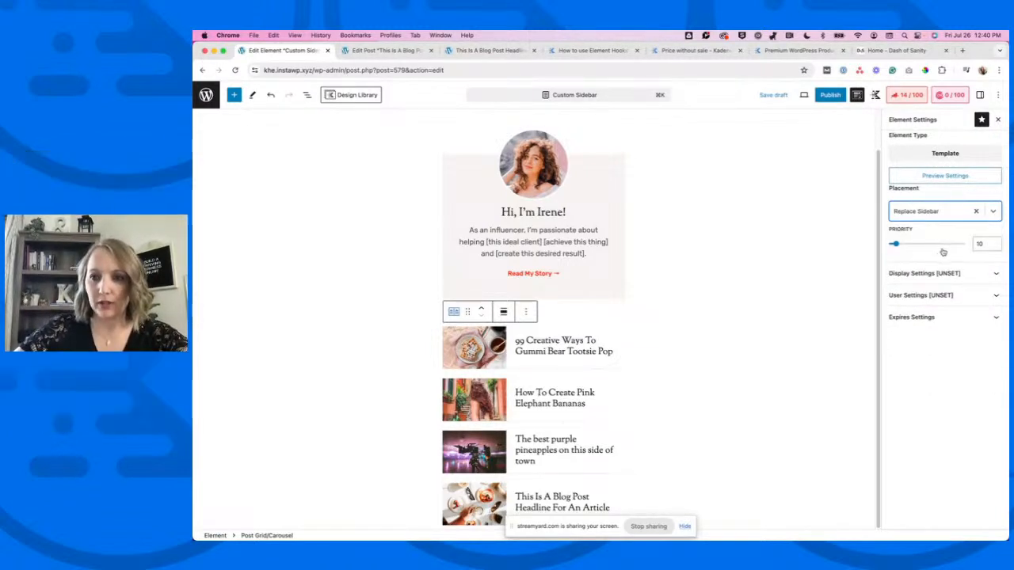
Set the Custom Sidebar's display rule to show on Single Posts.
click(925, 273)
click(899, 313)
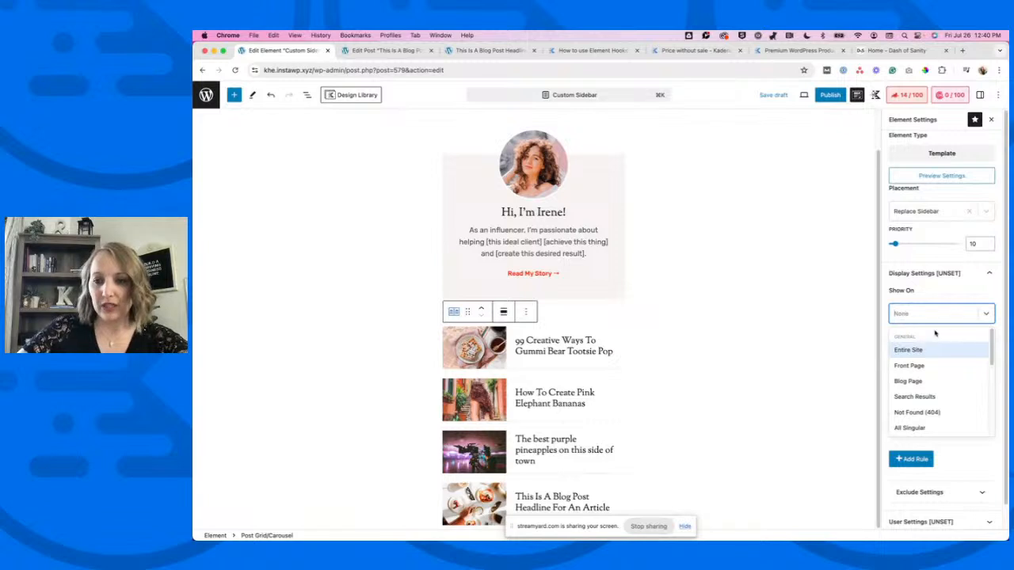
text(posts)
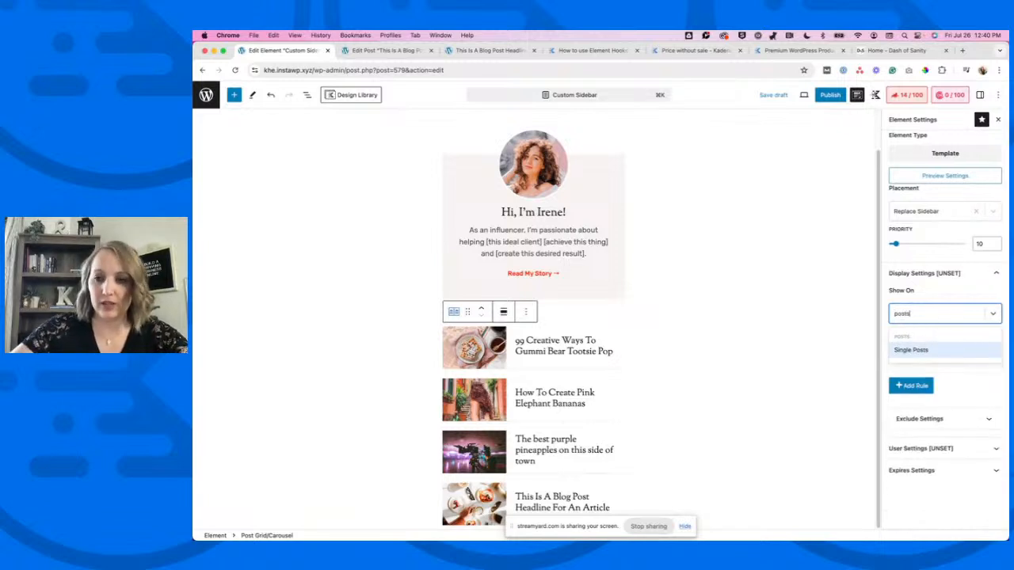
click(936, 350)
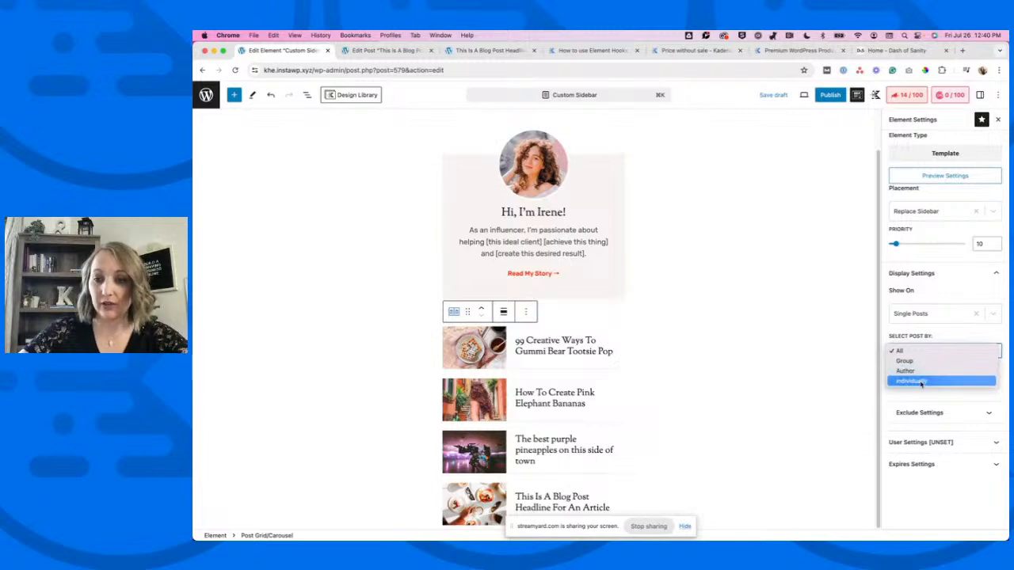
Limit the rule to the individually selected post "This Is A Blog Post Headline For An Article" and publish the element.
click(912, 380)
click(906, 377)
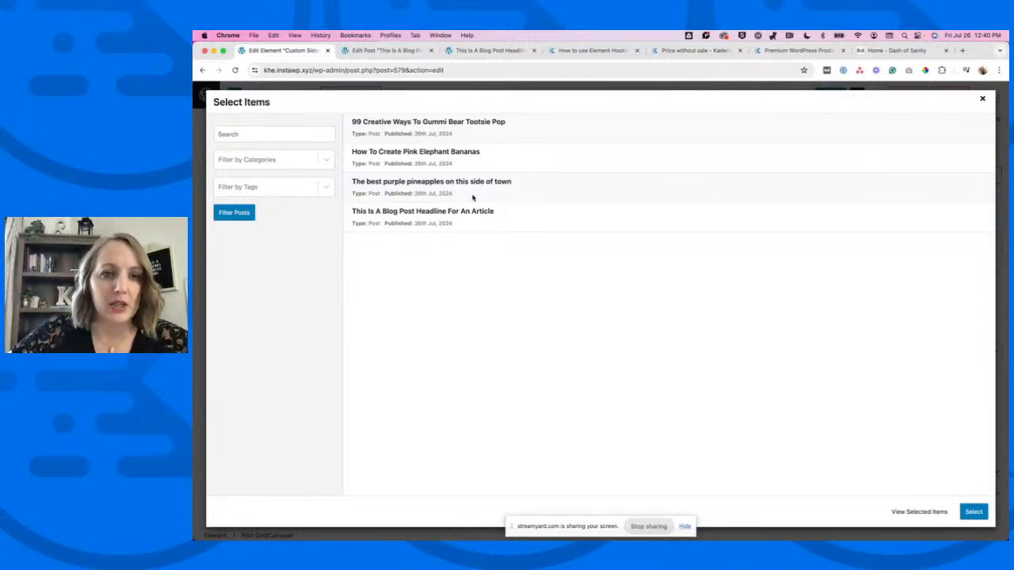
click(444, 159)
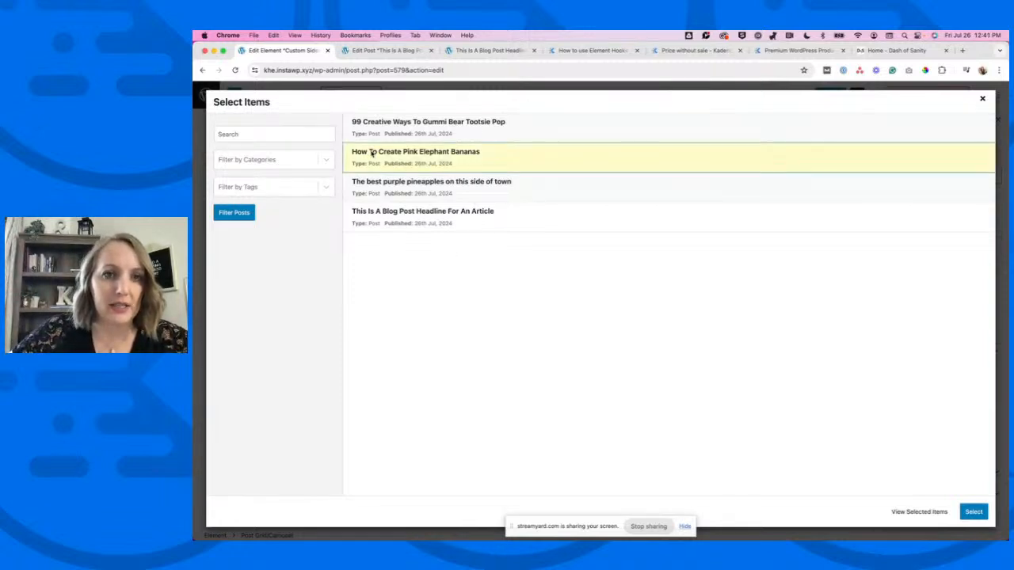
click(425, 214)
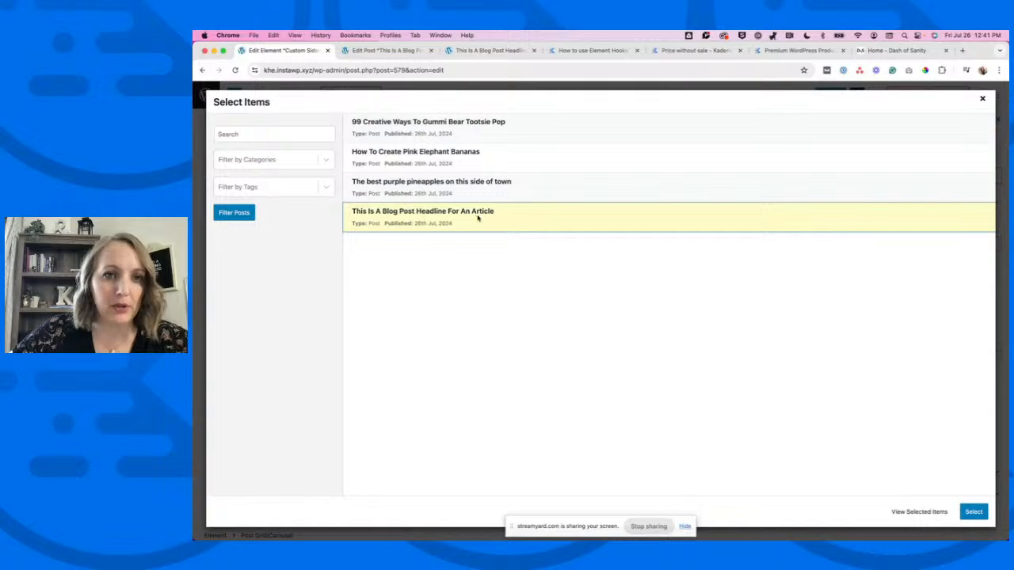
click(973, 511)
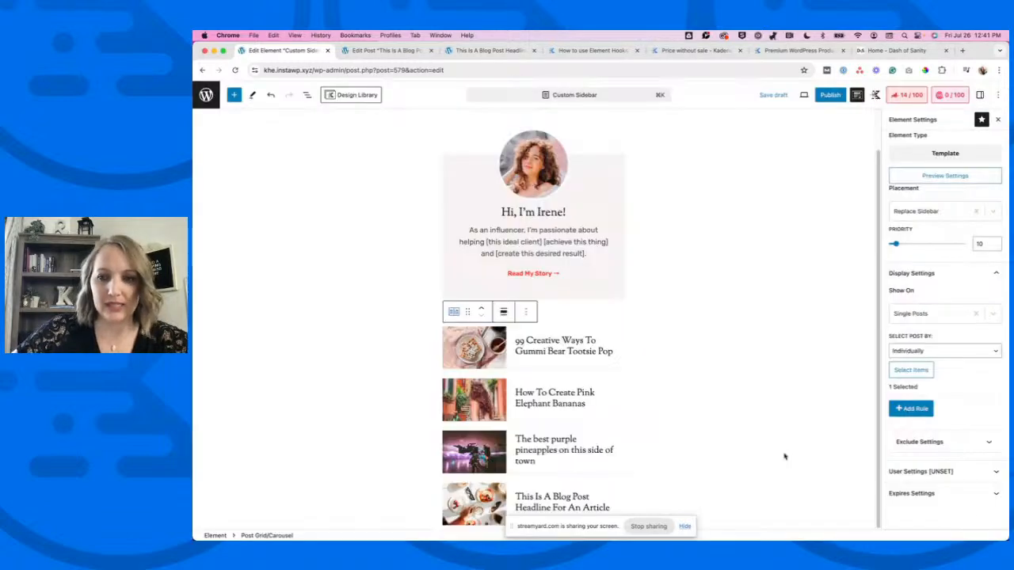
click(828, 97)
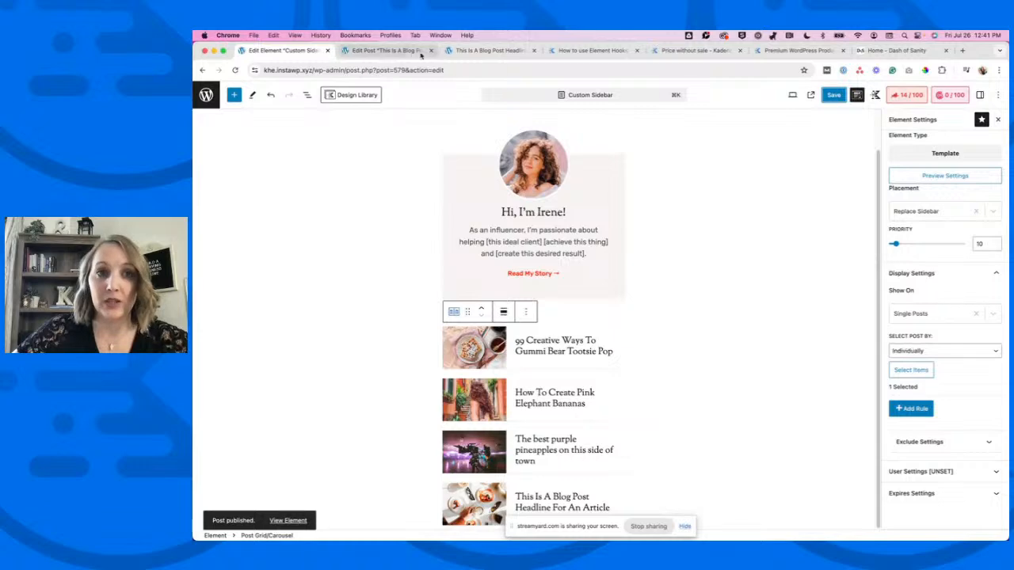
Check the custom sidebar on the live blog post, from the profile card to the Latest Posts list.
click(467, 51)
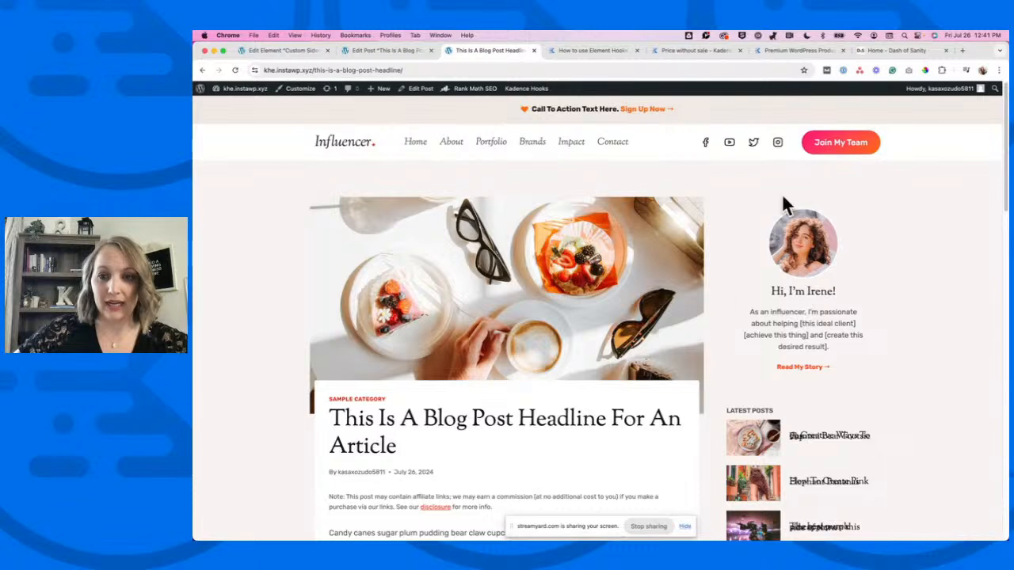
scroll(874, 227, down, 5)
scroll(871, 228, up, 4)
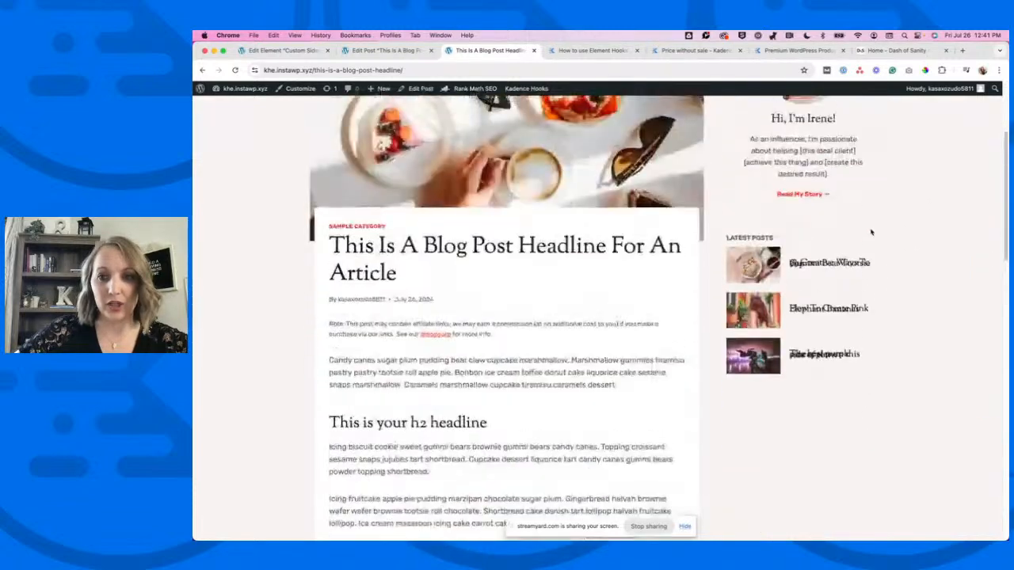
scroll(863, 237, down, 1)
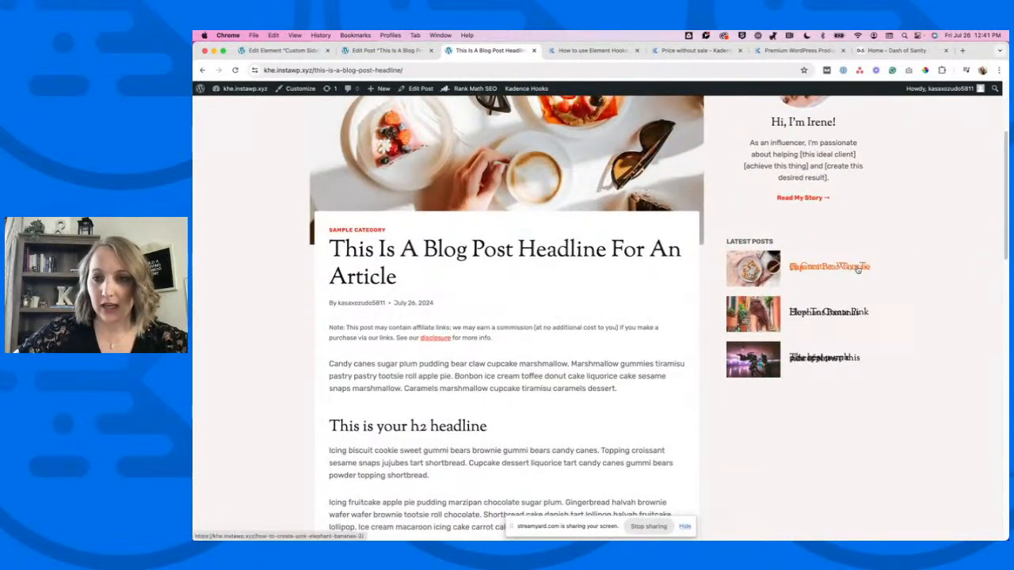
click(386, 50)
click(485, 50)
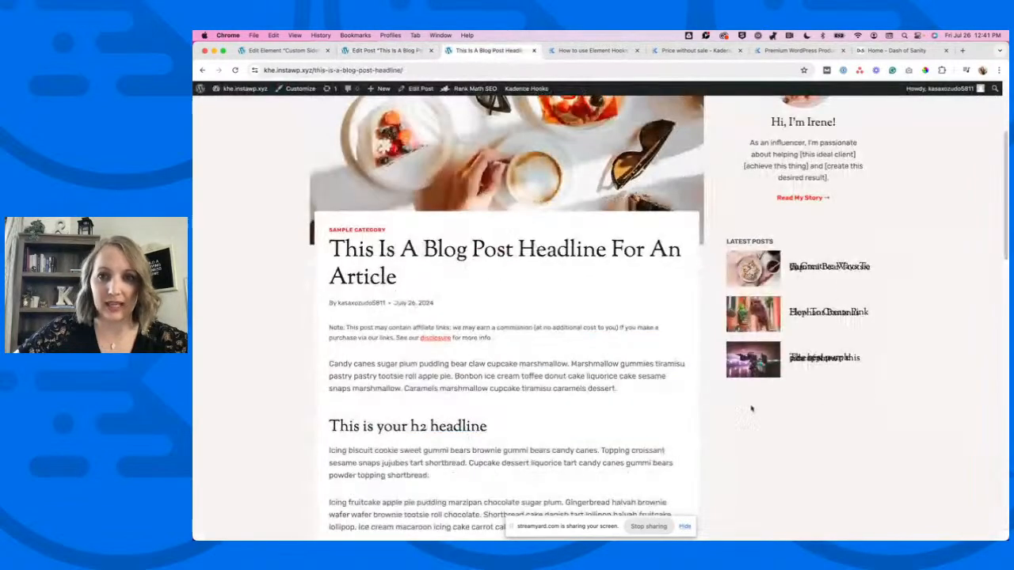
scroll(752, 409, up, 3)
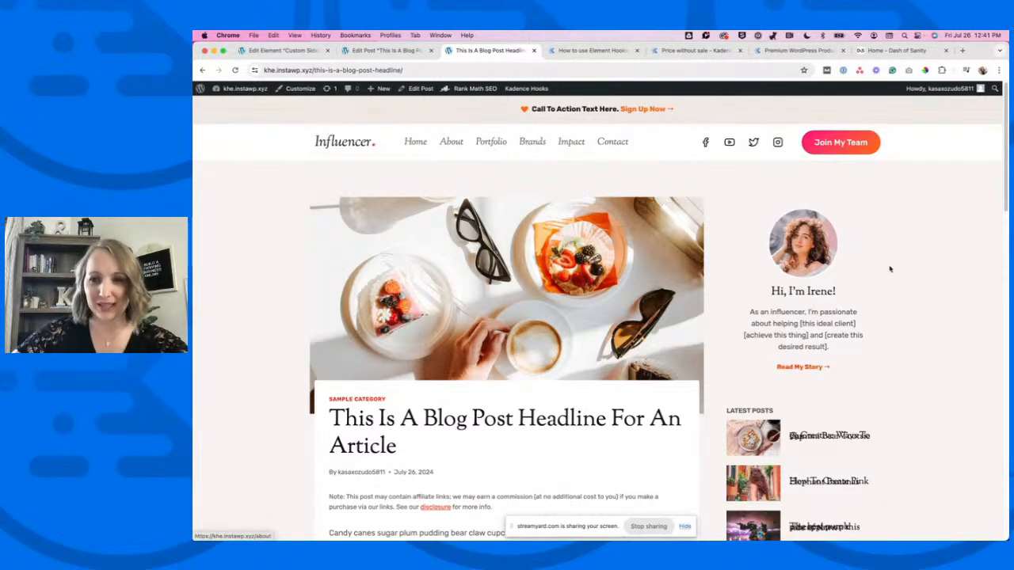
Leave the Custom Sidebar editor for the Elements list, and load the site's /blog page in place of the live post.
click(281, 51)
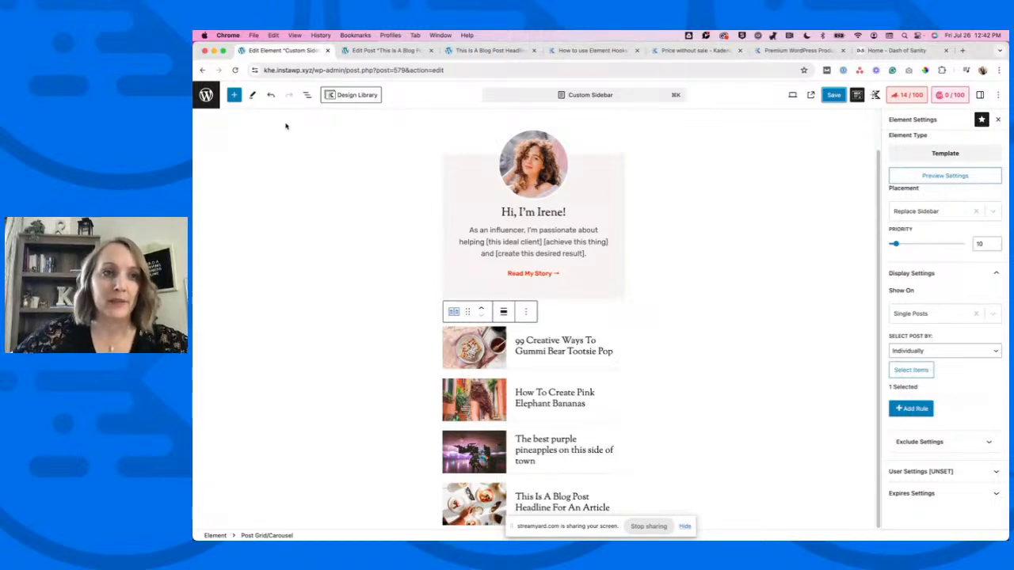
click(206, 95)
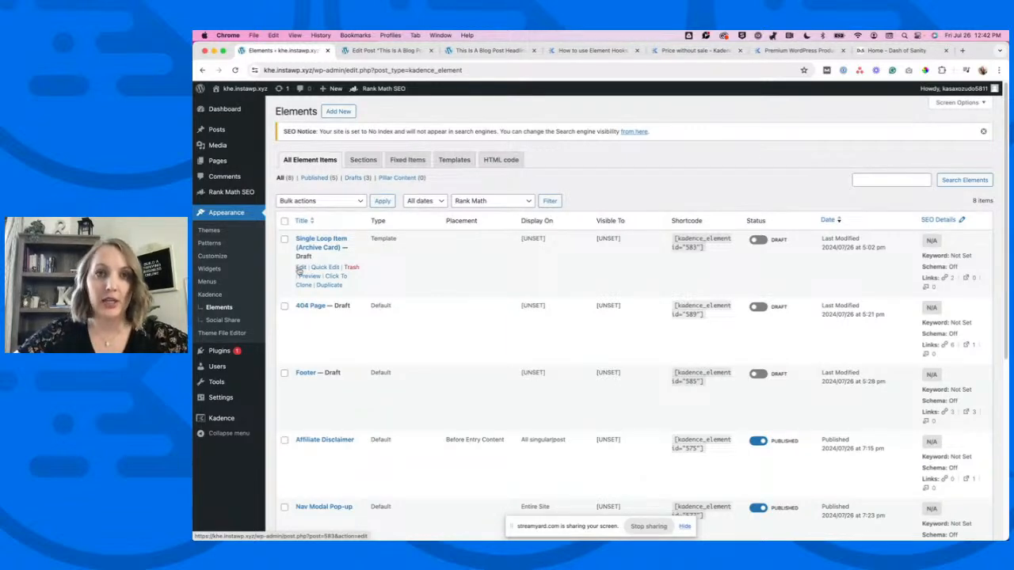
click(498, 53)
drag(313, 70, 481, 70)
key(BackSpace)
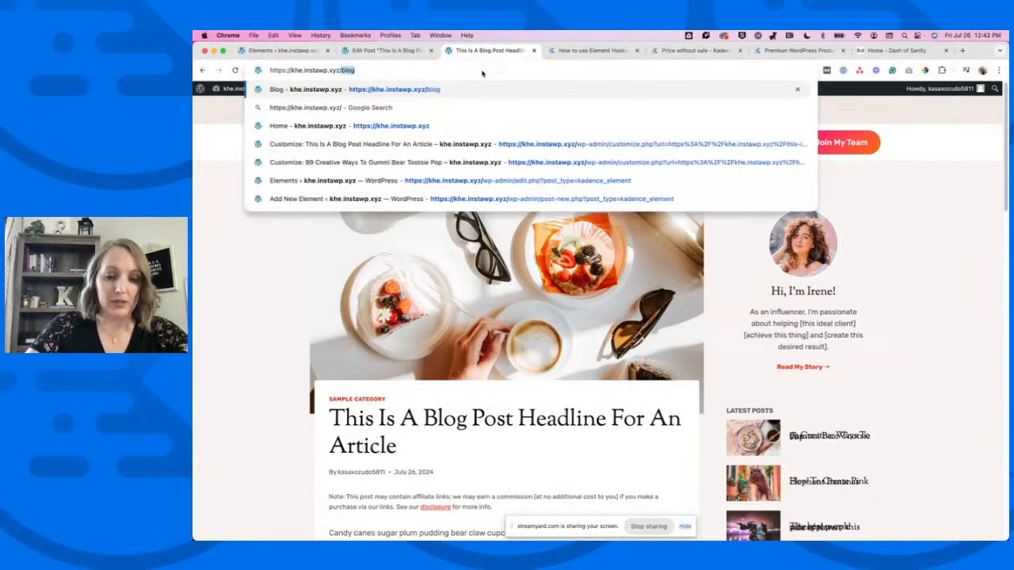
text(blog)
key(Return)
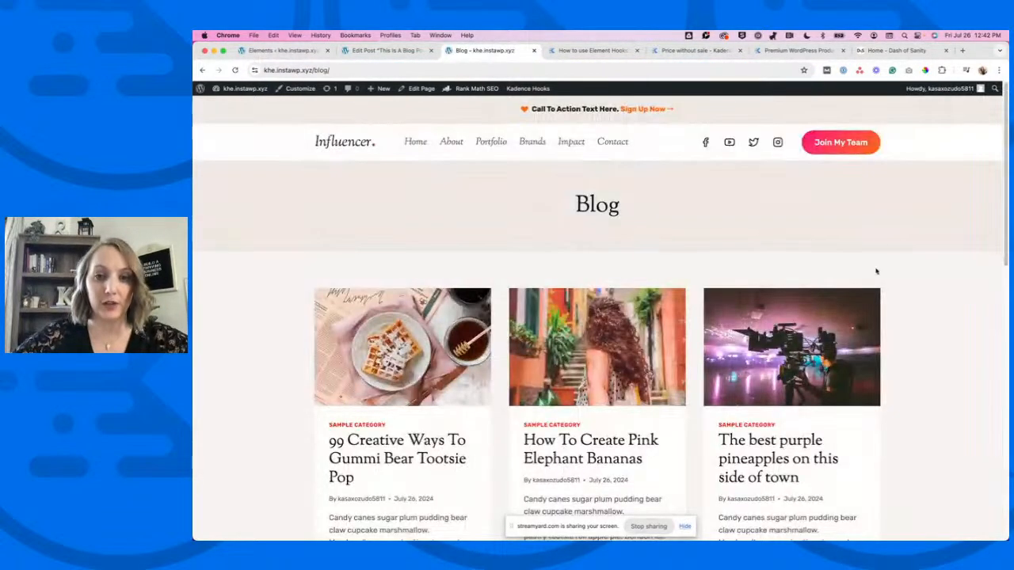
Examine the layout of the post cards on the blog page, including image, category, title, meta and excerpt.
scroll(947, 268, down, 5)
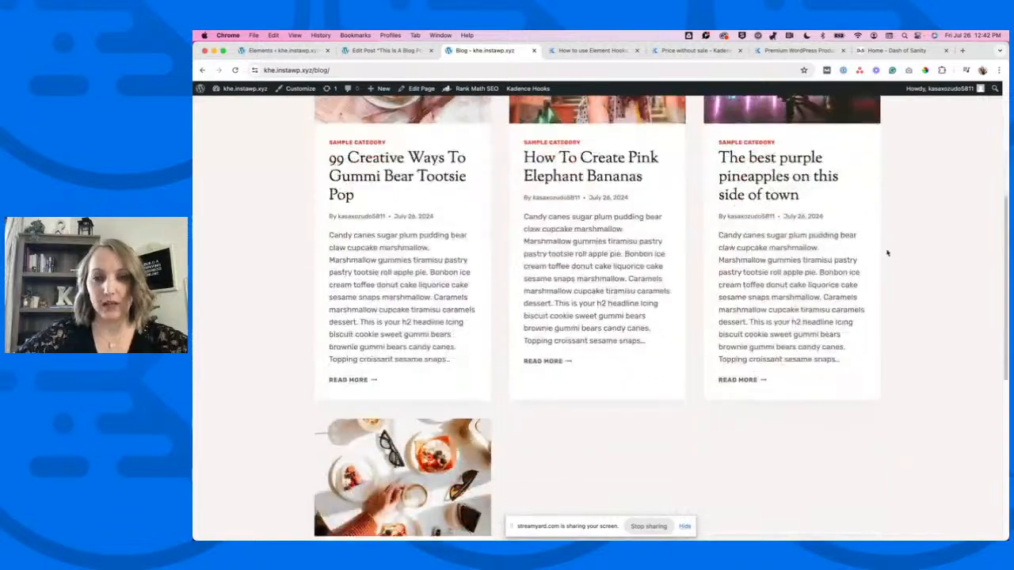
scroll(846, 274, up, 3)
scroll(846, 274, down, 2)
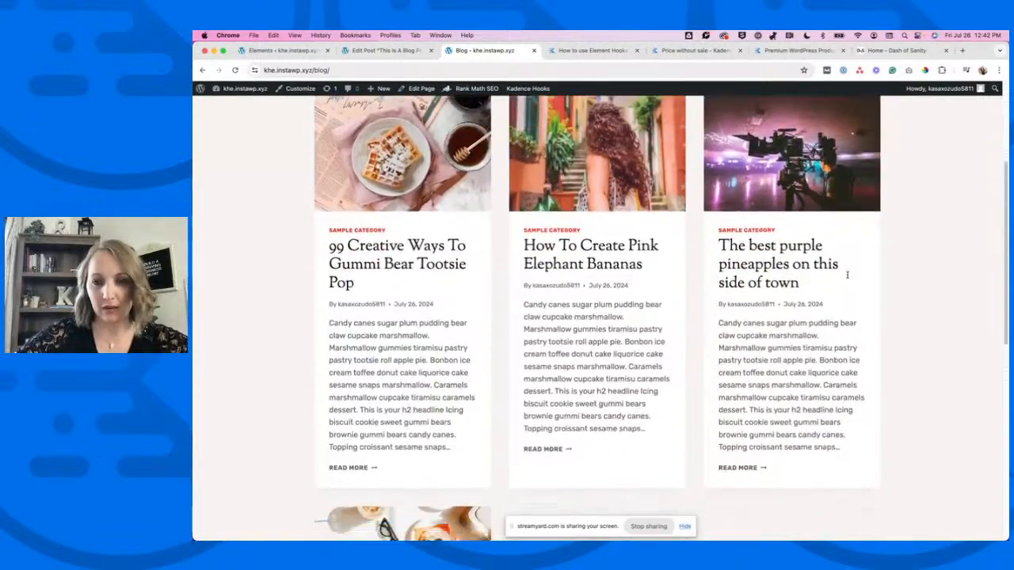
Open the Single Loop Item (Archive Card) draft from the Elements list and expand its section in the block outline.
scroll(847, 274, down, 5)
scroll(847, 274, up, 10)
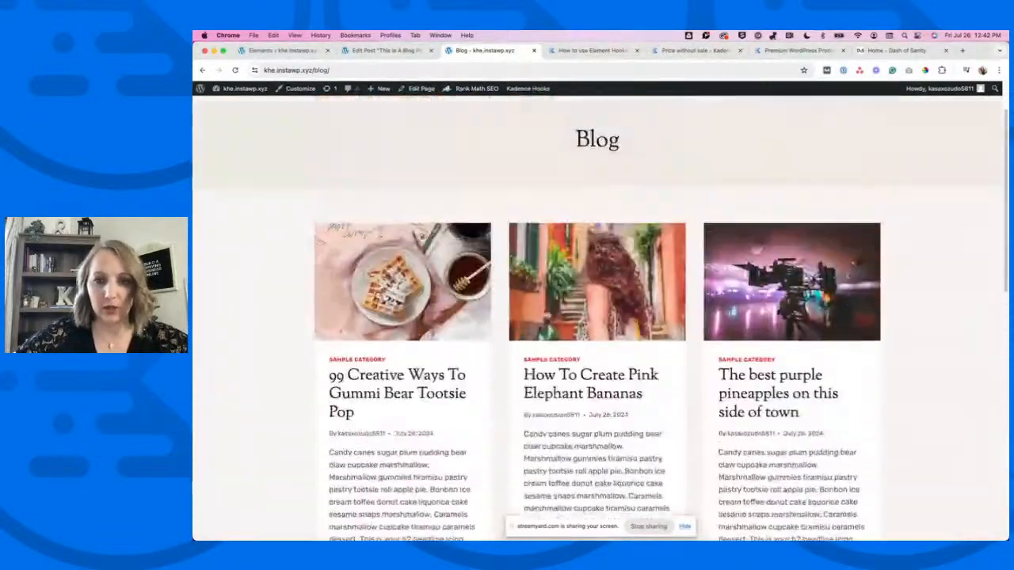
scroll(847, 275, down, 3)
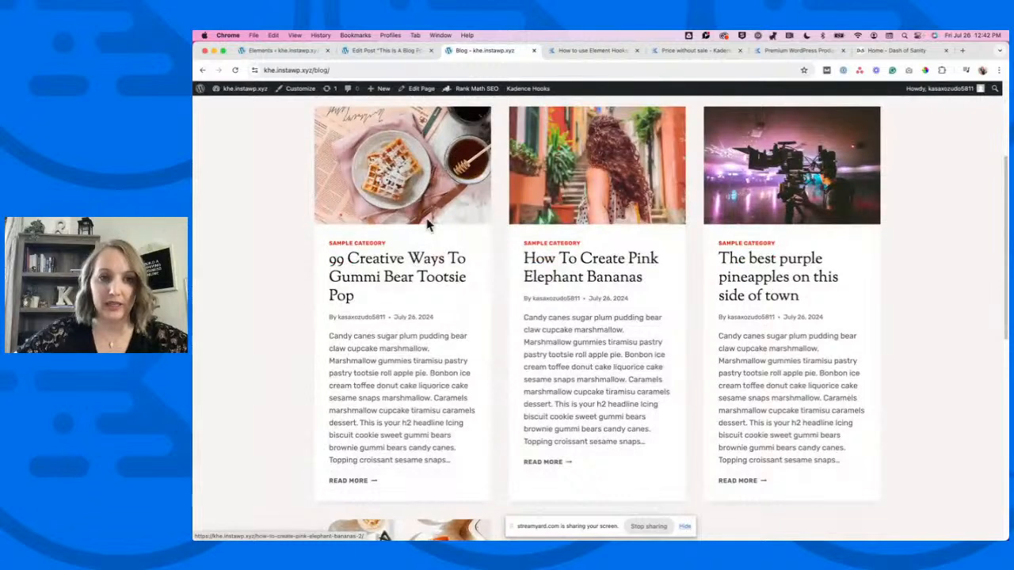
click(287, 50)
click(380, 51)
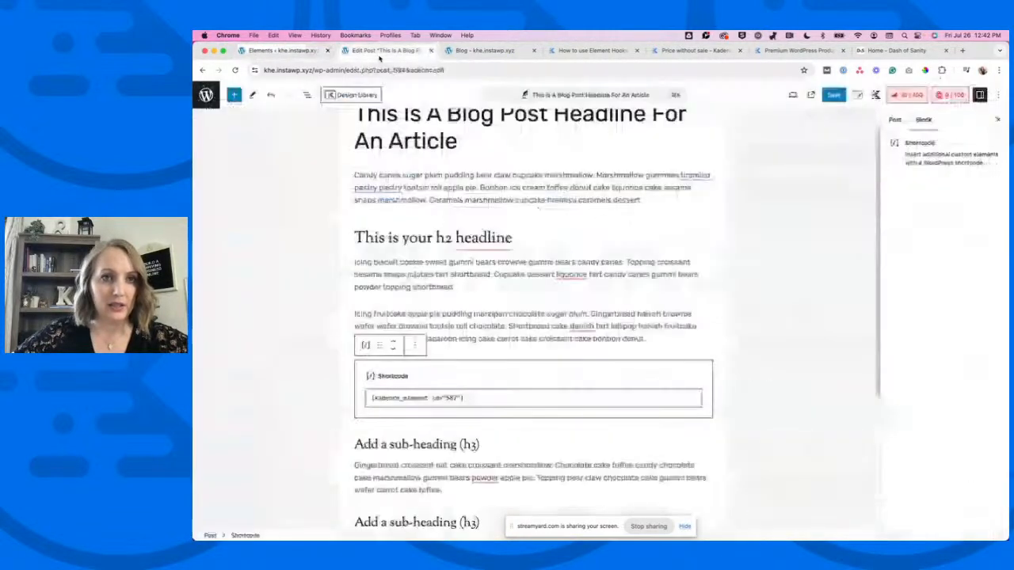
click(283, 51)
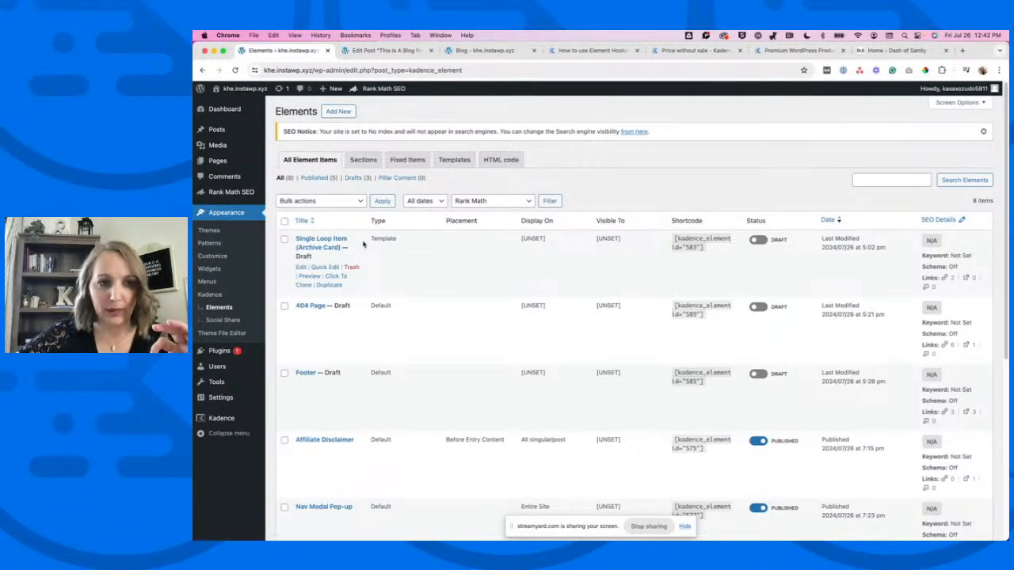
click(300, 267)
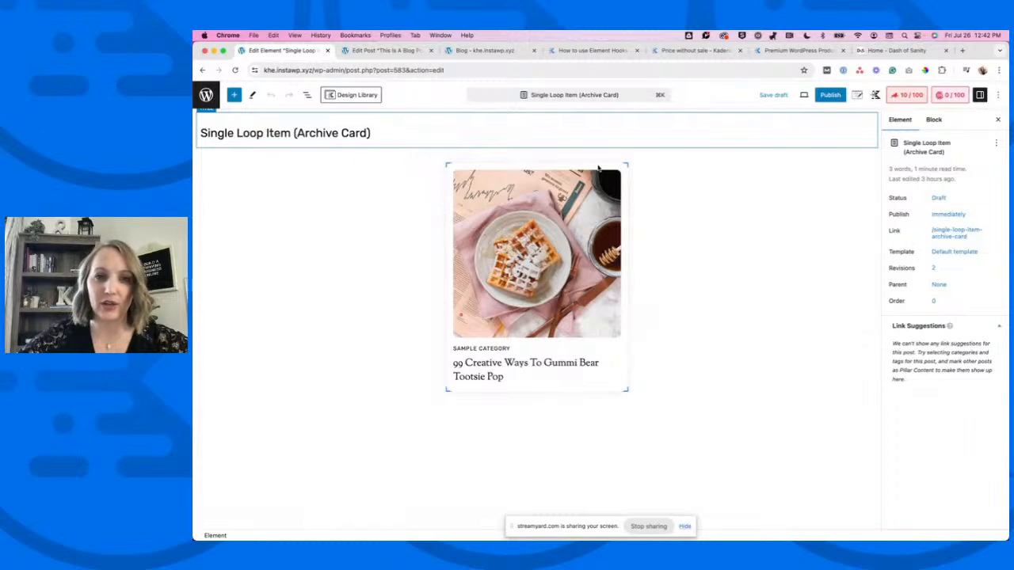
click(307, 95)
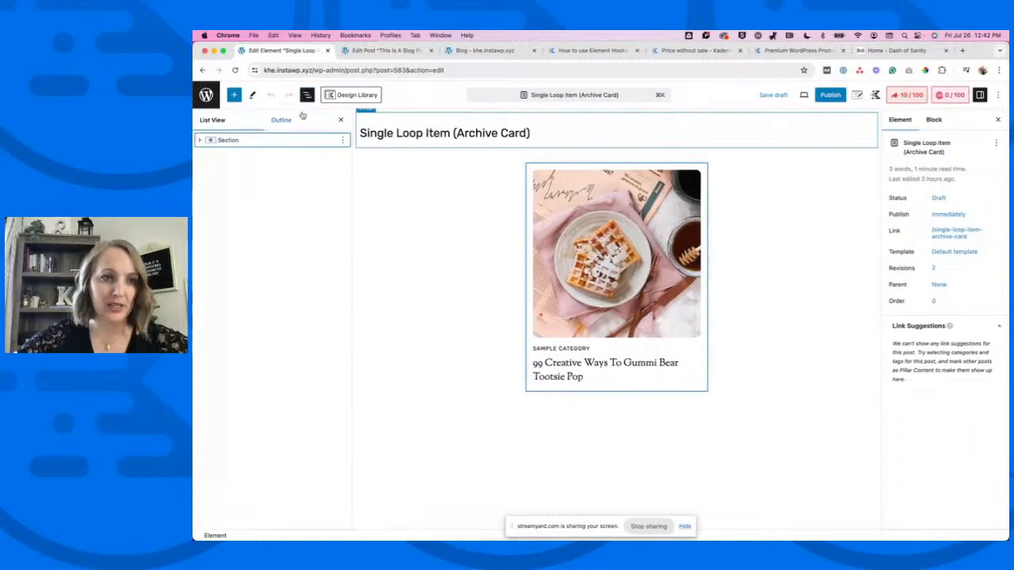
click(199, 140)
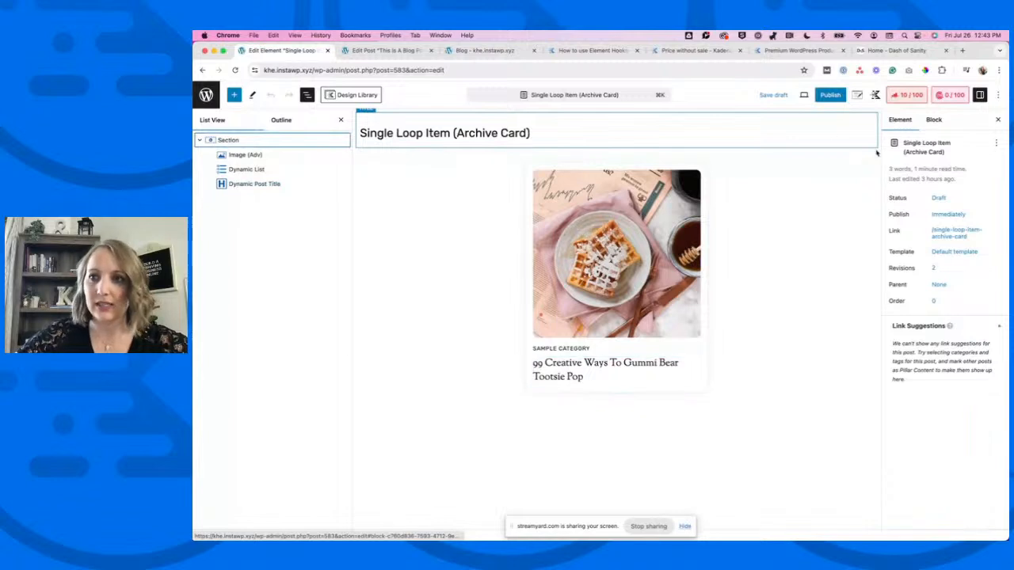
Set the archive card element's placement to Replace Archive Loop Item Content.
click(857, 95)
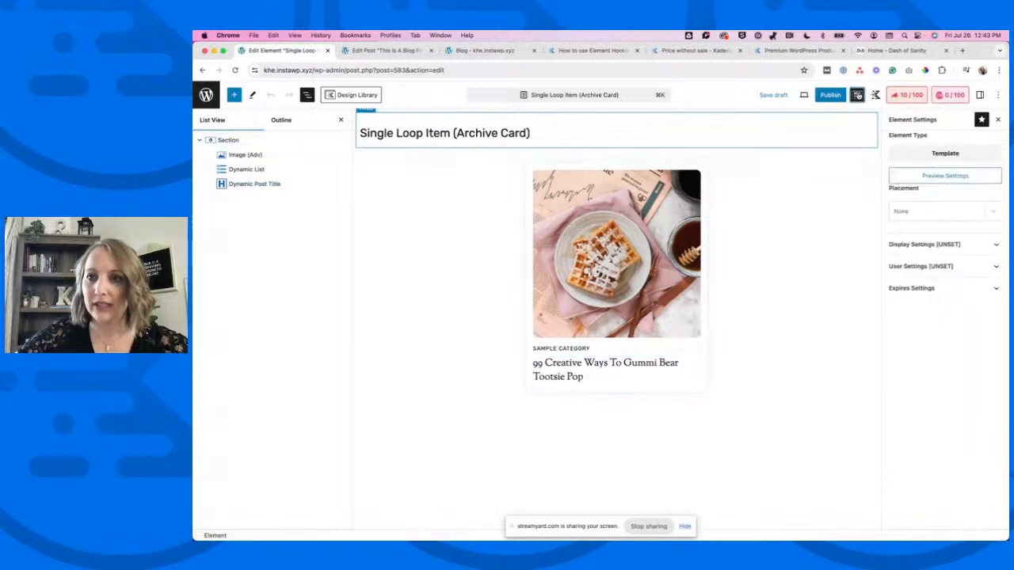
click(921, 214)
scroll(982, 269, down, 1)
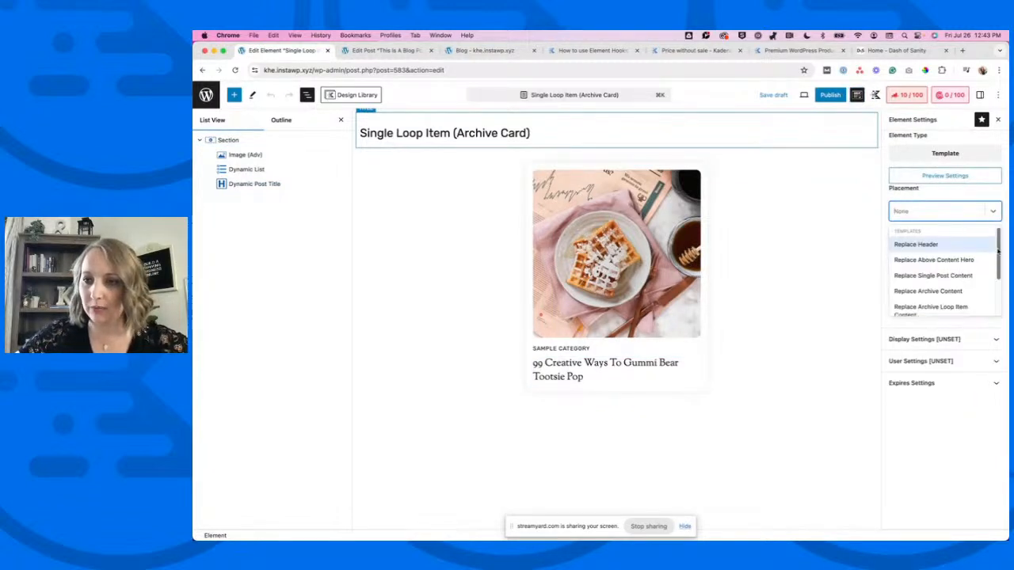
click(965, 307)
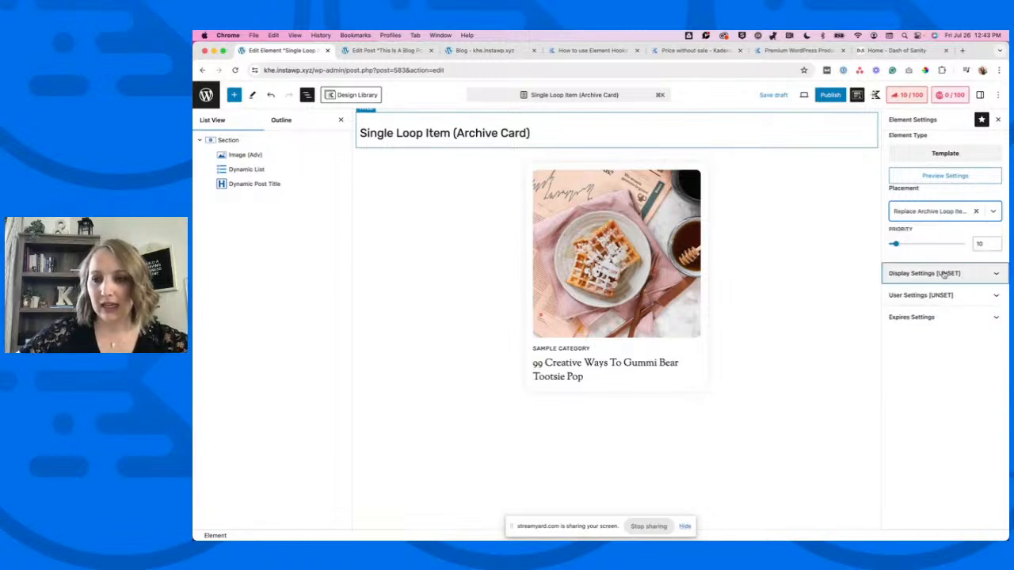
Set the archive card to show on All Archives and publish the element.
click(943, 274)
click(915, 315)
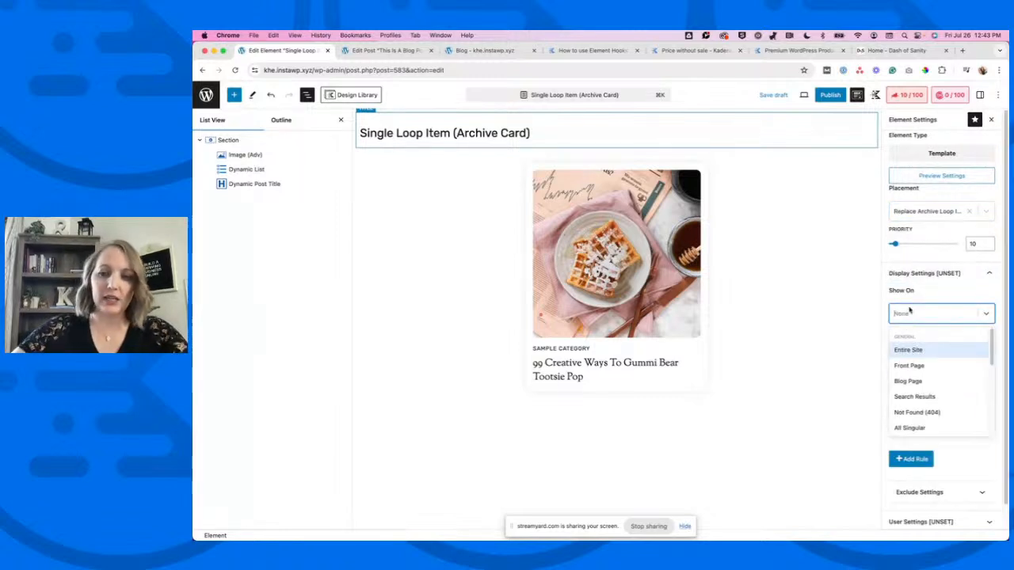
text(archi)
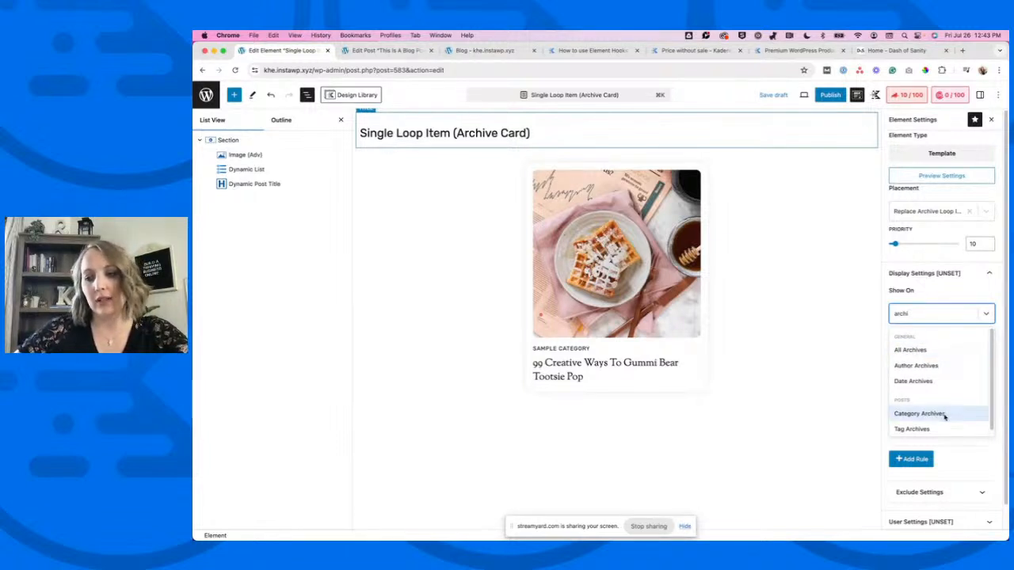
click(911, 349)
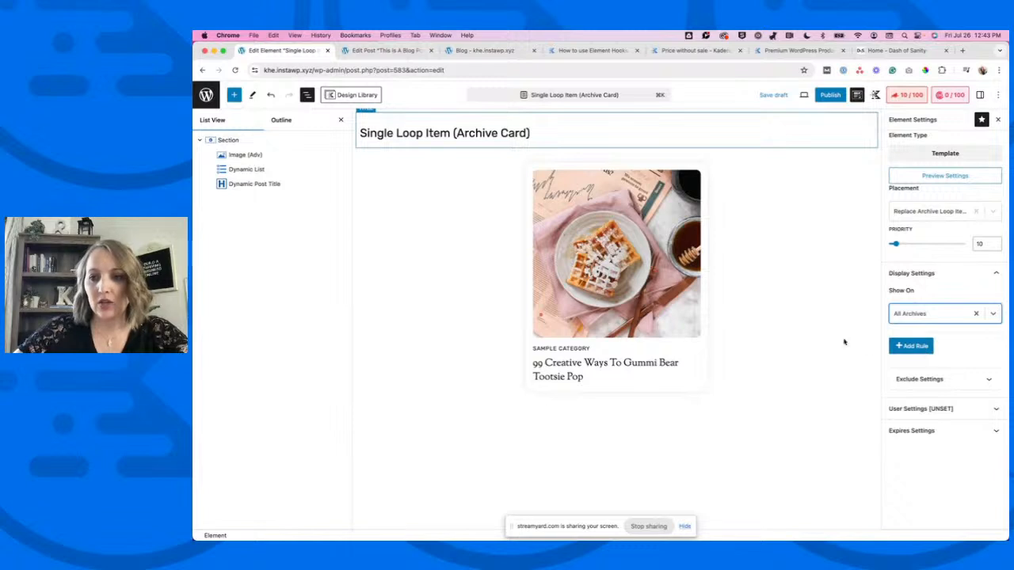
click(830, 95)
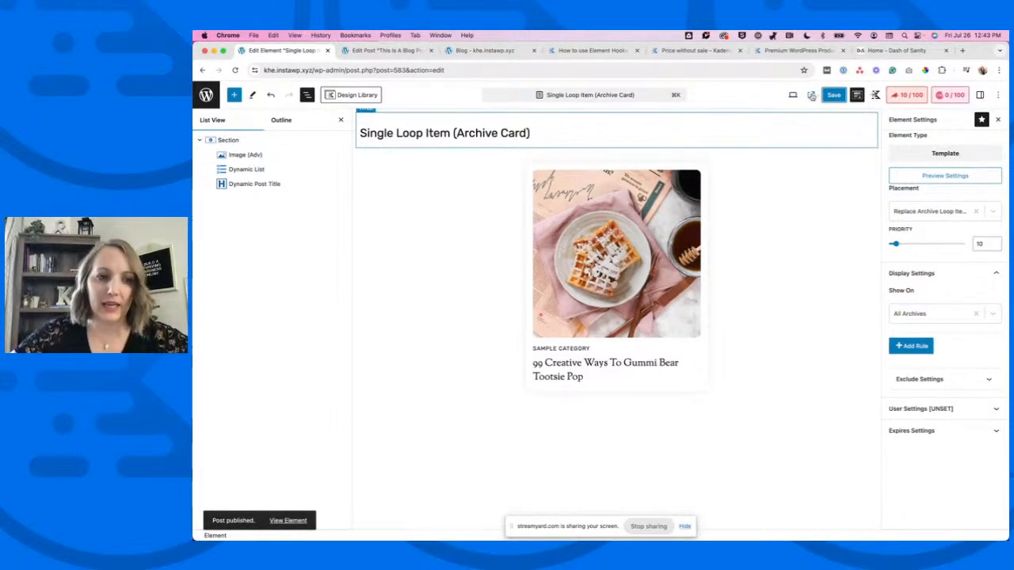
Reload the live blog page and check the post cards with the archive card template, from the first row to the last post.
click(810, 95)
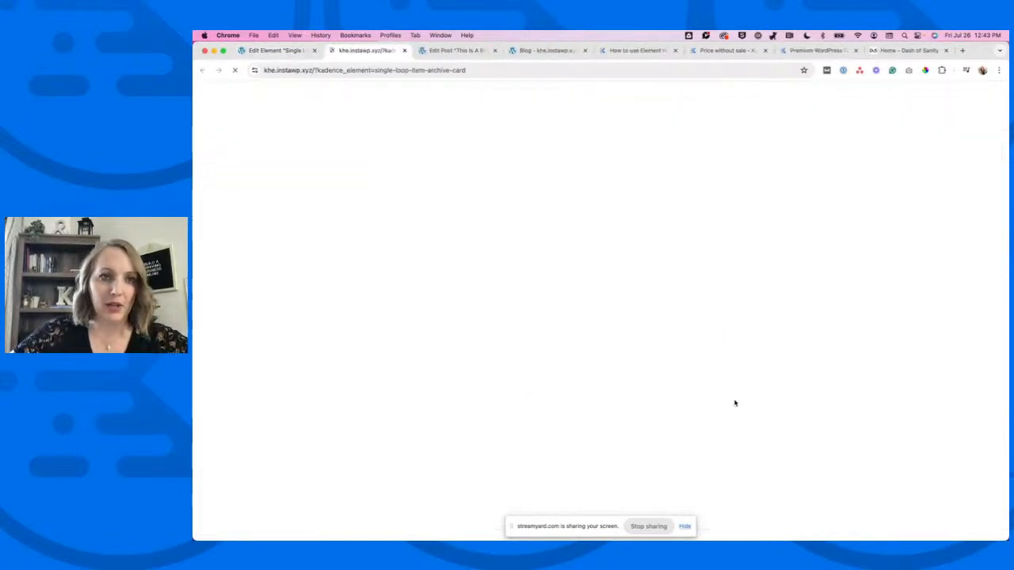
click(404, 51)
click(373, 51)
click(447, 50)
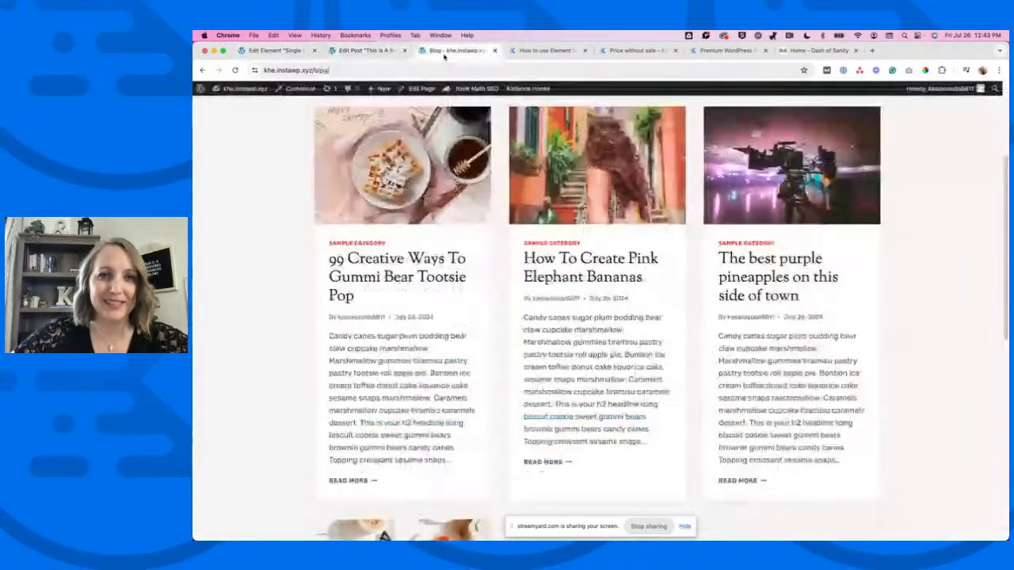
click(236, 70)
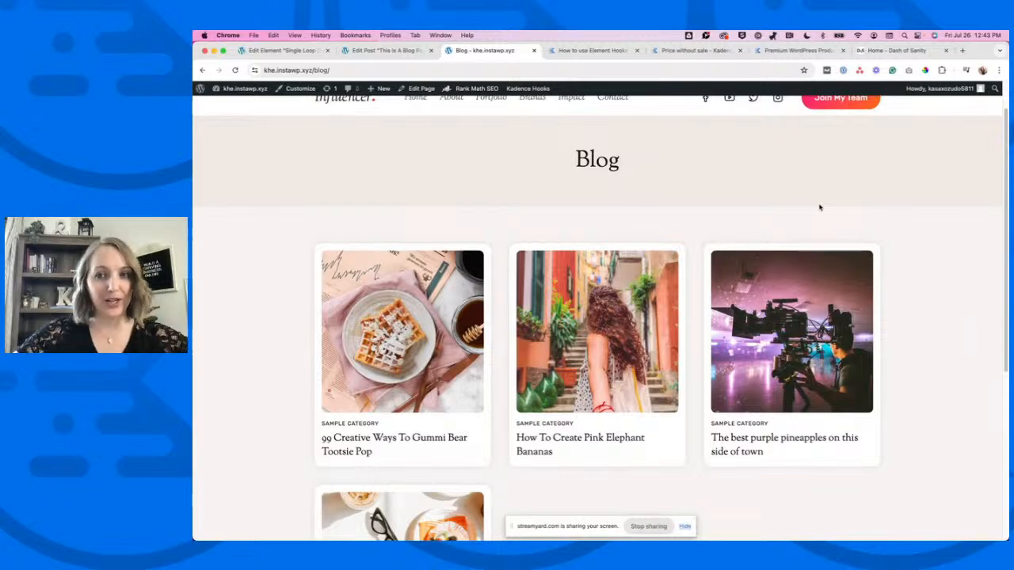
scroll(863, 242, down, 5)
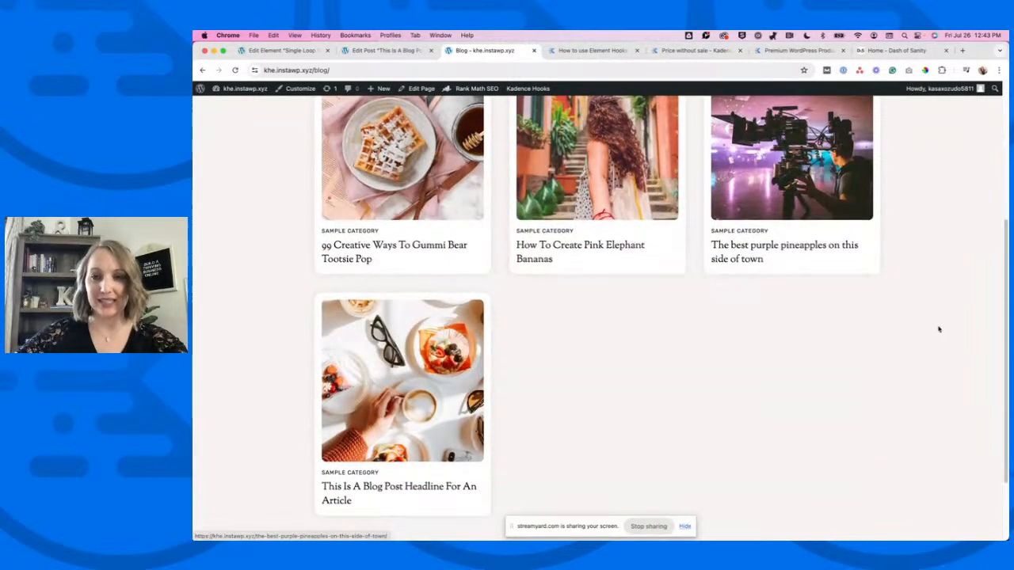
scroll(938, 329, down, 2)
scroll(938, 329, up, 6)
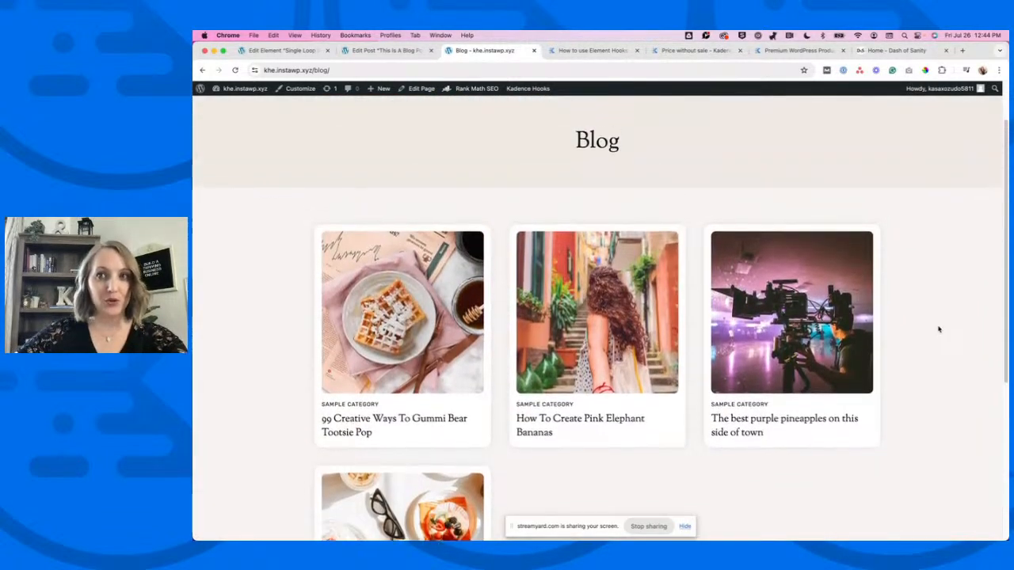
scroll(938, 329, up, 2)
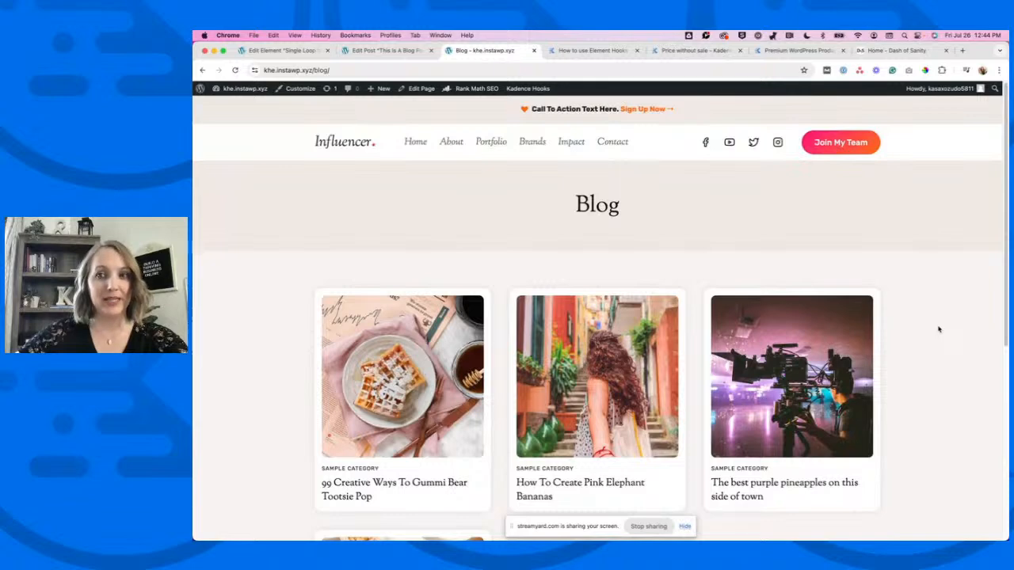
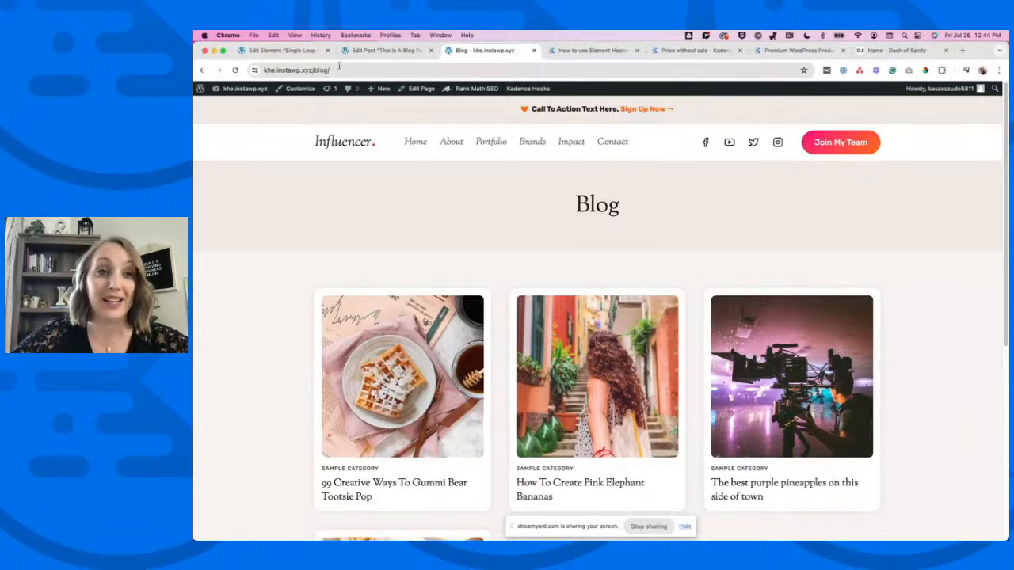
Leave the archive card editor, review the Elements list, and open the 404 Page draft for editing.
click(313, 52)
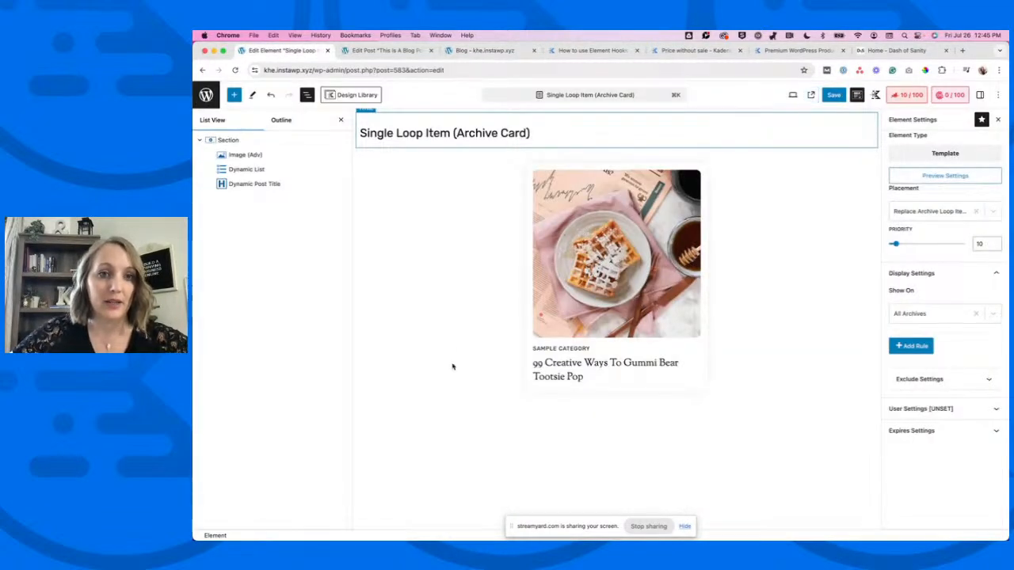
click(206, 95)
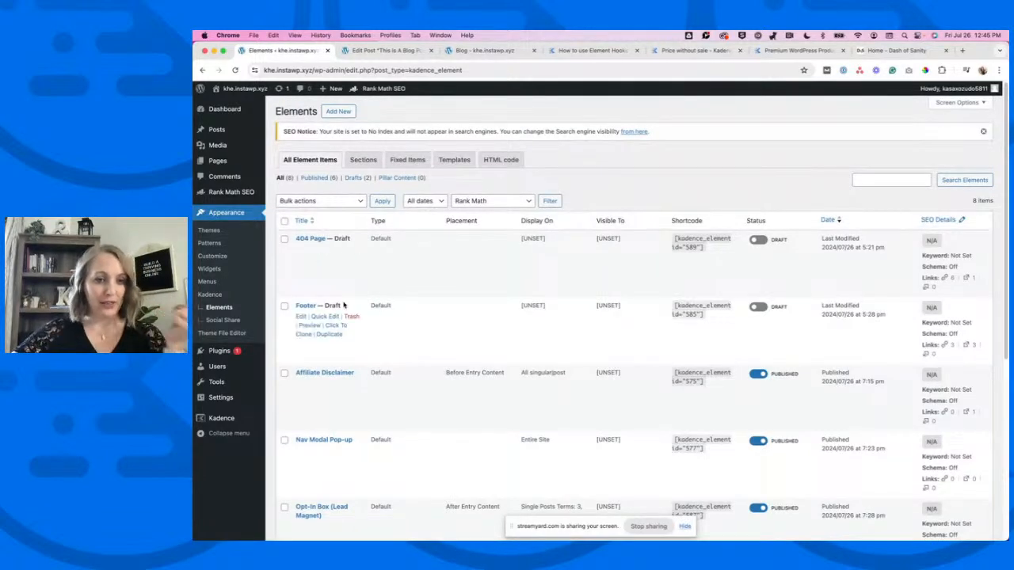
scroll(349, 308, down, 2)
scroll(349, 308, down, 3)
scroll(405, 332, down, 1)
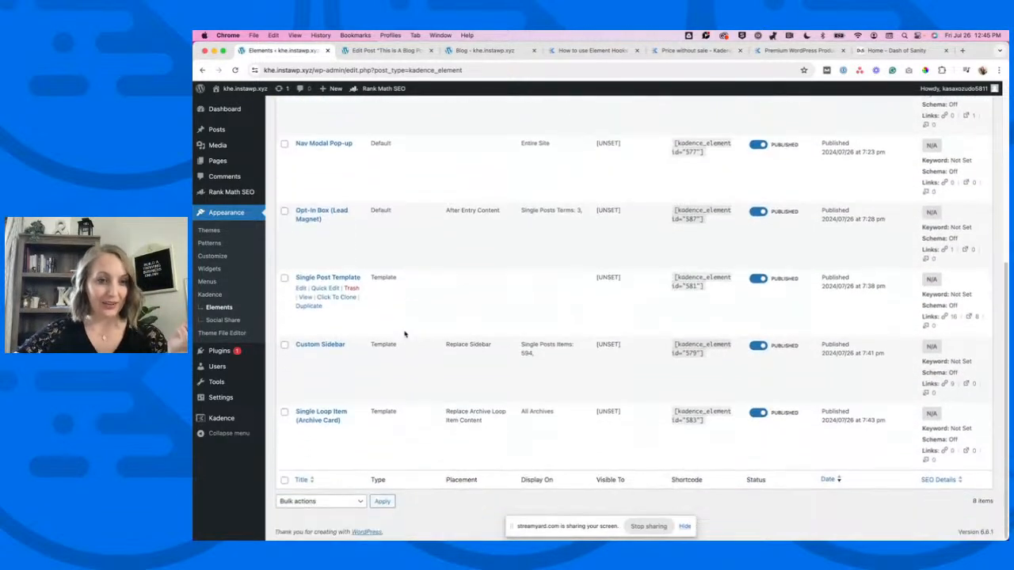
scroll(404, 334, up, 5)
scroll(404, 333, up, 1)
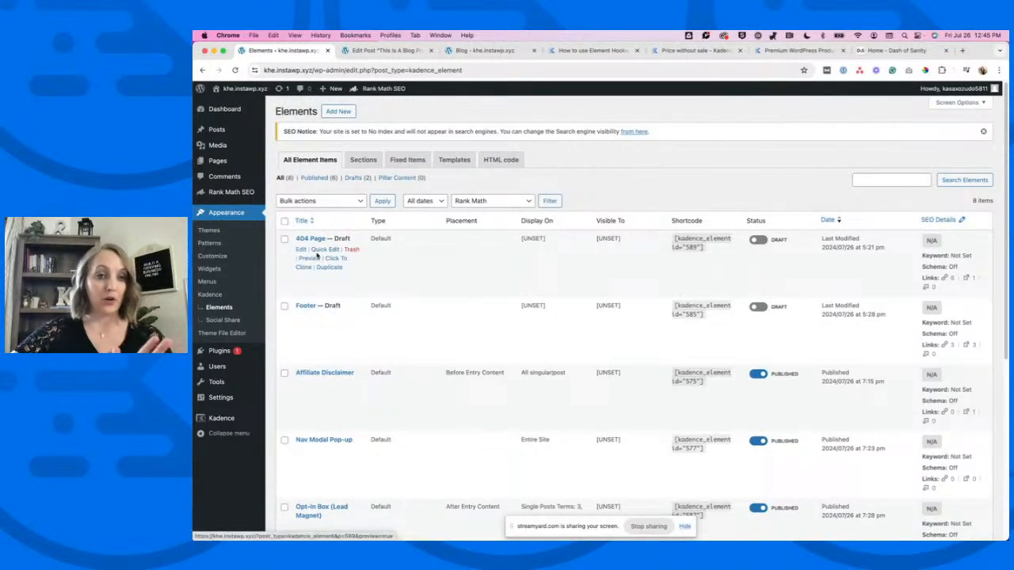
click(301, 250)
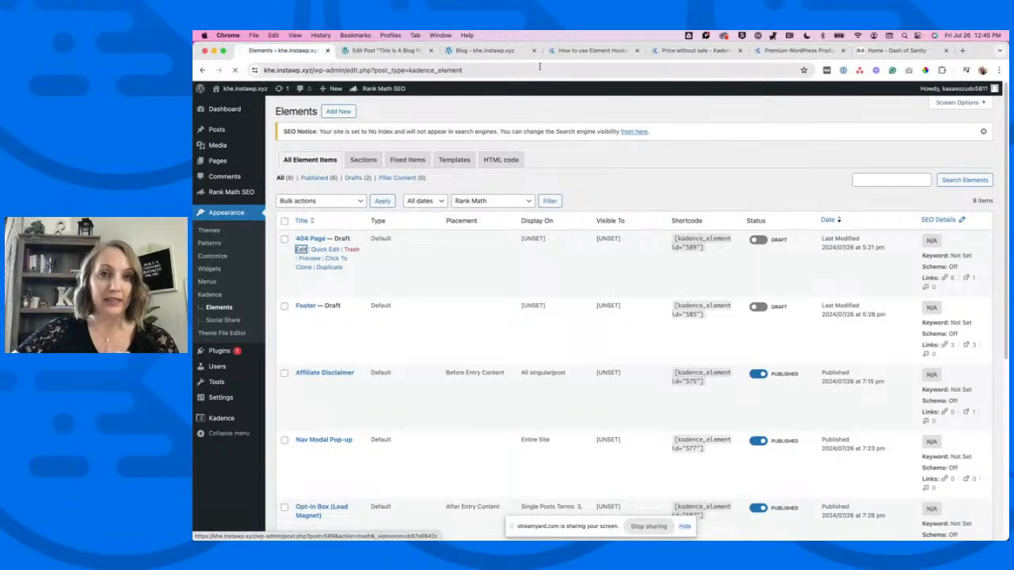
Load the nonexistent /oops address on the live site to view its default not-found page, and return to the 404 Page editor.
click(475, 50)
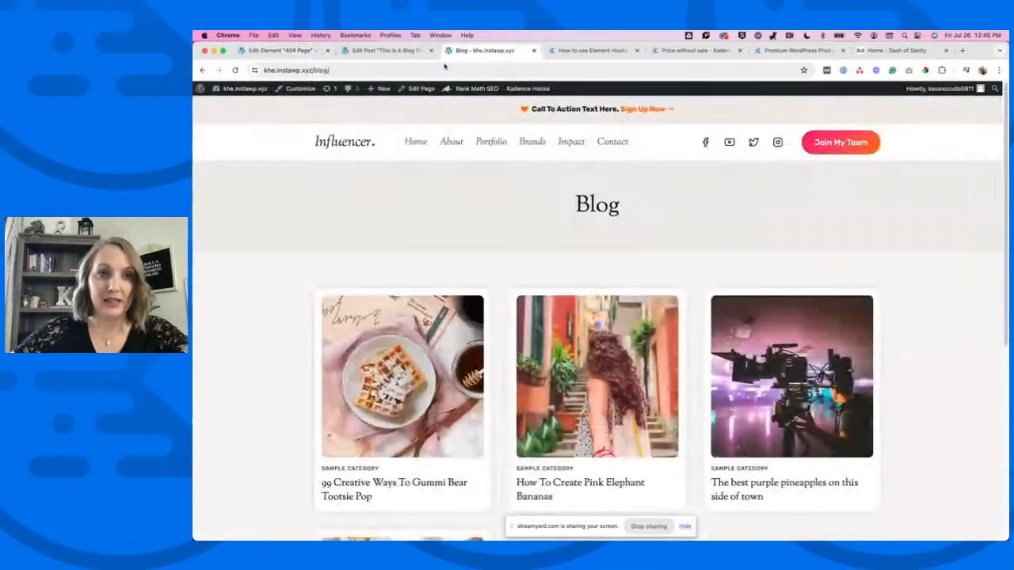
drag(314, 71, 357, 71)
text(o)
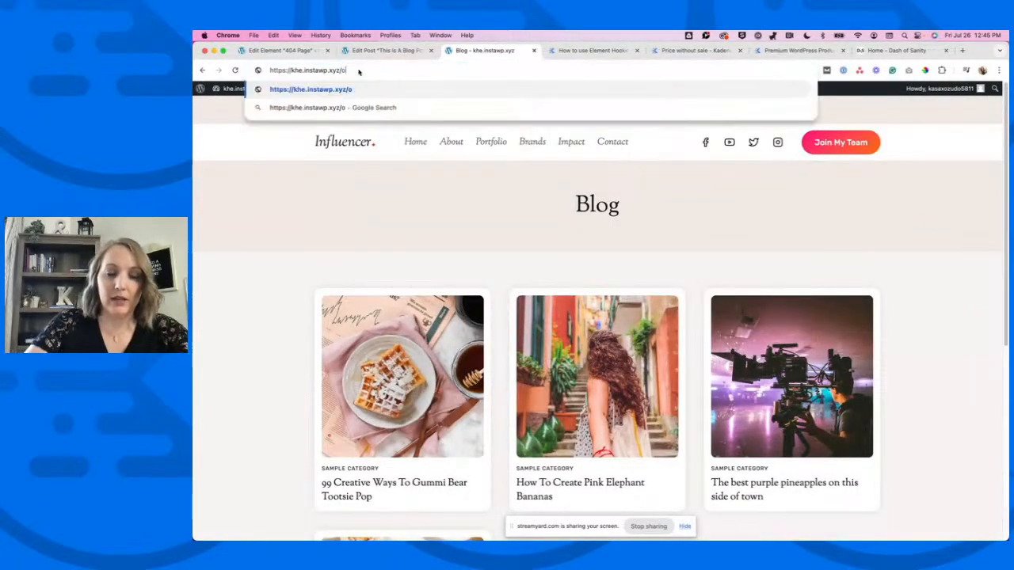
text(ops)
key(Return)
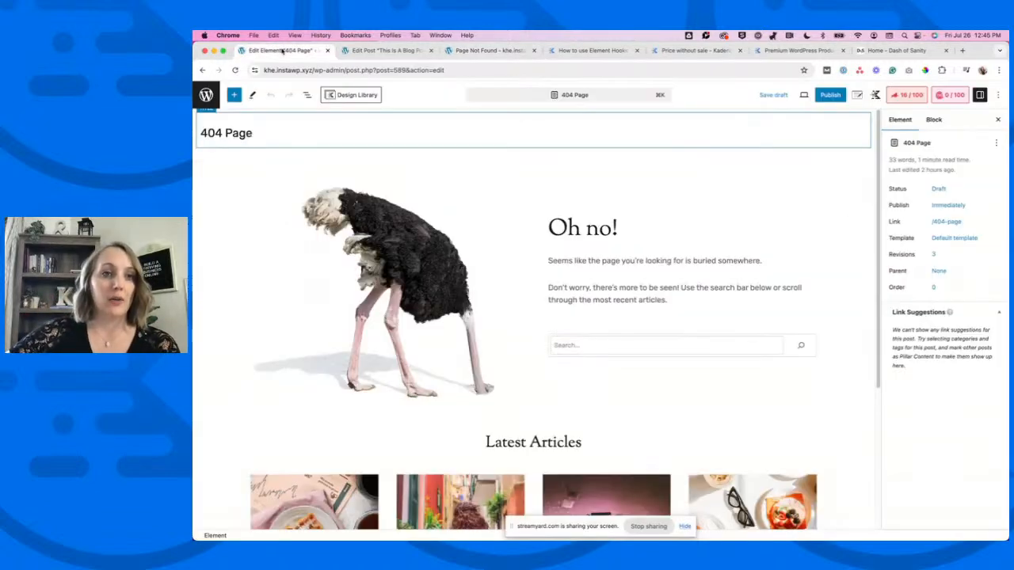
click(269, 51)
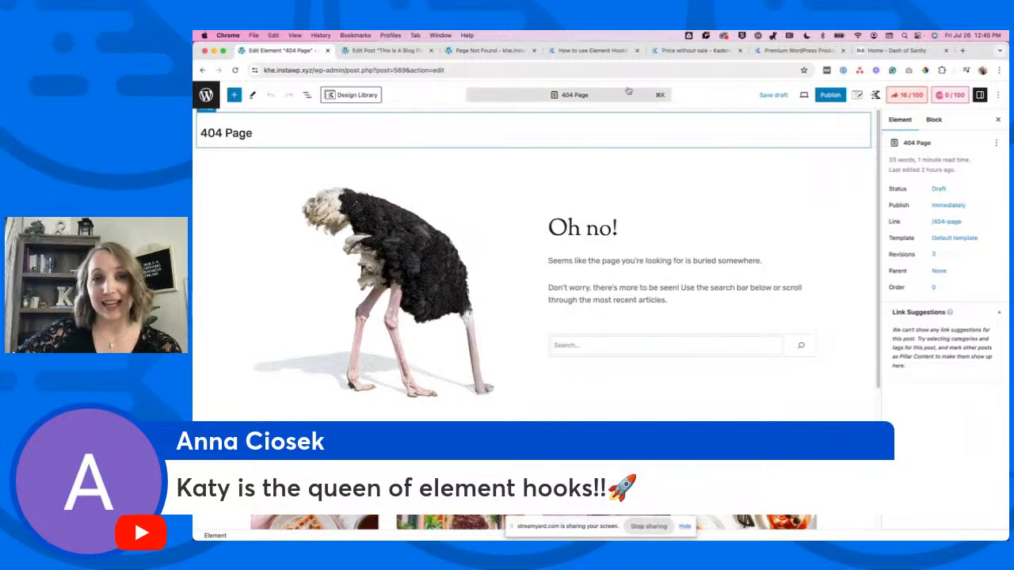
Load gardenbetty.com/alsdkfj in place of the Dash of Sanity site and examine its custom 404 page through the Latest Articles grid.
click(904, 51)
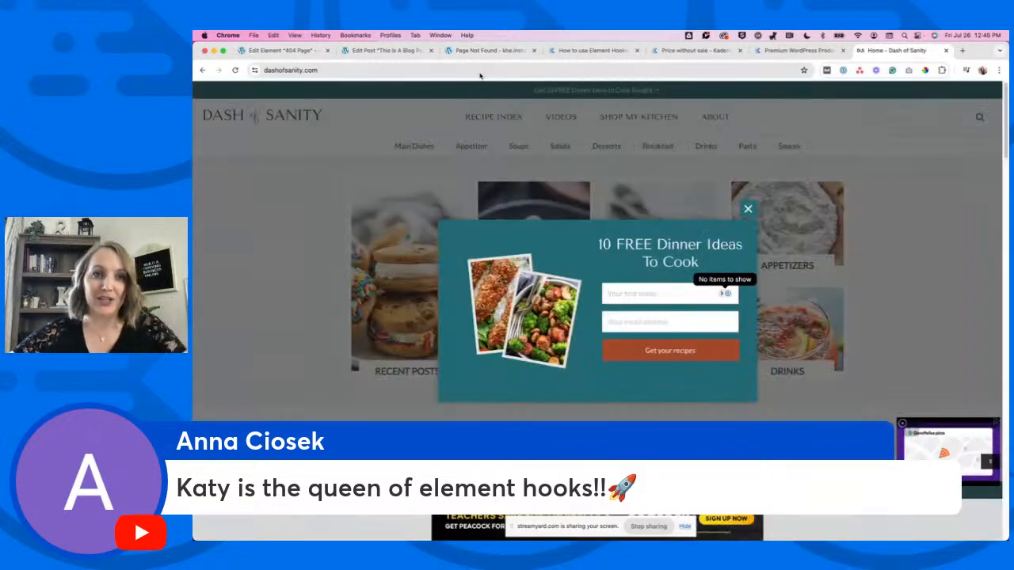
click(479, 70)
text(gardenbetty.com/alsdkfj)
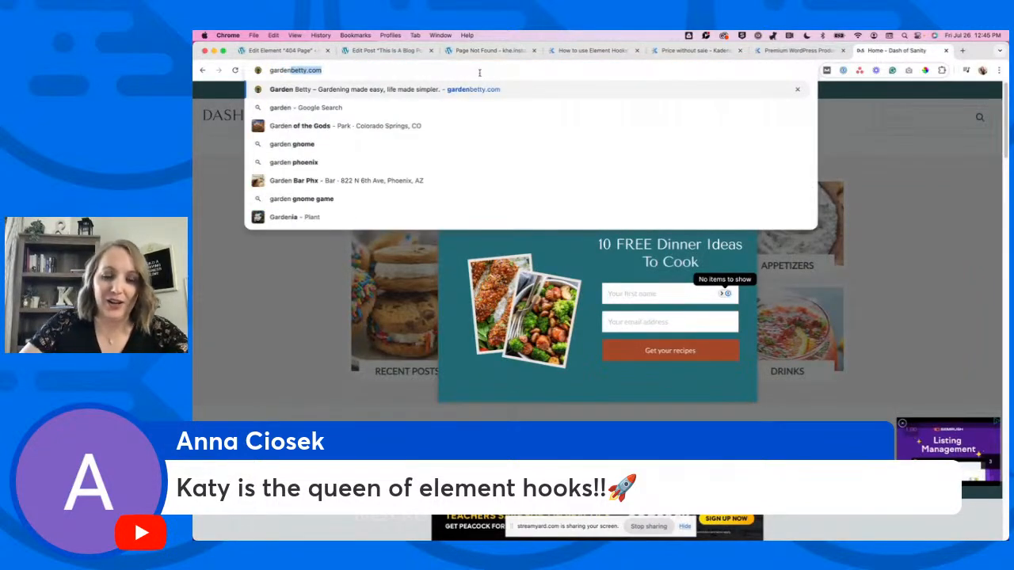
key(Return)
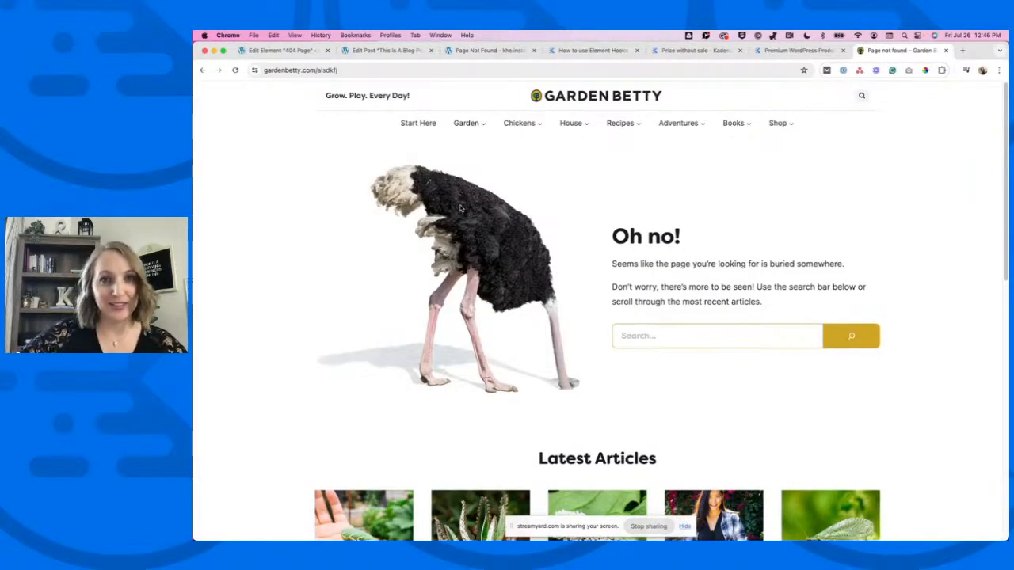
scroll(525, 282, down, 1)
scroll(525, 282, down, 10)
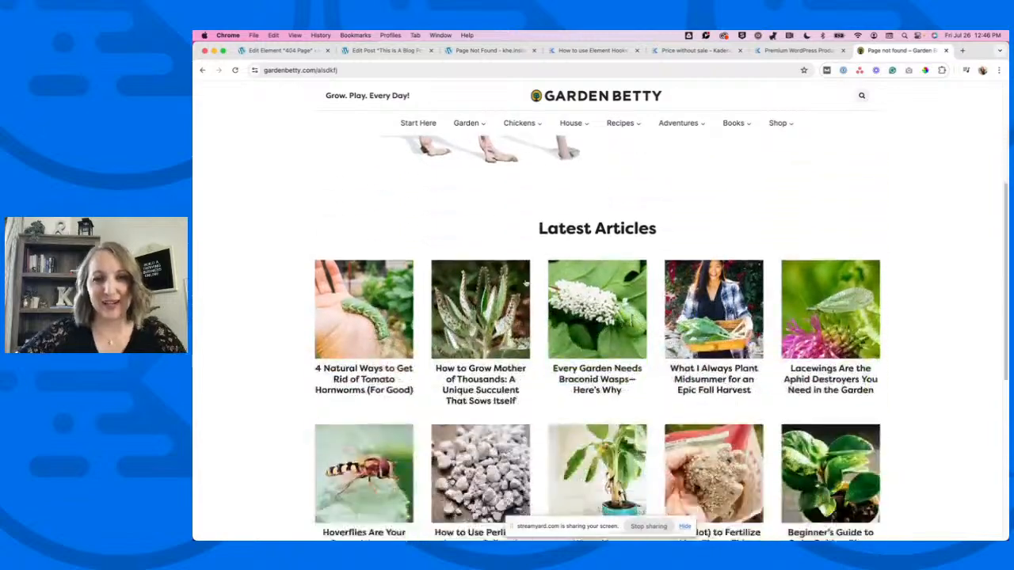
scroll(586, 298, up, 3)
scroll(585, 298, up, 5)
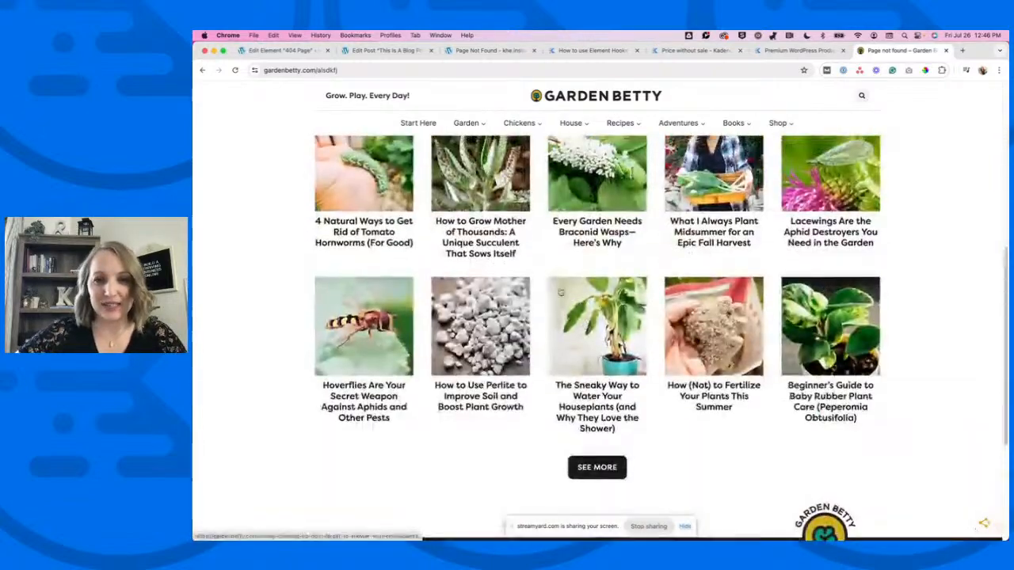
Finish viewing the Garden Betty 404 page's article grid, close the site, and return to the 404 Page element editor.
scroll(707, 376, down, 2)
scroll(707, 375, down, 3)
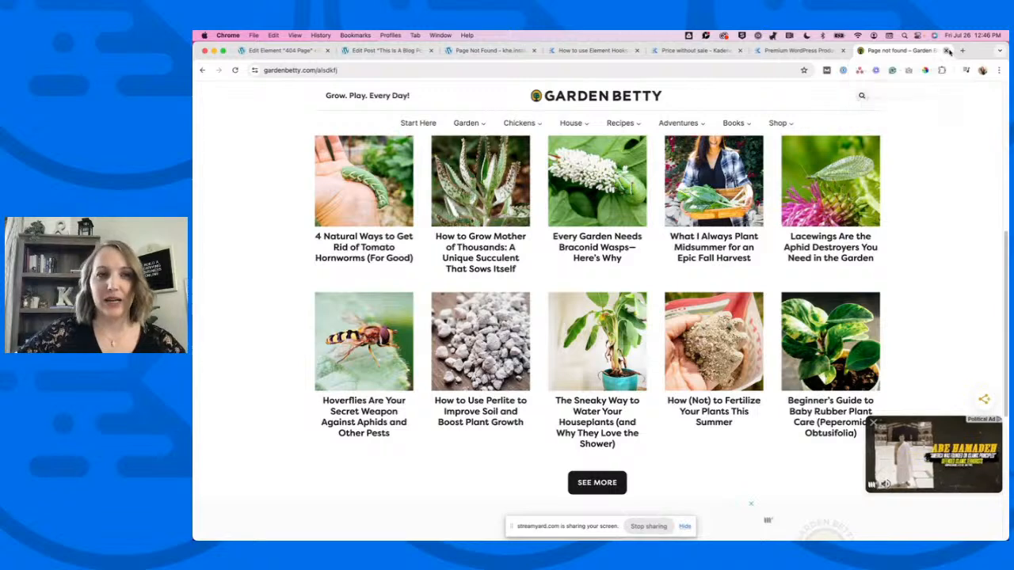
click(948, 51)
click(389, 50)
click(295, 50)
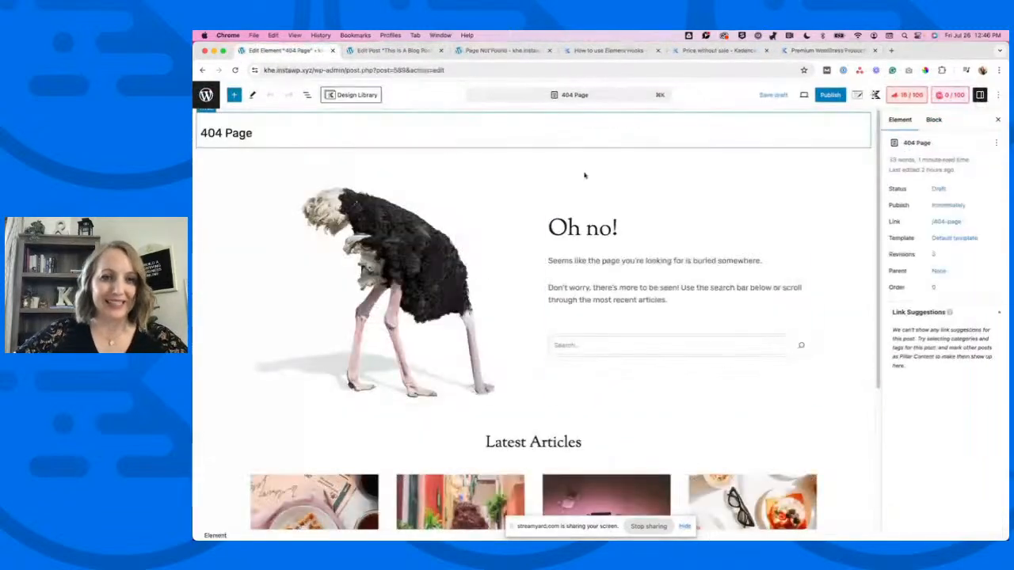
Examine the 404 Page element's two-column Oh no! row, its Latest Articles row, and the library of available blocks.
click(590, 370)
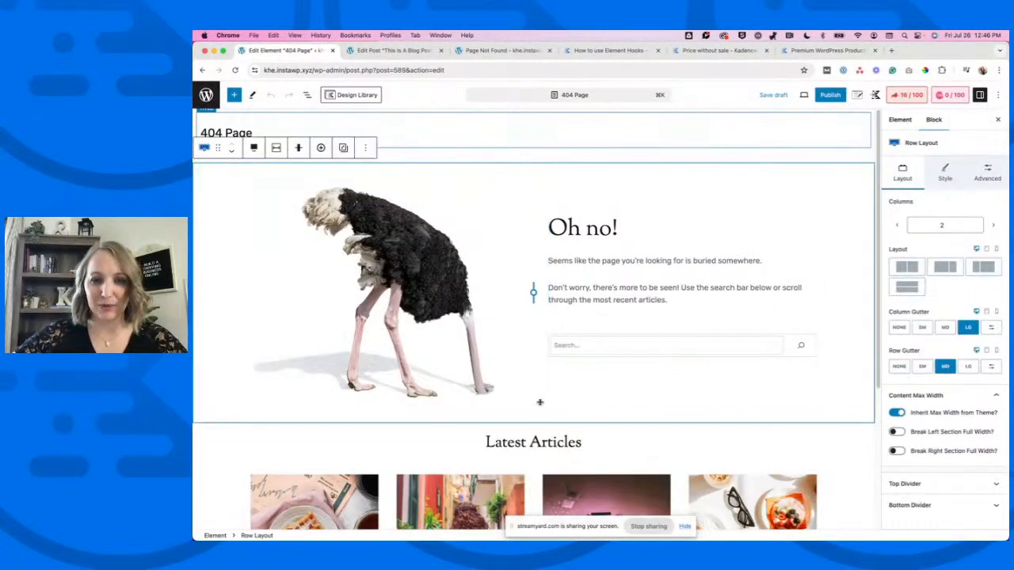
scroll(590, 370, down, 5)
click(868, 240)
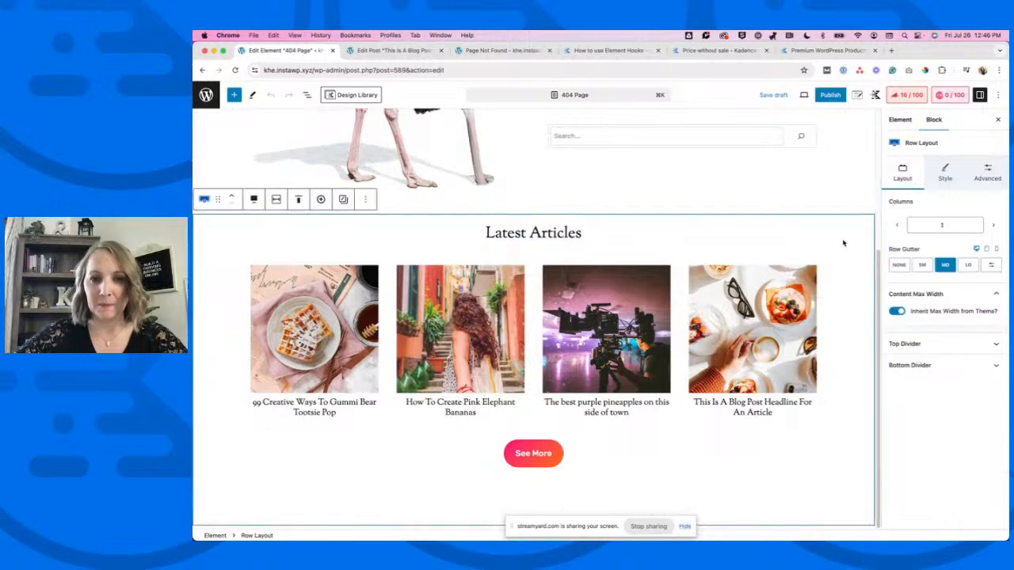
scroll(860, 252, up, 2)
scroll(861, 252, up, 4)
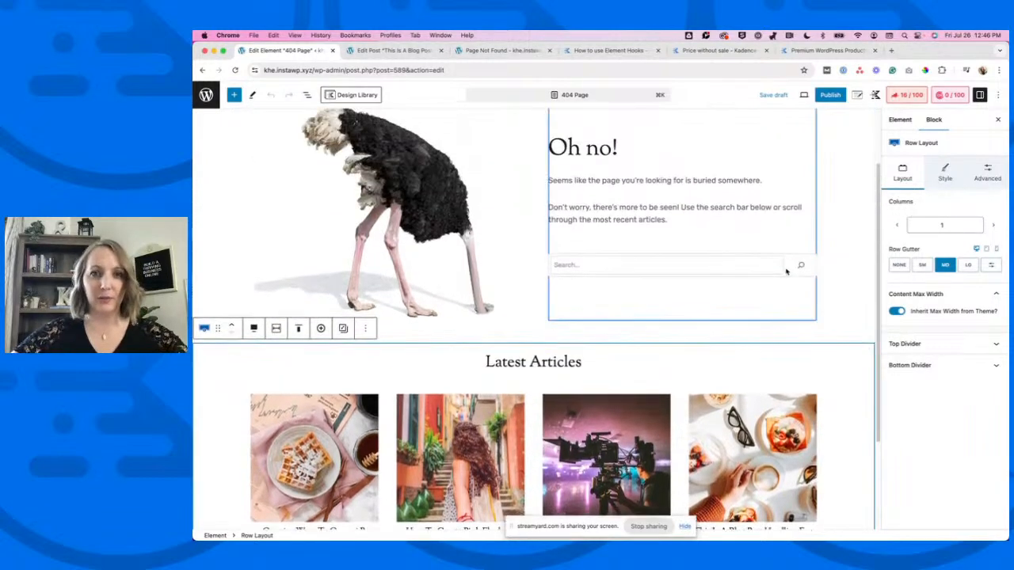
click(835, 176)
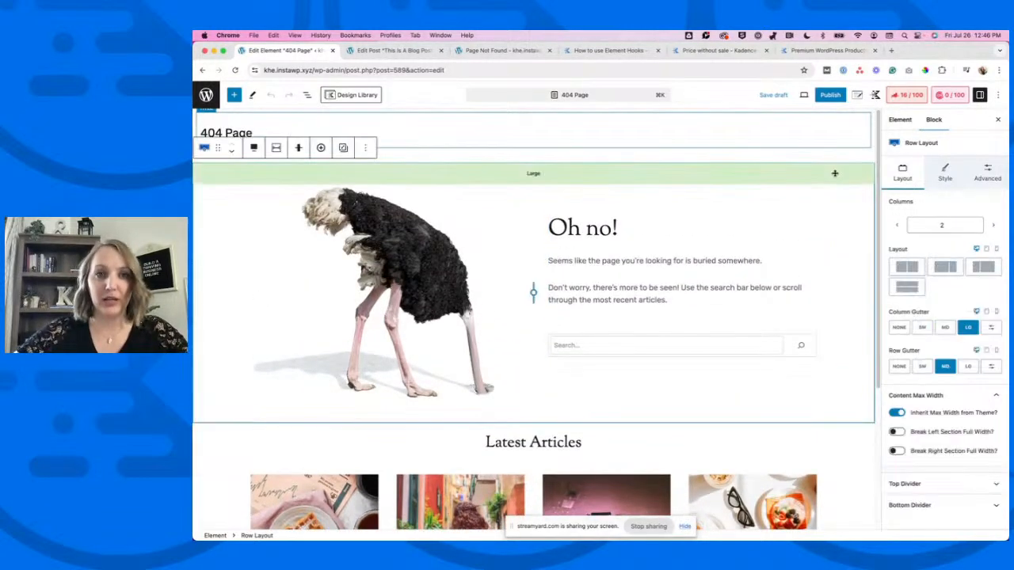
click(233, 95)
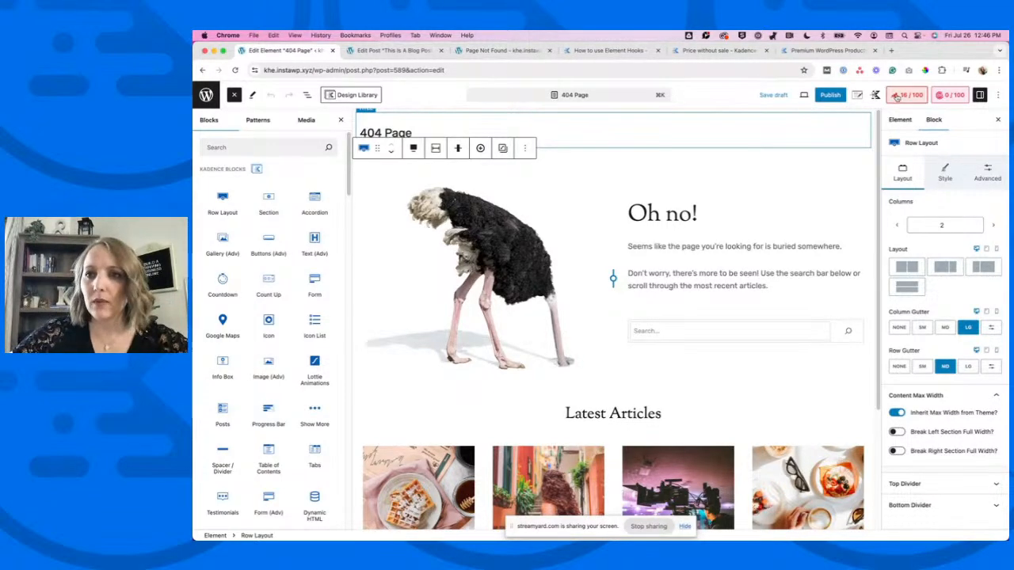
click(340, 119)
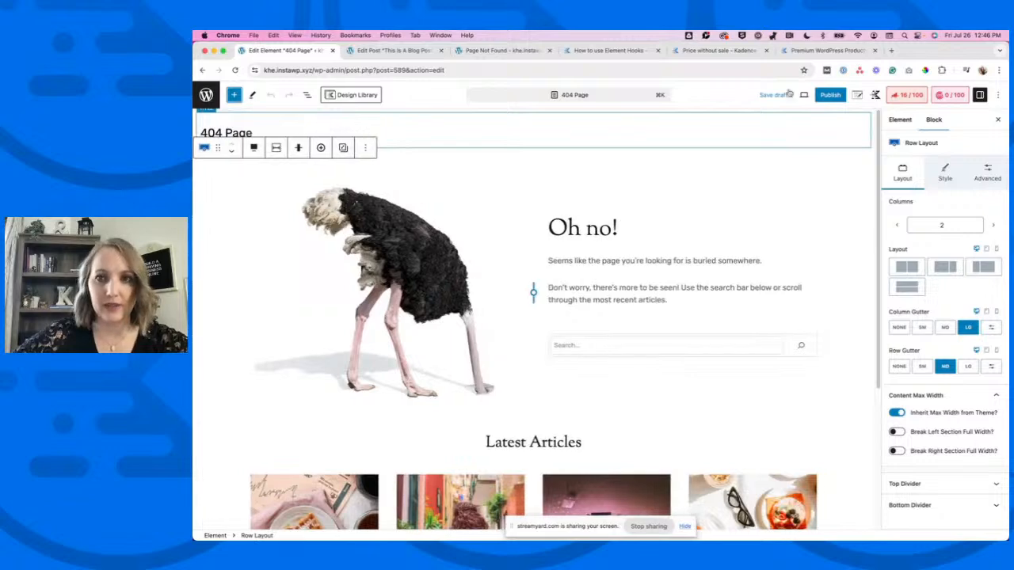
Set the 404 Page's element type to Template and its placement to Replace 404 Page Content.
click(857, 95)
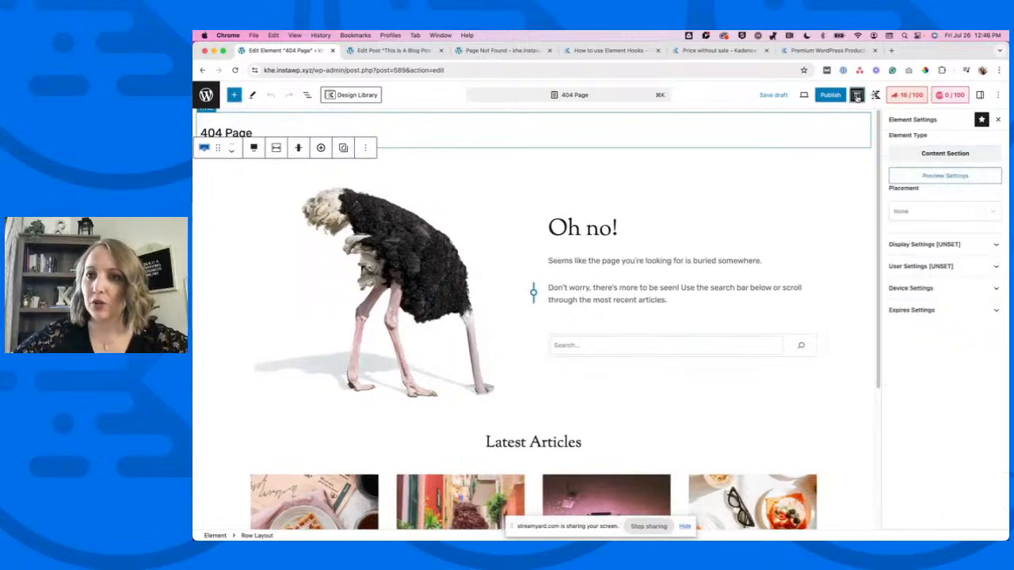
click(939, 212)
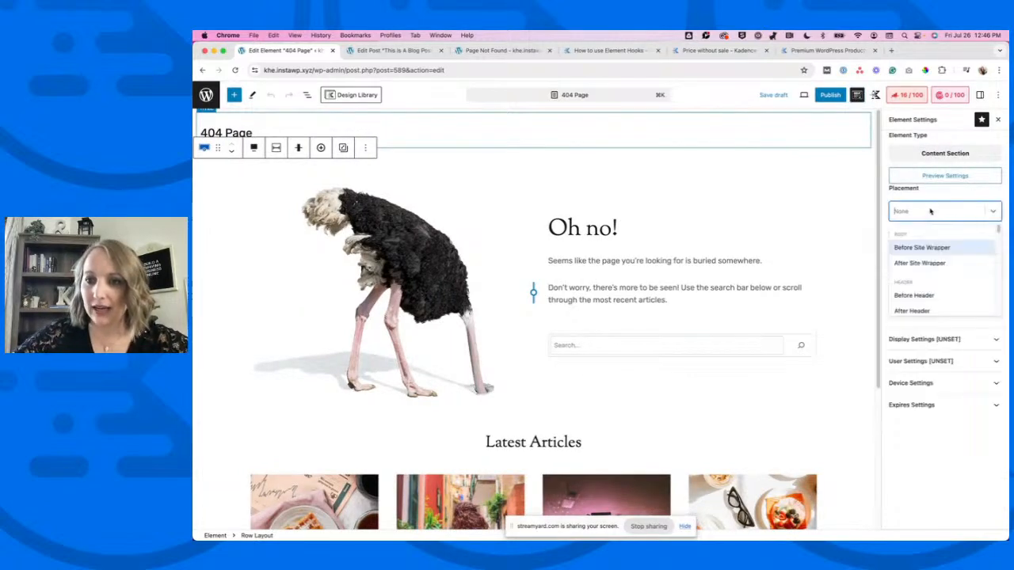
click(955, 159)
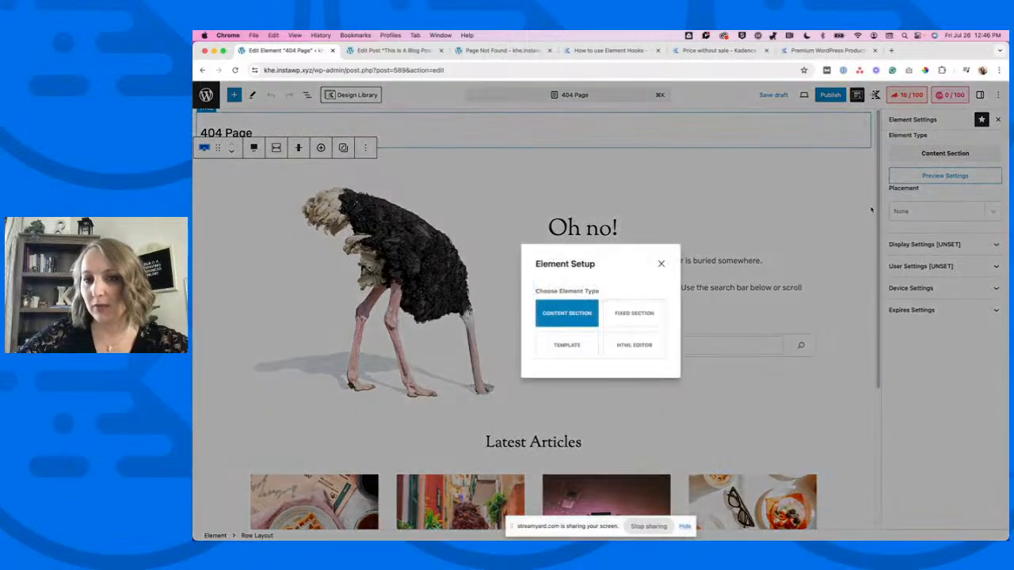
click(583, 350)
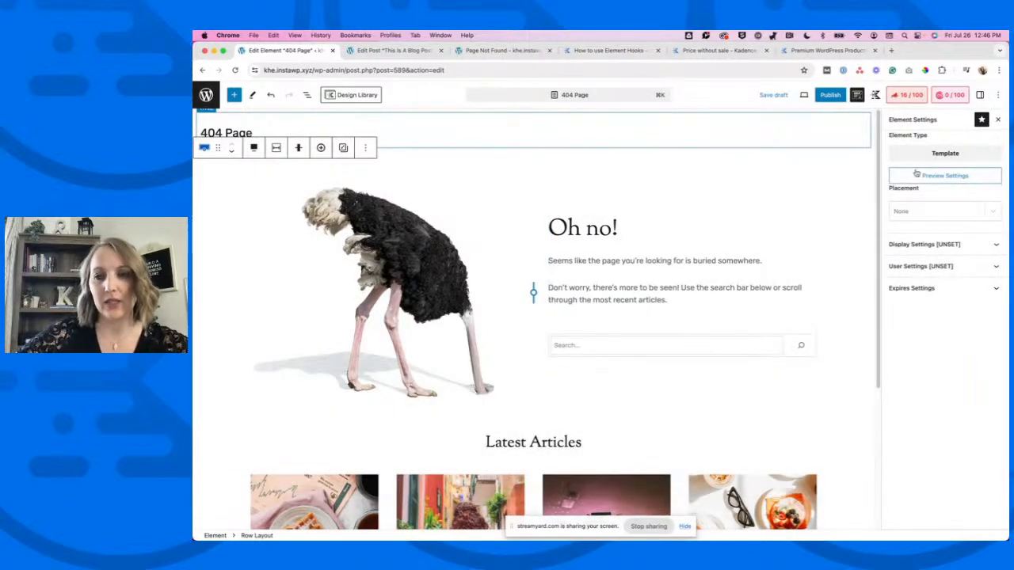
click(907, 214)
text(404)
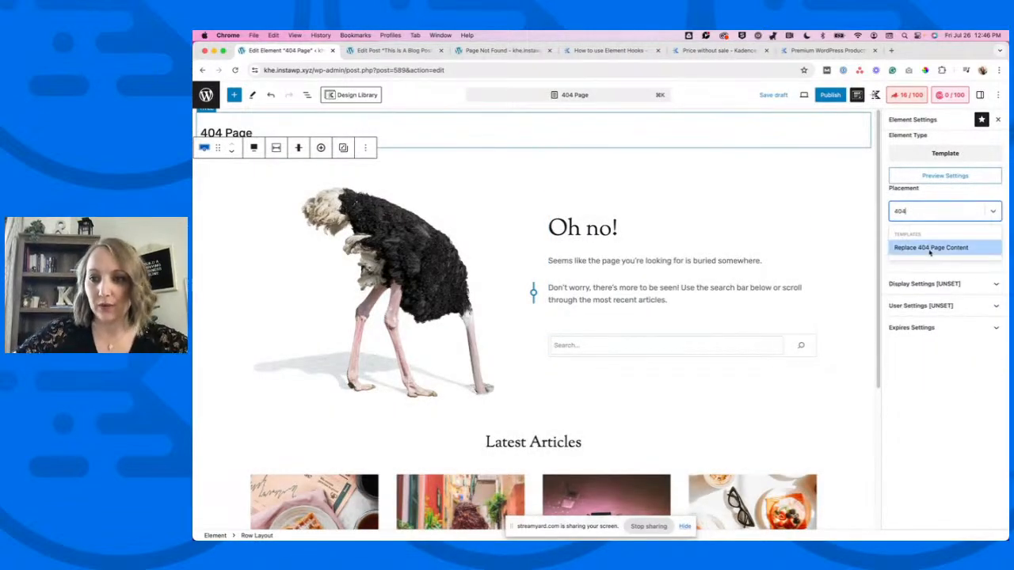
click(930, 247)
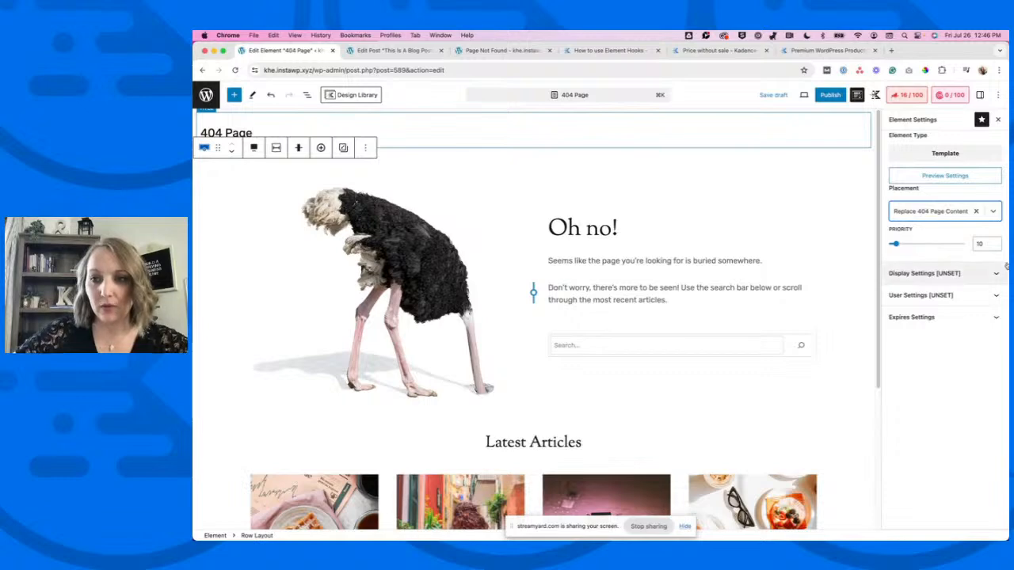
Set the 404 Page element to show on Not Found (404), and publish it.
click(925, 275)
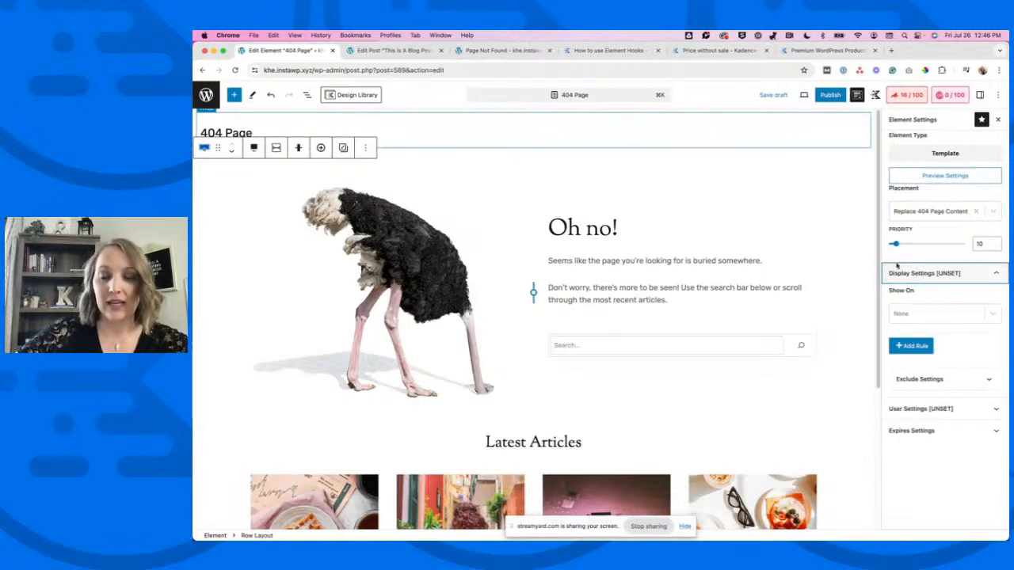
click(931, 315)
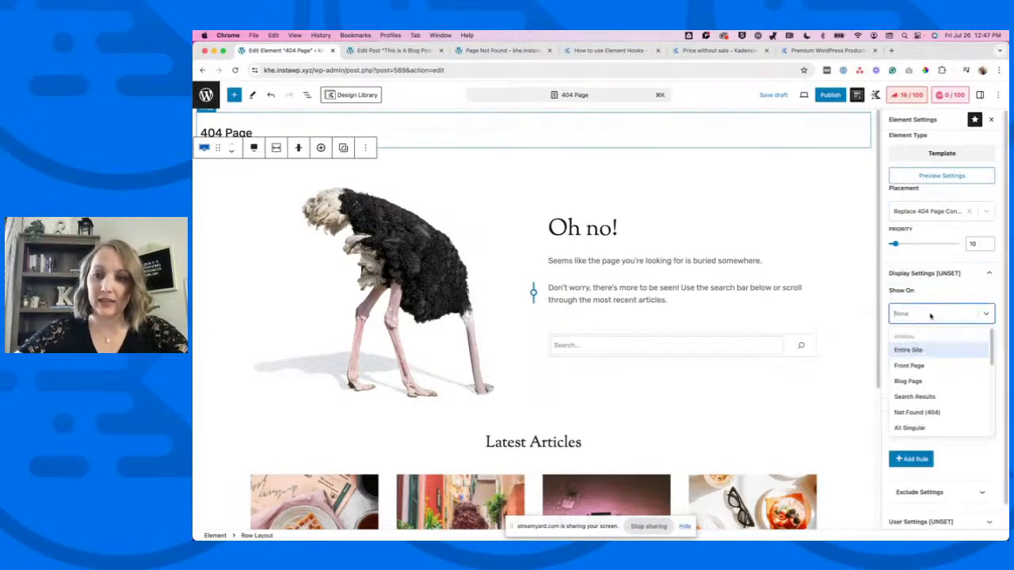
text(404)
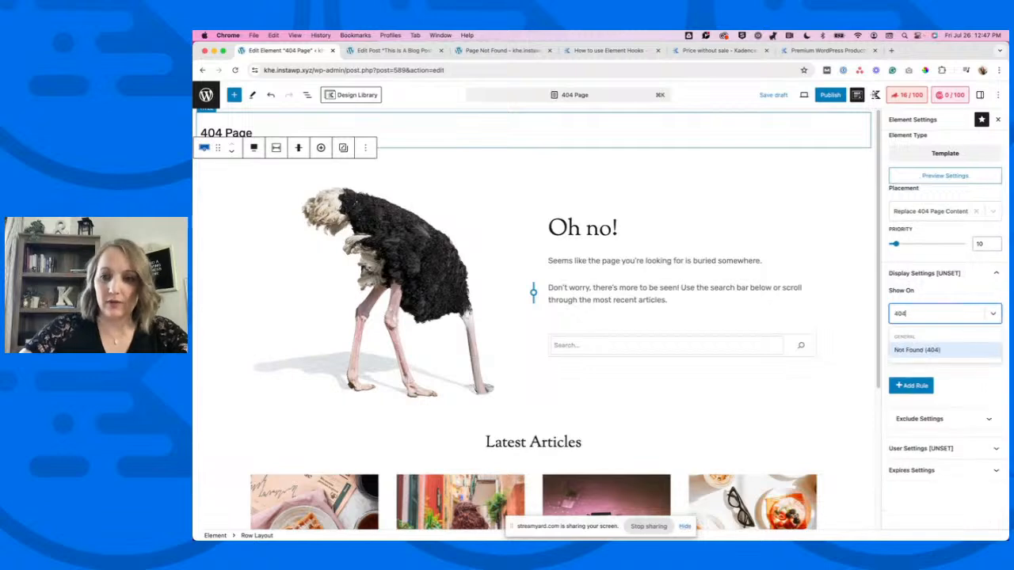
click(946, 349)
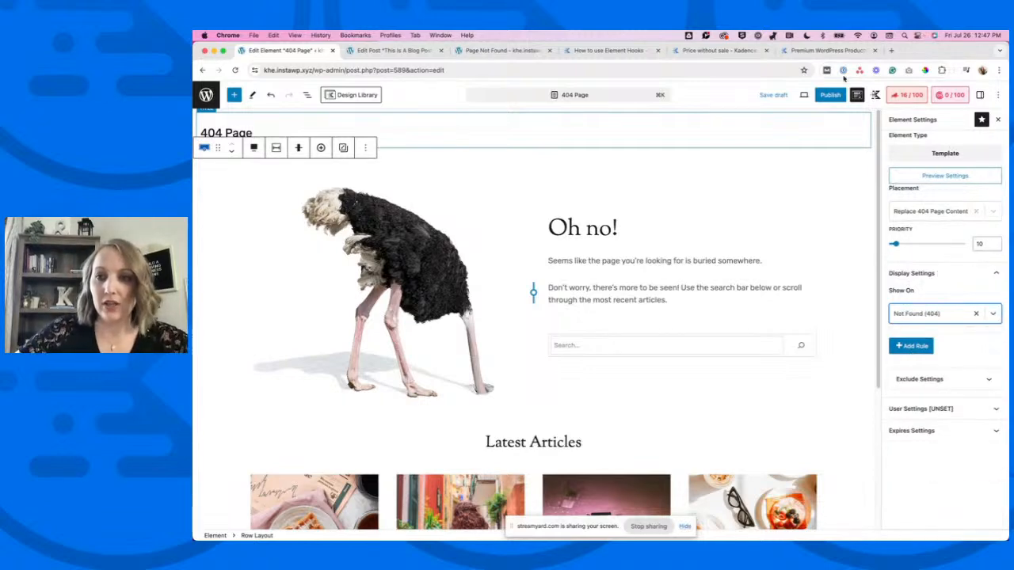
click(828, 95)
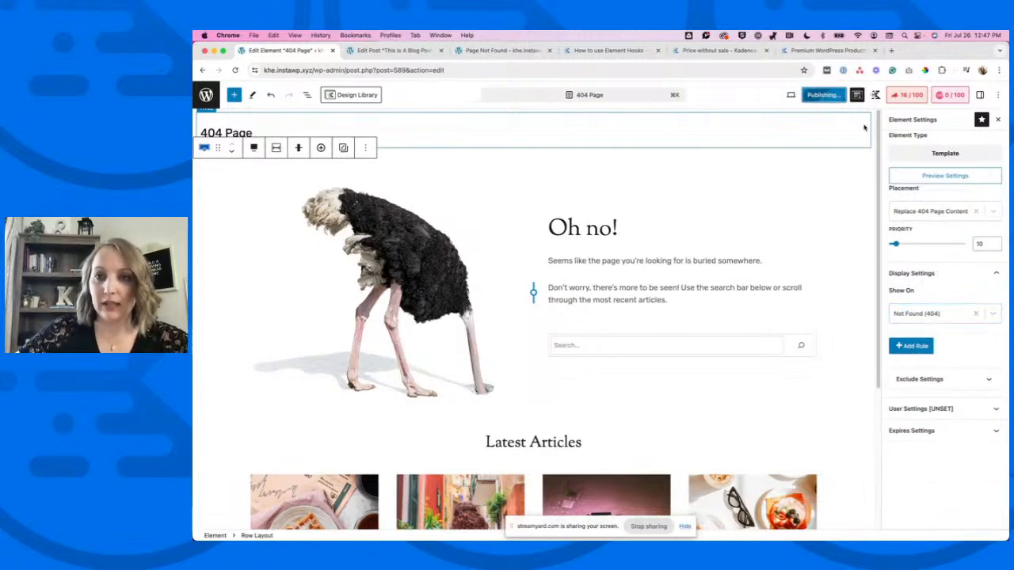
Reload the live /oops page and check the custom 404 design from the Oh no! message down through the page.
click(475, 52)
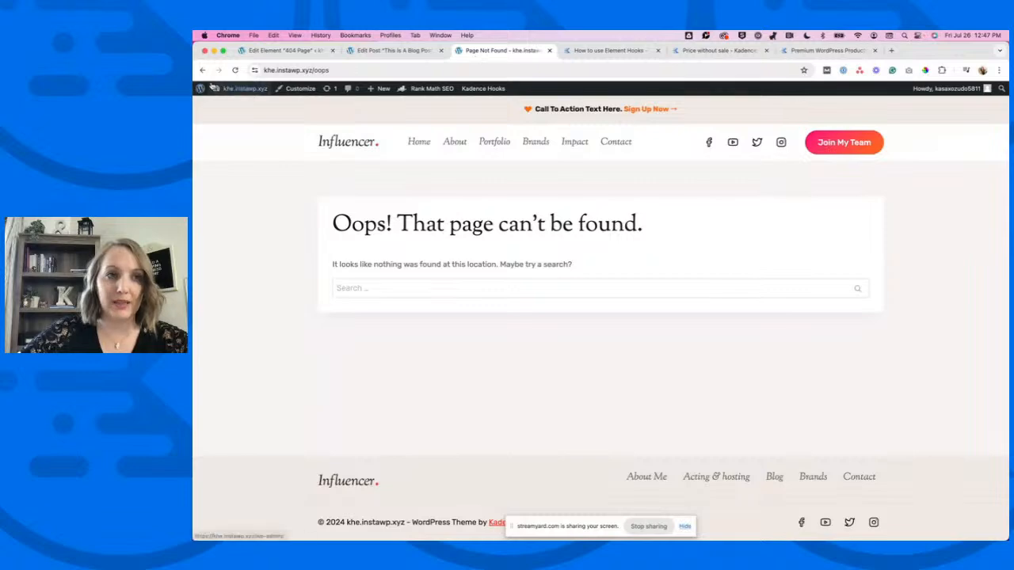
click(234, 70)
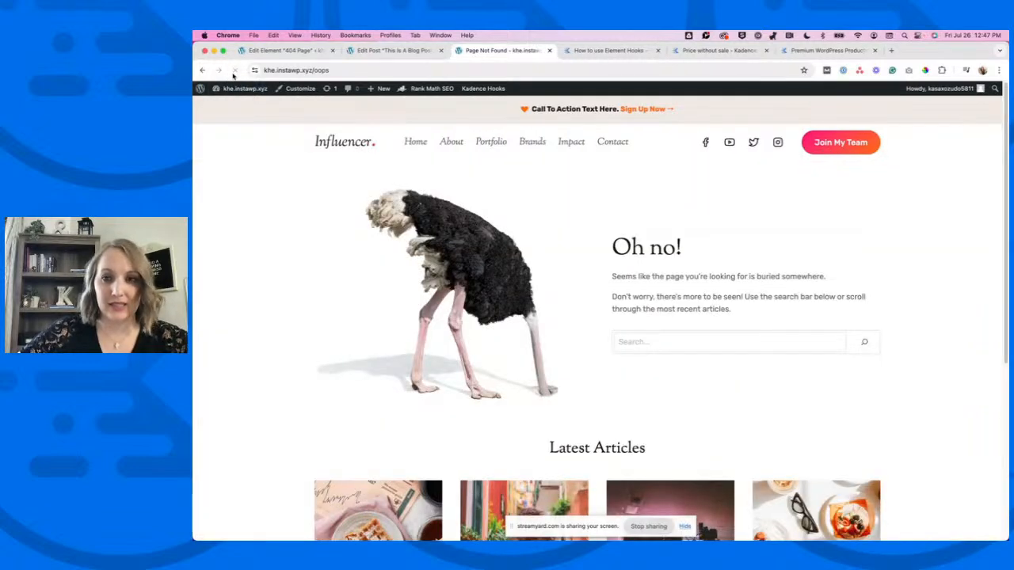
scroll(452, 262, down, 5)
scroll(497, 317, up, 5)
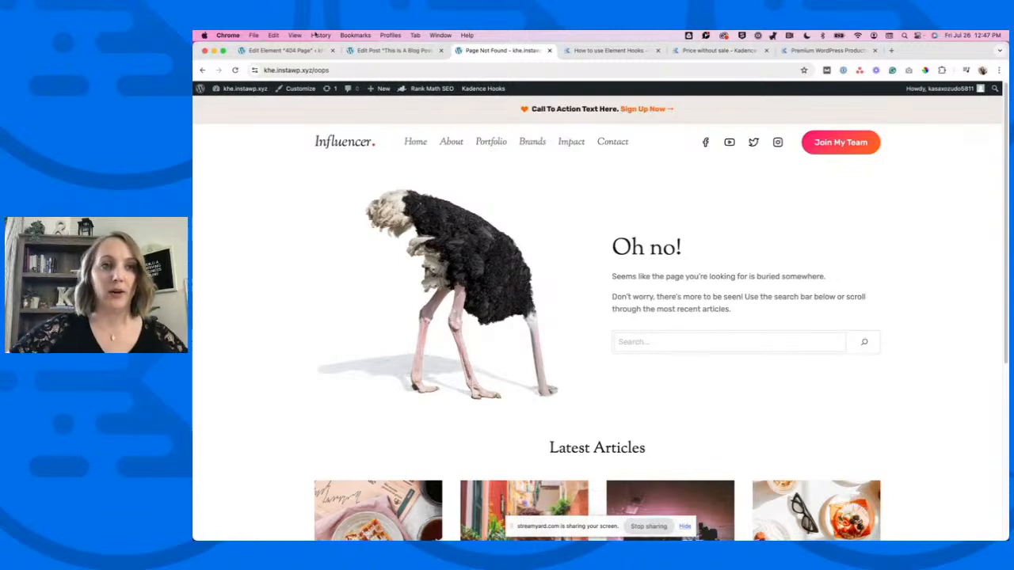
Leave the 404 Page editor for the Elements list and open the Footer draft for editing.
click(306, 48)
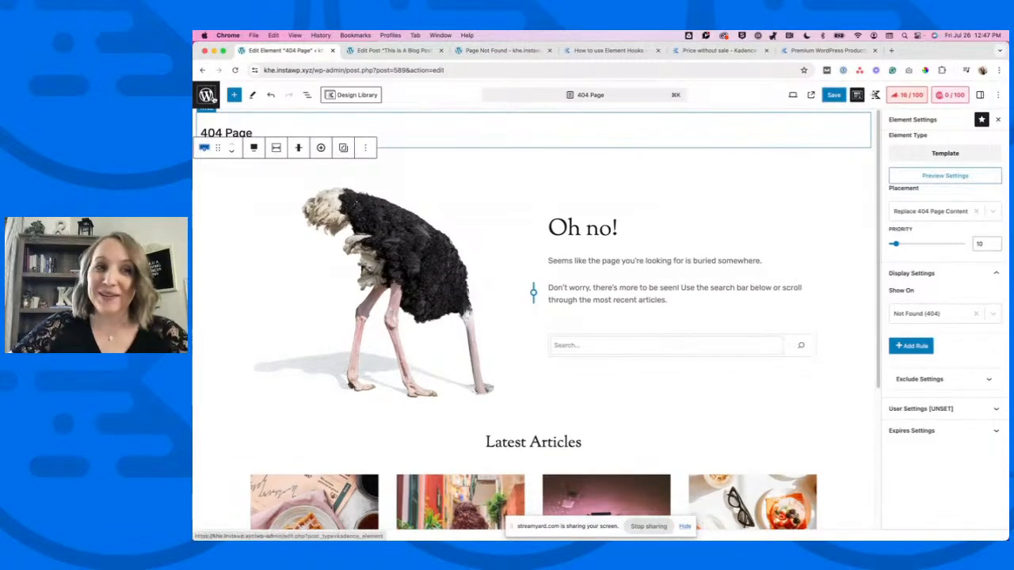
click(206, 94)
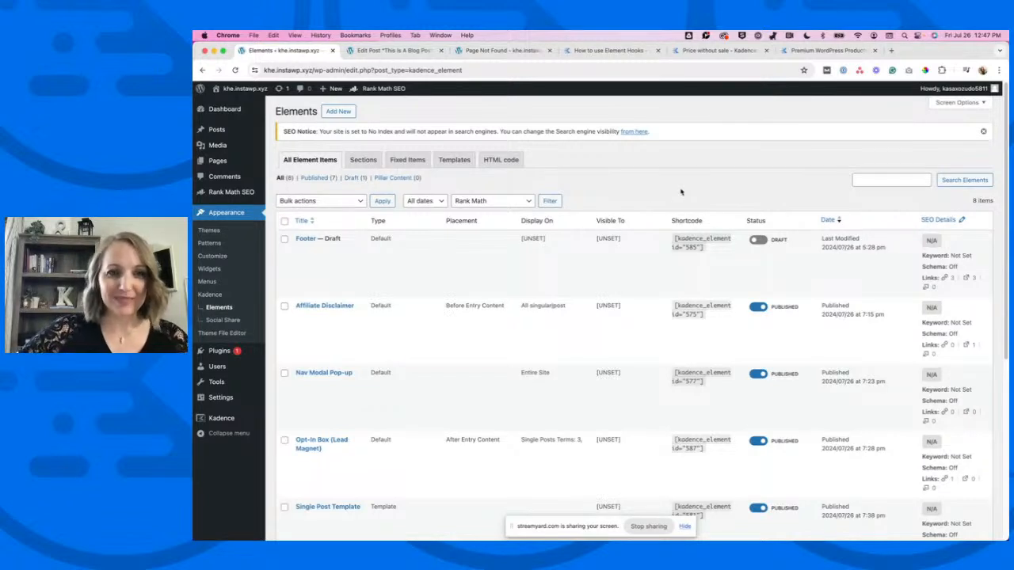
click(301, 249)
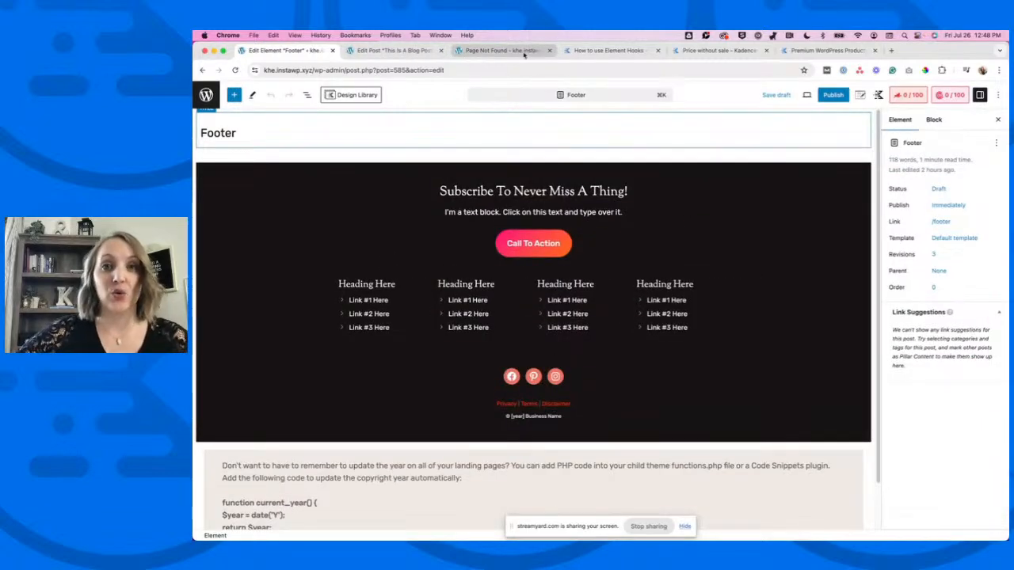
Inspect the live site's footer and open its footer builder in the Customizer to examine the rows and their items.
click(534, 50)
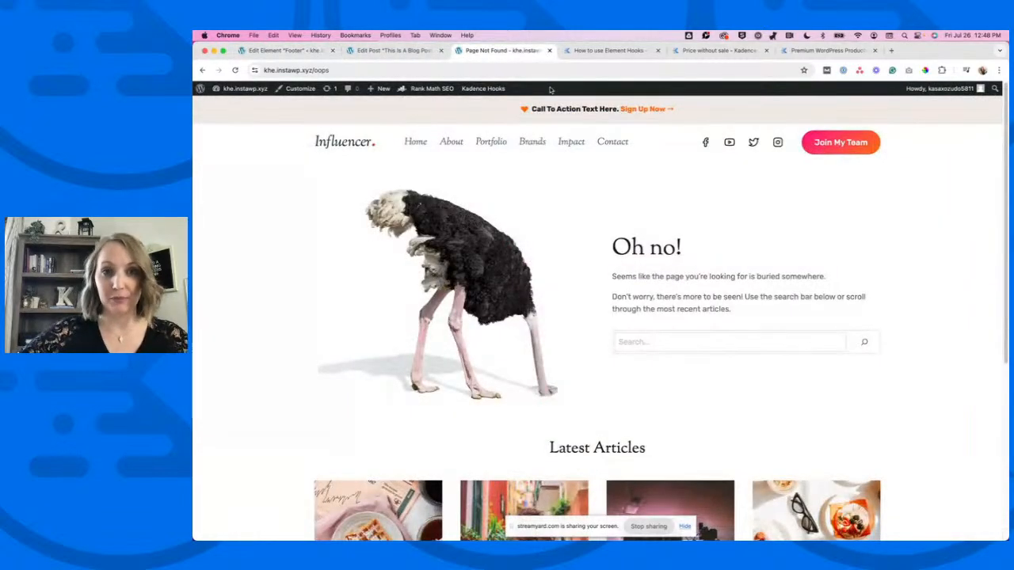
scroll(602, 317, down, 5)
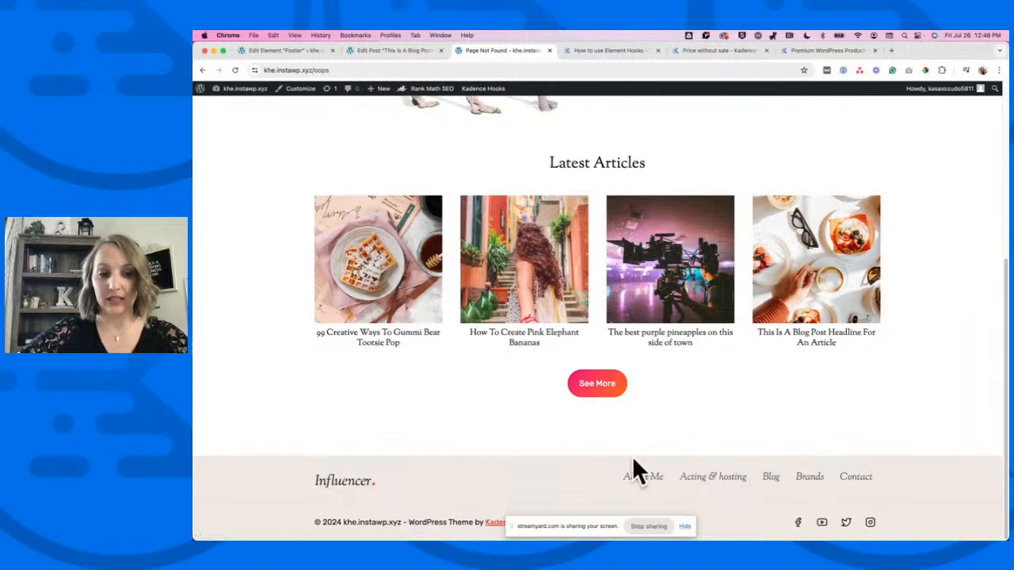
click(293, 90)
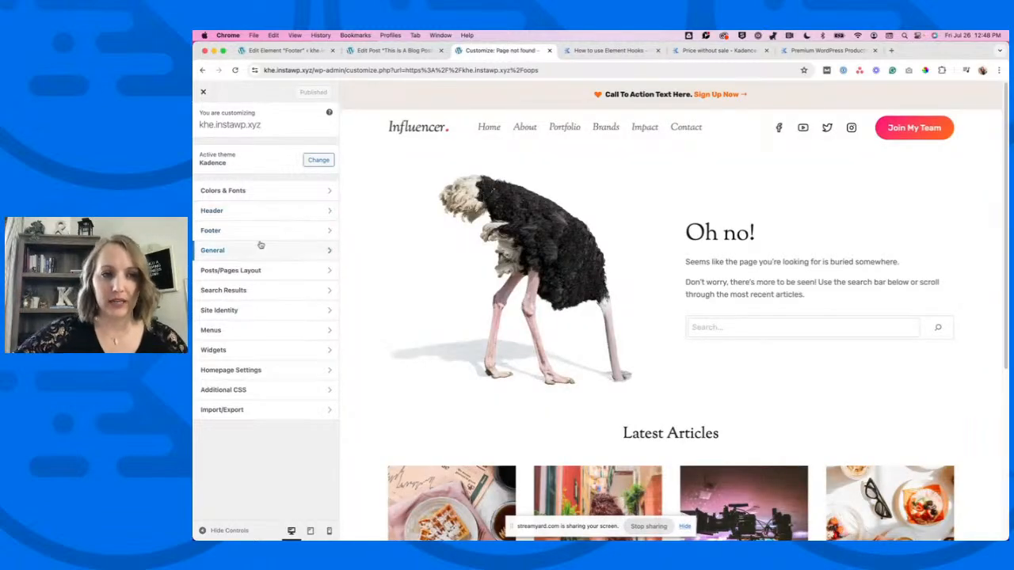
click(223, 238)
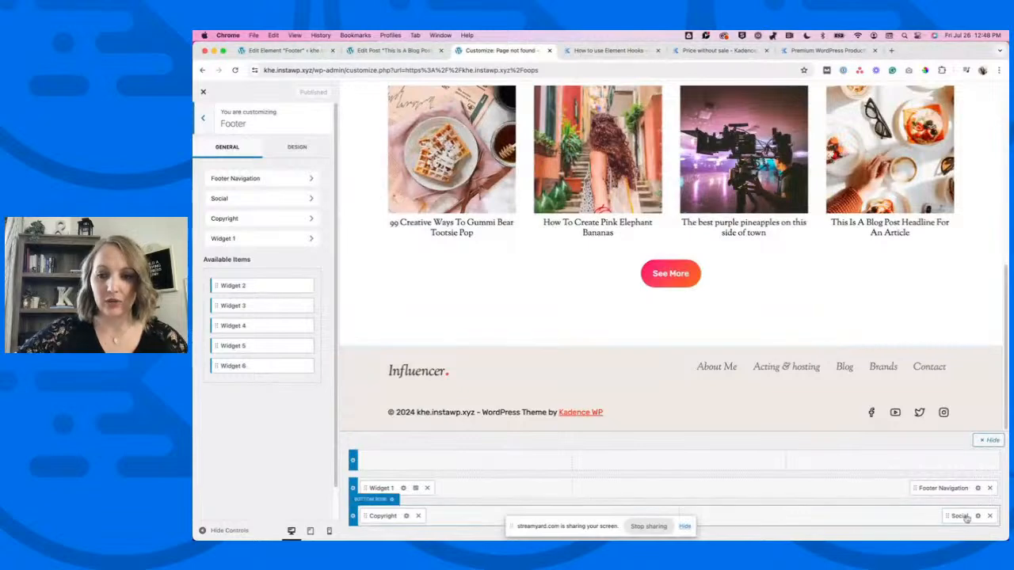
drag(954, 487, 976, 491)
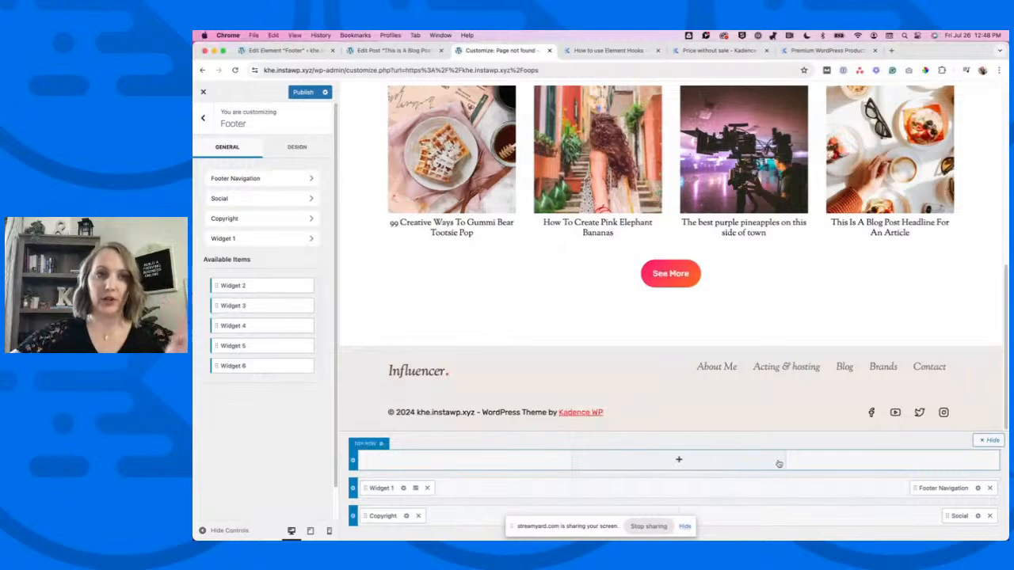
Return to the Footer element and examine its copyright line and the note with the current_year shortcode code.
click(285, 50)
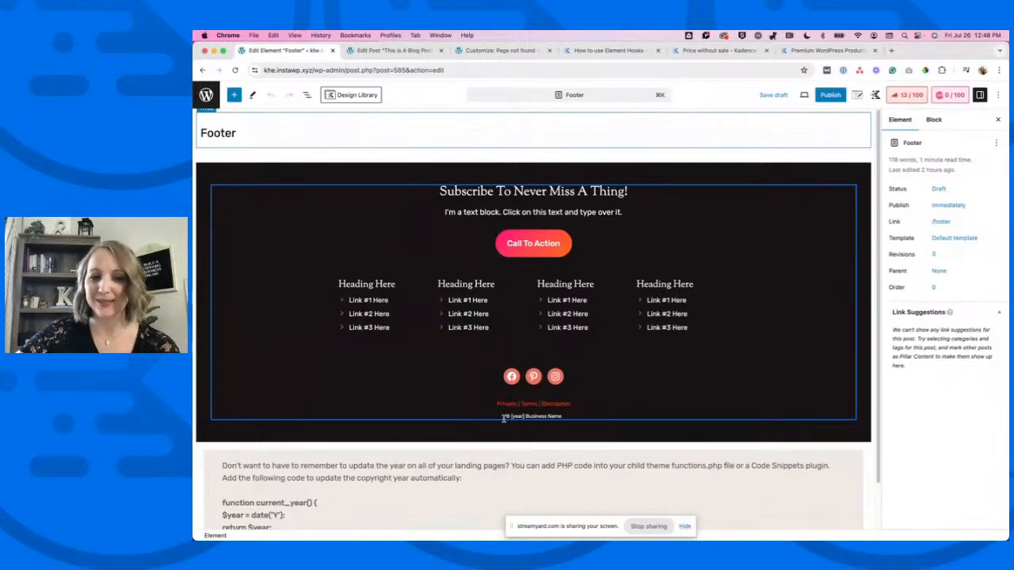
scroll(724, 407, down, 2)
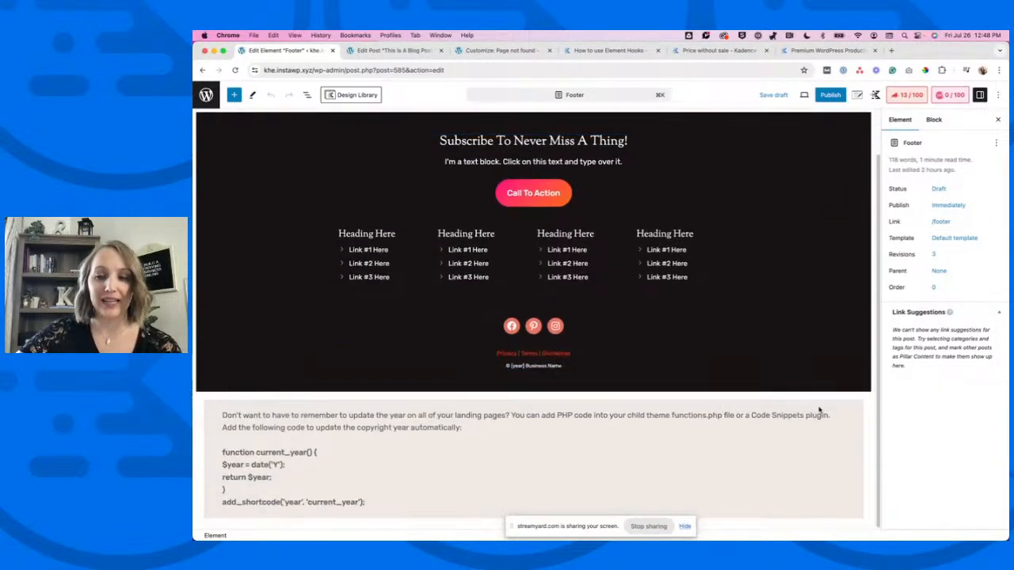
click(866, 403)
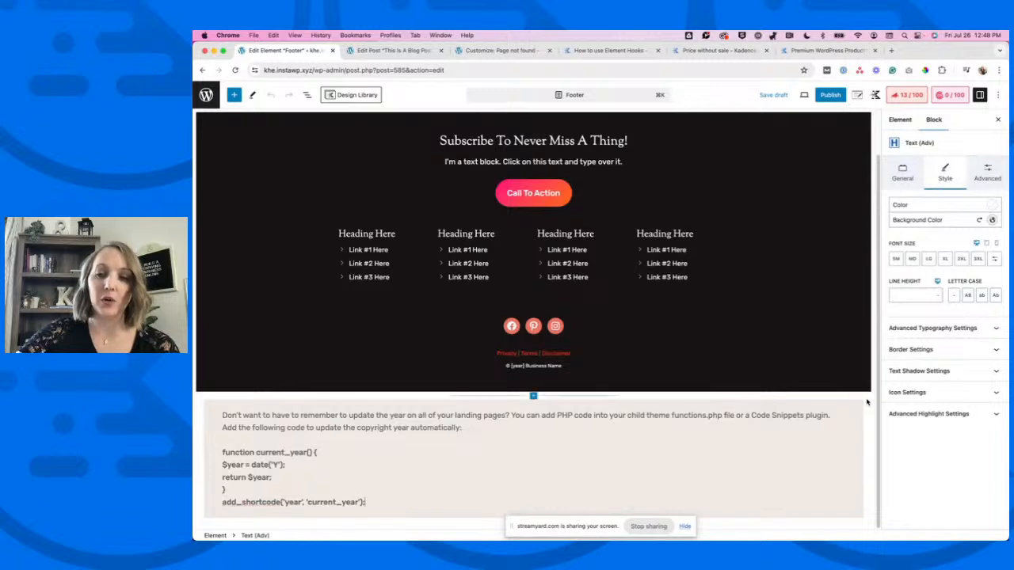
scroll(741, 296, up, 2)
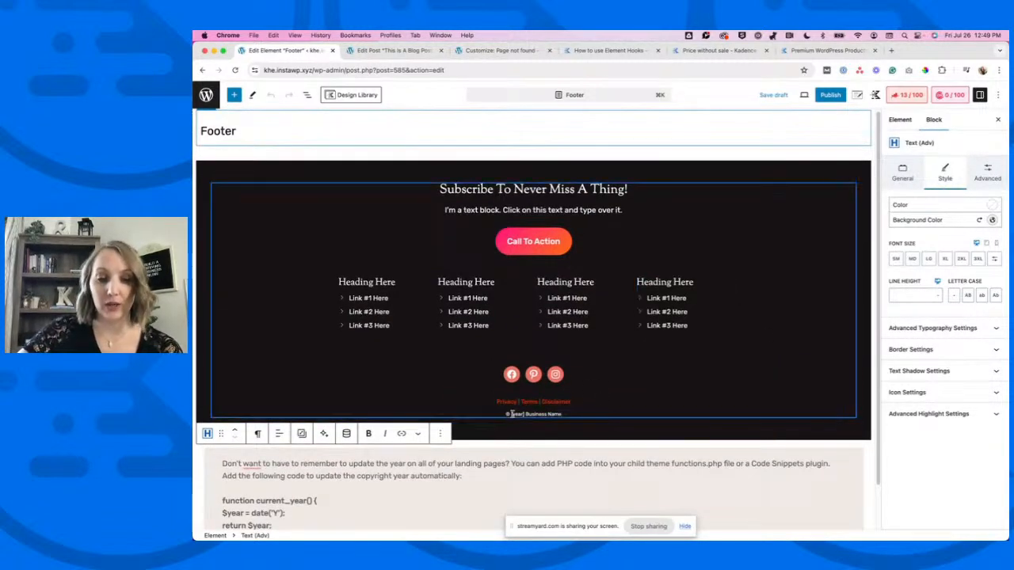
scroll(515, 444, down, 2)
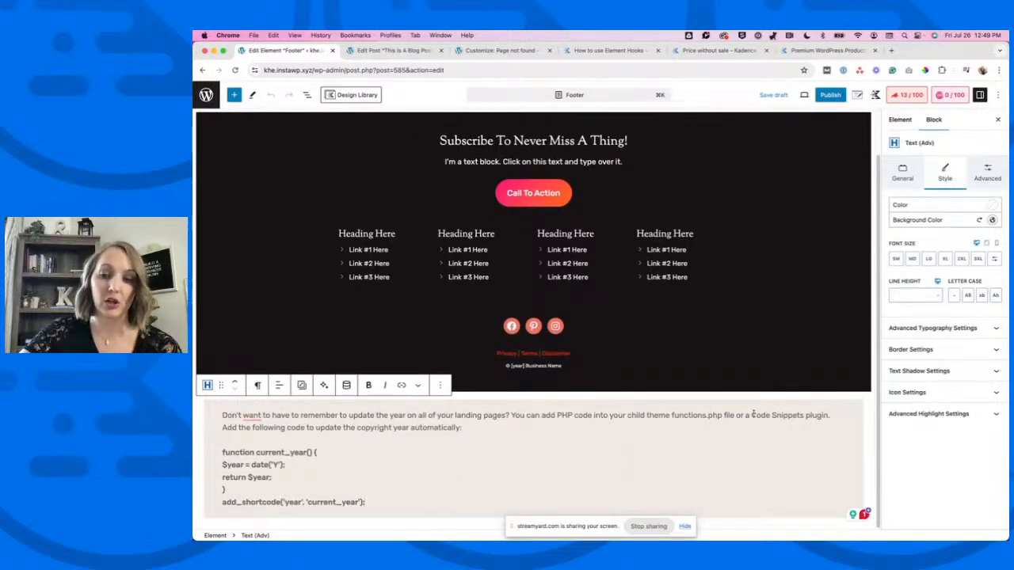
Review the note about the Code Snippets plugin and current_year code, and delete that text block below the footer design.
drag(751, 415, 828, 415)
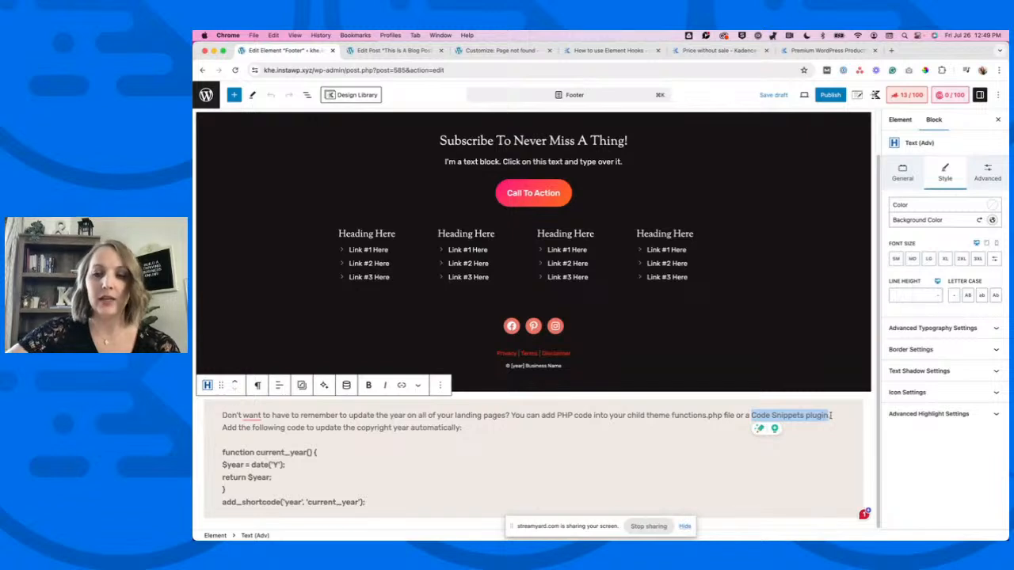
drag(222, 451, 371, 501)
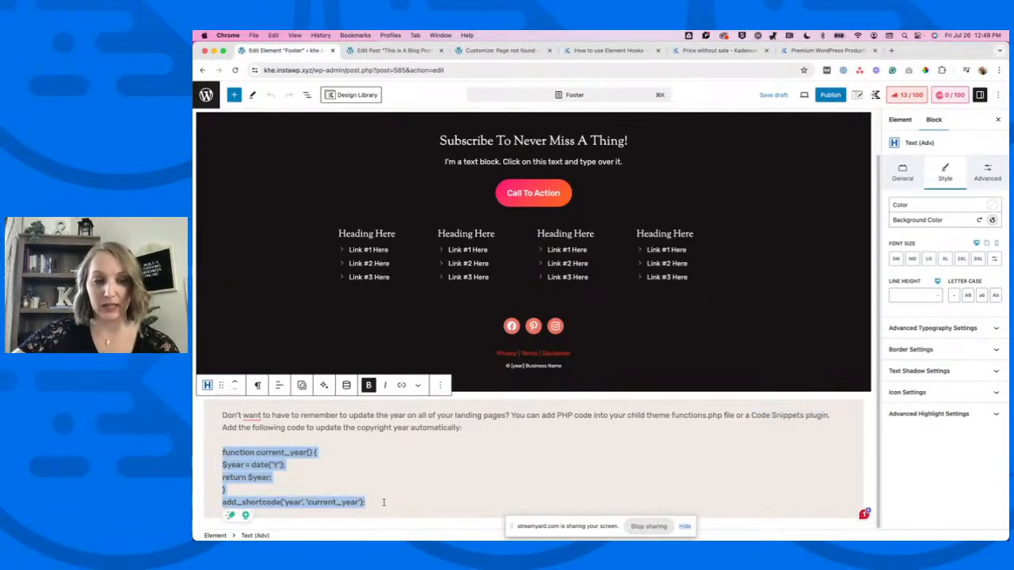
click(383, 502)
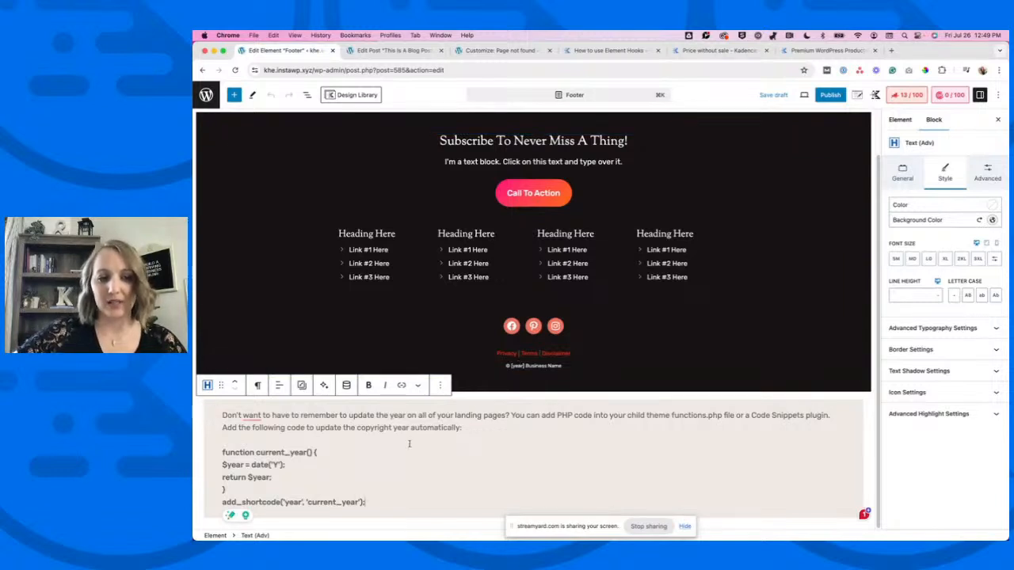
click(867, 404)
click(324, 386)
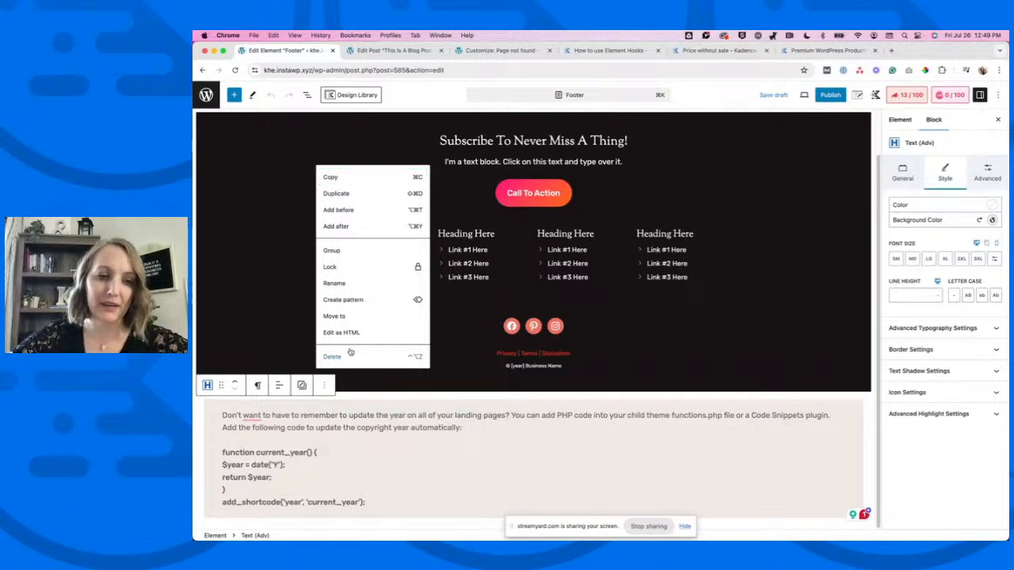
click(349, 355)
click(236, 464)
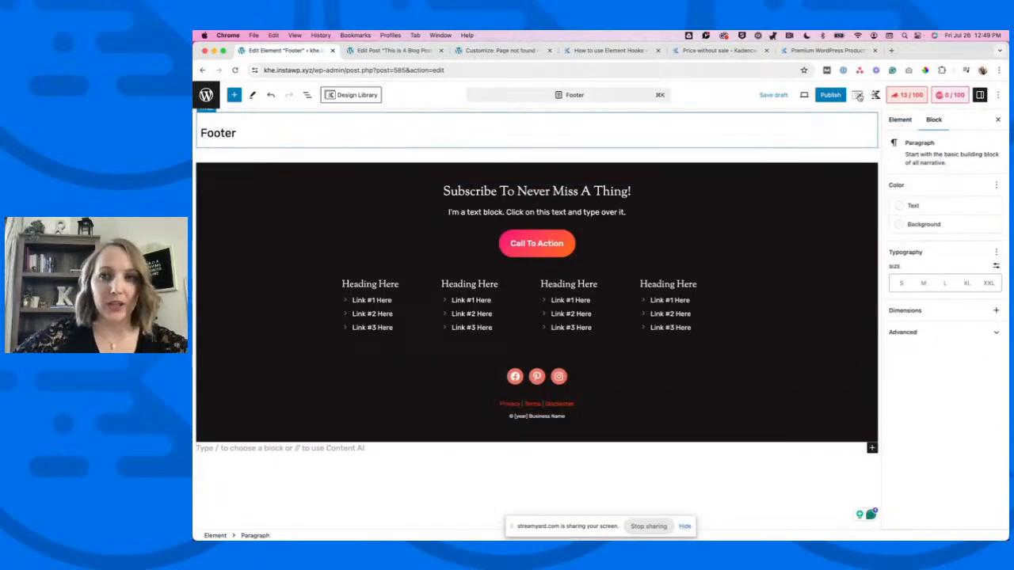
Change the Footer element's type to Template and set its placement to Replace Footer.
click(856, 95)
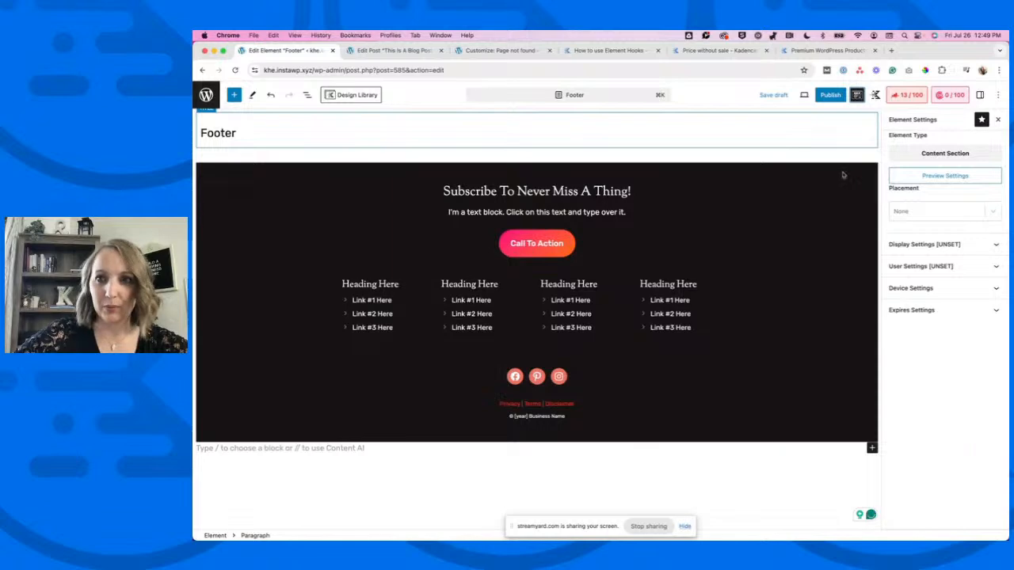
click(940, 158)
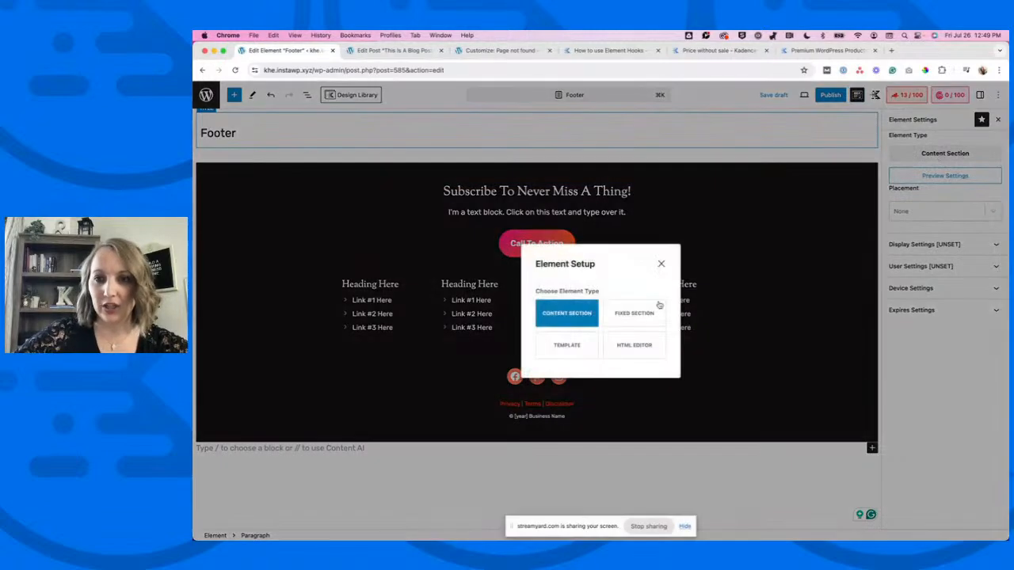
click(573, 344)
click(922, 212)
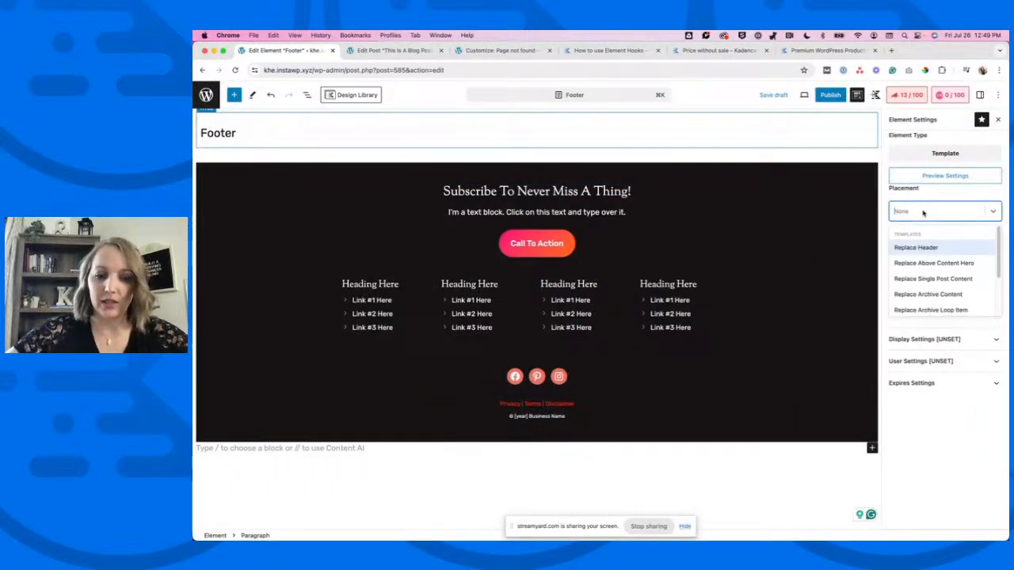
text(foo)
click(924, 254)
right_click(924, 254)
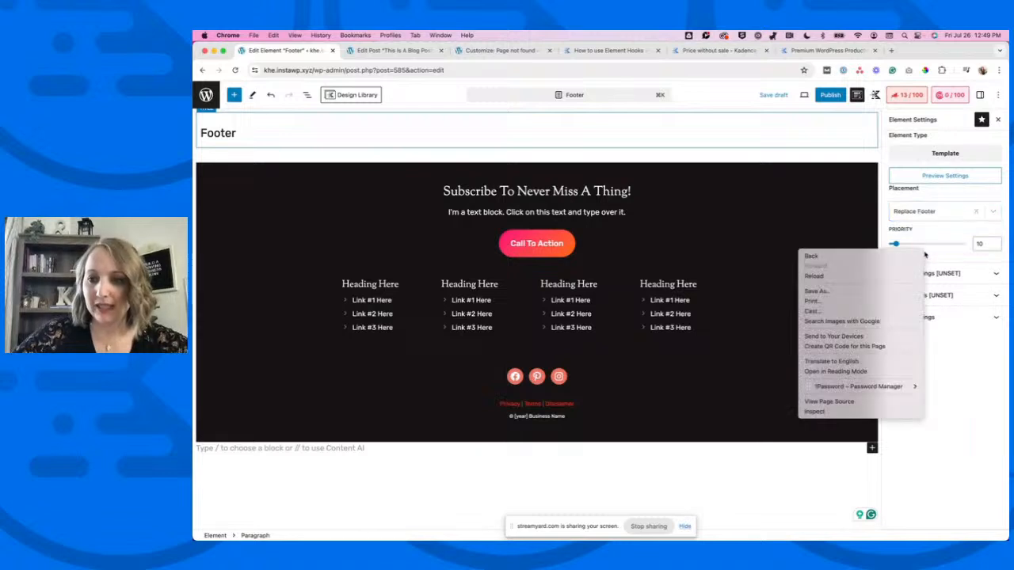
click(975, 221)
Set the Footer element's display rule to show on the Entire Site.
click(947, 278)
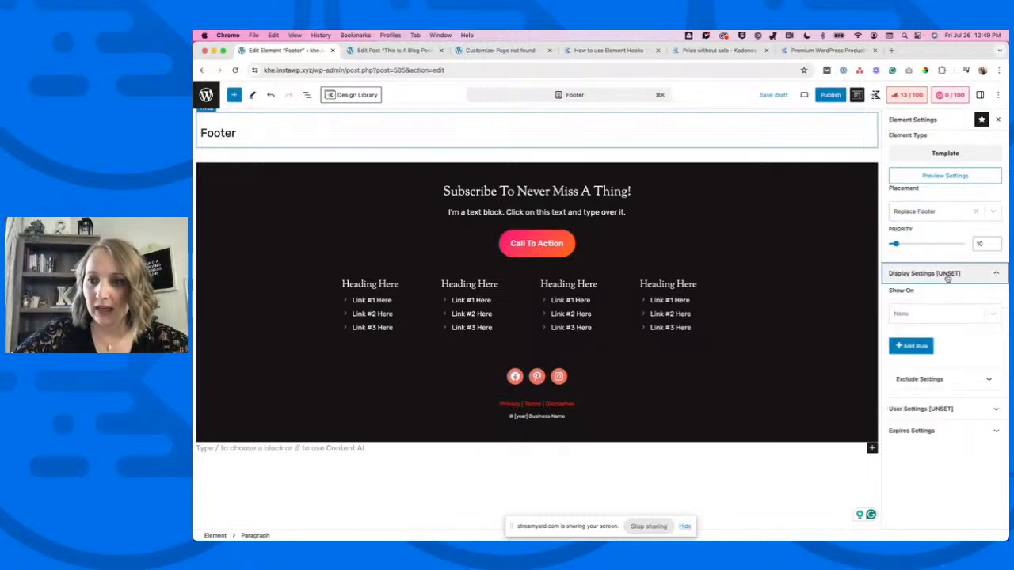
click(923, 314)
text(fo)
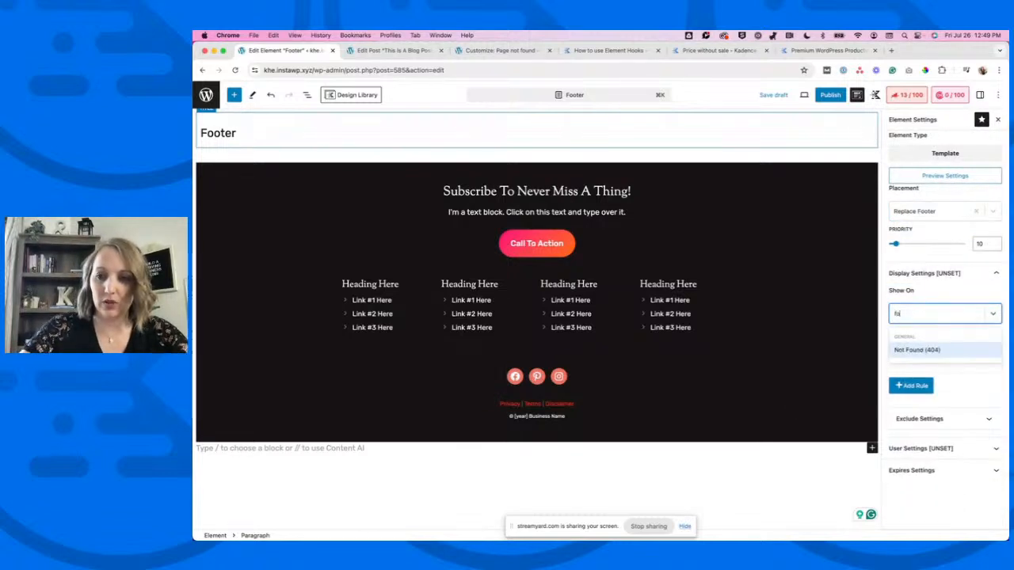
key(BackSpace)
key(BackSpace)
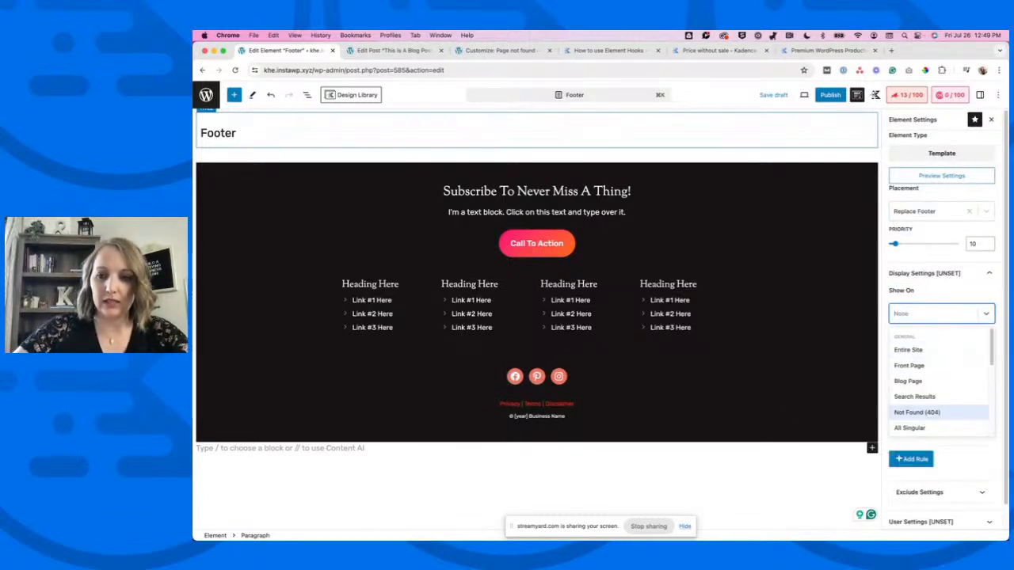
click(925, 352)
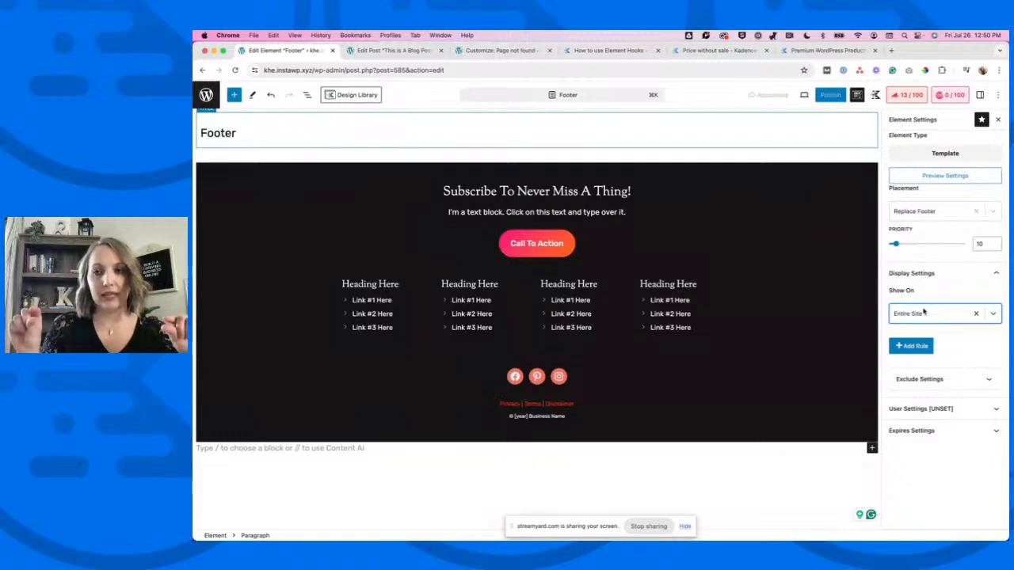
Add an exclude rule that hides the Footer element on Single Pages.
click(921, 379)
click(921, 424)
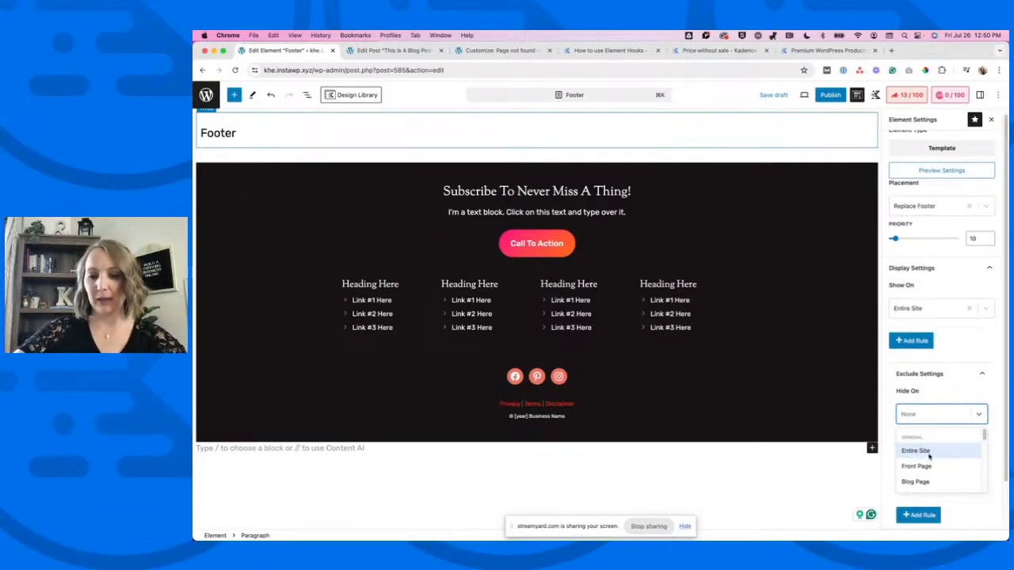
click(960, 395)
click(934, 426)
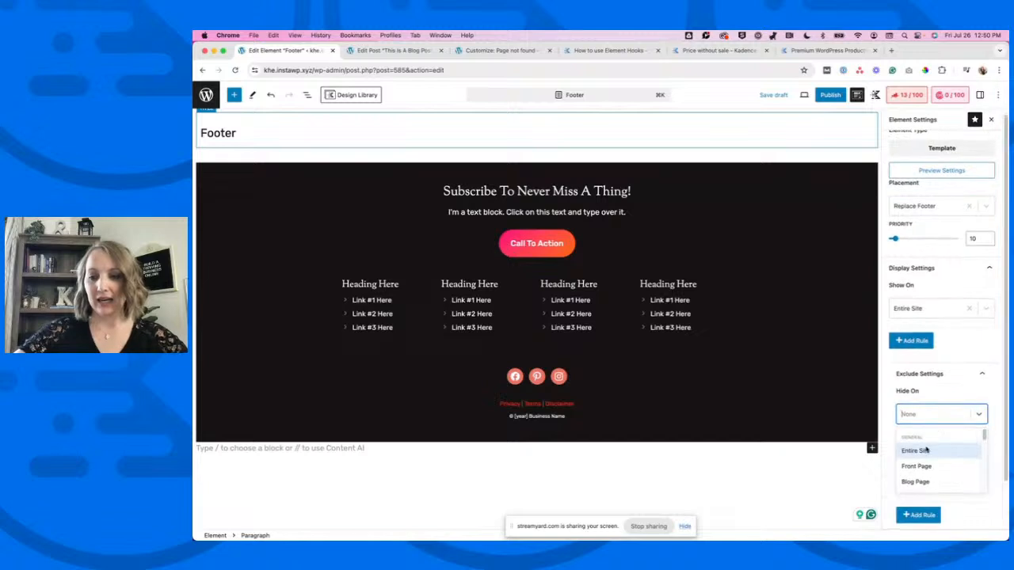
text(sing)
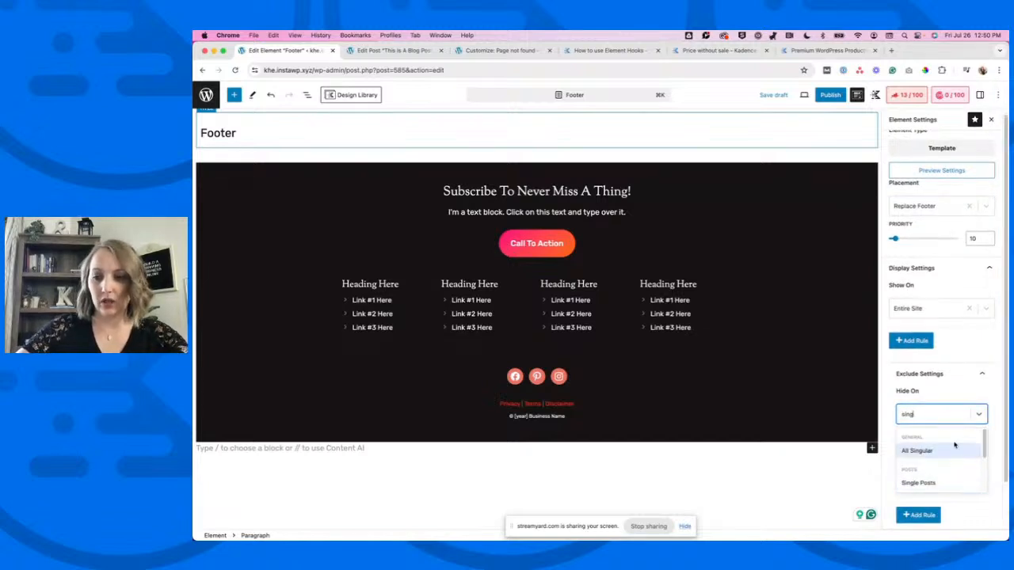
text(page)
scroll(940, 461, down, 2)
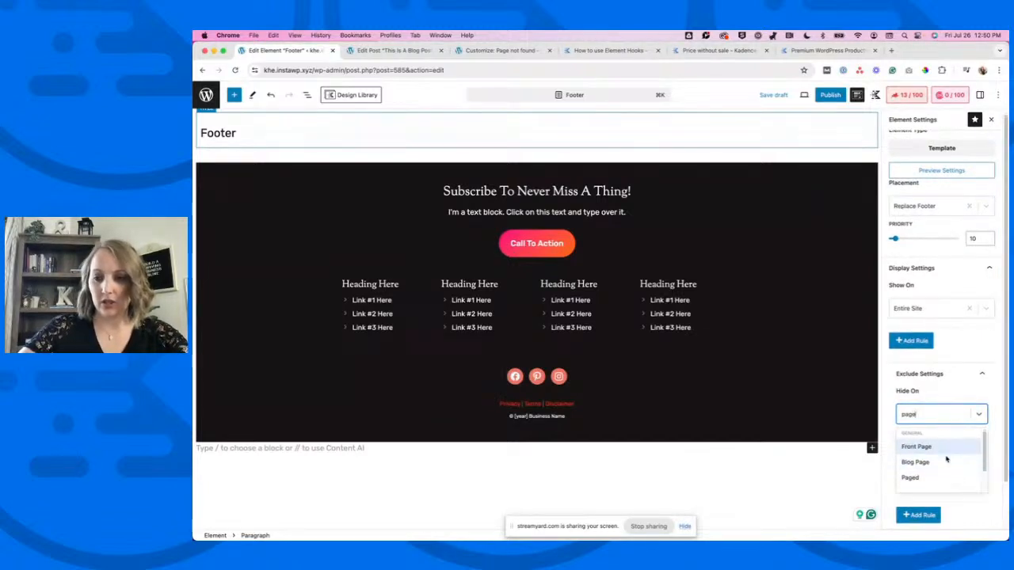
click(935, 480)
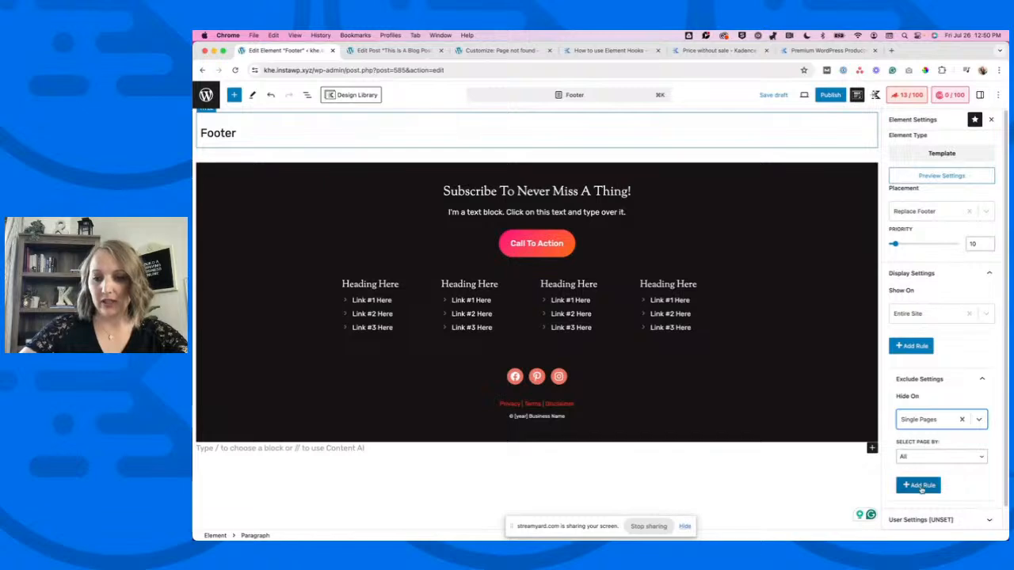
Limit the exclusion to individually selected pages and choose the Acting & hosting page.
click(934, 457)
click(924, 488)
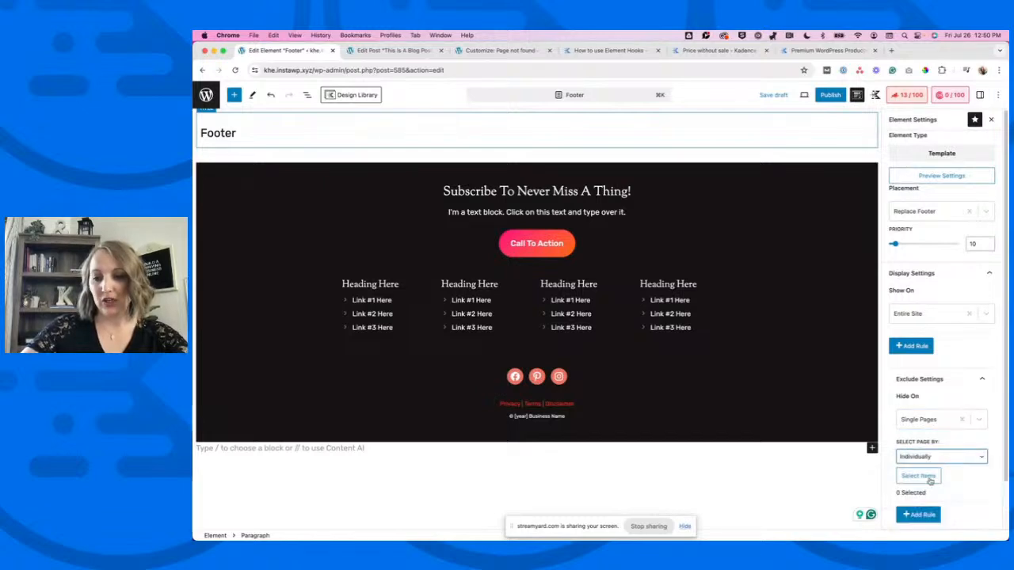
click(928, 477)
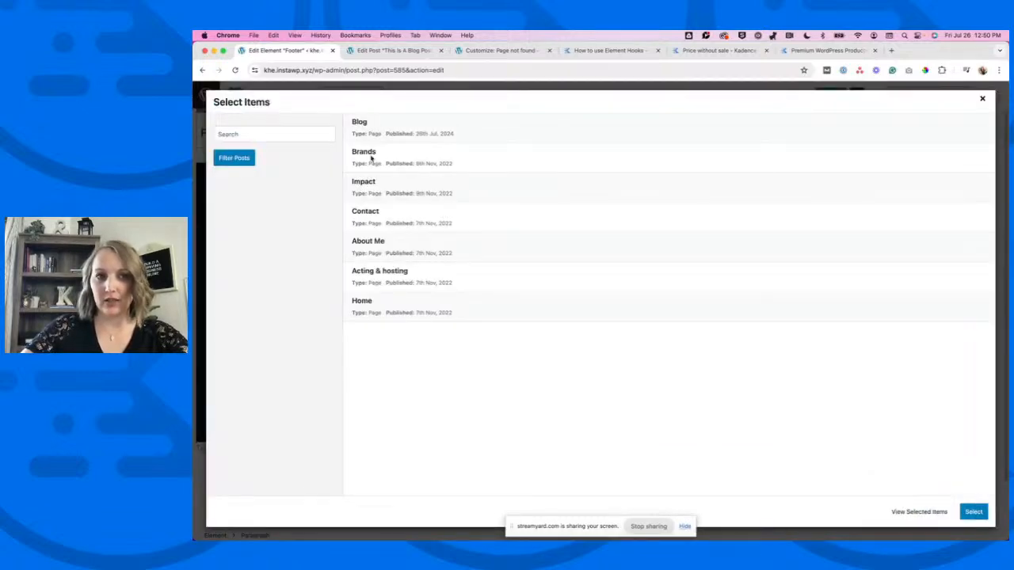
click(394, 282)
click(973, 512)
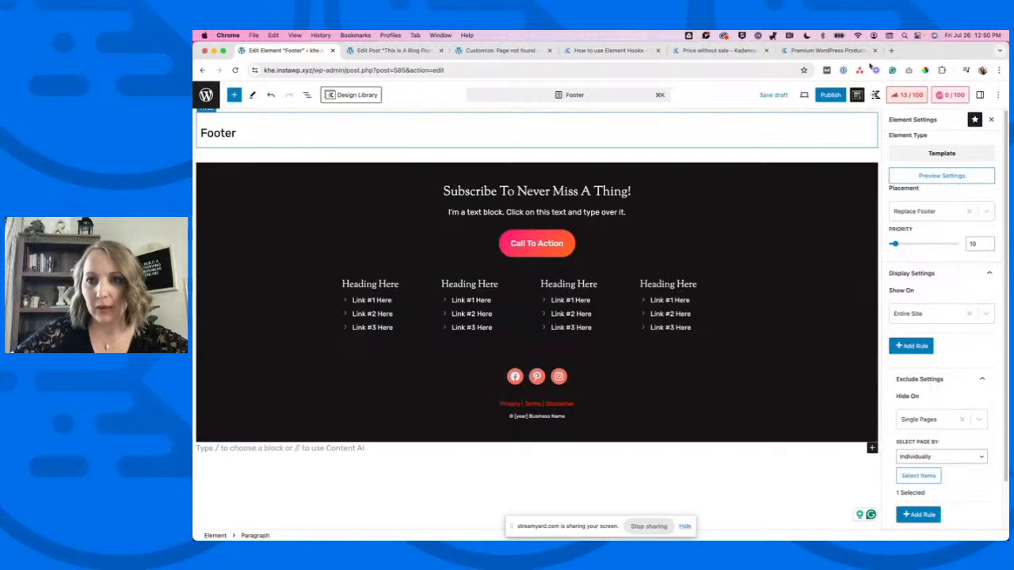
Publish the Footer element and load the live site's home page at khe.instawp.xyz.
click(829, 94)
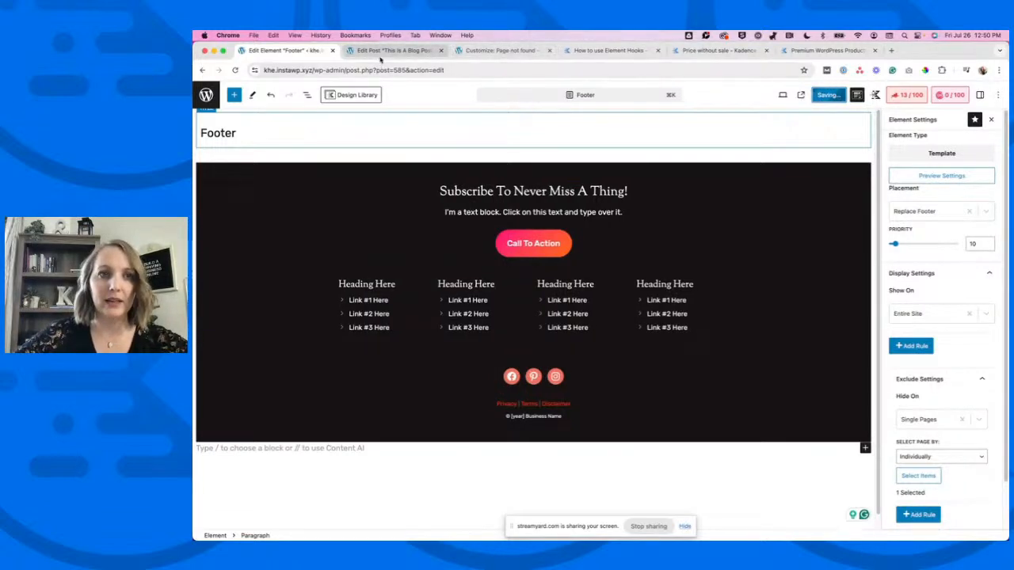
click(814, 94)
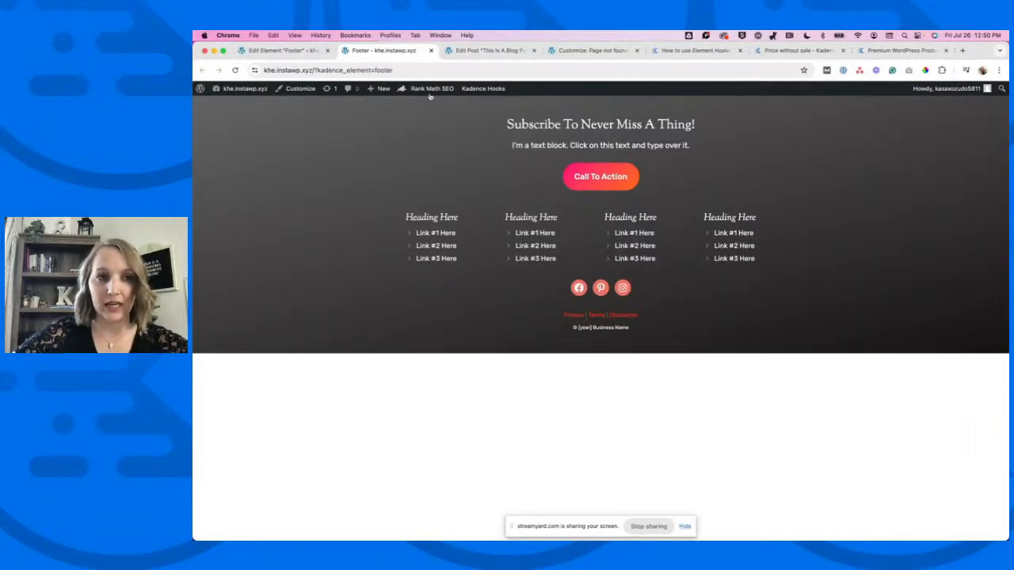
drag(316, 70, 454, 70)
key(BackSpace)
key(Return)
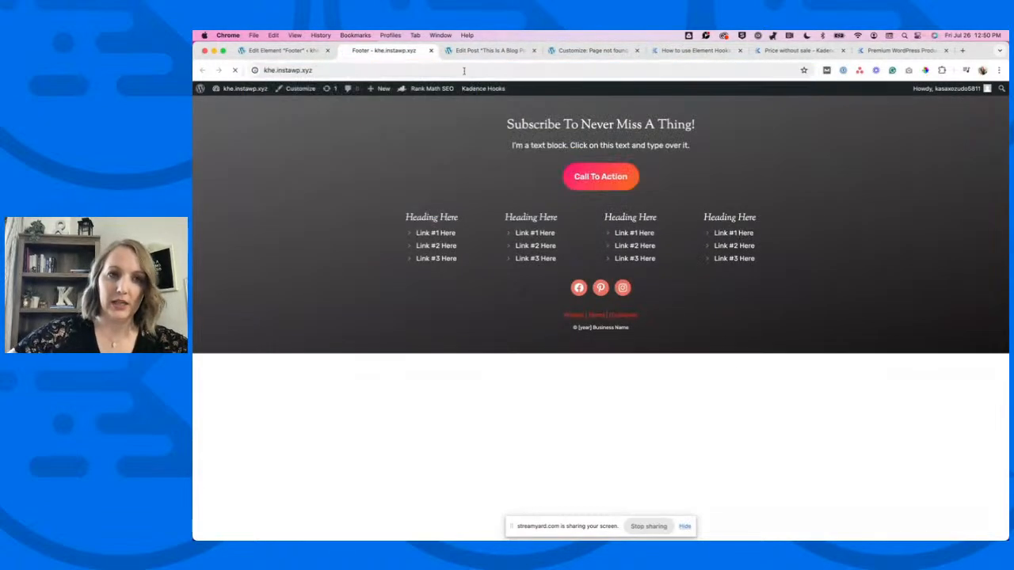
Check the custom footer and its copyright line on the live home page, and return to the Footer element editor.
scroll(631, 348, down, 5)
scroll(632, 347, down, 10)
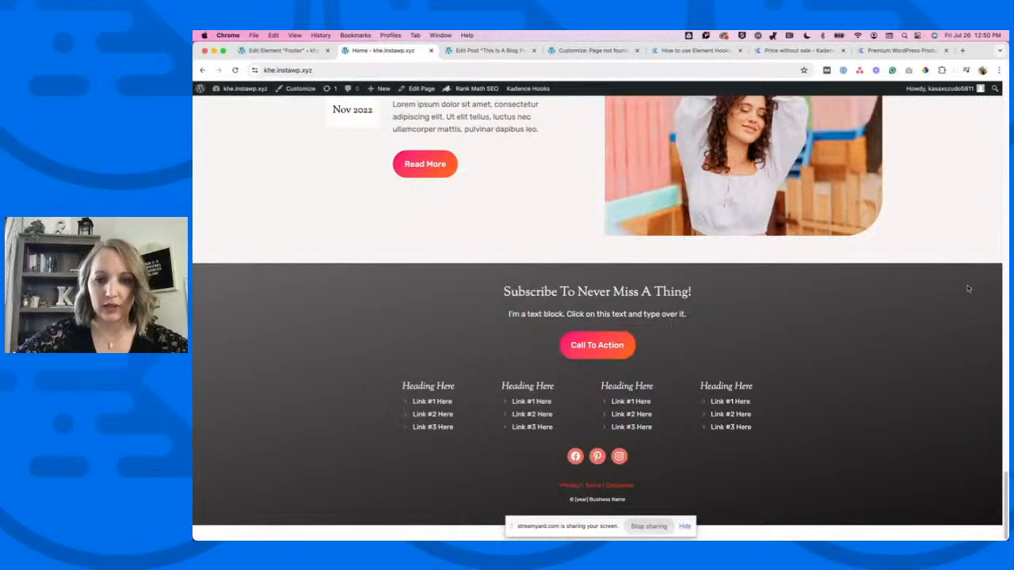
double_click(584, 499)
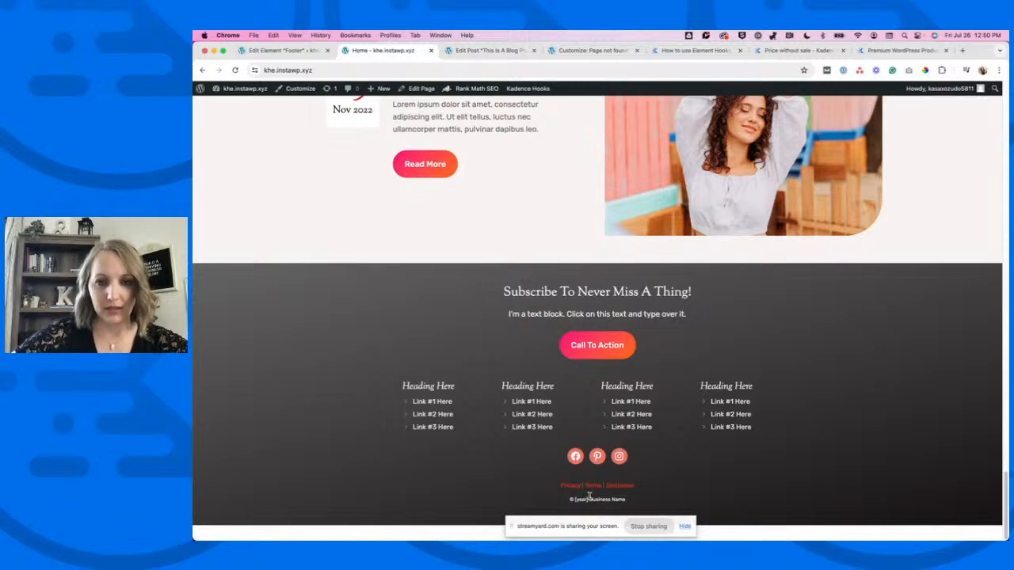
scroll(732, 457, up, 5)
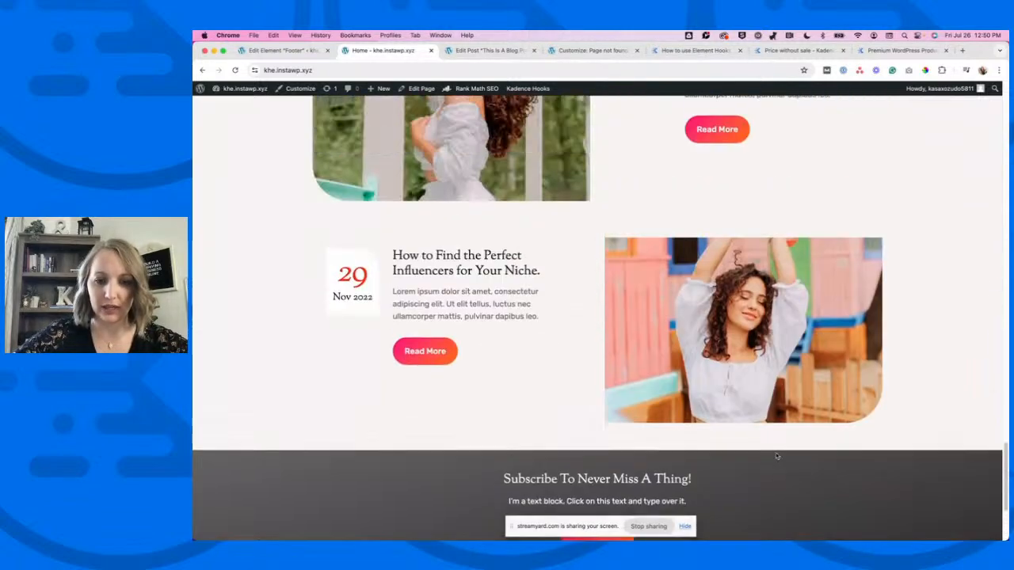
scroll(776, 456, up, 20)
scroll(776, 456, down, 20)
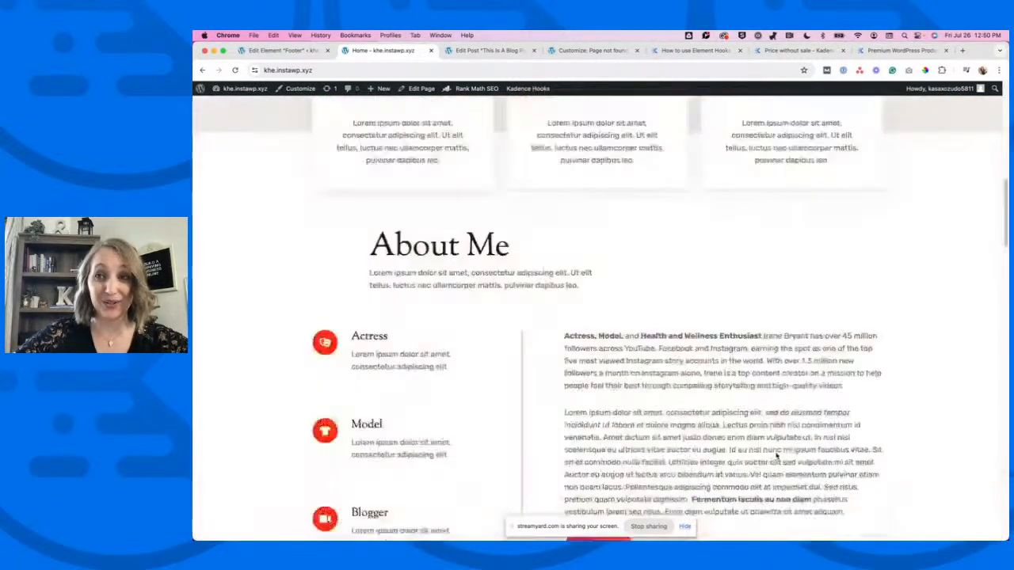
scroll(776, 456, up, 20)
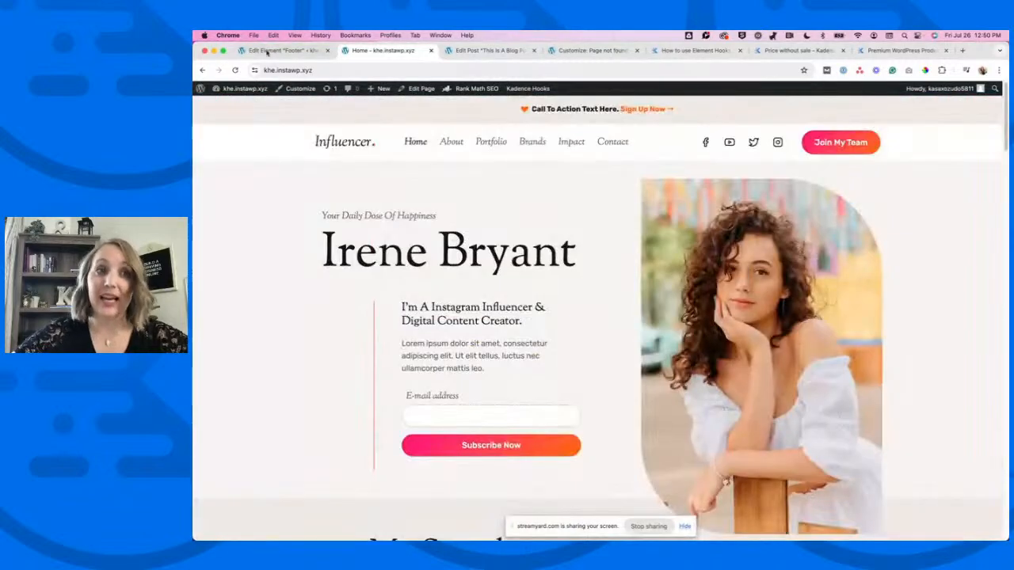
click(267, 51)
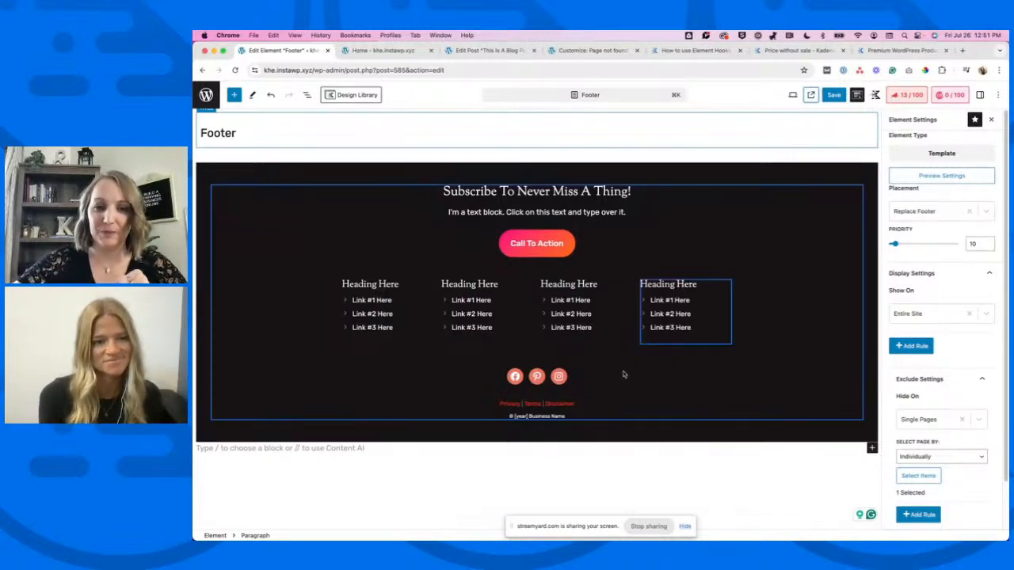
click(648, 526)
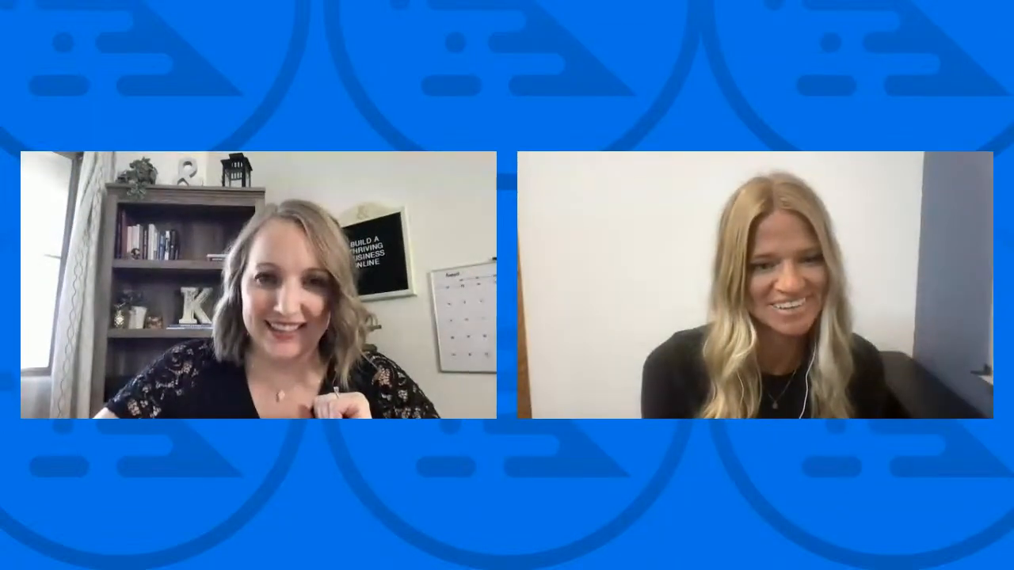